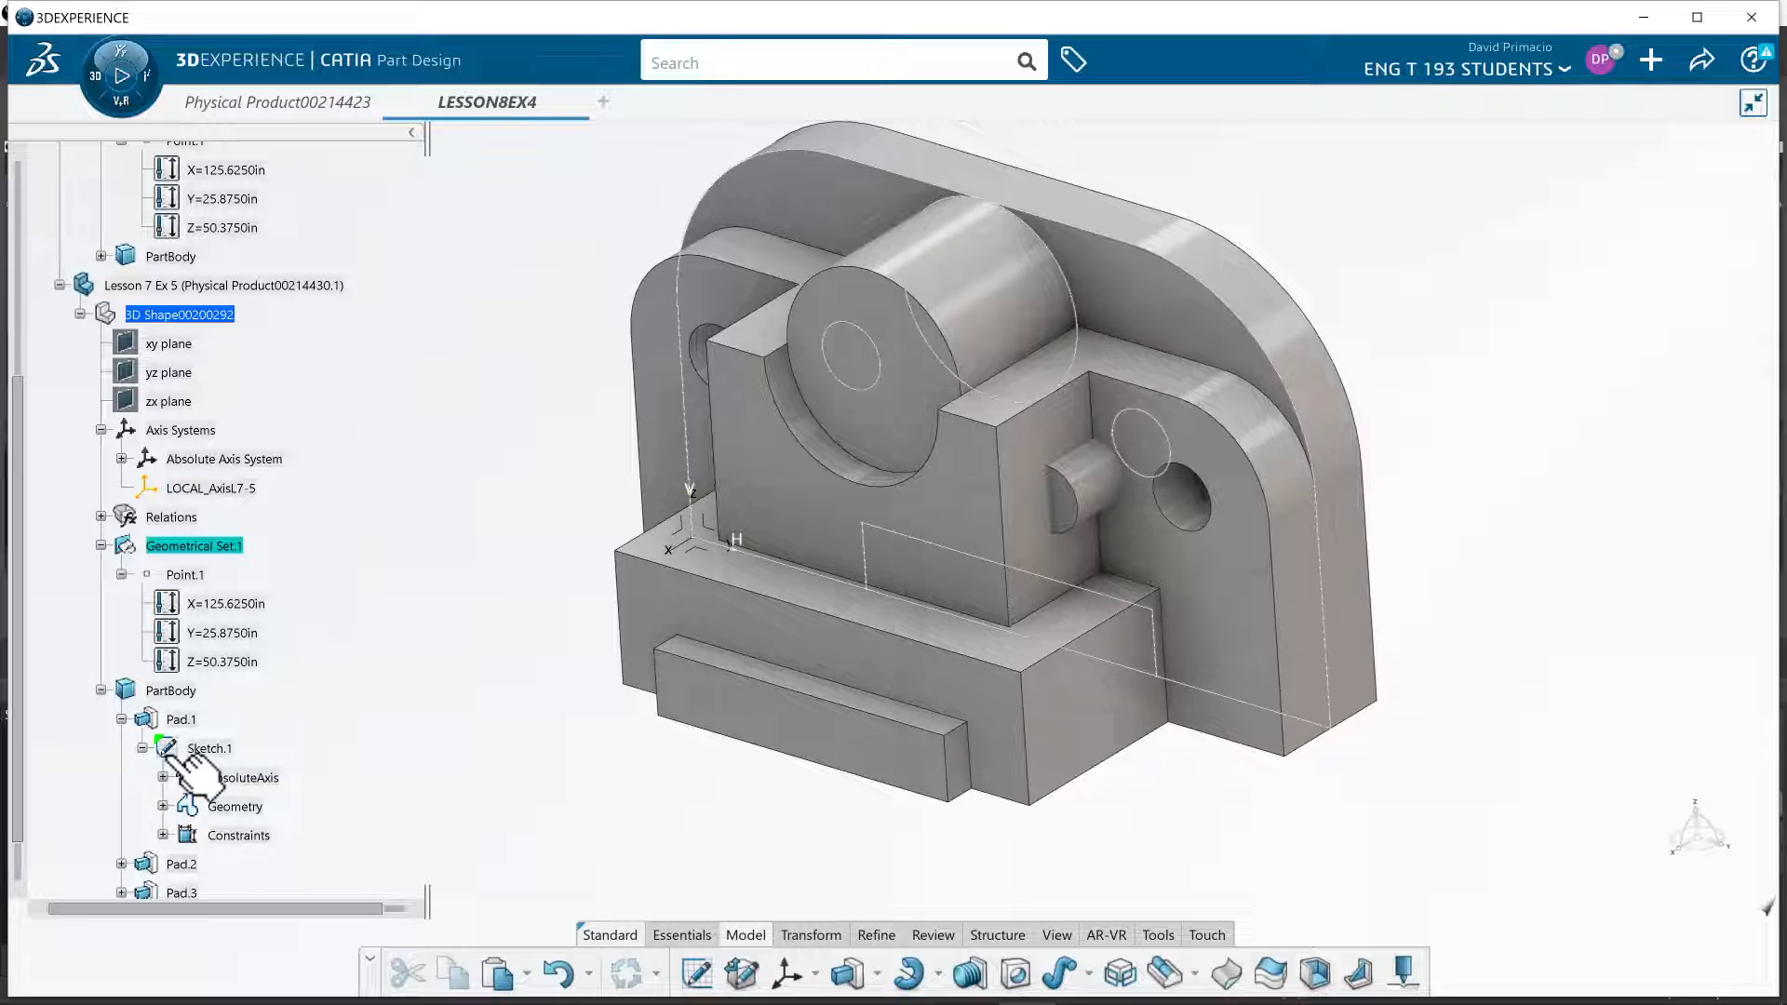
# Open Sketch.1 of Pad.1 in the Lesson 7 Ex 5 part for editing and hide the solid body covering it
pyautogui.click(165, 750)
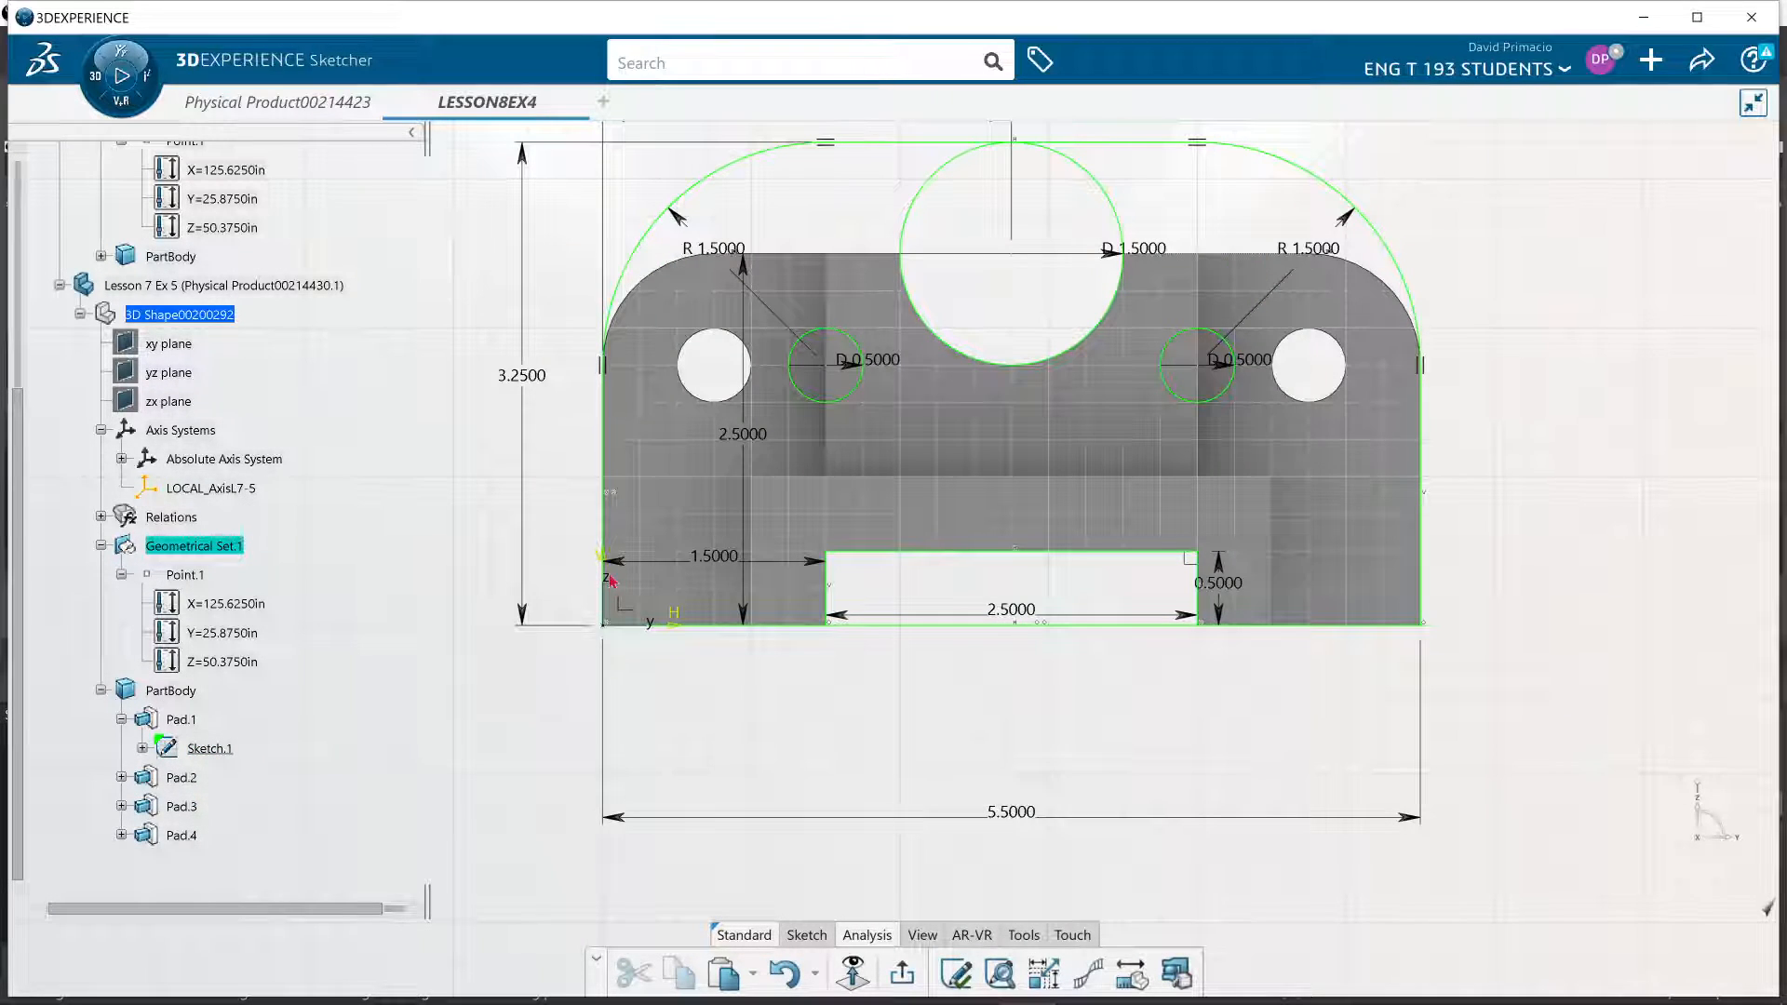
pyautogui.rightClick(917, 504)
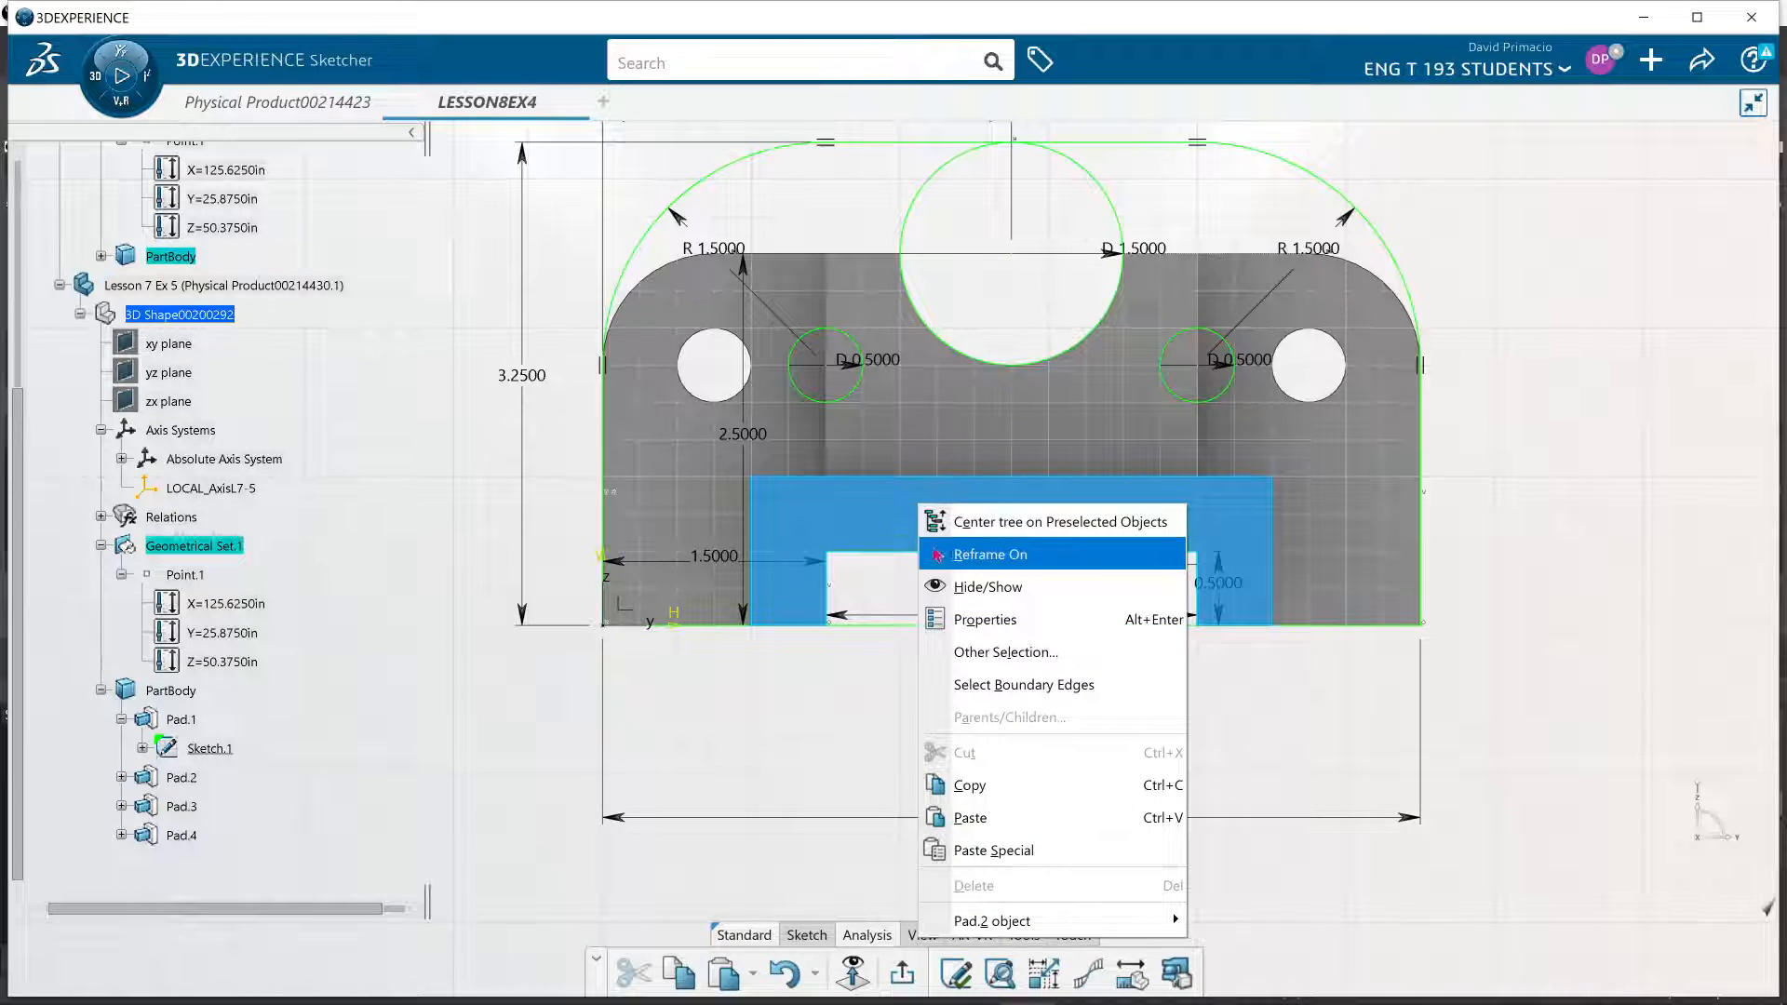
pyautogui.click(947, 588)
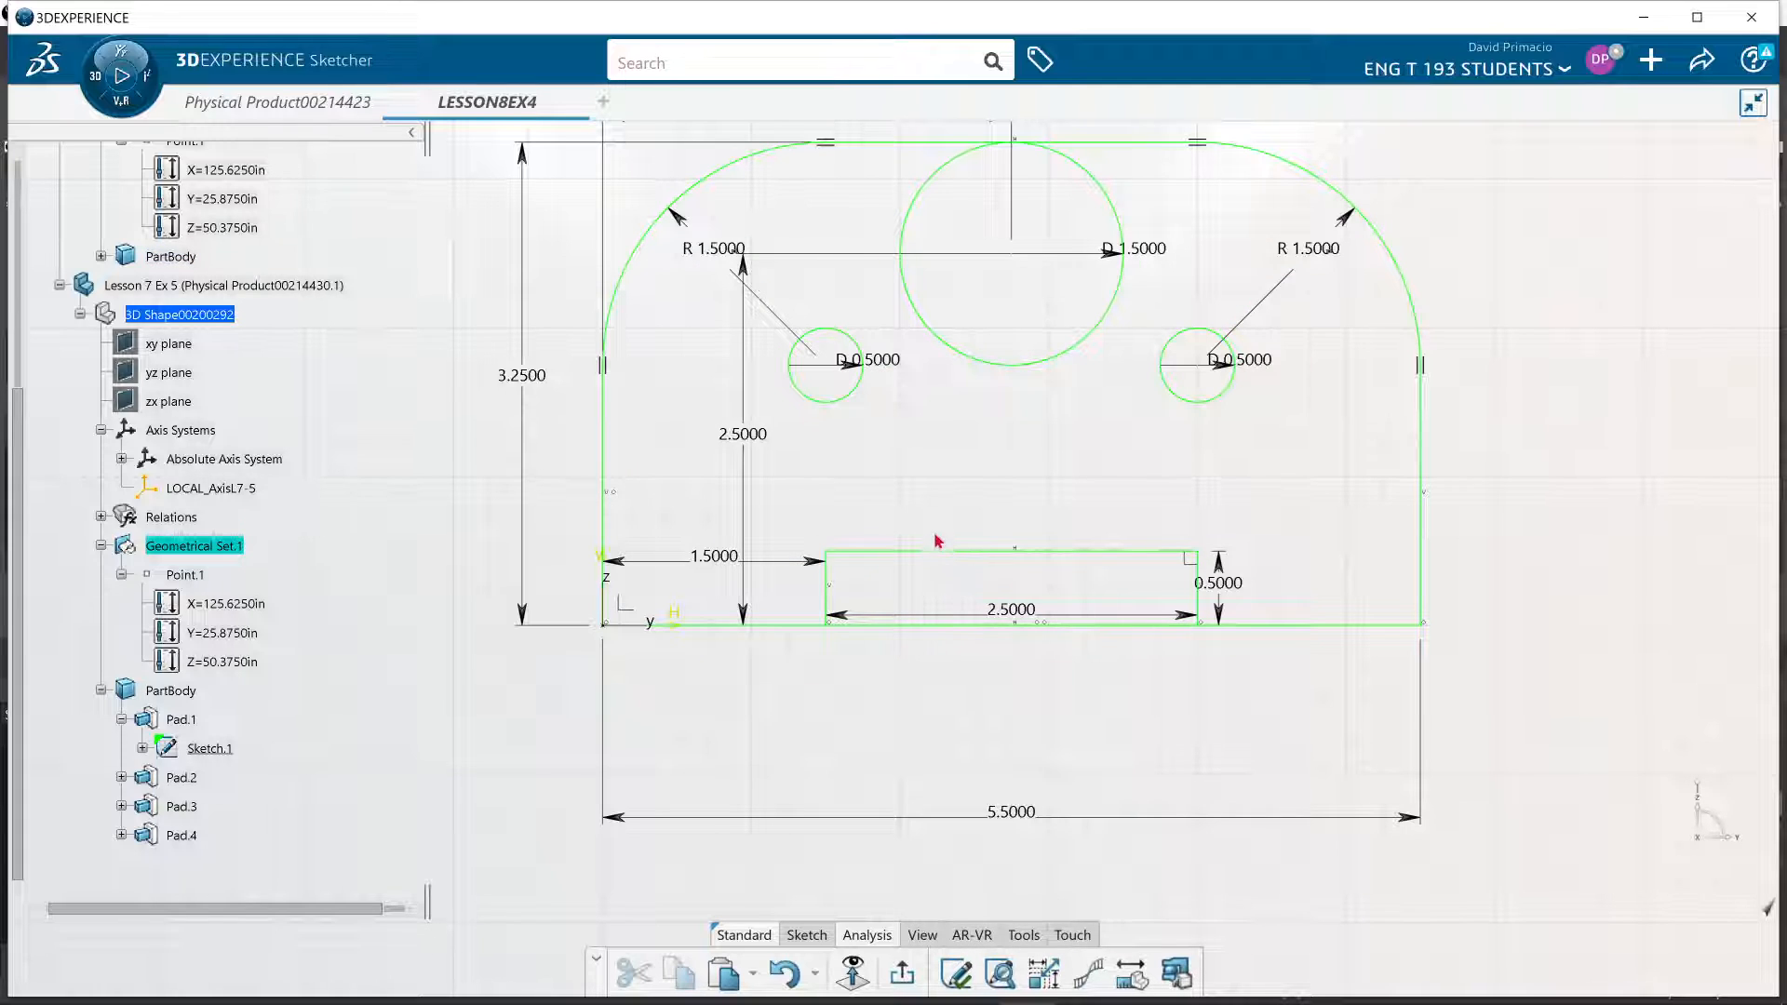
pyautogui.moveTo(937, 539); pyautogui.dragTo(933, 614, button='middle')
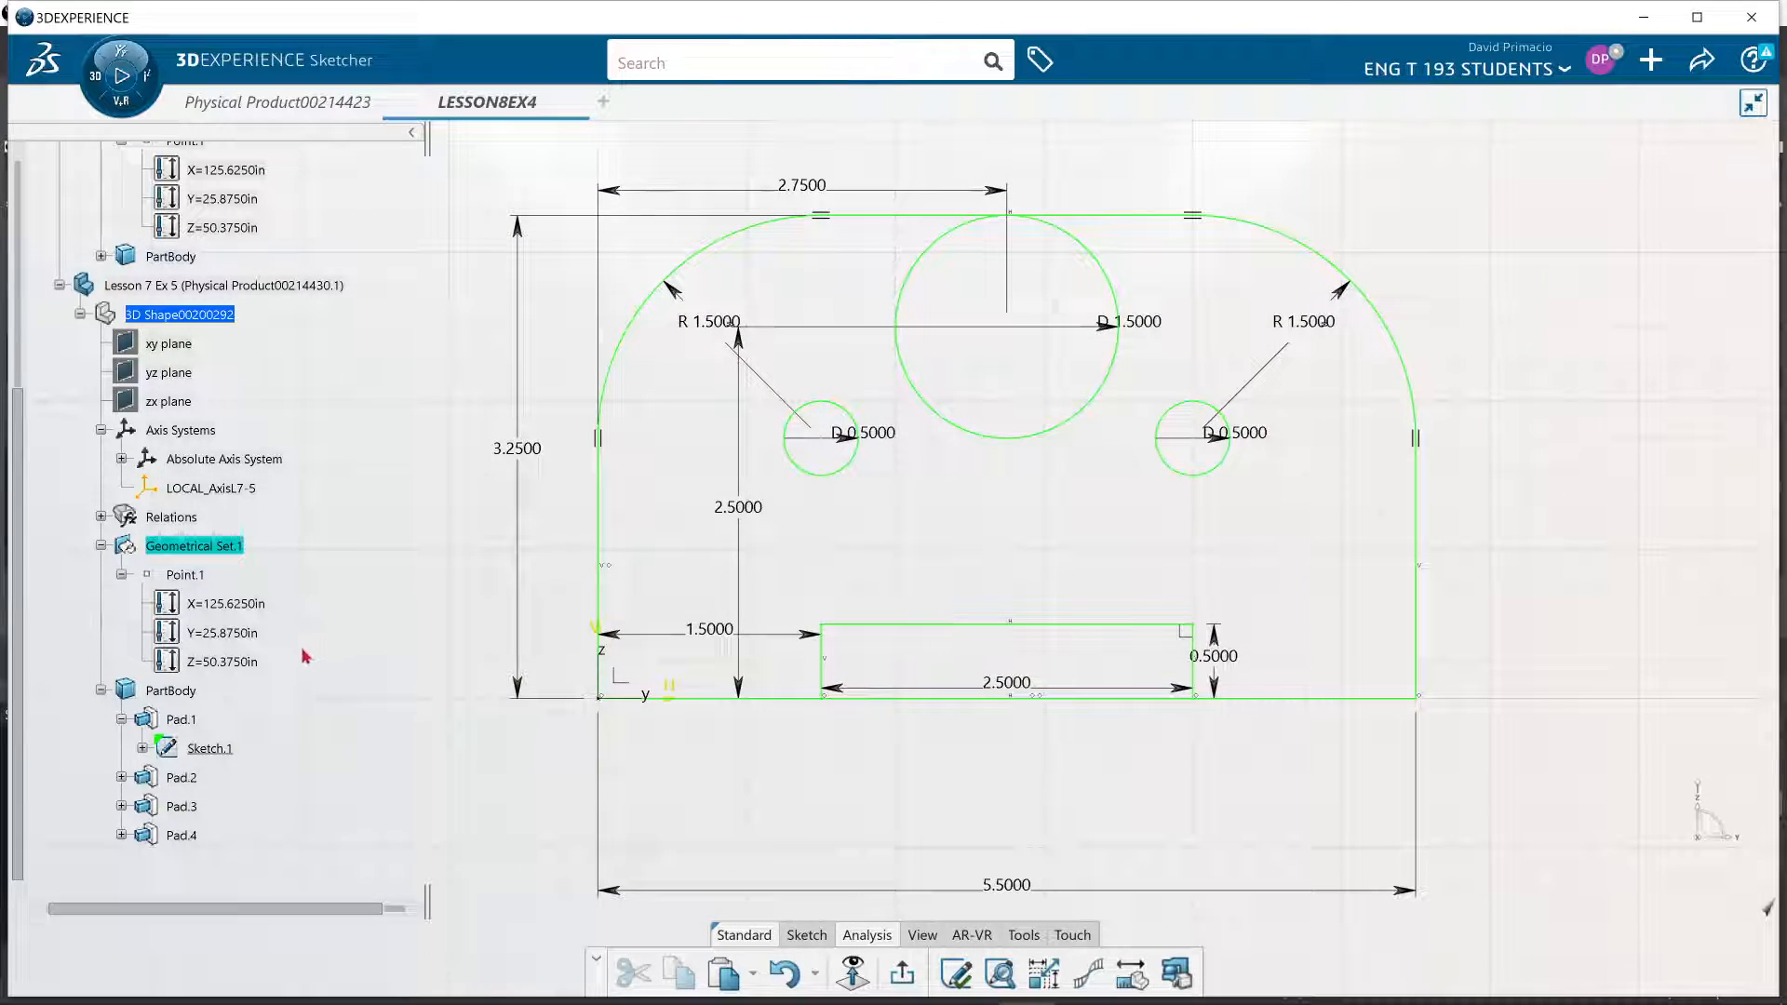
# Expand the constraints of Sketch.1 in the tree down to its last radius constraints
pyautogui.scroll(-2, 306, 656)
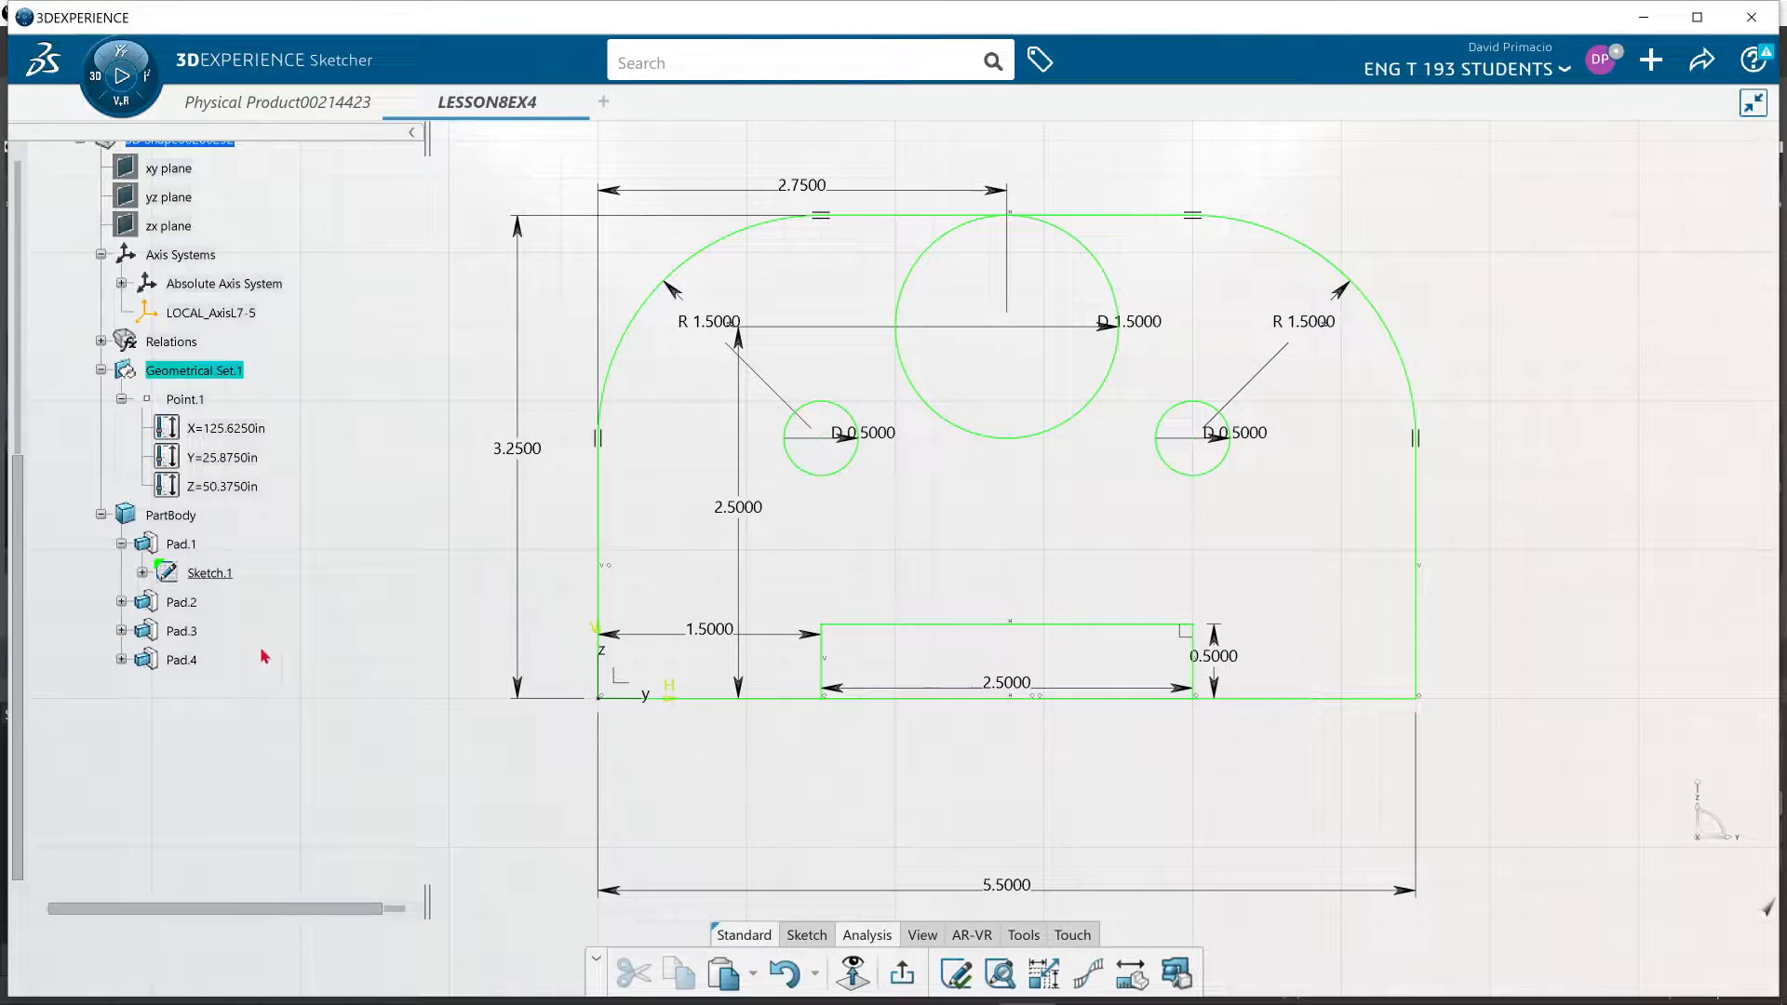
pyautogui.click(142, 573)
pyautogui.click(162, 660)
pyautogui.scroll(-9, 247, 670)
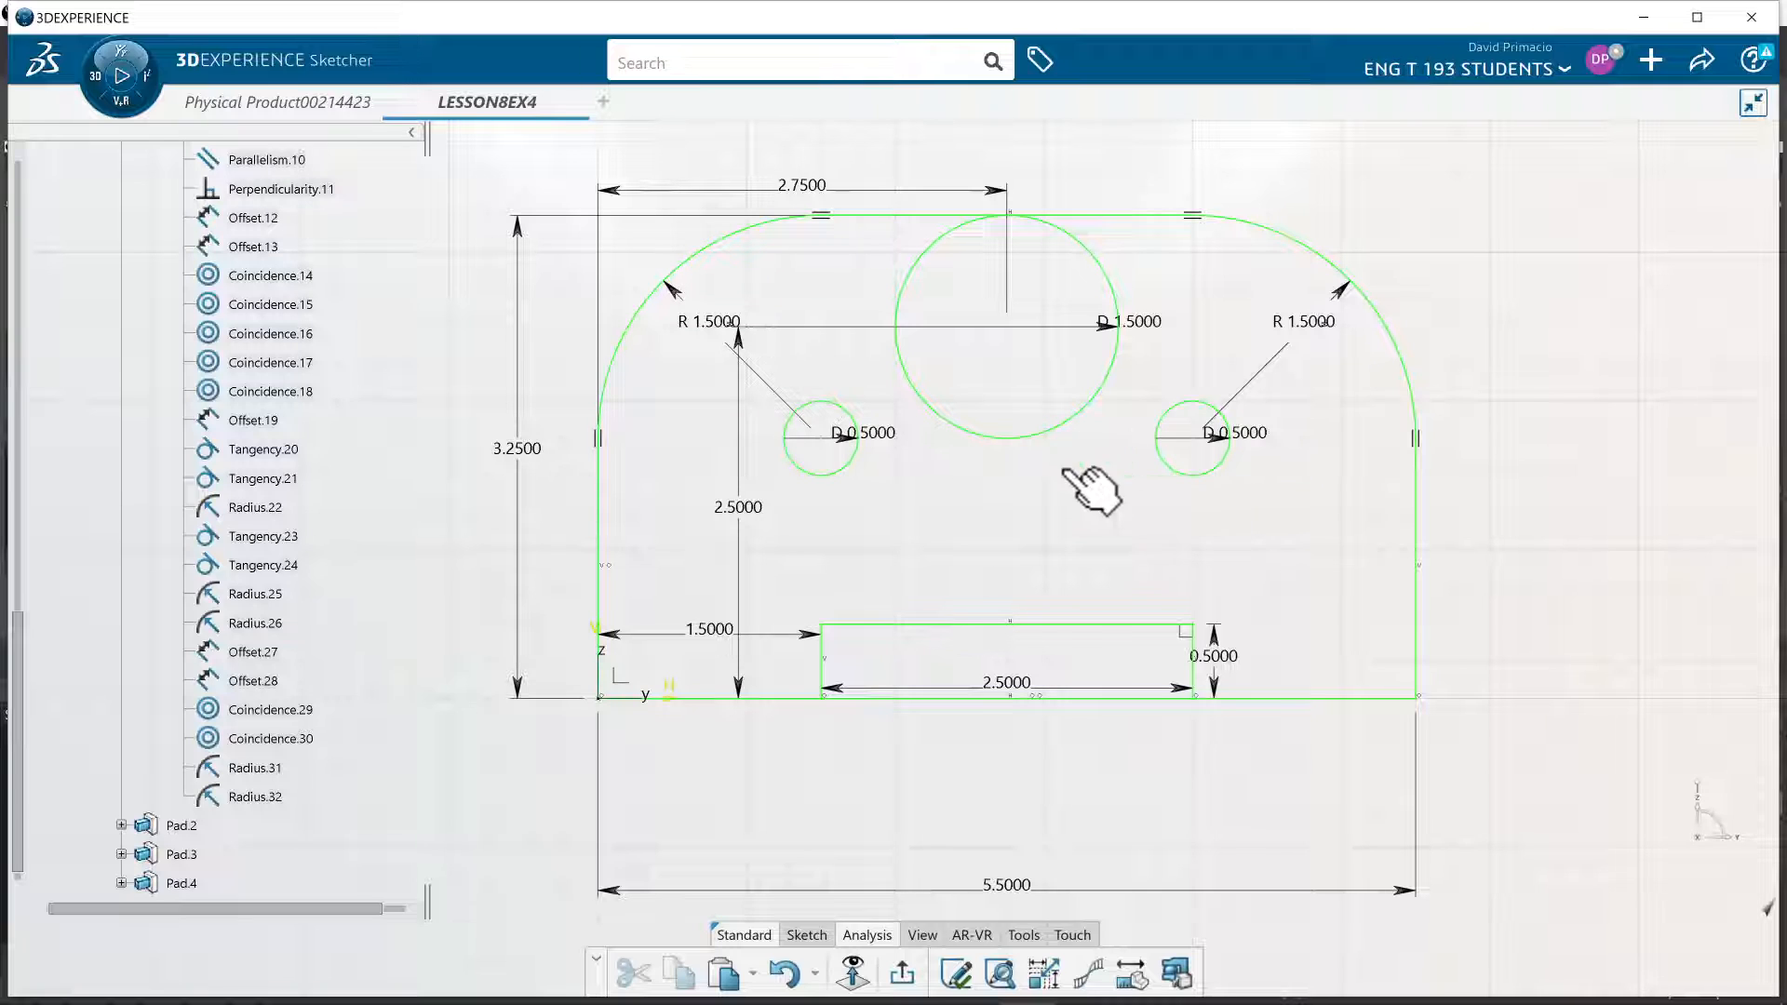
# Move the left small circle's diameter label farther away from the circle
pyautogui.click(866, 436)
pyautogui.moveTo(884, 458); pyautogui.dragTo(938, 494)
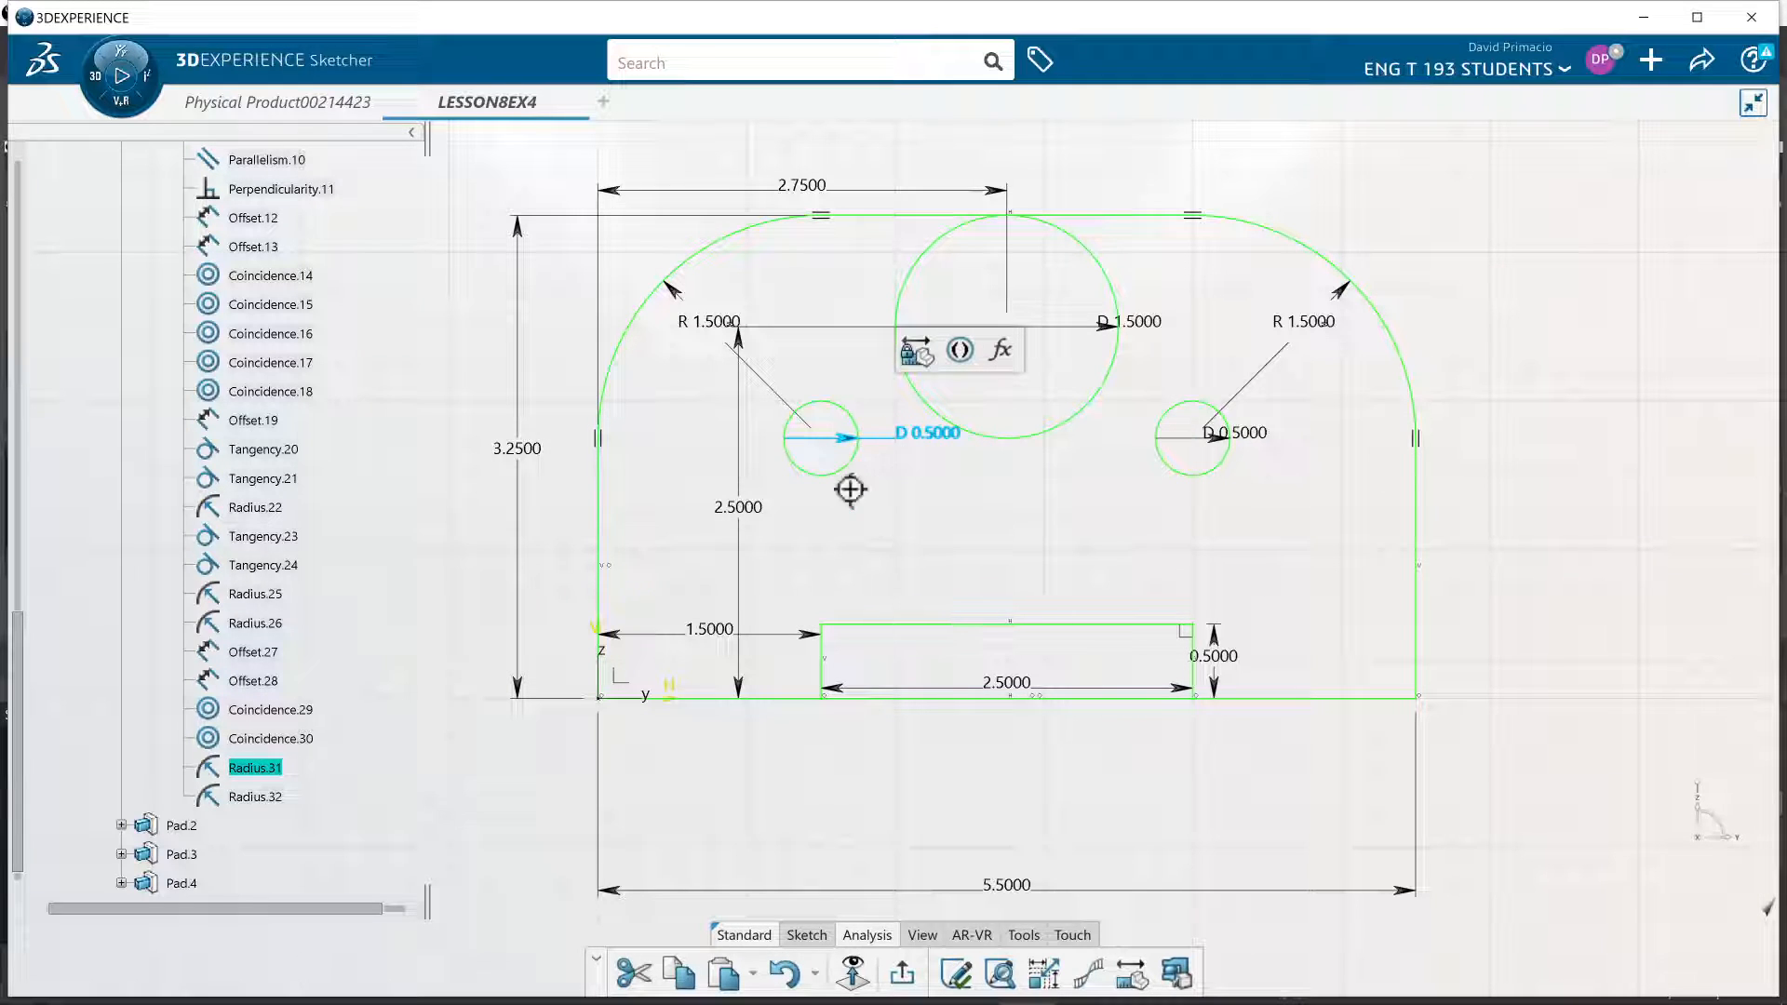
pyautogui.moveTo(860, 496)
pyautogui.keyDown('ctrl'); pyautogui.mouseDown(button='middle')
pyautogui.moveTo(832, 422)
pyautogui.moveTo(924, 681)
pyautogui.mouseUp(button='middle'); pyautogui.keyUp('ctrl')
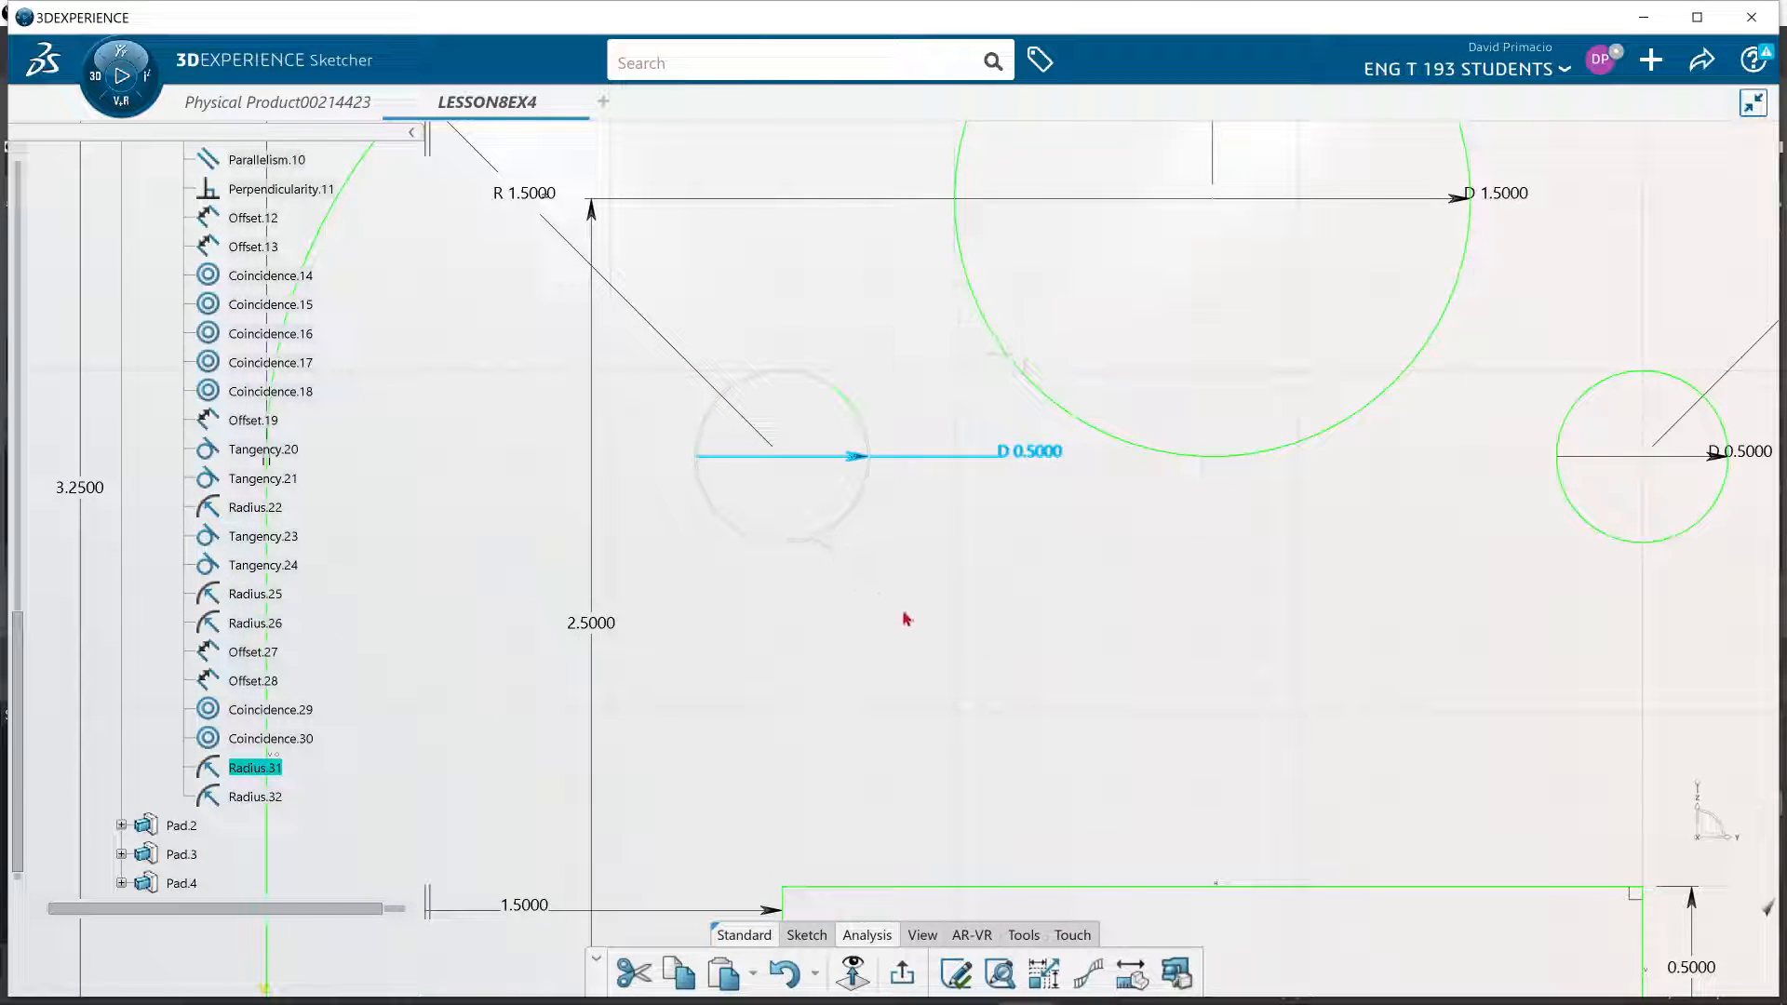
pyautogui.moveTo(929, 612); pyautogui.dragTo(930, 666, button='middle')
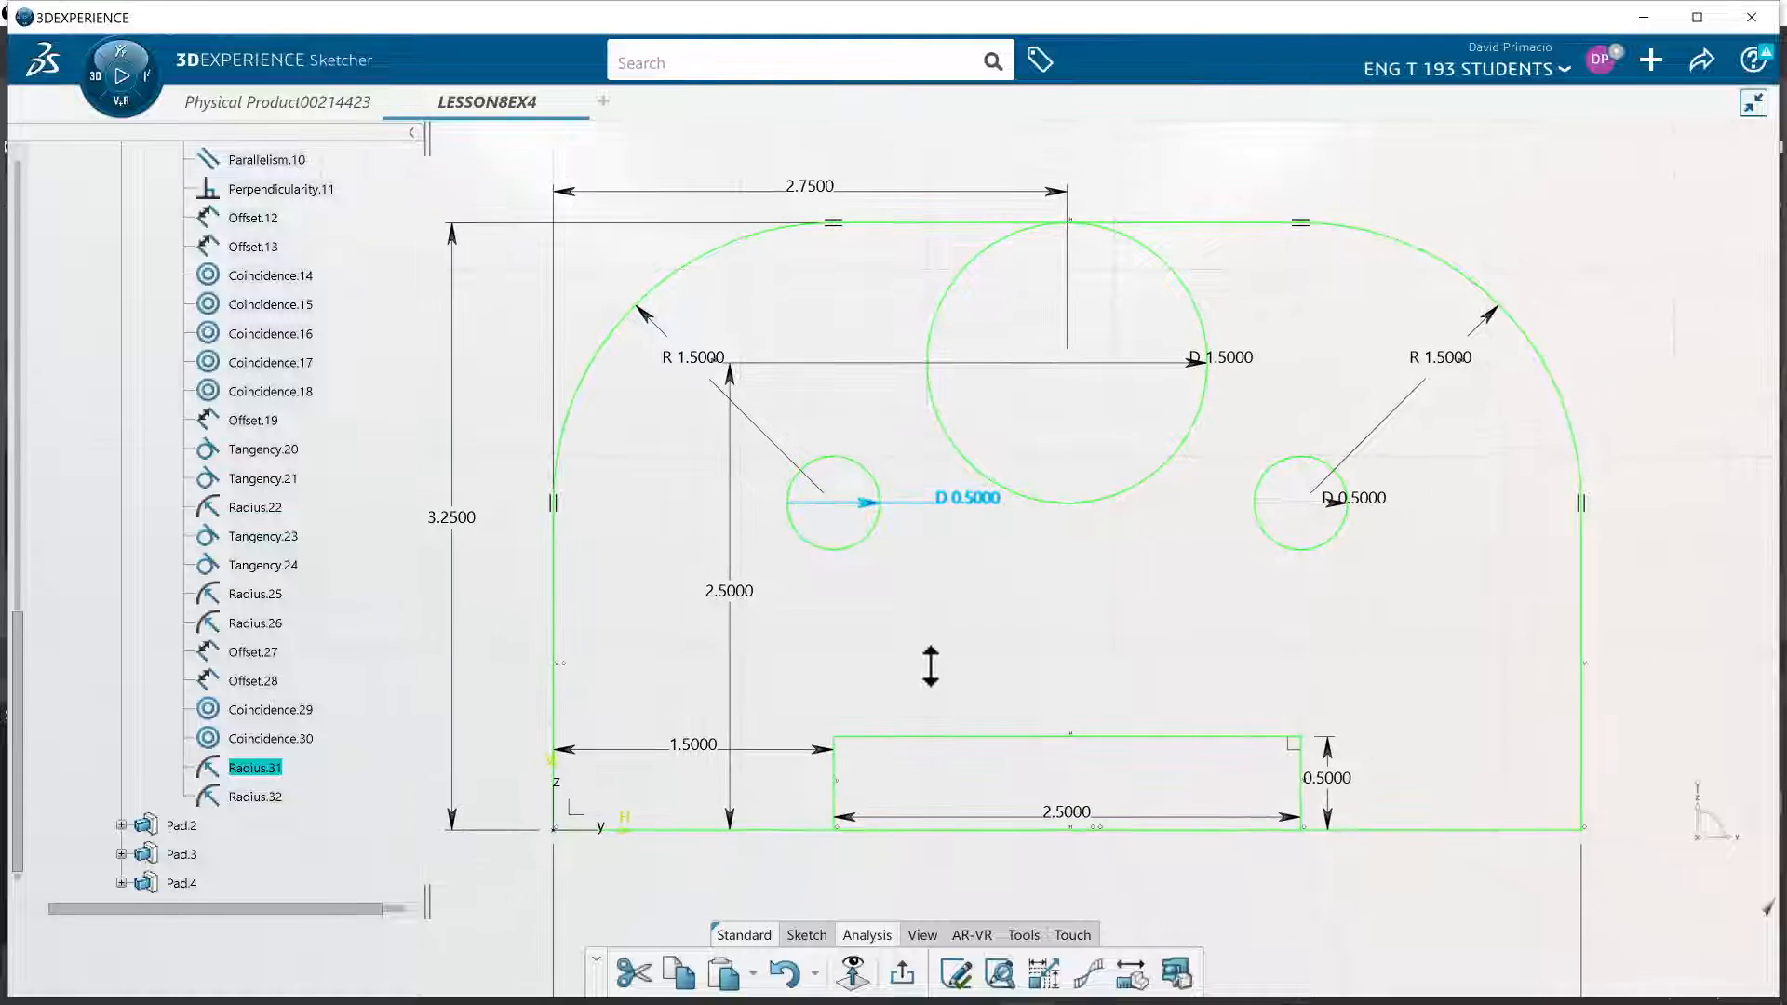
pyautogui.click(912, 651)
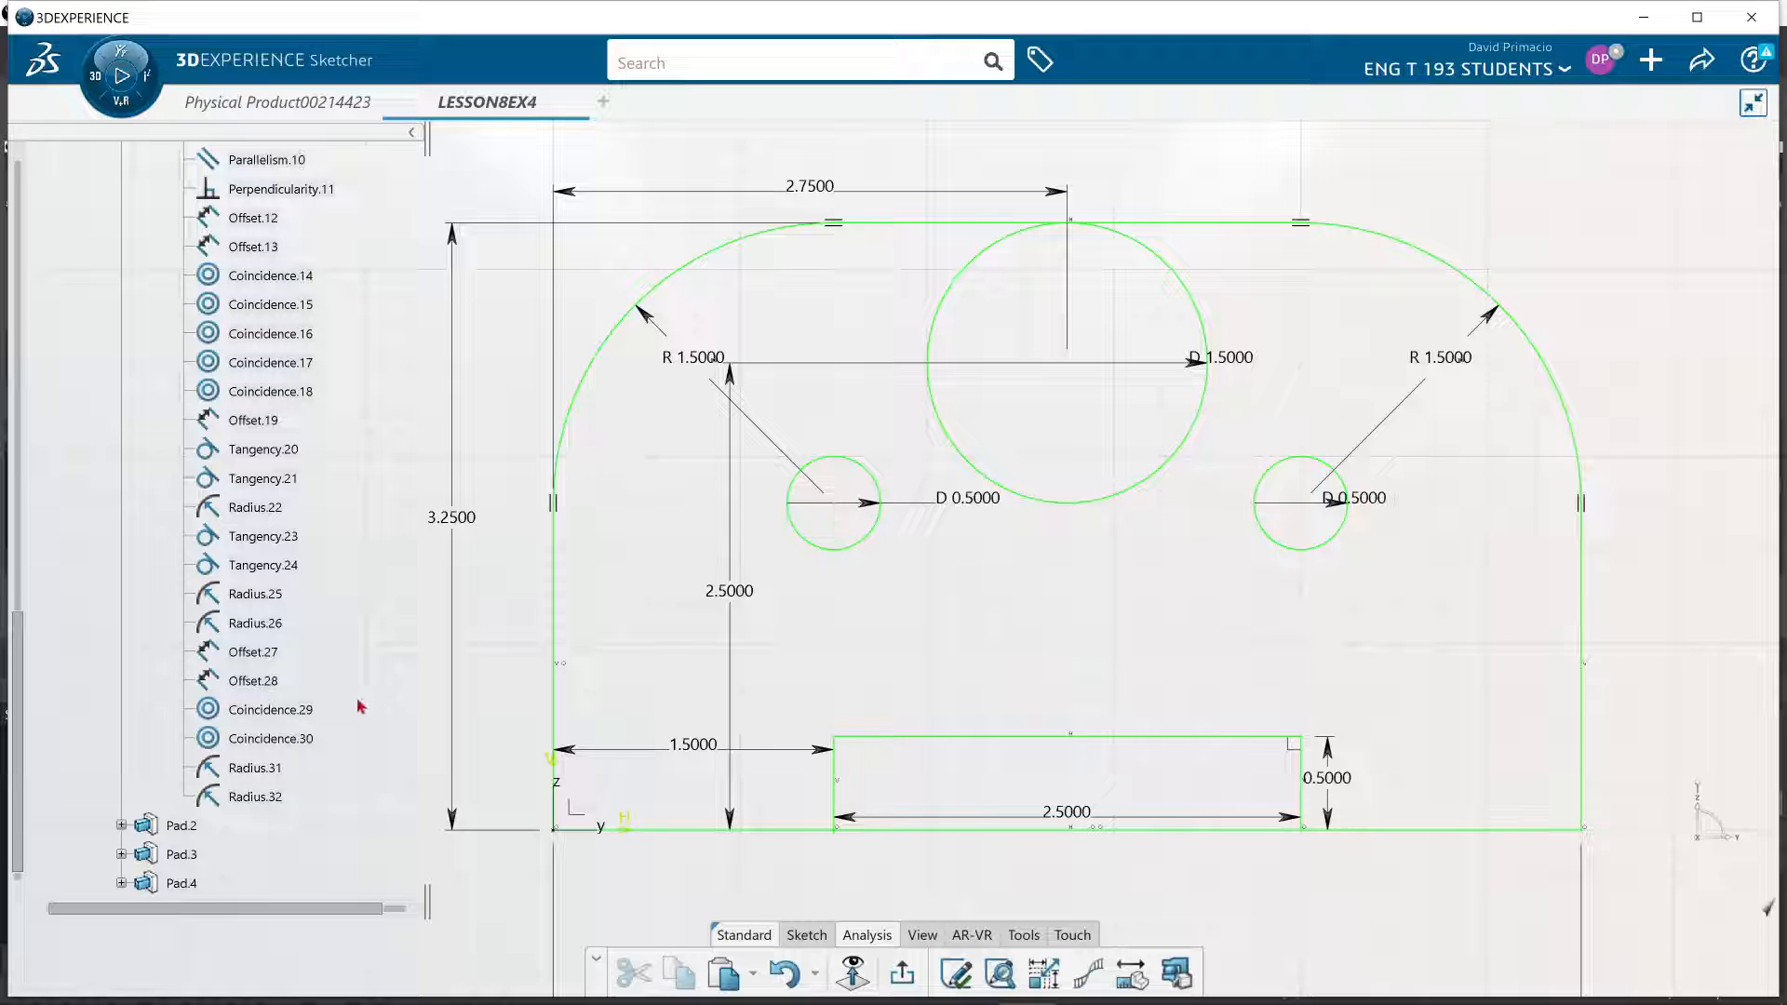
# Delete the 0.5 in diameter constraints of the two small circles, Radius.31 and Radius.32
pyautogui.click(270, 768)
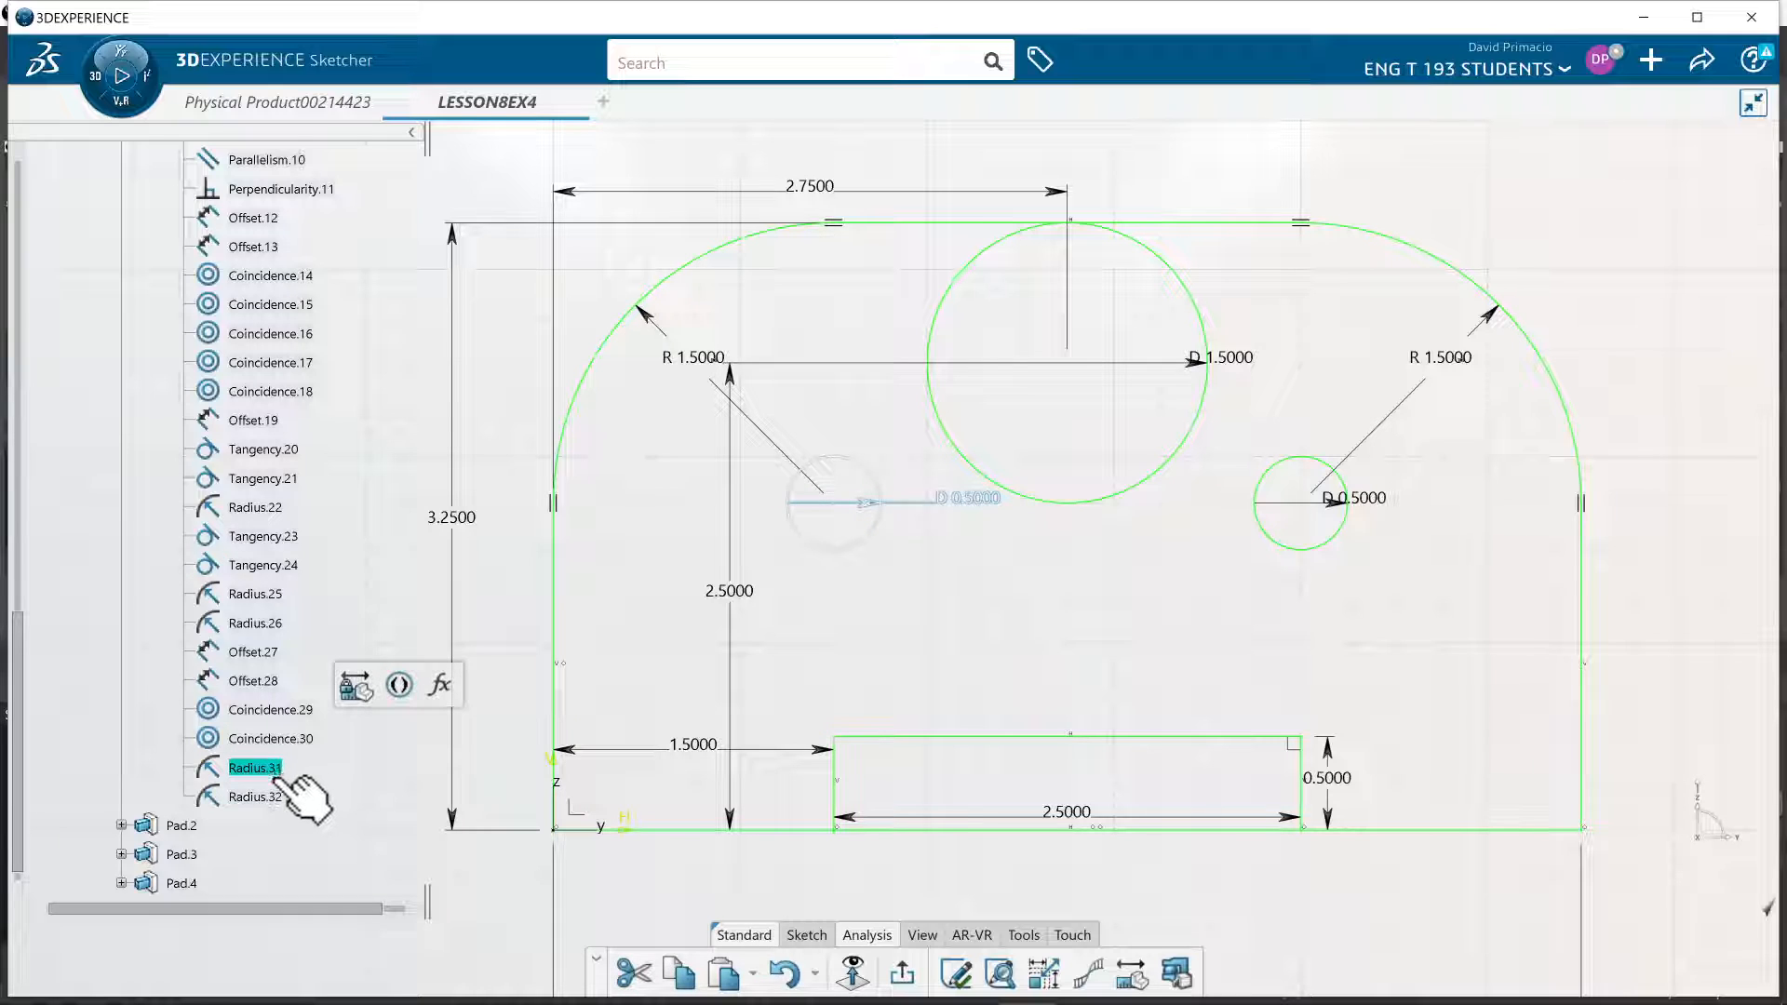
pyautogui.press('Delete')
pyautogui.click(268, 773)
pyautogui.press('Delete')
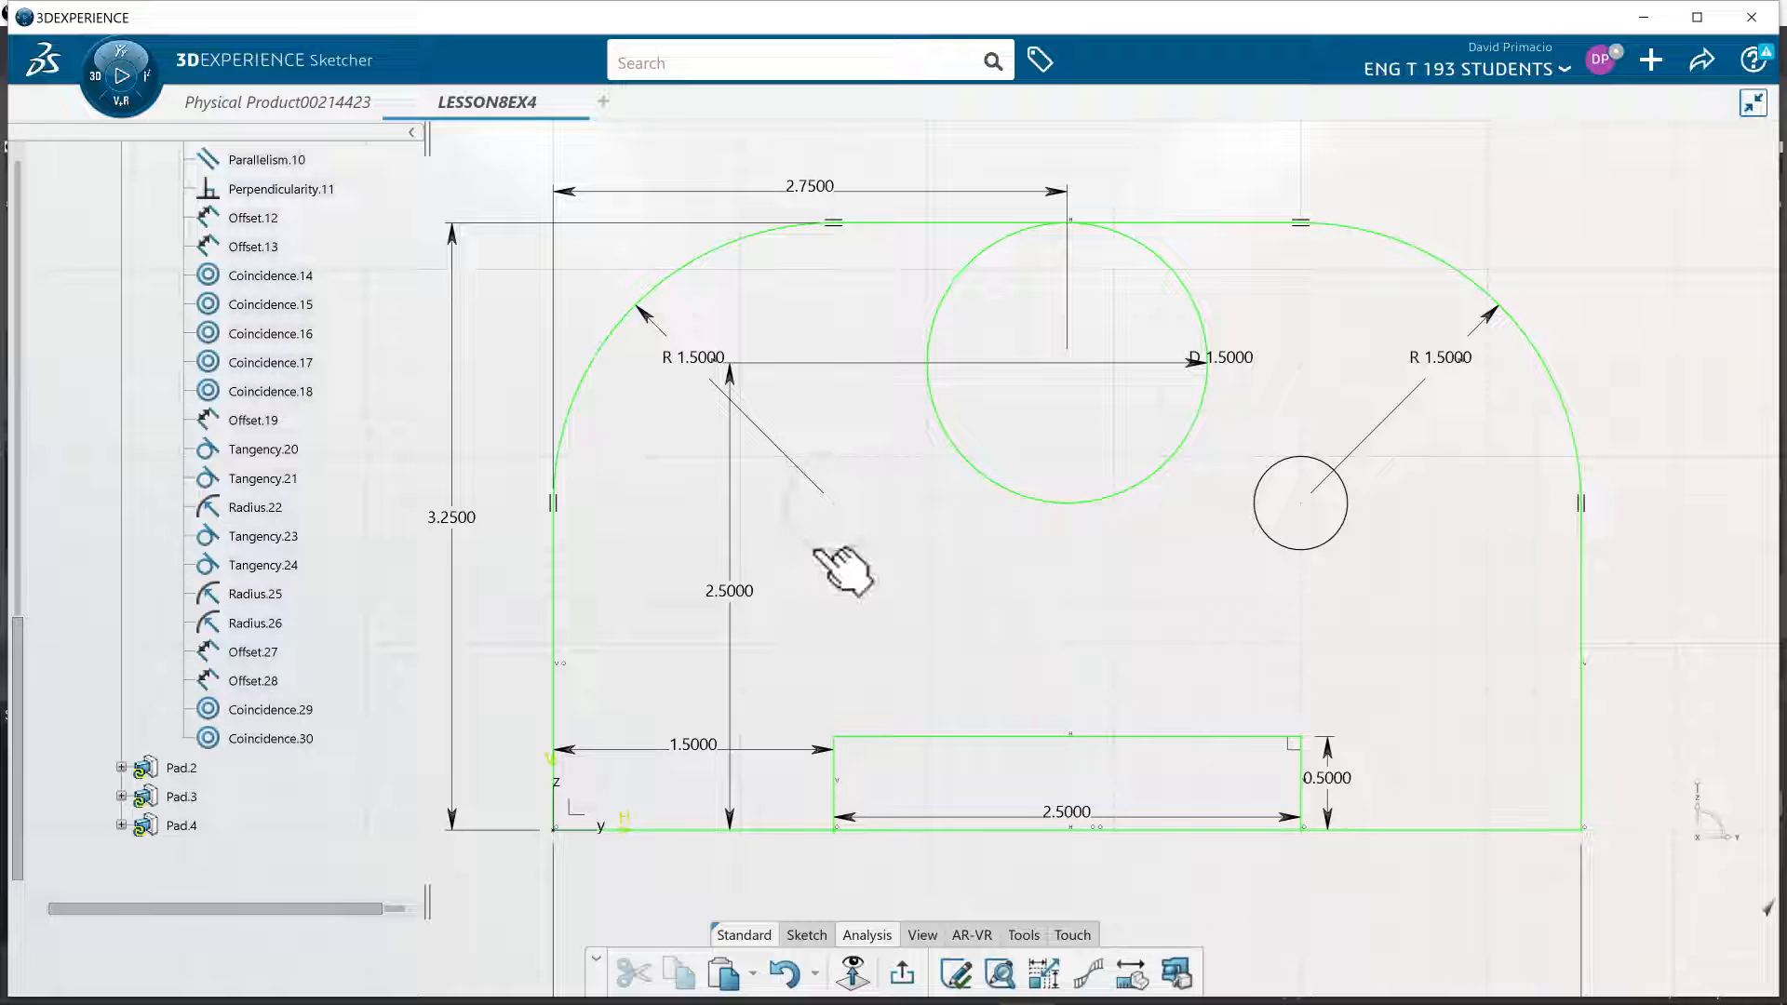
# Try to shift the undimensioned left small circle by its edge and its center
pyautogui.moveTo(812, 546)
pyautogui.mouseDown()
pyautogui.moveTo(760, 564)
pyautogui.moveTo(810, 556)
pyautogui.moveTo(831, 519)
pyautogui.mouseUp()
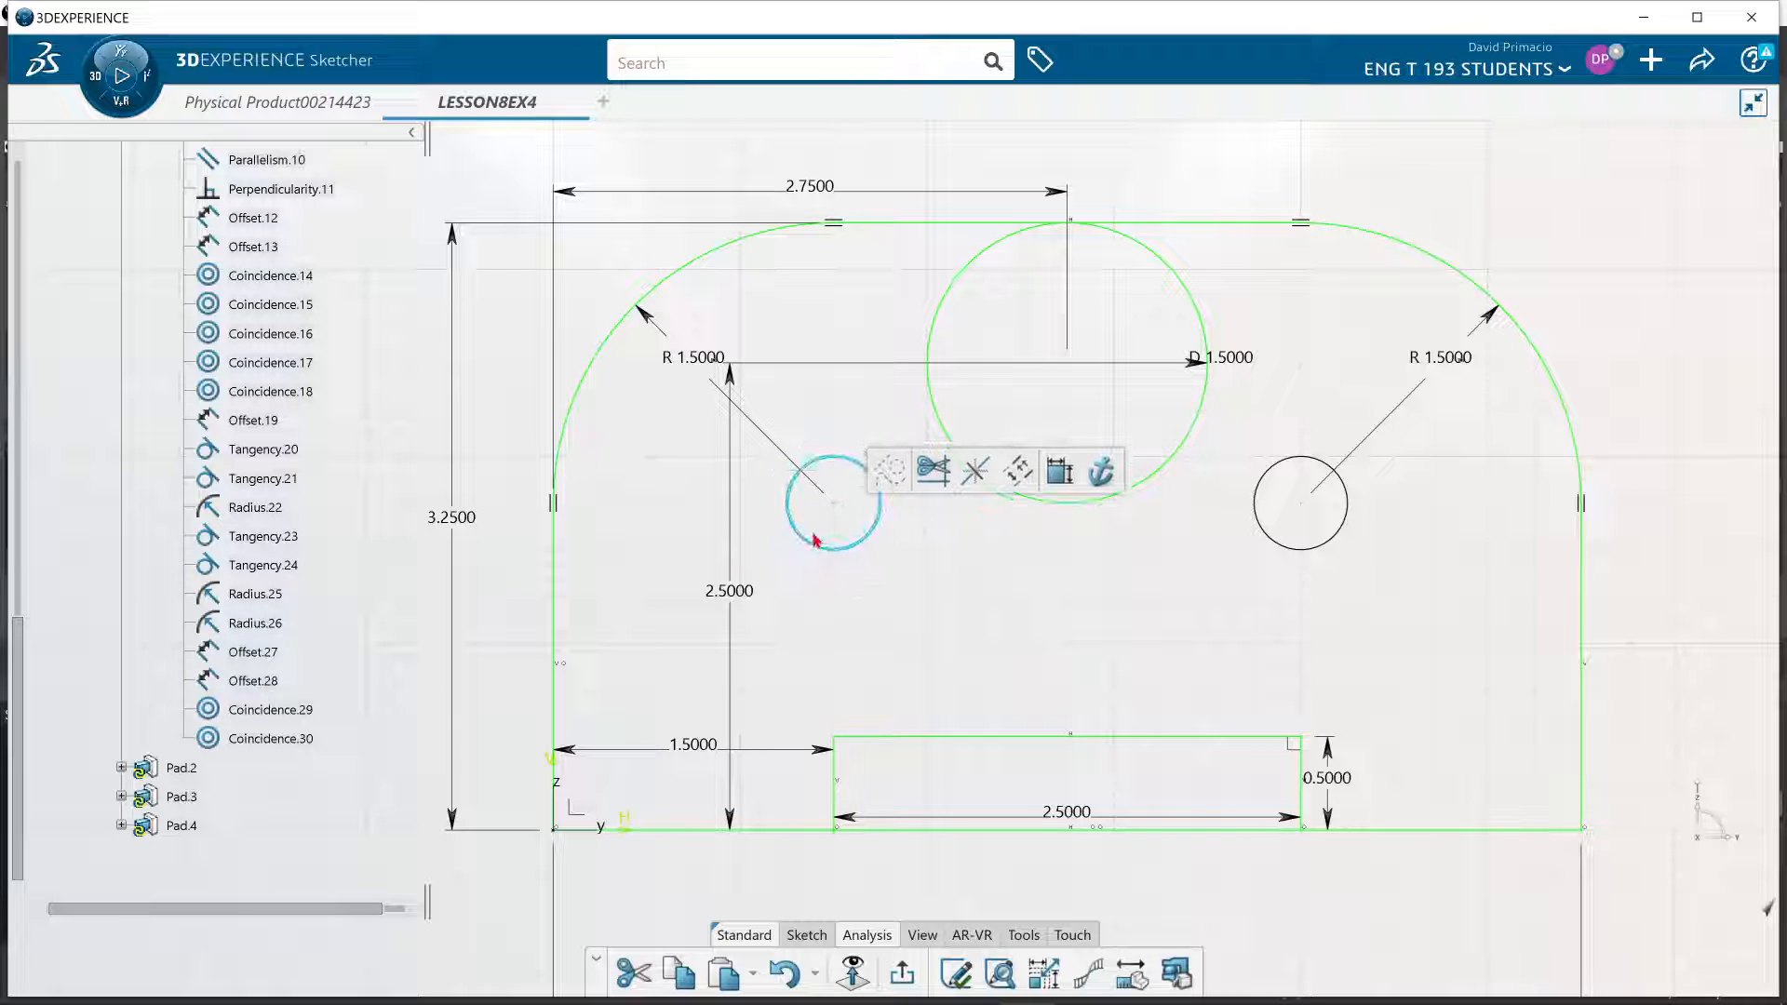
pyautogui.click(835, 507)
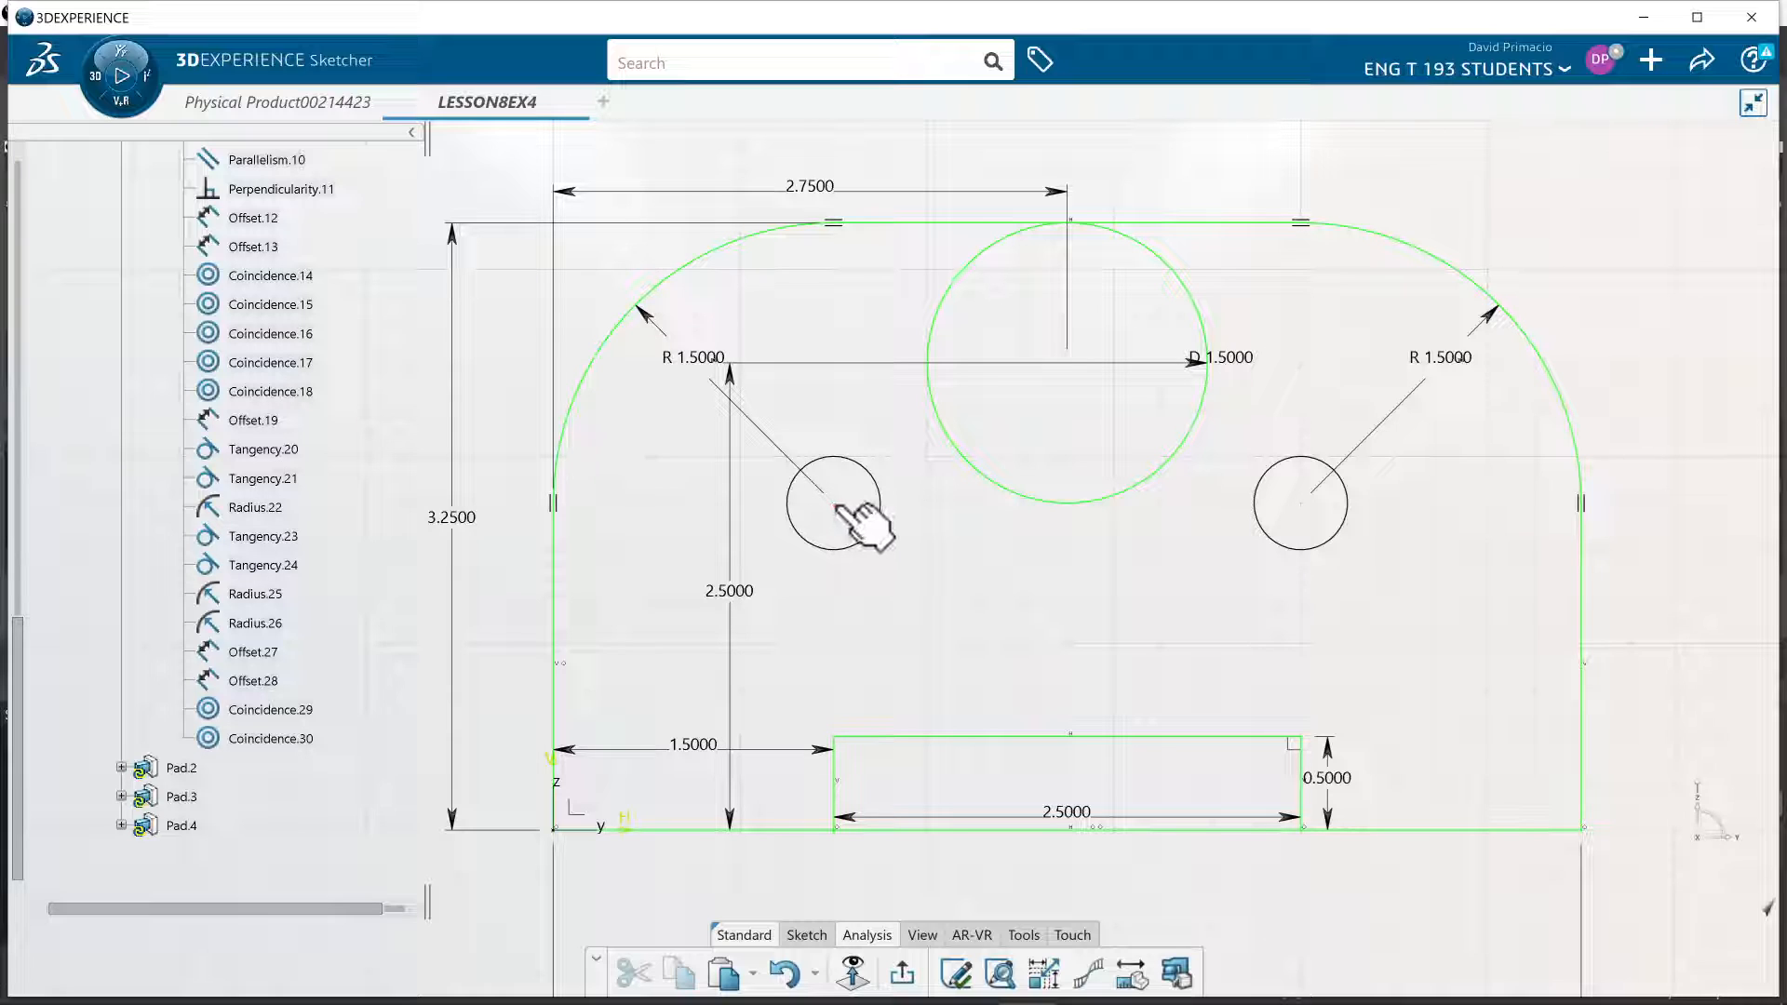
pyautogui.click(834, 505)
pyautogui.click(767, 535)
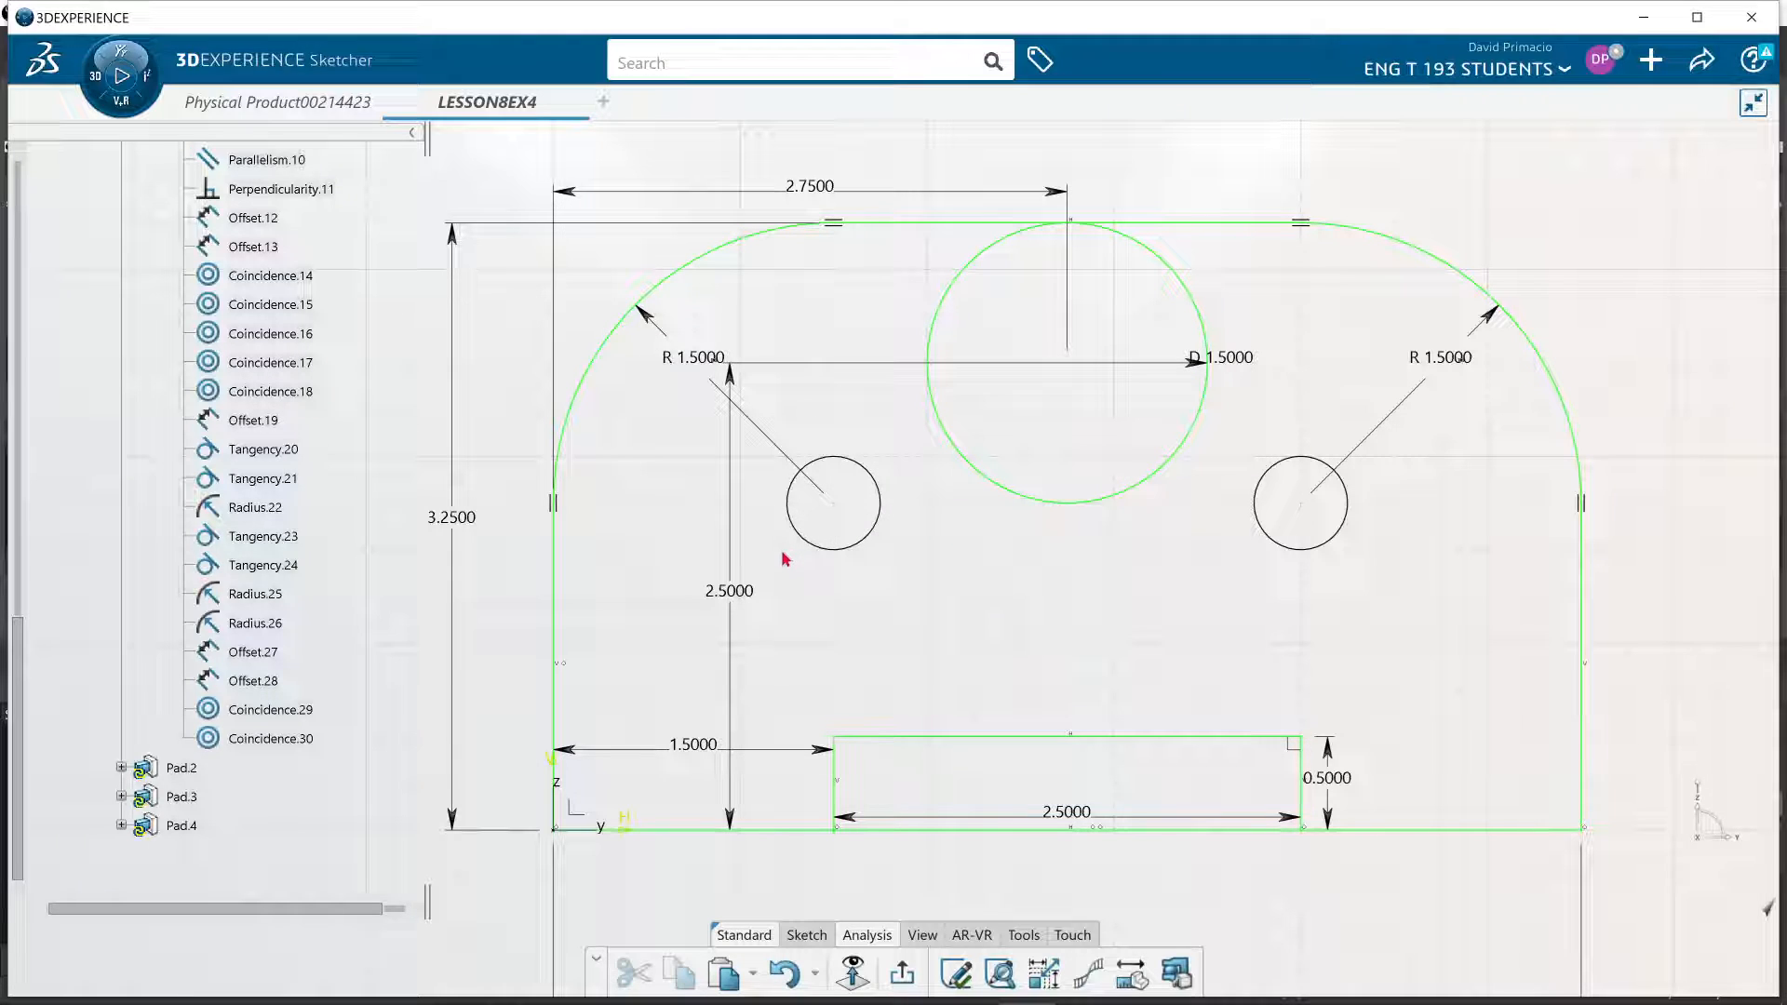
# Delete both small circles beneath the ends of the 1.5 in radius leaders
pyautogui.moveTo(813, 545); pyautogui.dragTo(810, 546)
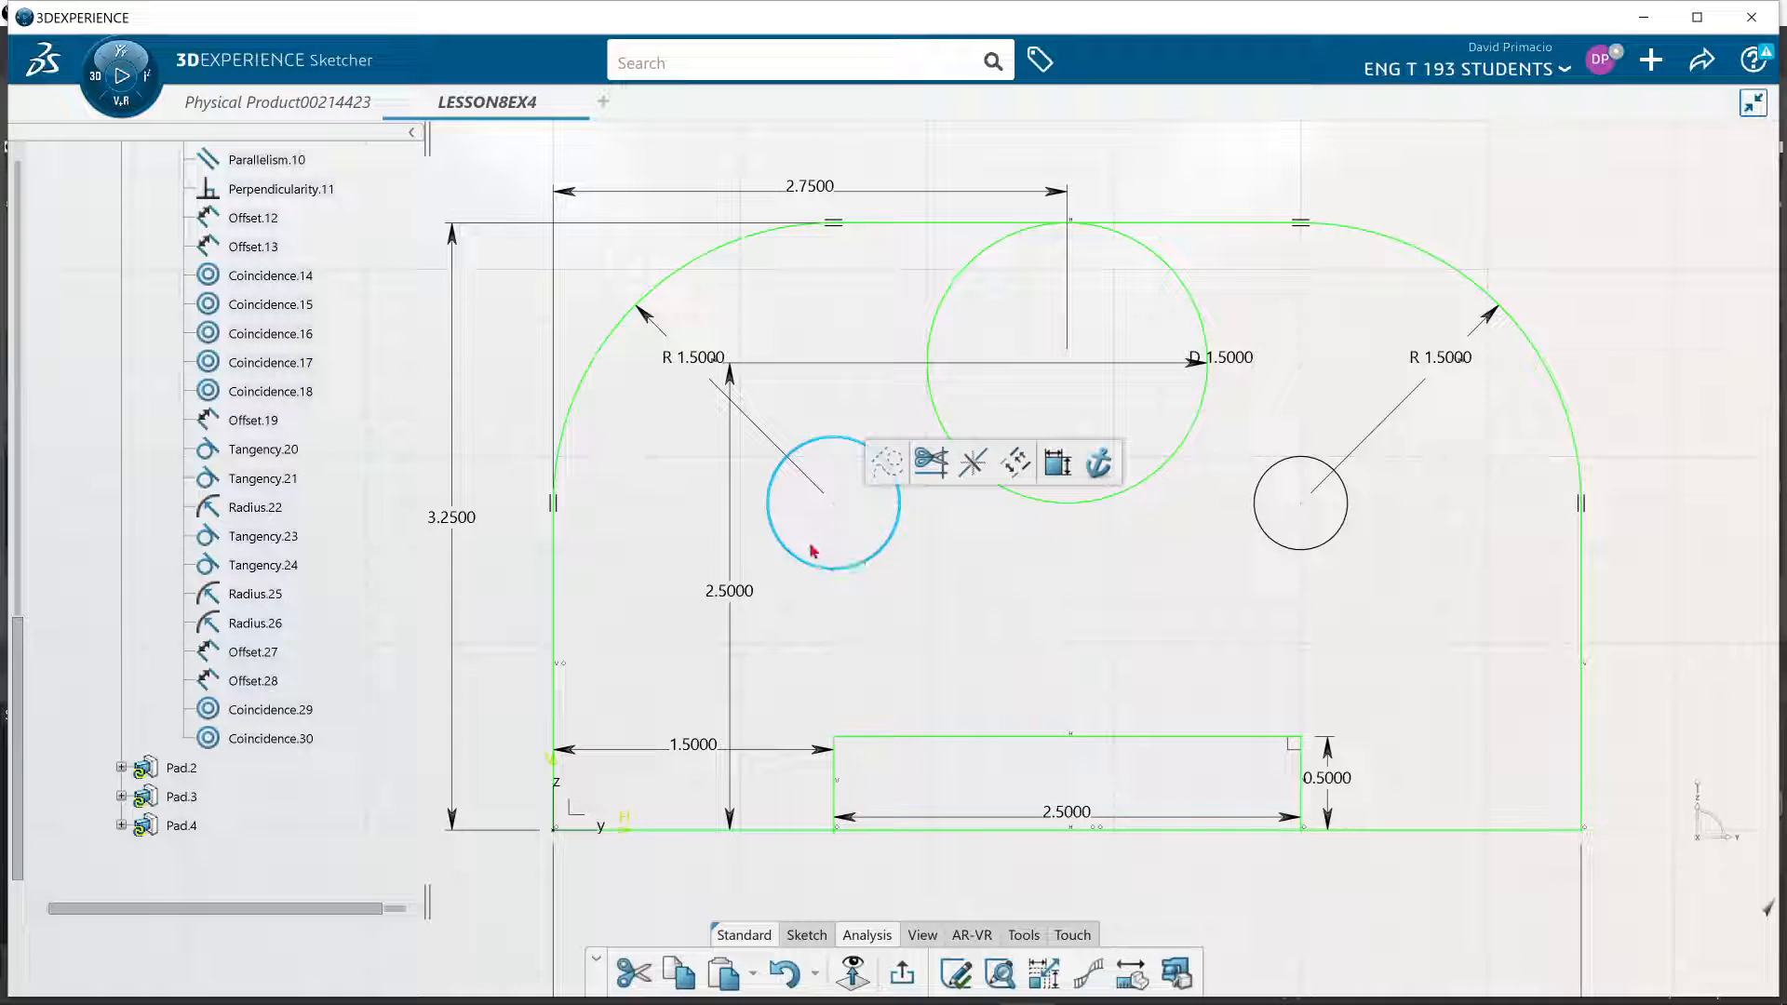
pyautogui.press('Delete')
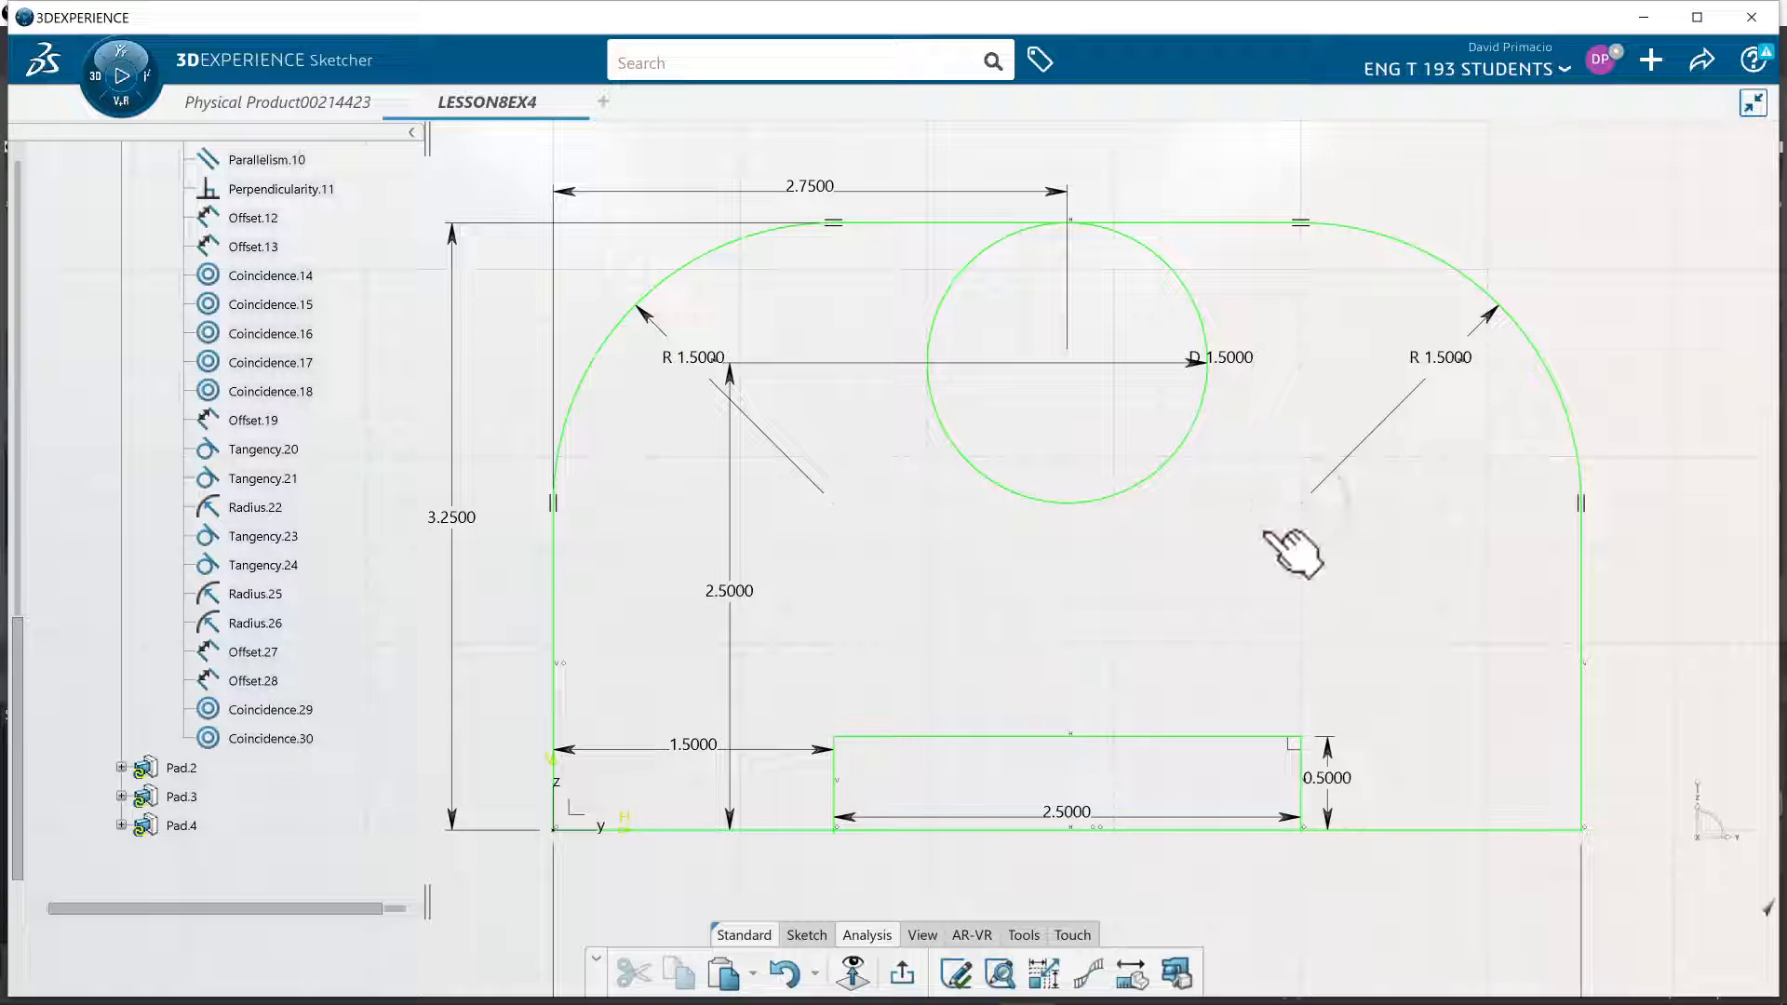
pyautogui.click(1286, 548)
pyautogui.press('Delete')
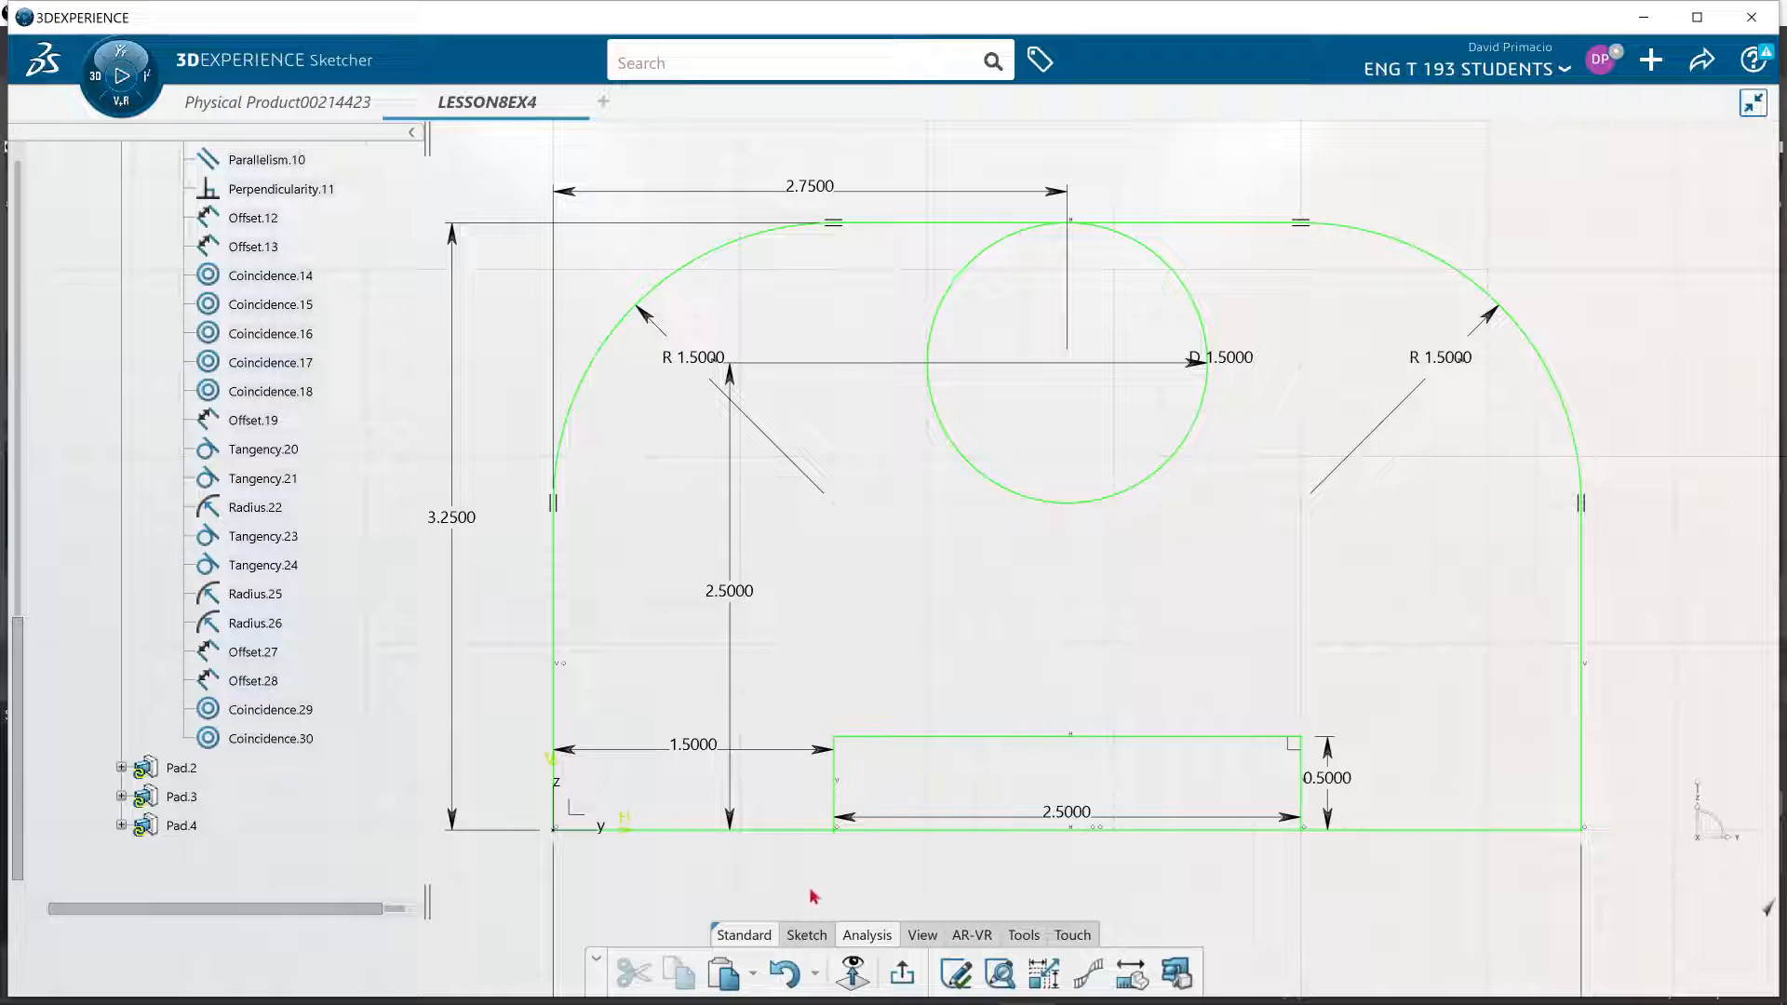
pyautogui.click(807, 935)
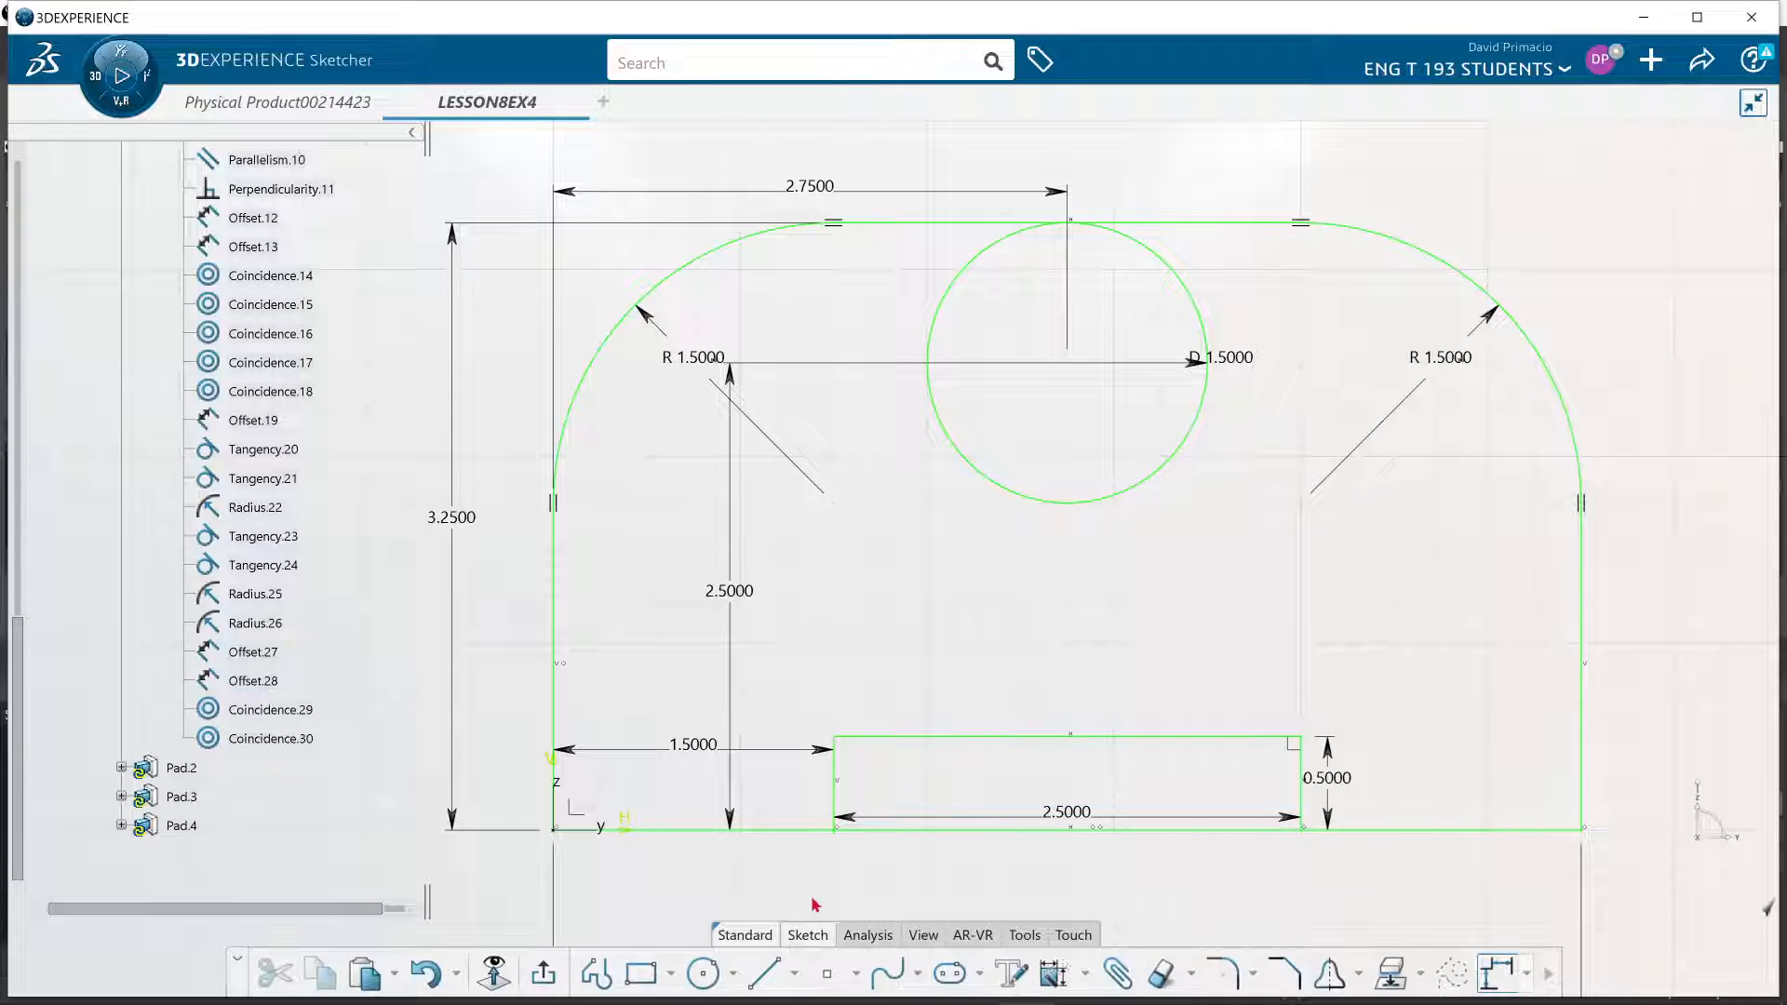
pyautogui.click(703, 972)
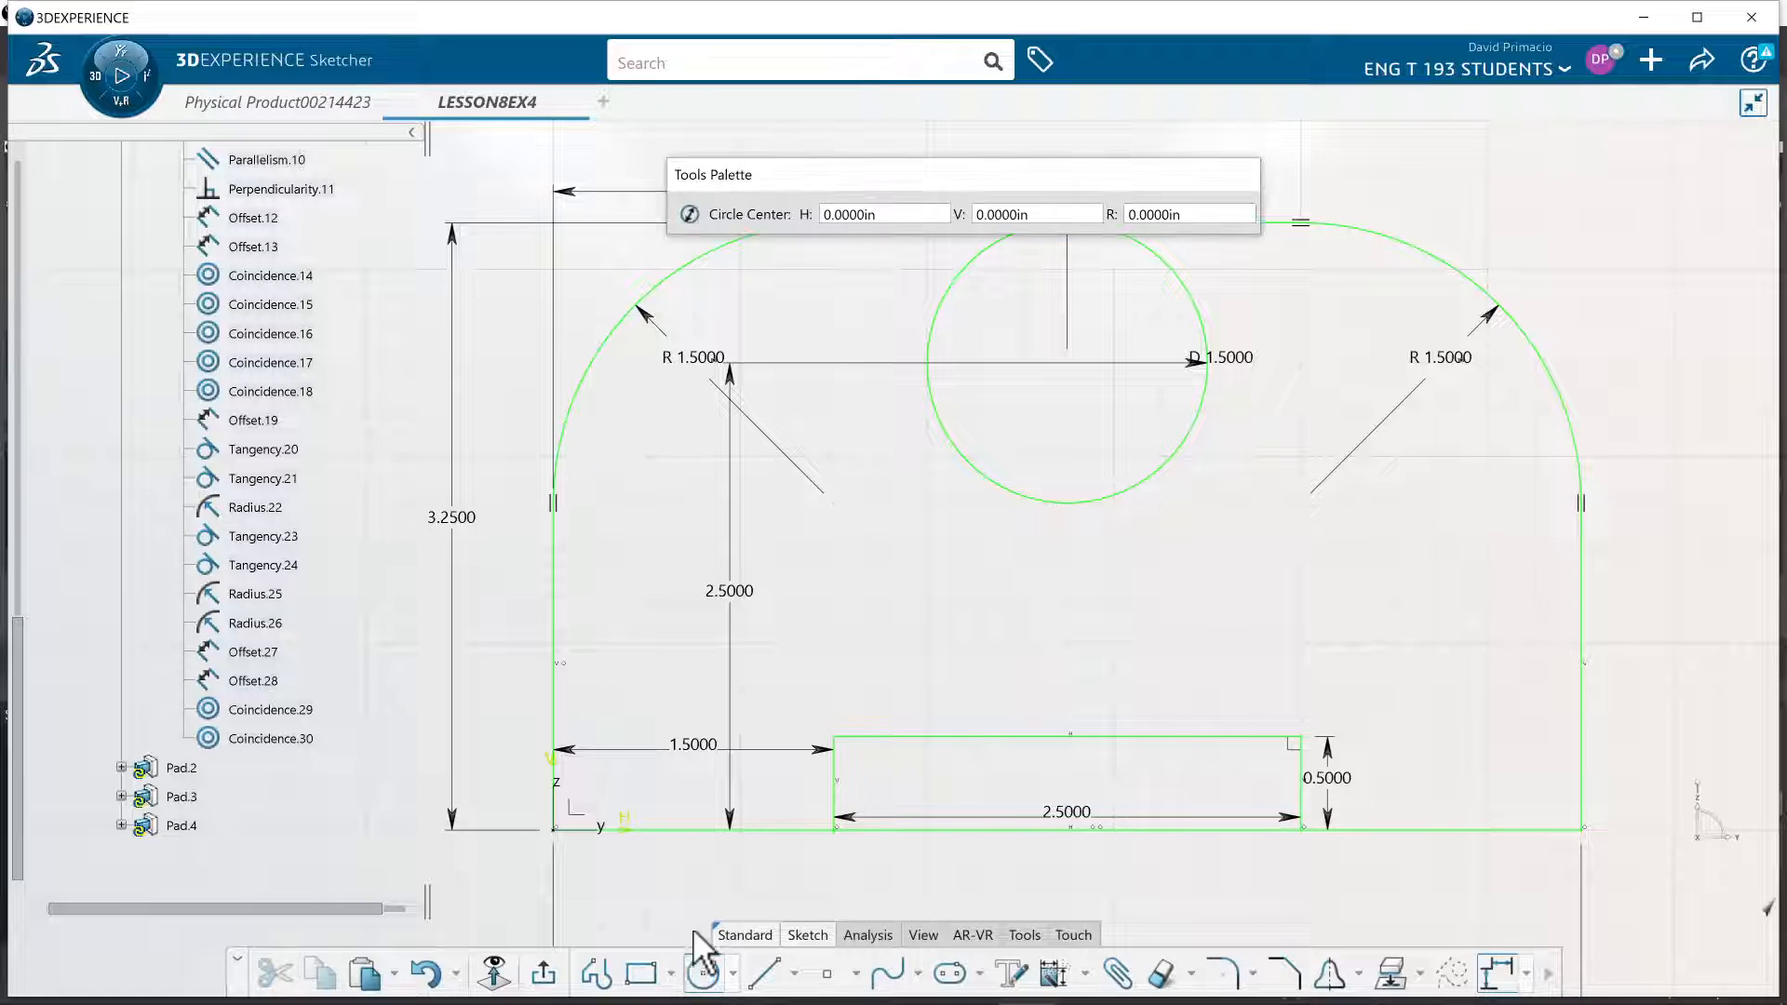
pyautogui.click(694, 503)
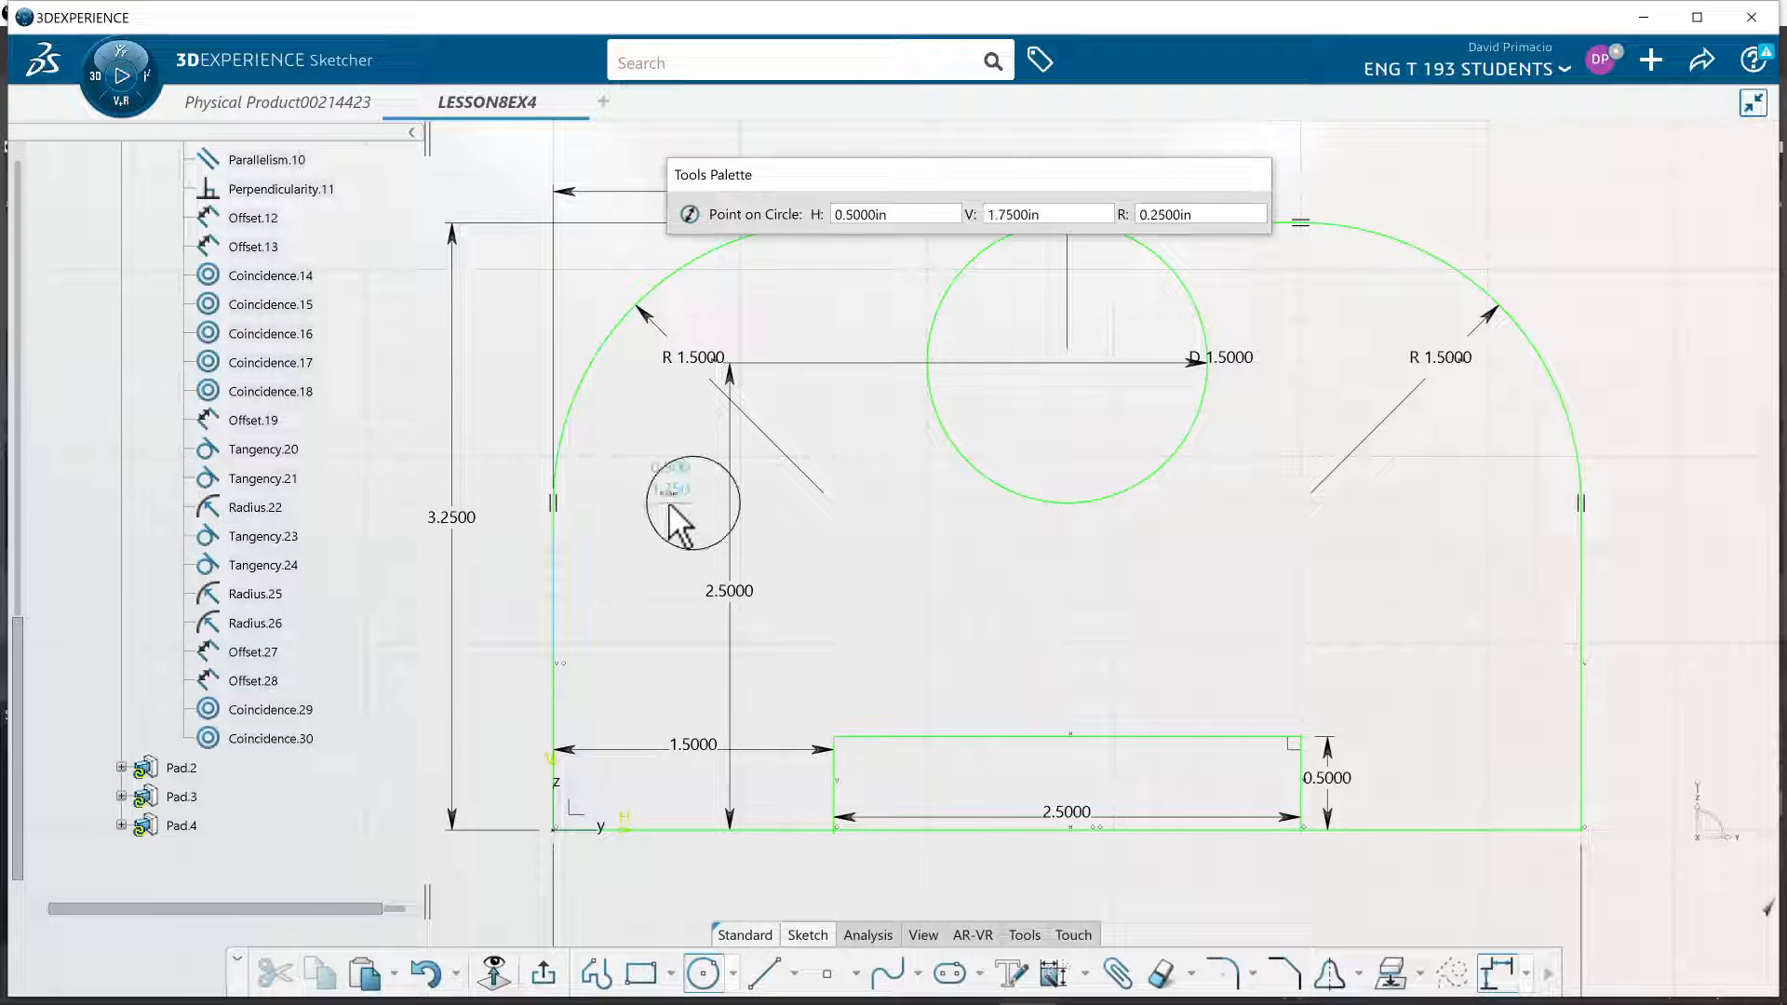
pyautogui.click(680, 526)
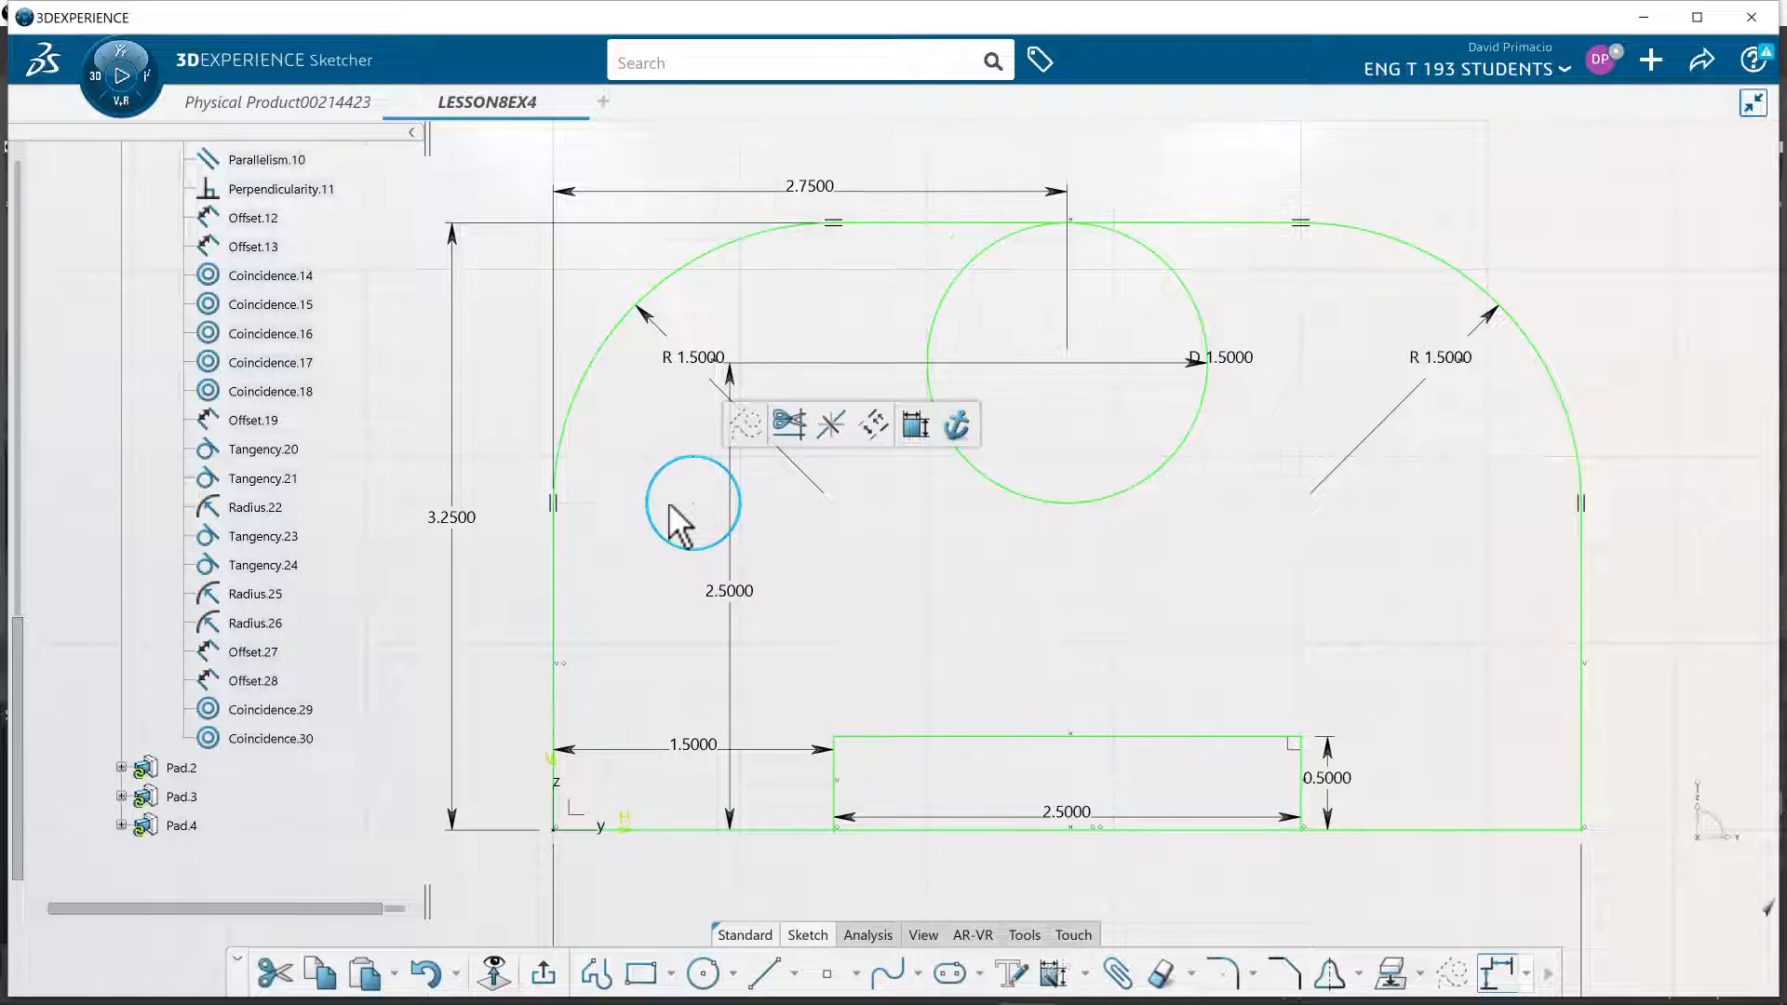
pyautogui.click(653, 618)
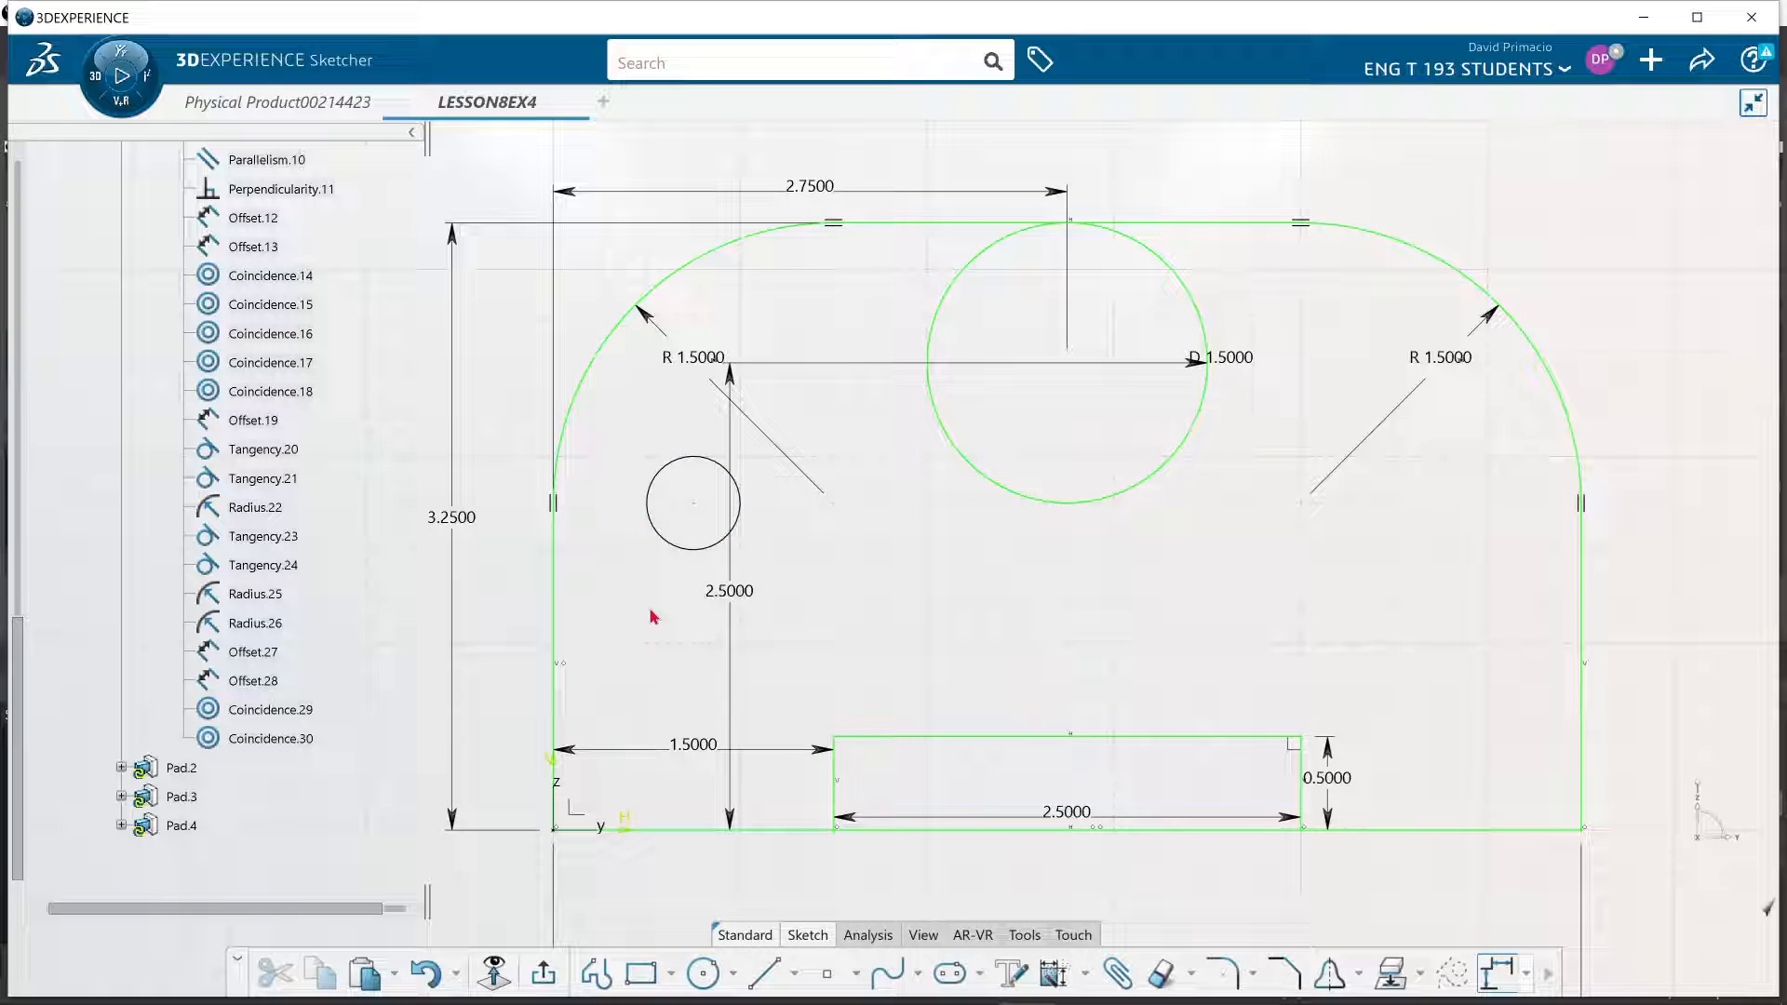
pyautogui.hotkey('ctrl', 'z')
# Draw a circle near each vertical side of the profile, centered about 1.25 in above the base, the right one about 0.25 in radius
pyautogui.click(702, 973)
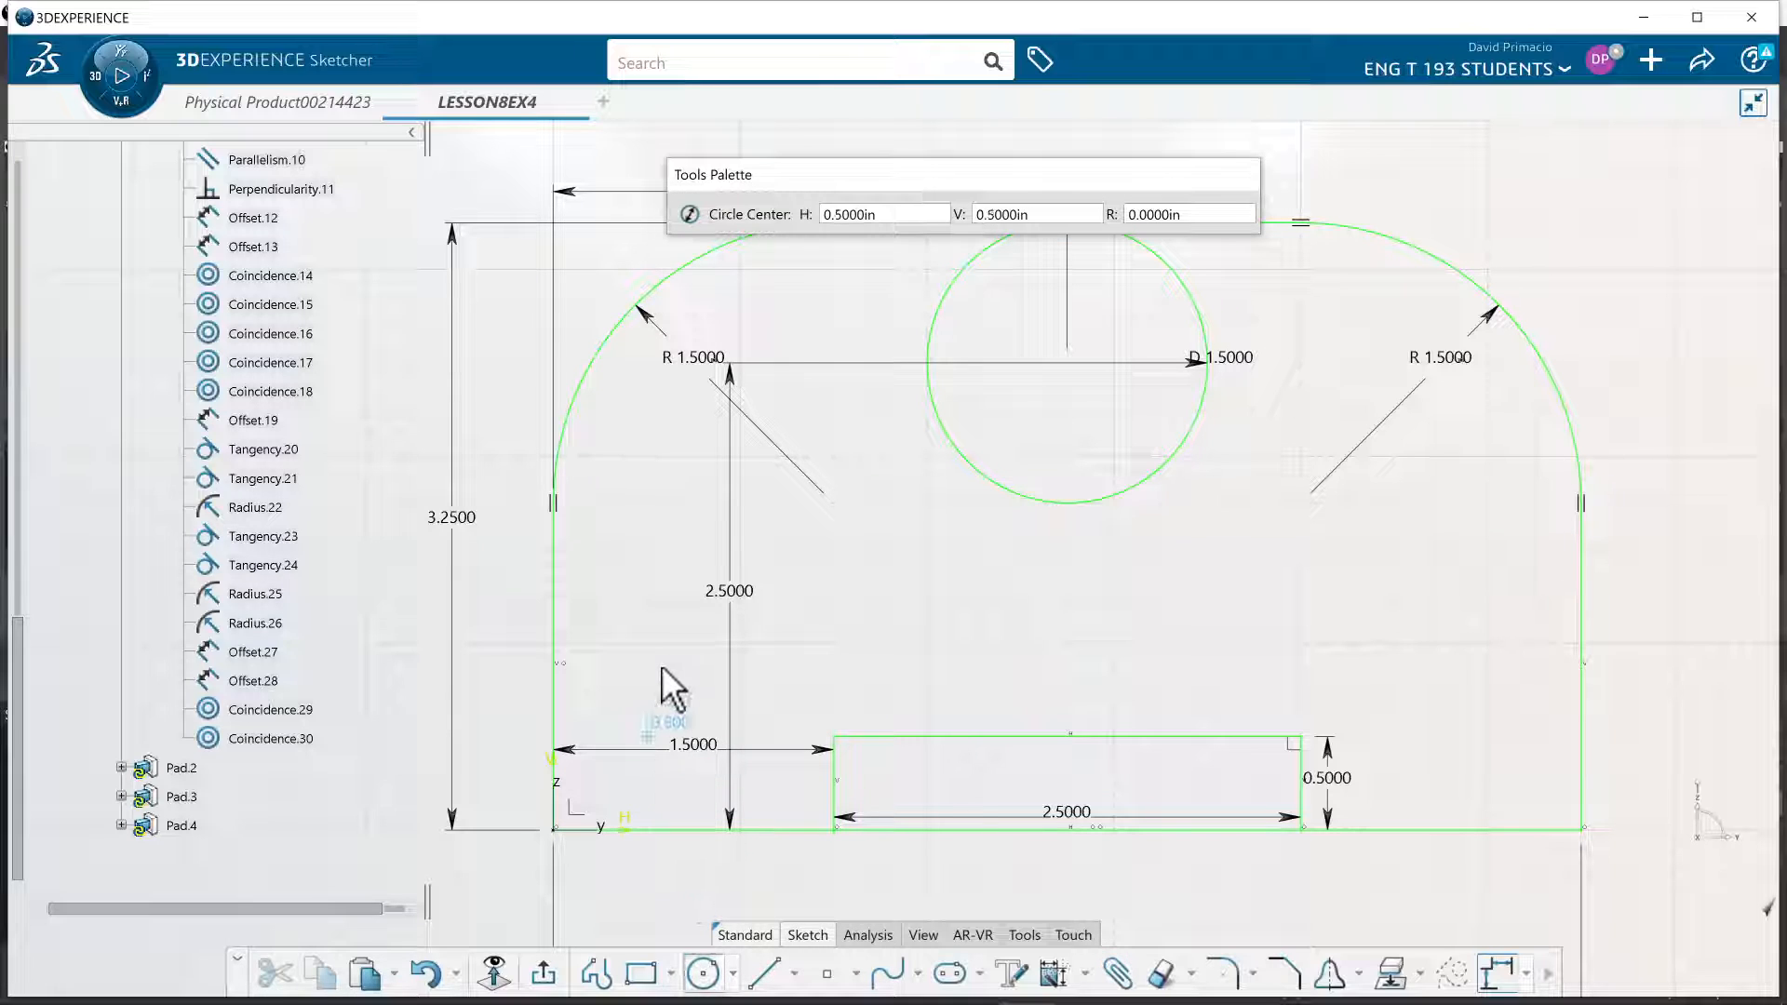
pyautogui.click(647, 597)
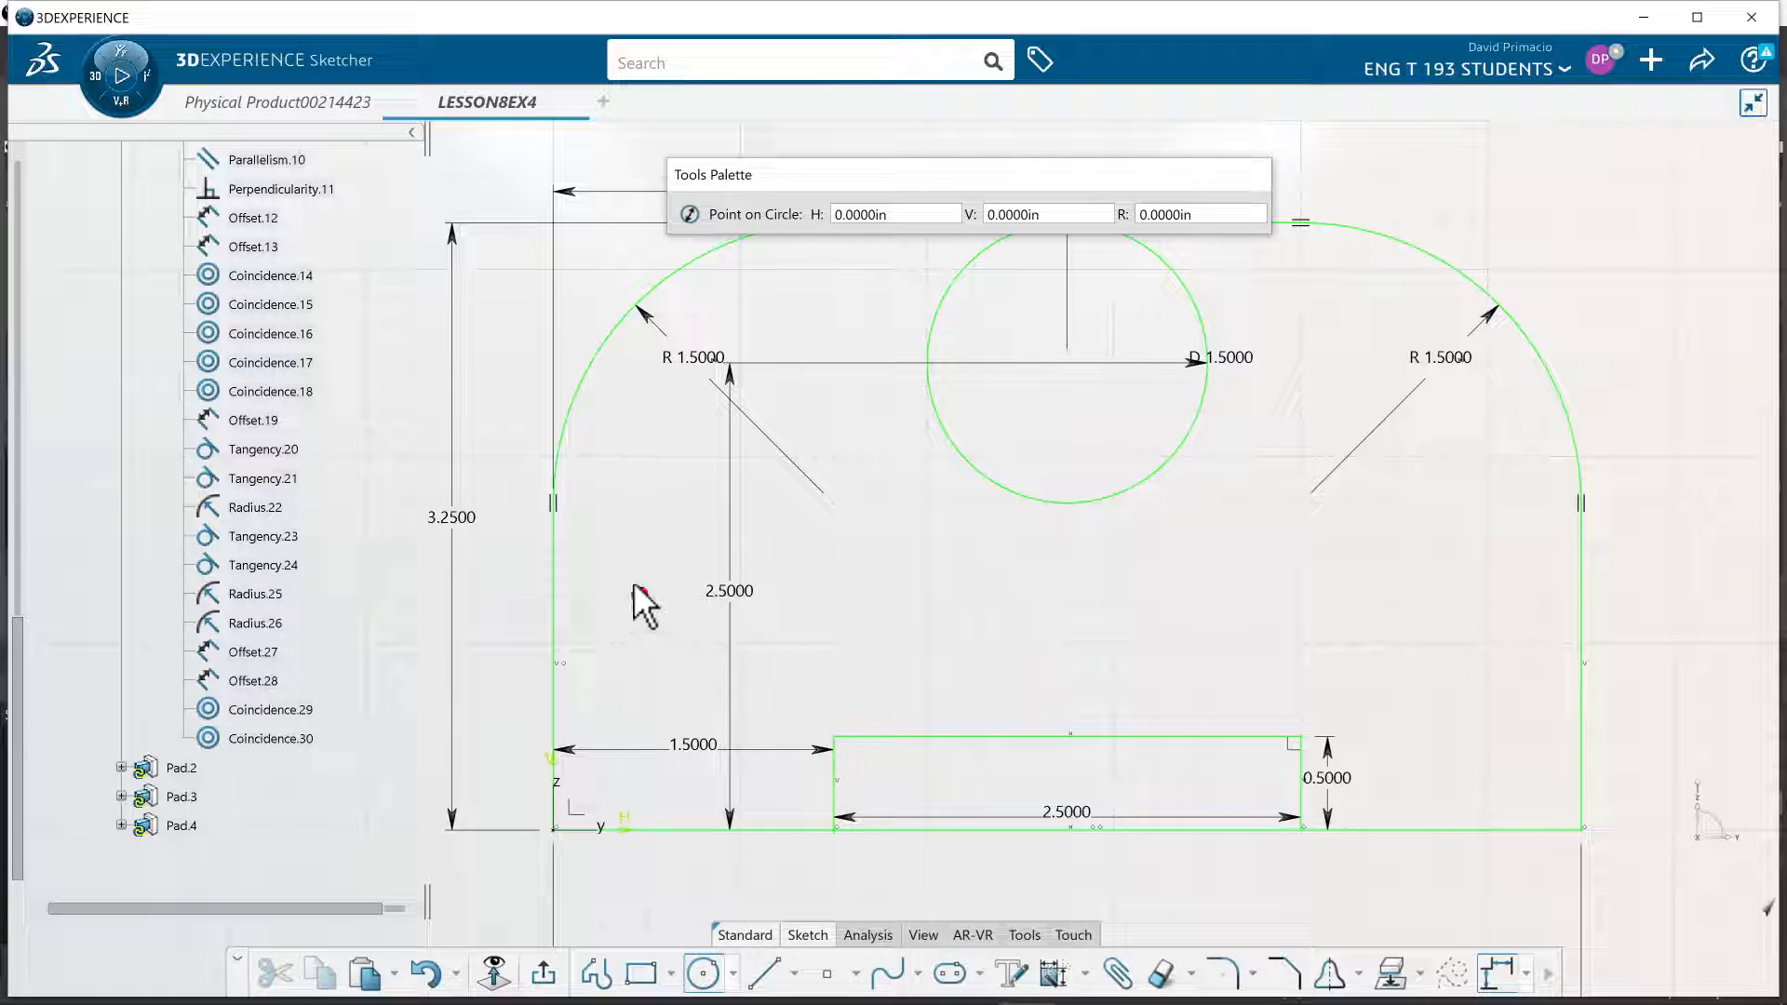
pyautogui.click(597, 556)
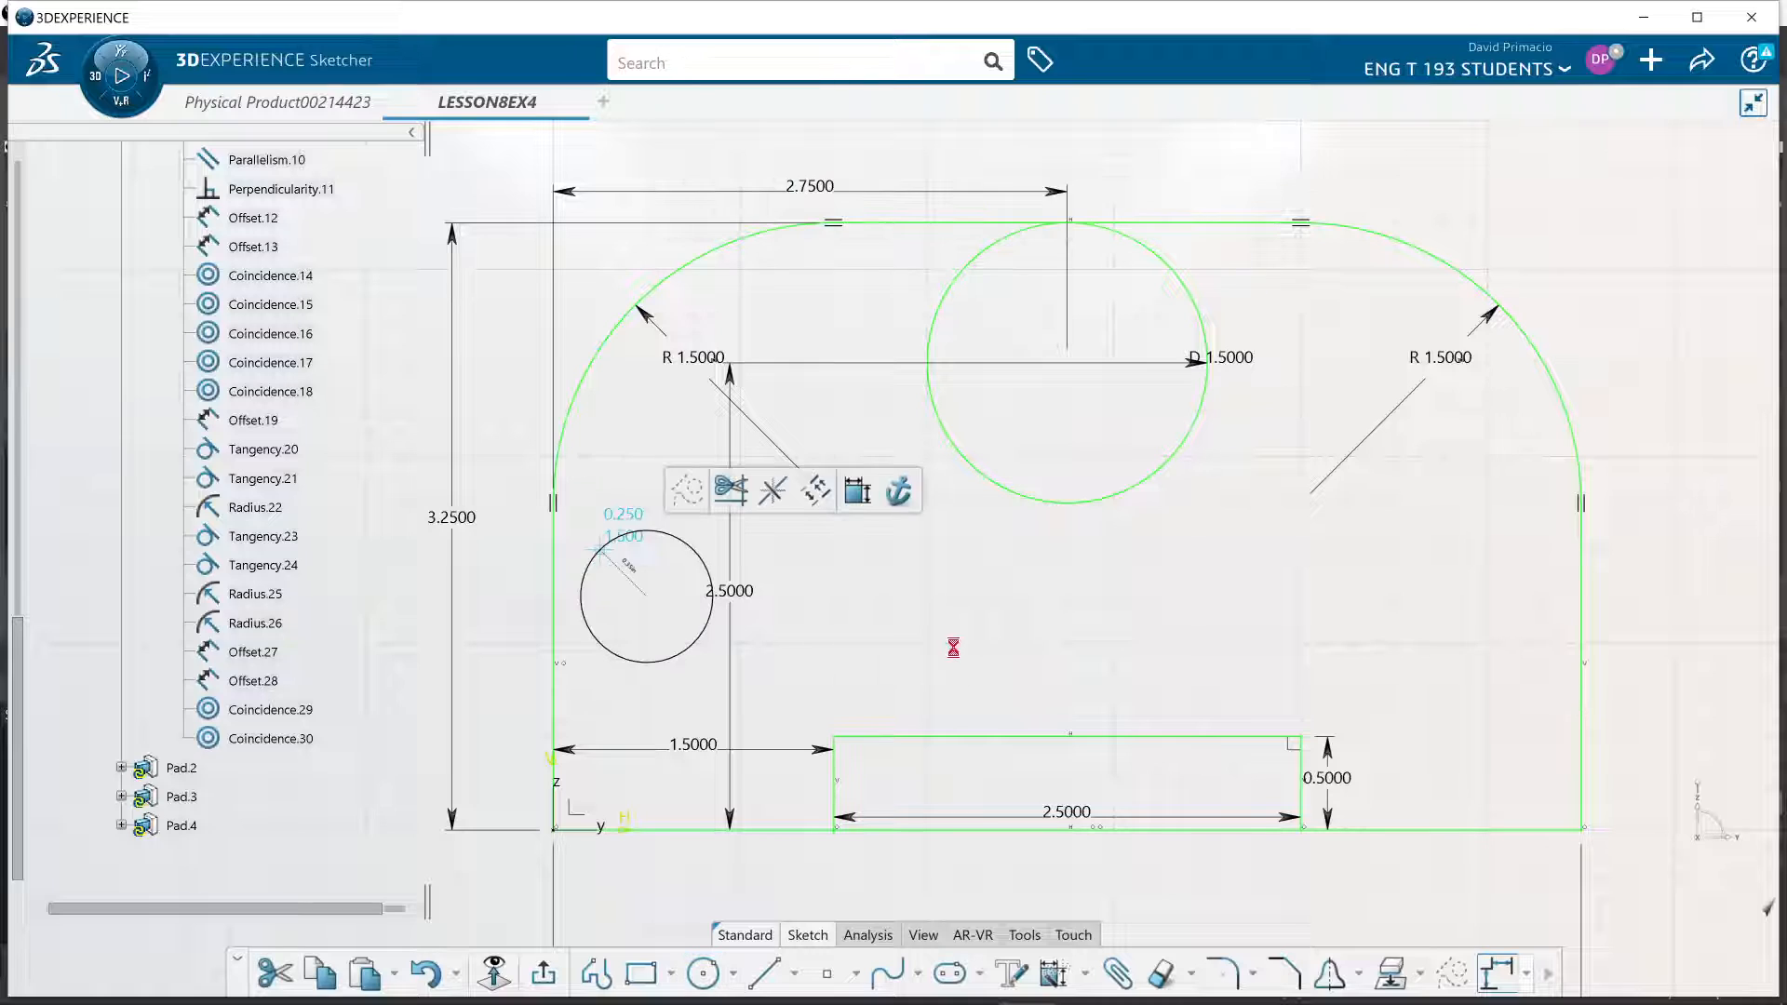
pyautogui.click(703, 973)
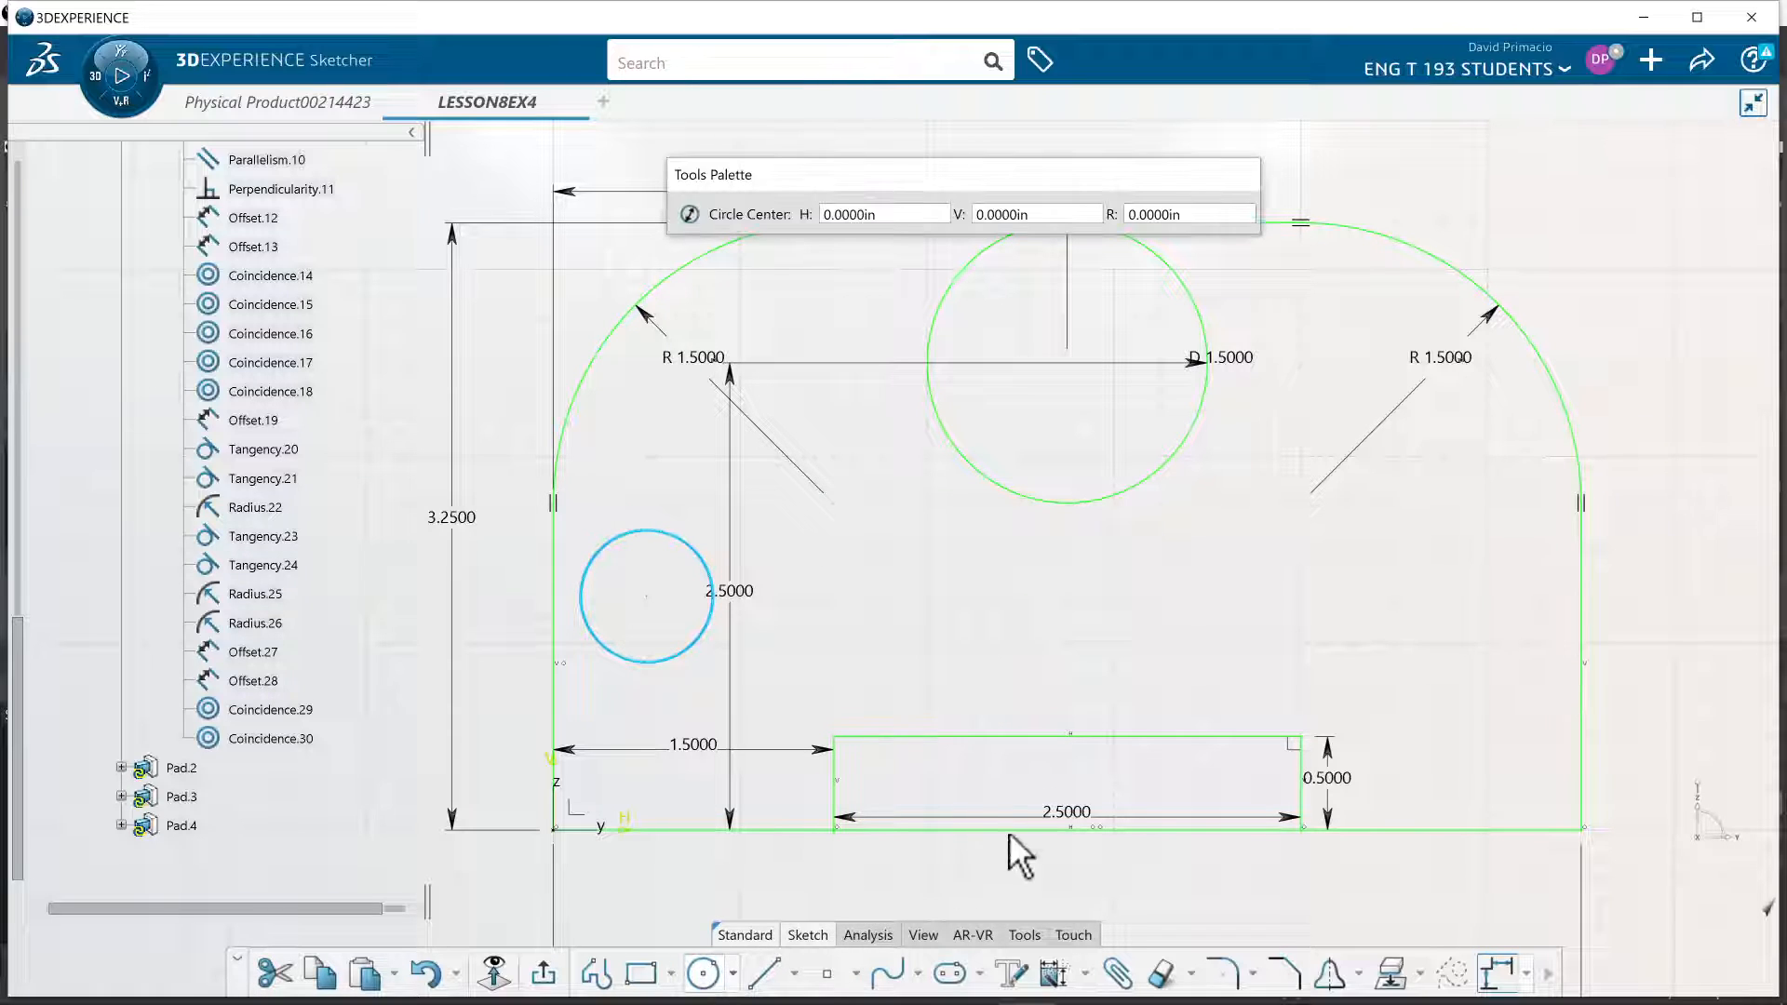
pyautogui.click(1441, 599)
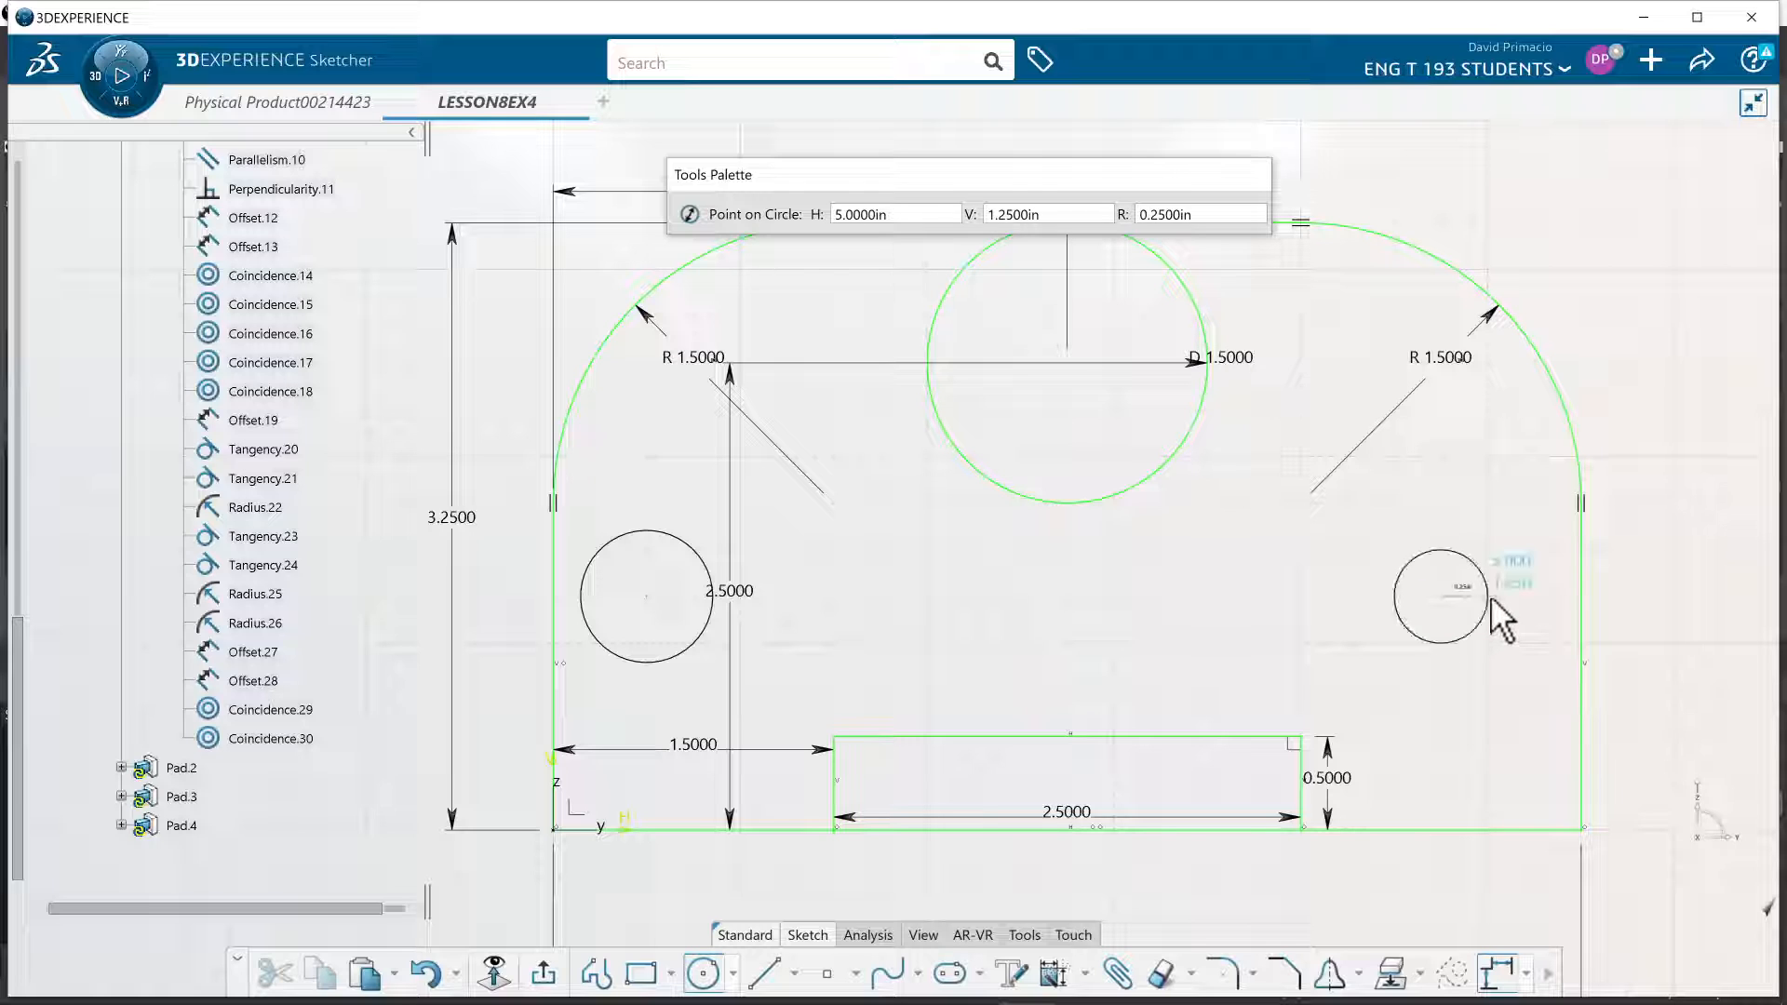
pyautogui.click(1492, 612)
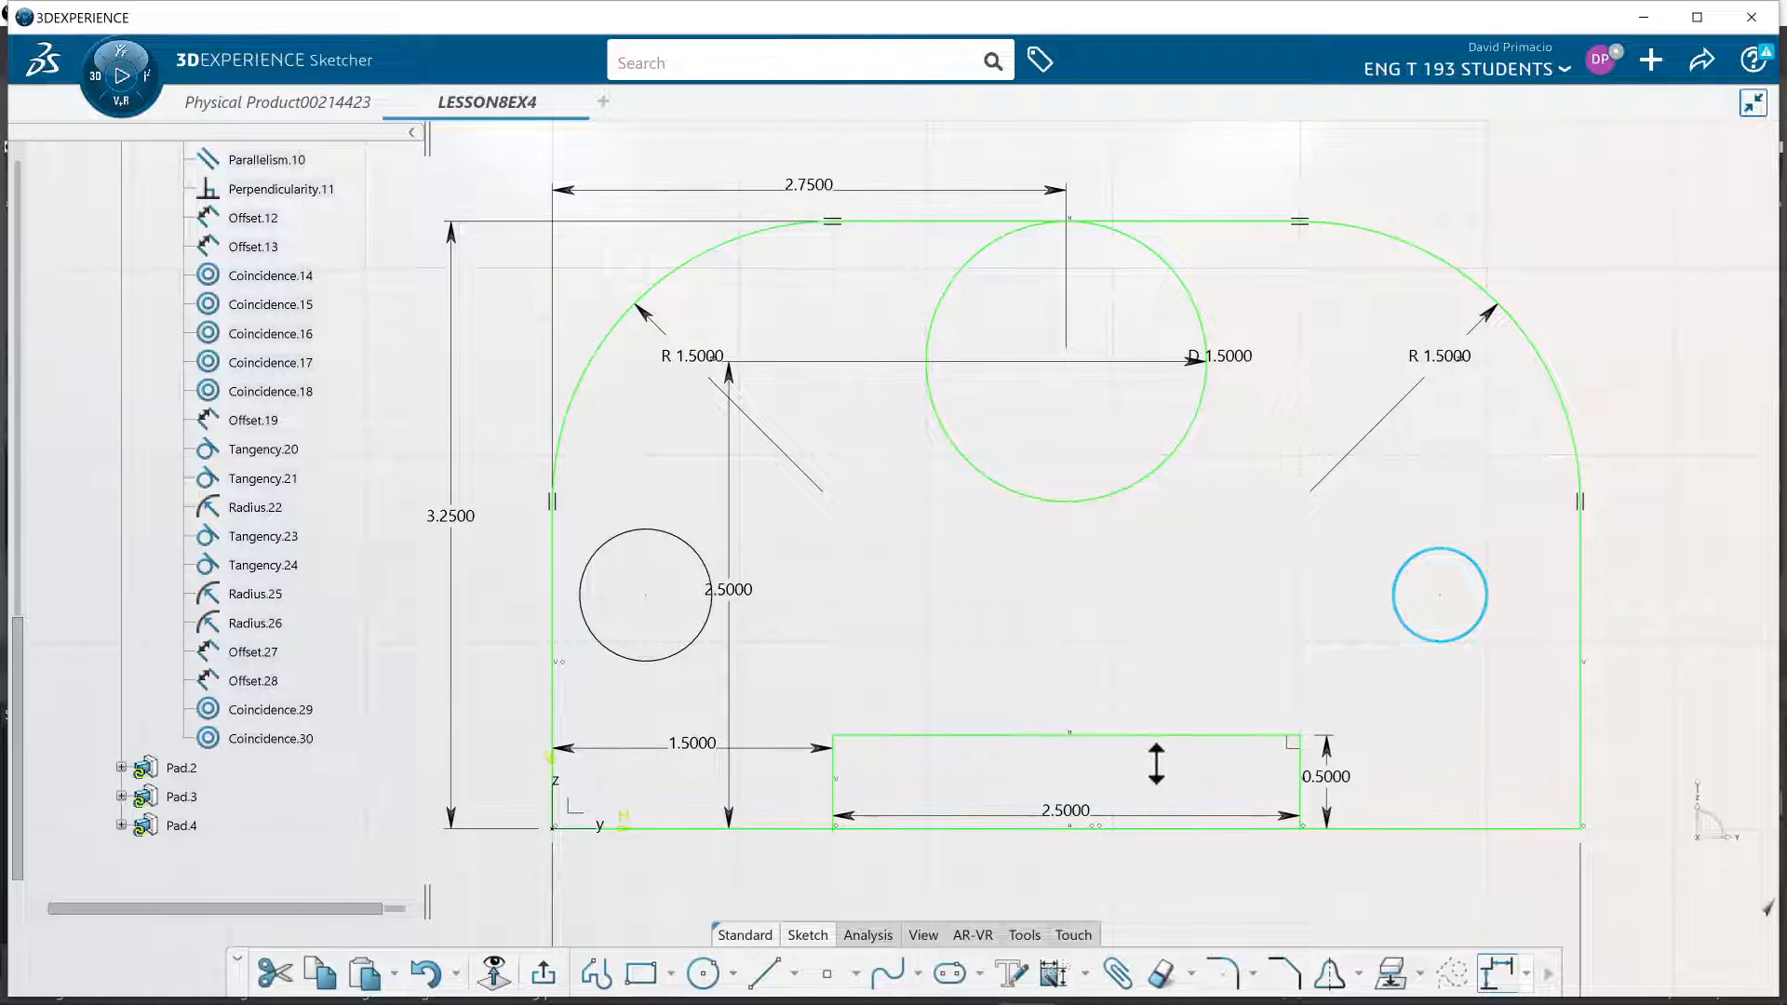
# Try Auto Constraint in Chained mode on the two small circles, referencing the base line and the profile's left vertical side
pyautogui.scroll(-2, 1156, 763)
pyautogui.scroll(-2, 1157, 769)
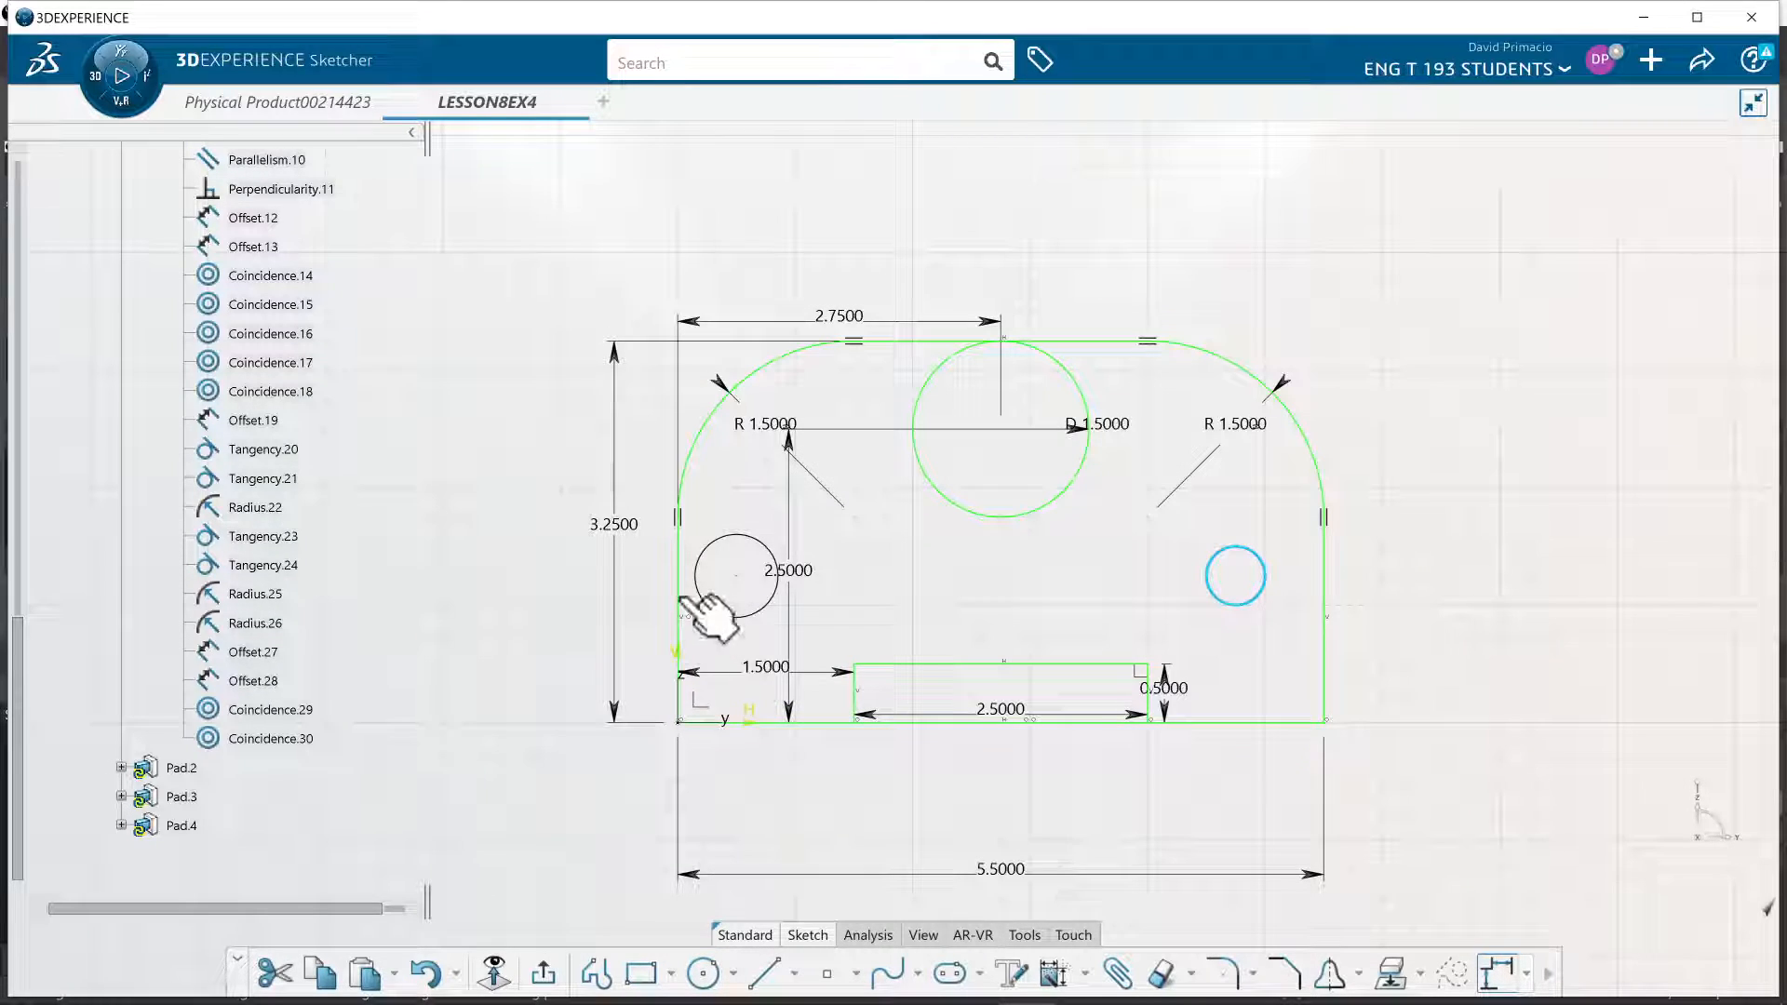
pyautogui.click(639, 535)
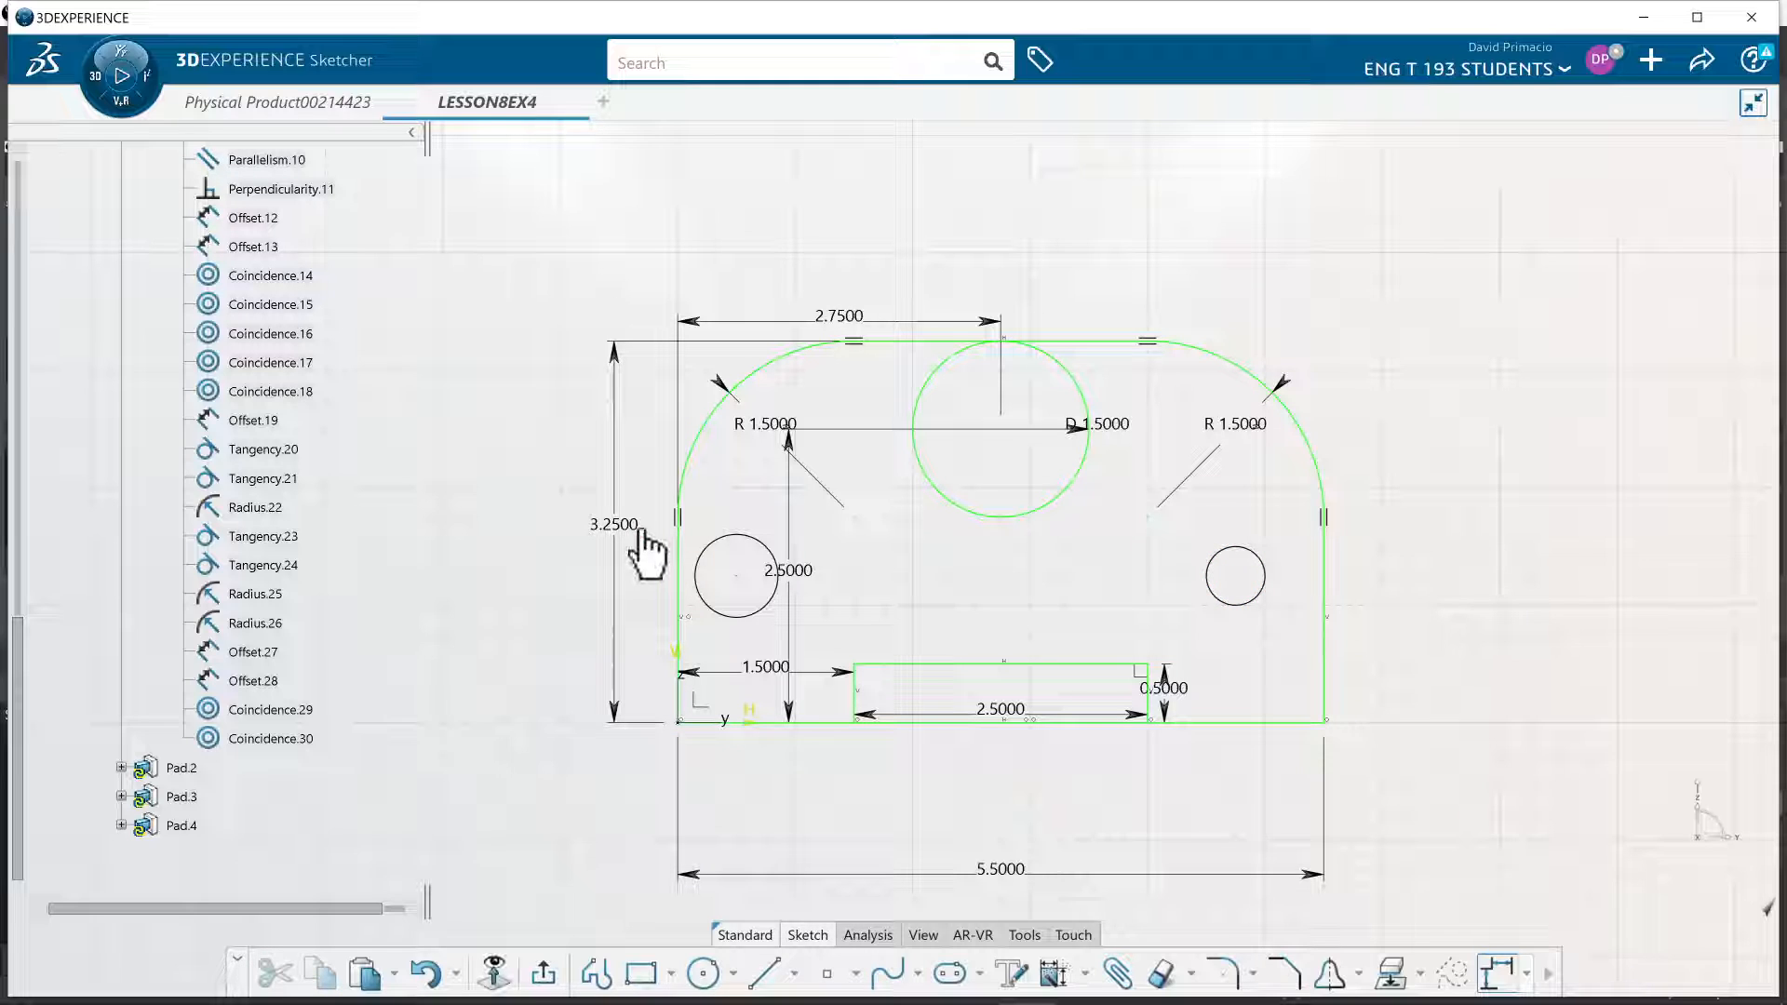
pyautogui.moveTo(644, 484)
pyautogui.mouseDown()
pyautogui.moveTo(1133, 618)
pyautogui.moveTo(1289, 637)
pyautogui.mouseUp()
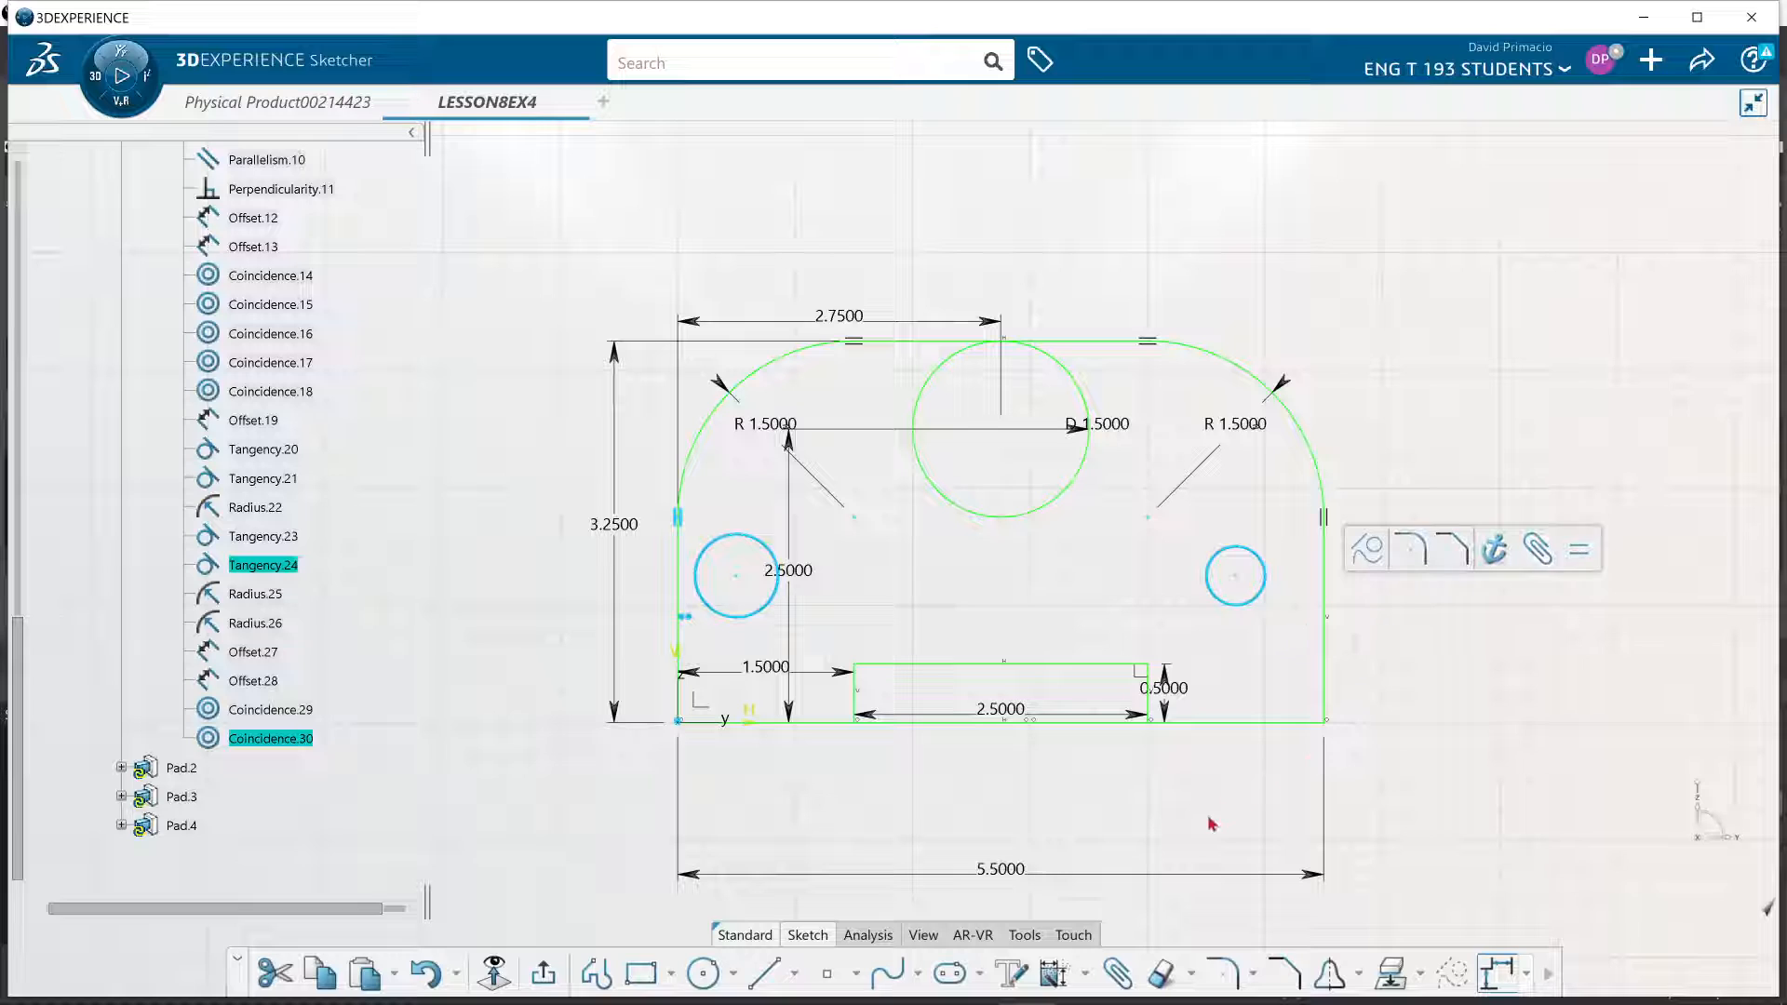
pyautogui.click(1052, 974)
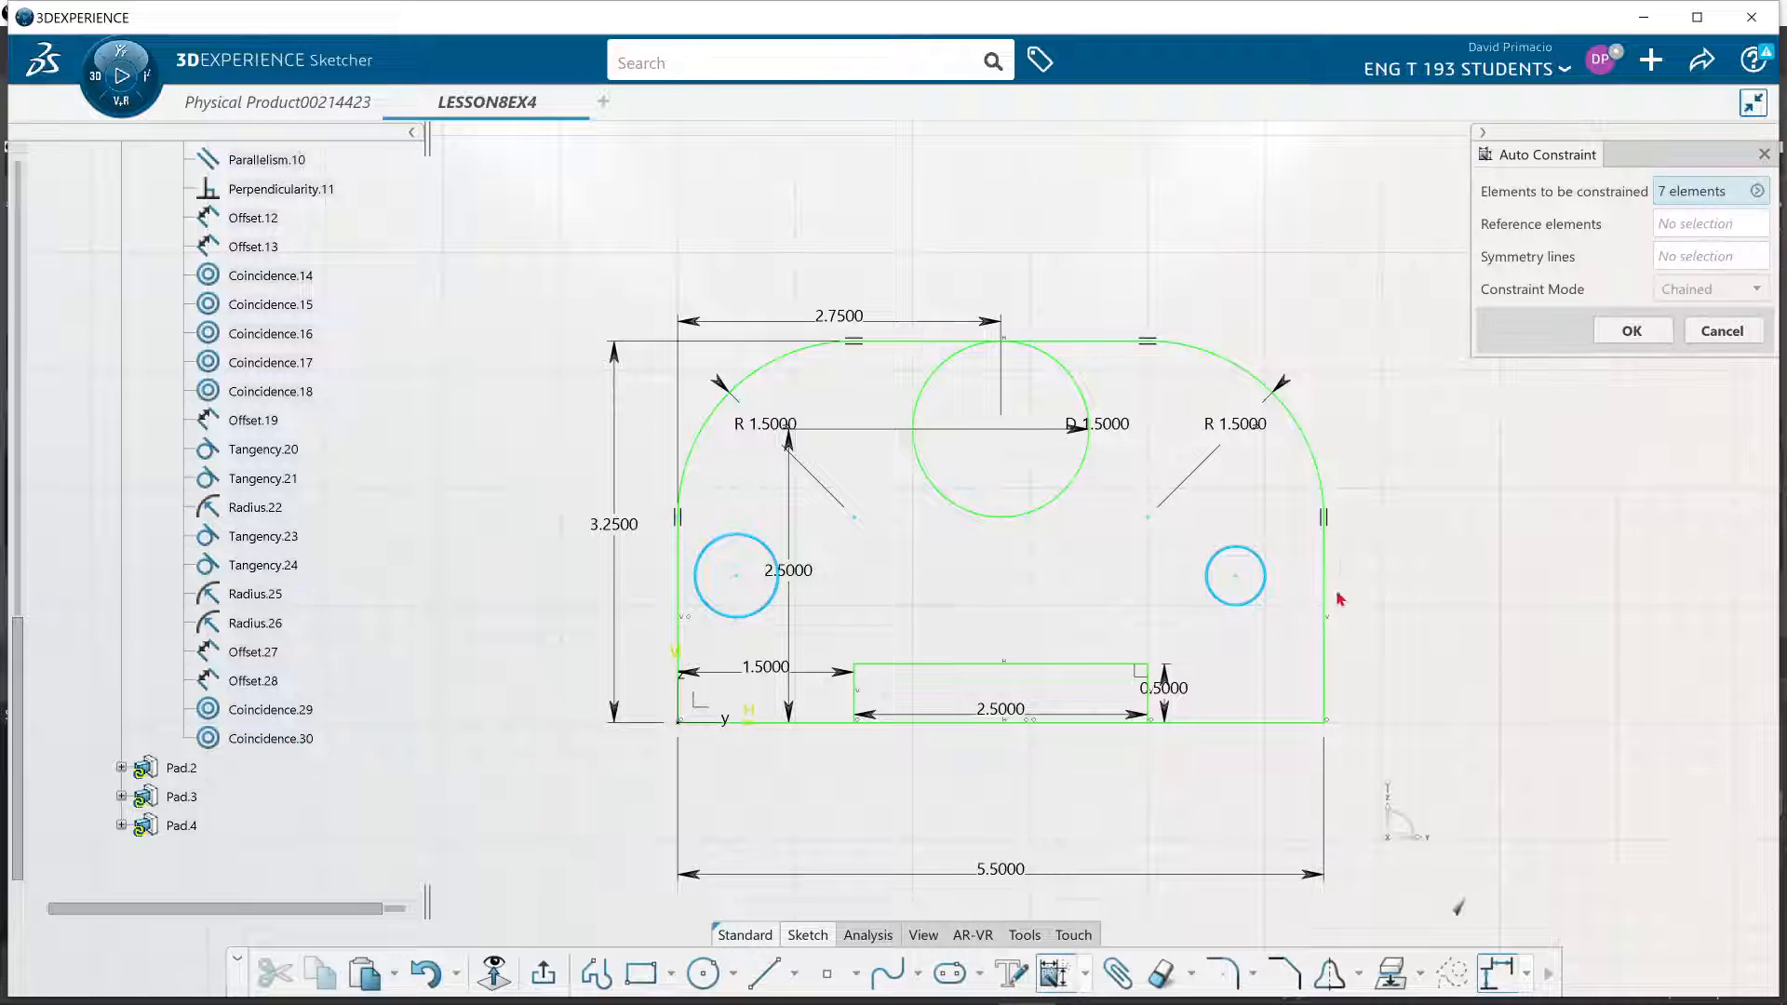
pyautogui.click(1676, 227)
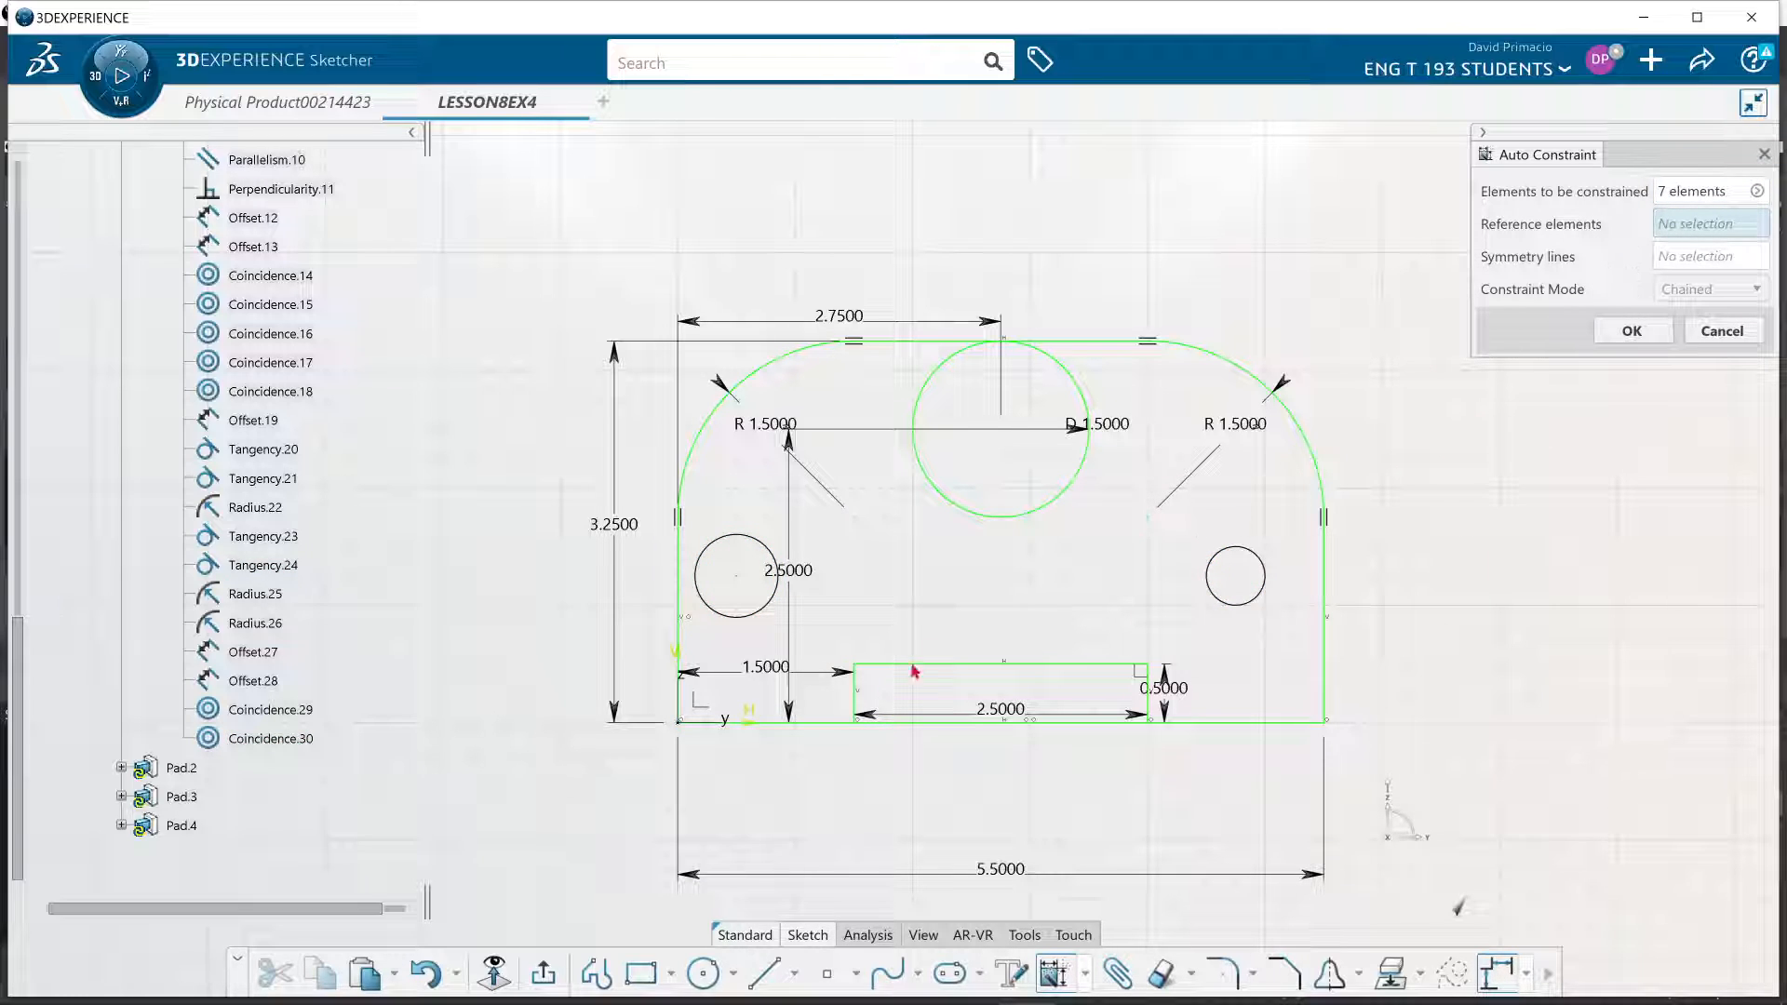
pyautogui.click(820, 723)
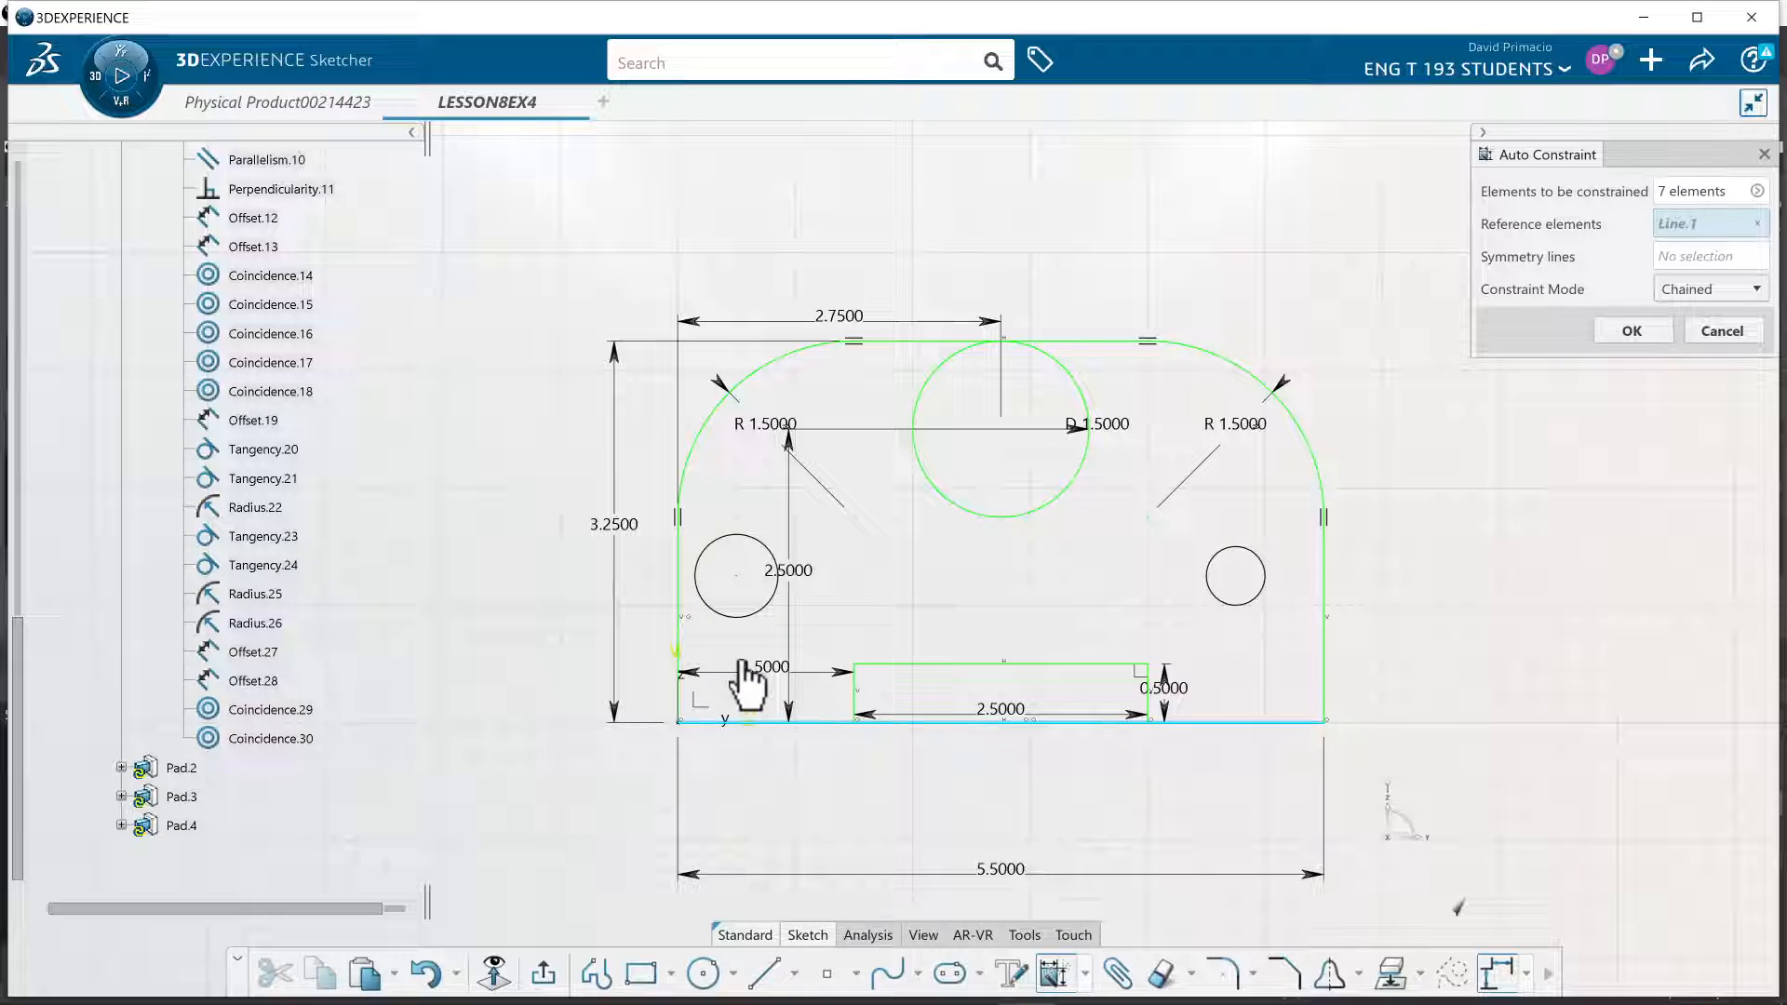
pyautogui.click(680, 618)
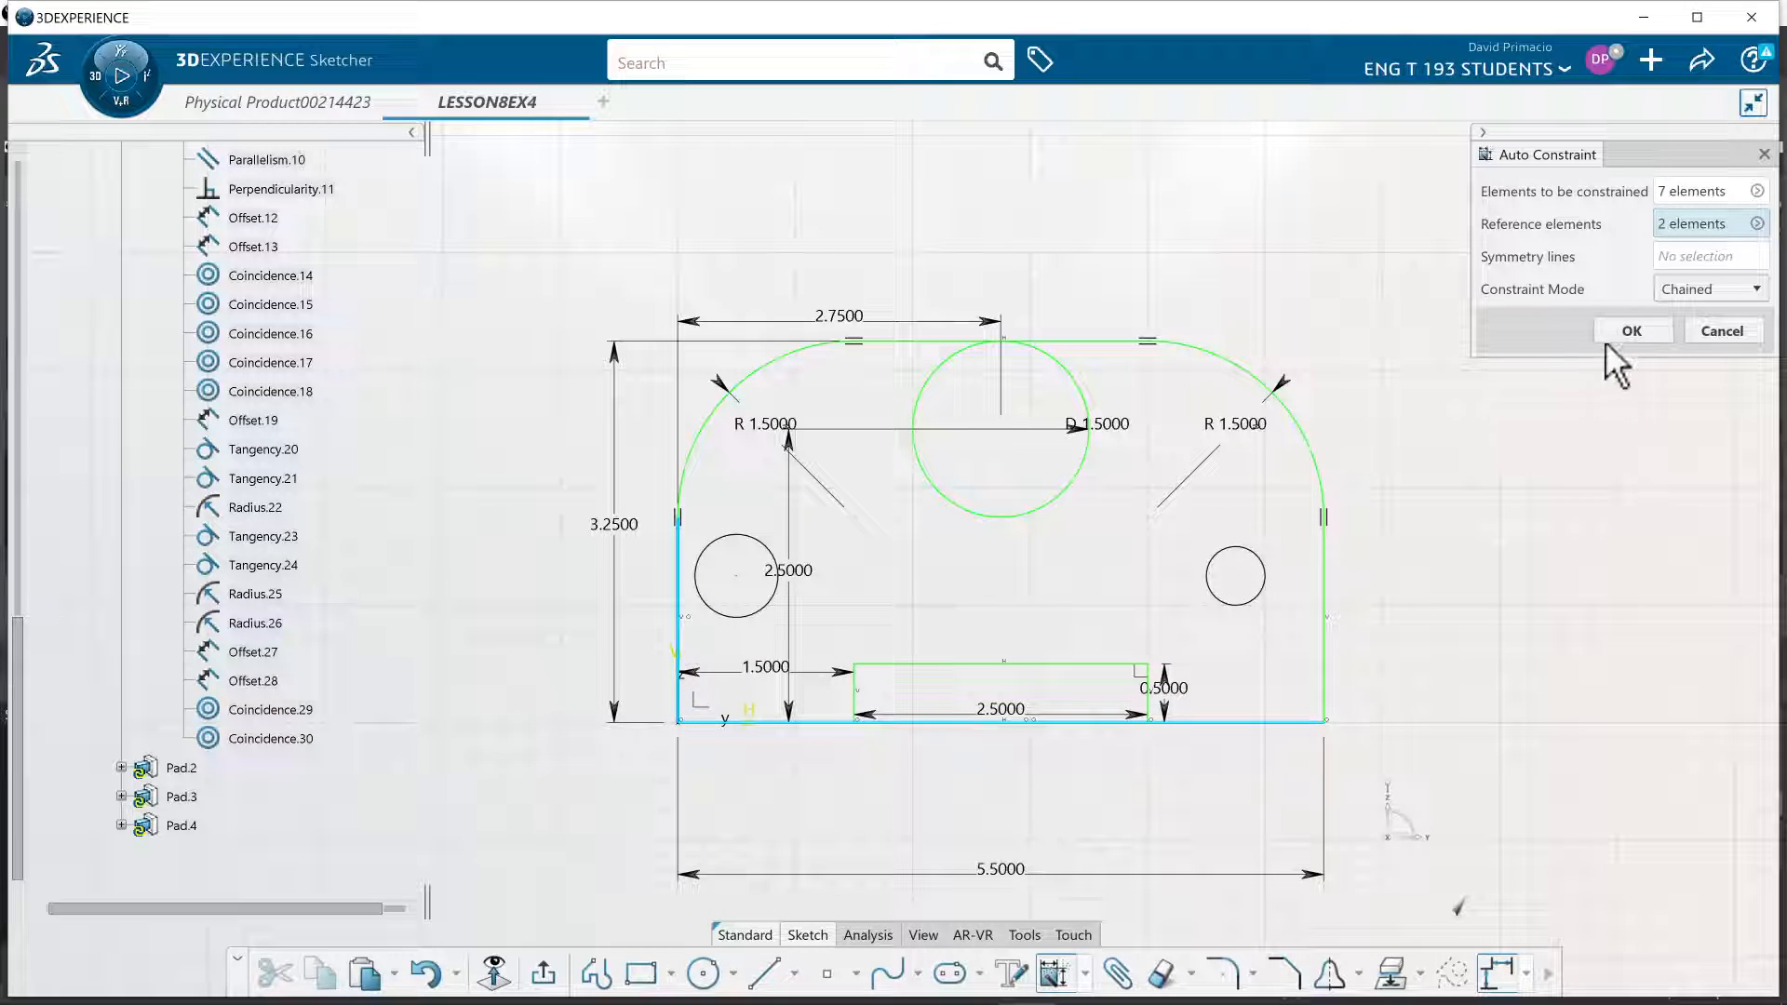
pyautogui.click(1632, 332)
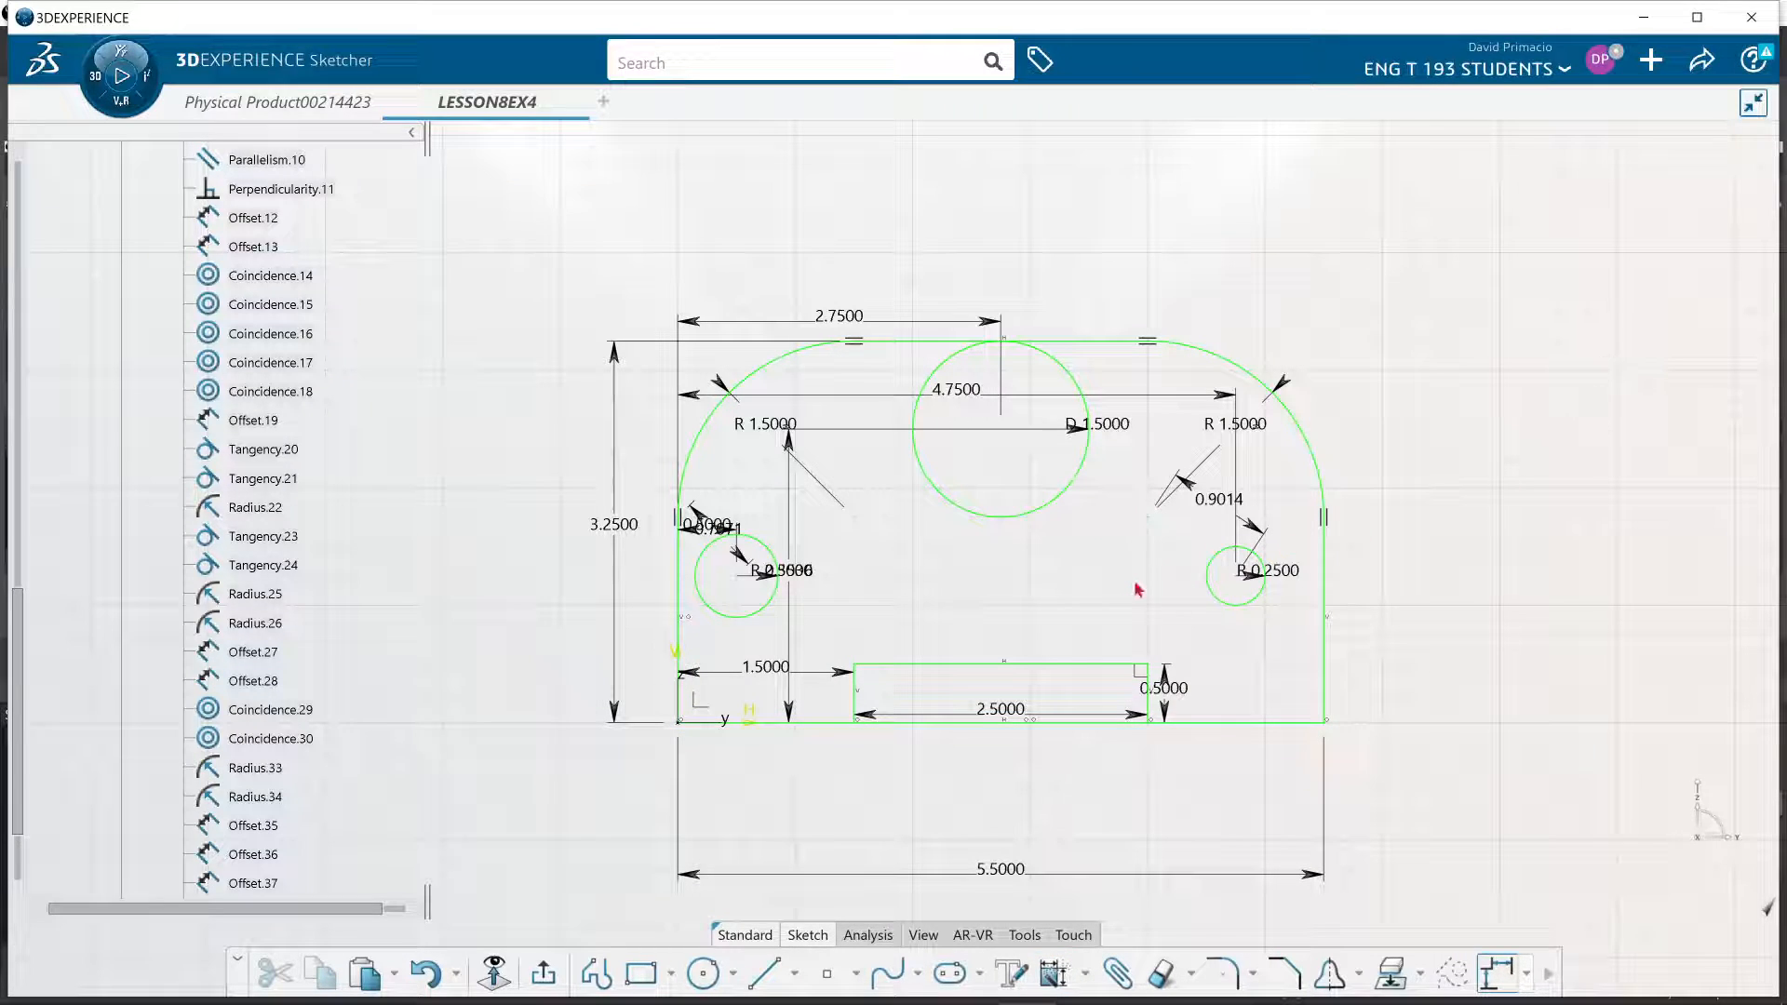
pyautogui.moveTo(1130, 650)
pyautogui.mouseDown(button='middle')
pyautogui.moveTo(1151, 633)
pyautogui.moveTo(1141, 649)
pyautogui.mouseUp(button='middle')
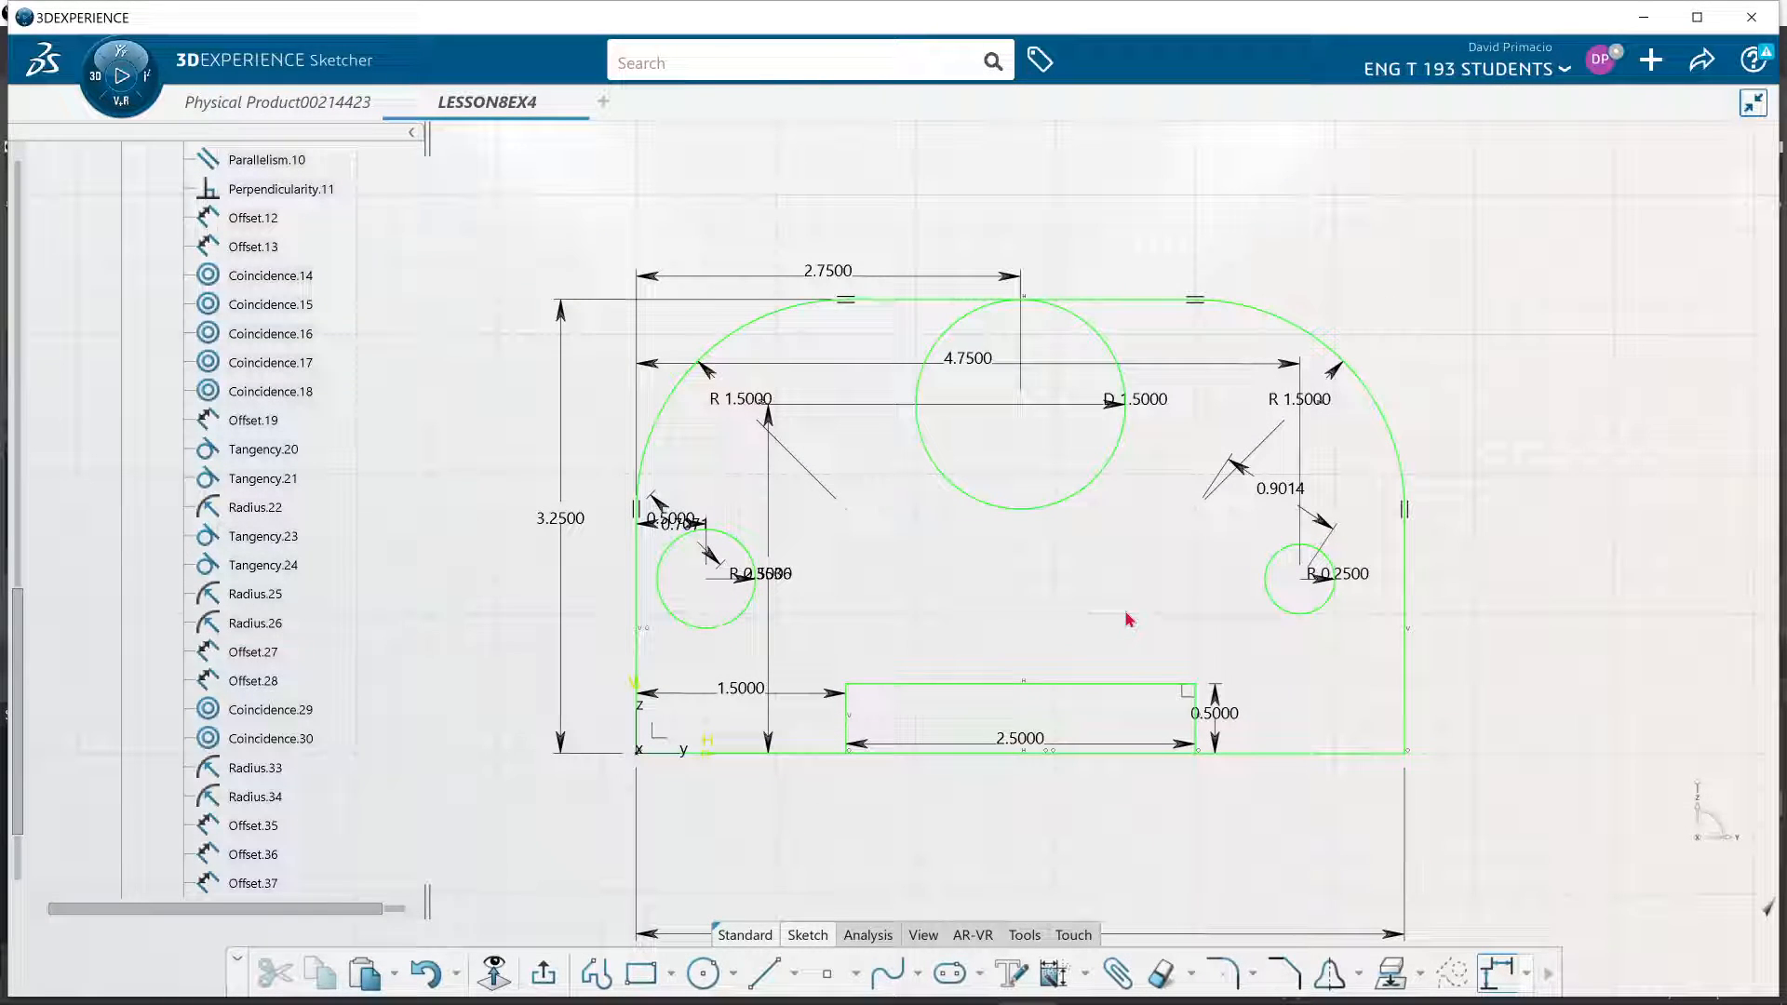
pyautogui.hotkey('ctrl', 'z')
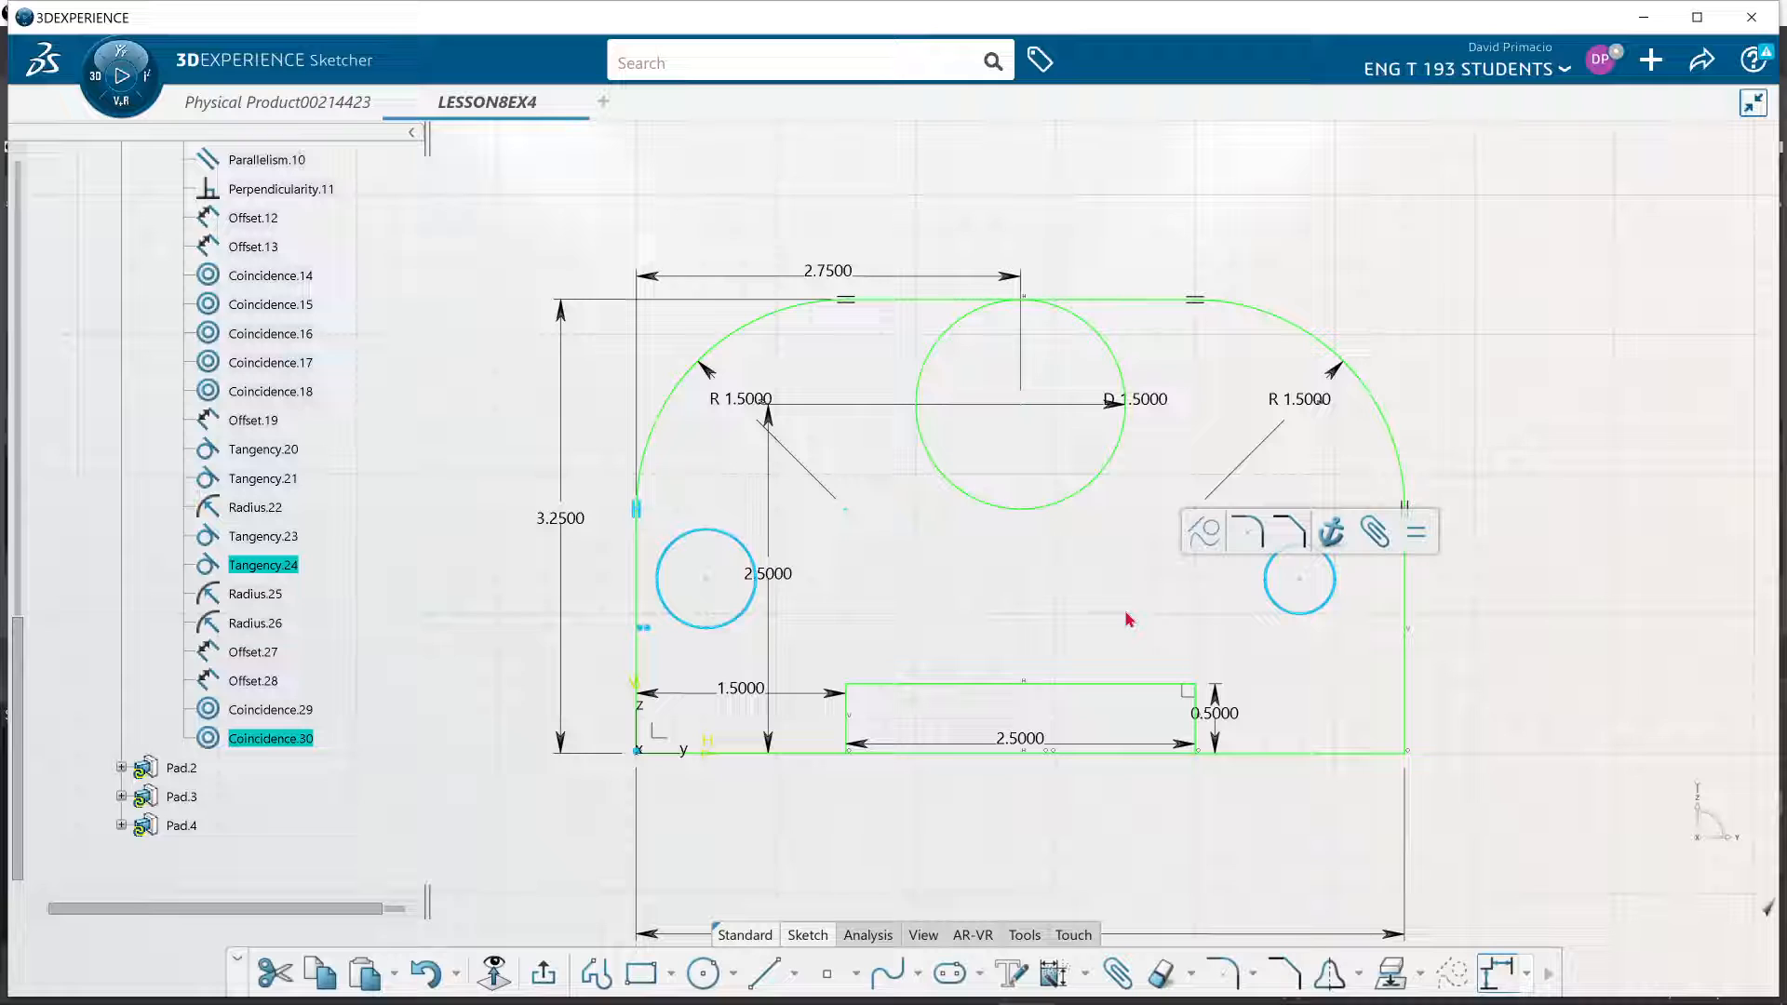
pyautogui.click(1454, 668)
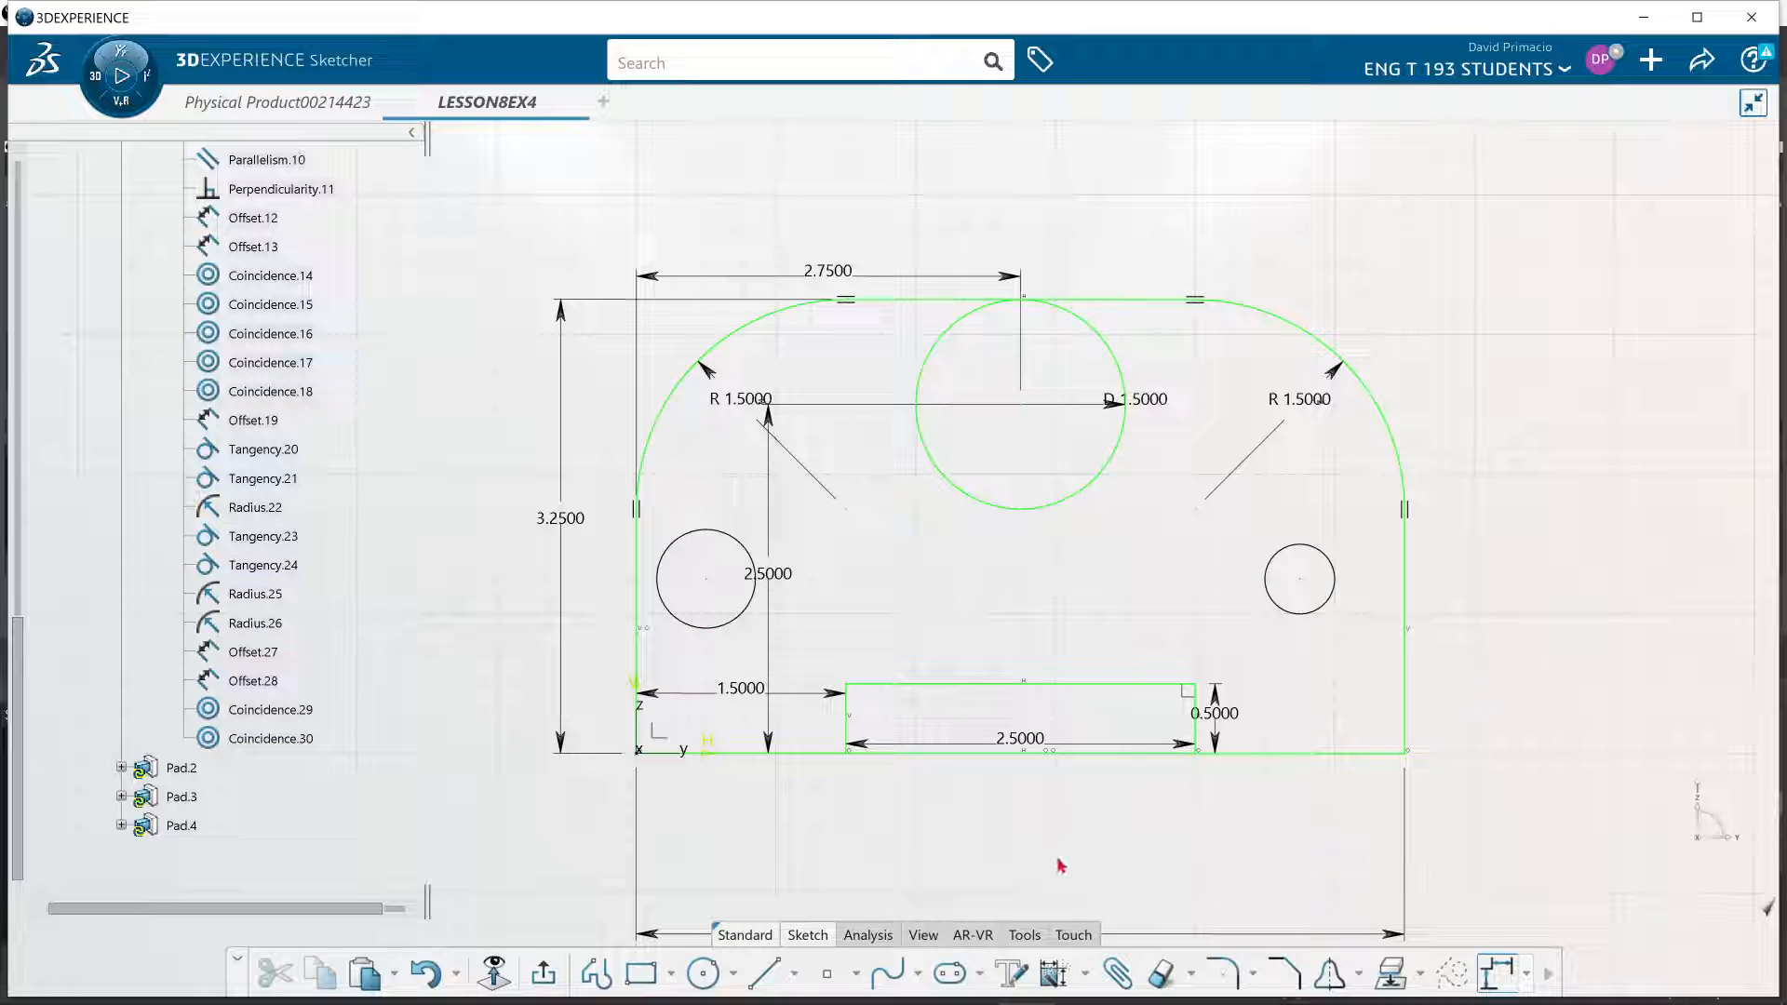
# Draw an axis connecting the centers of the two small circles
pyautogui.click(1086, 974)
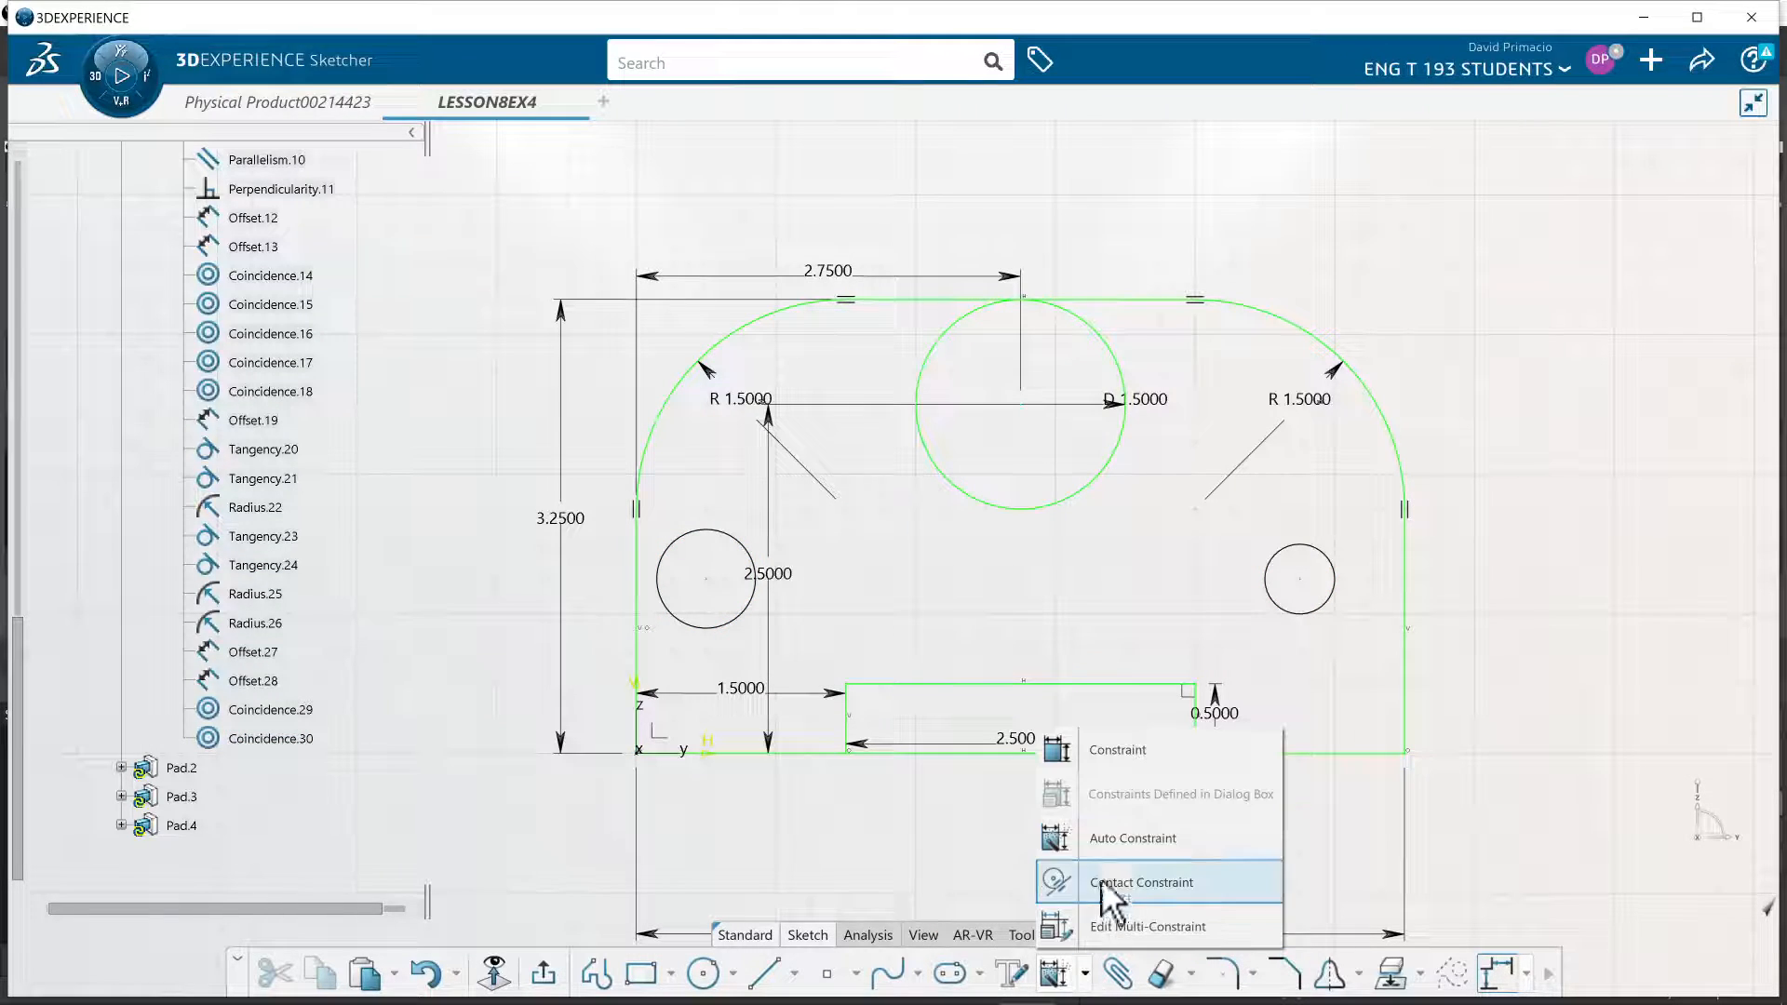
pyautogui.click(1125, 756)
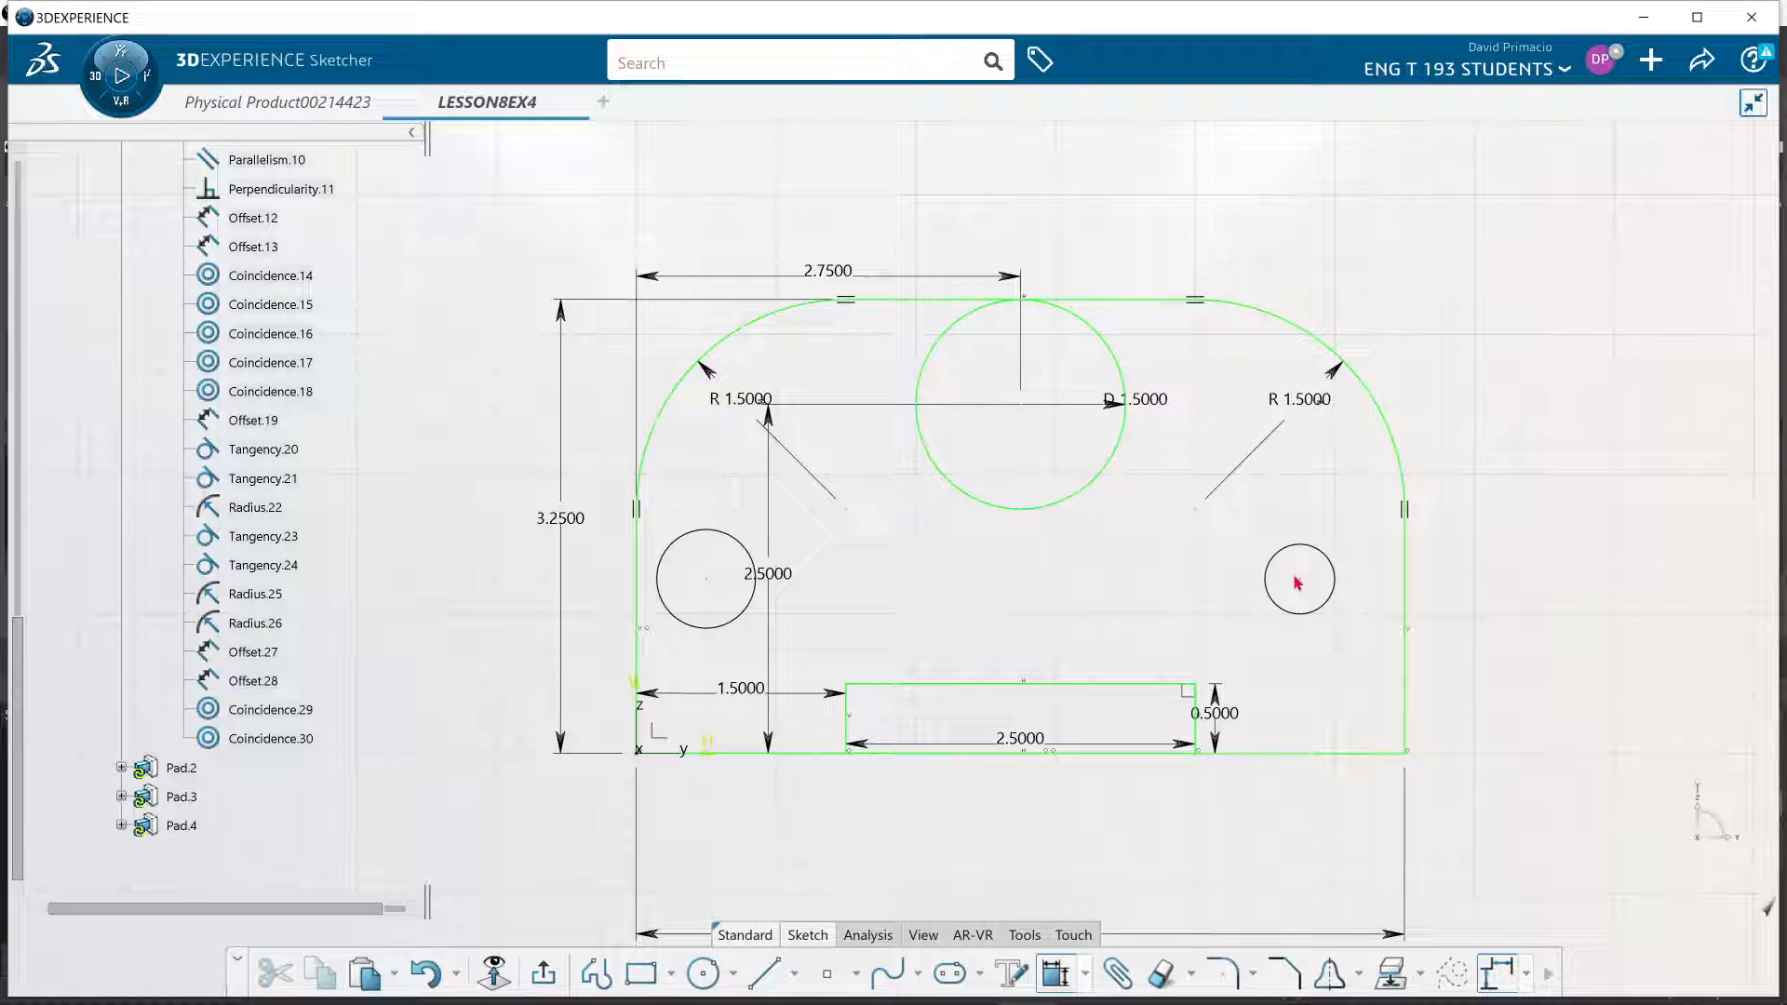
pyautogui.click(795, 975)
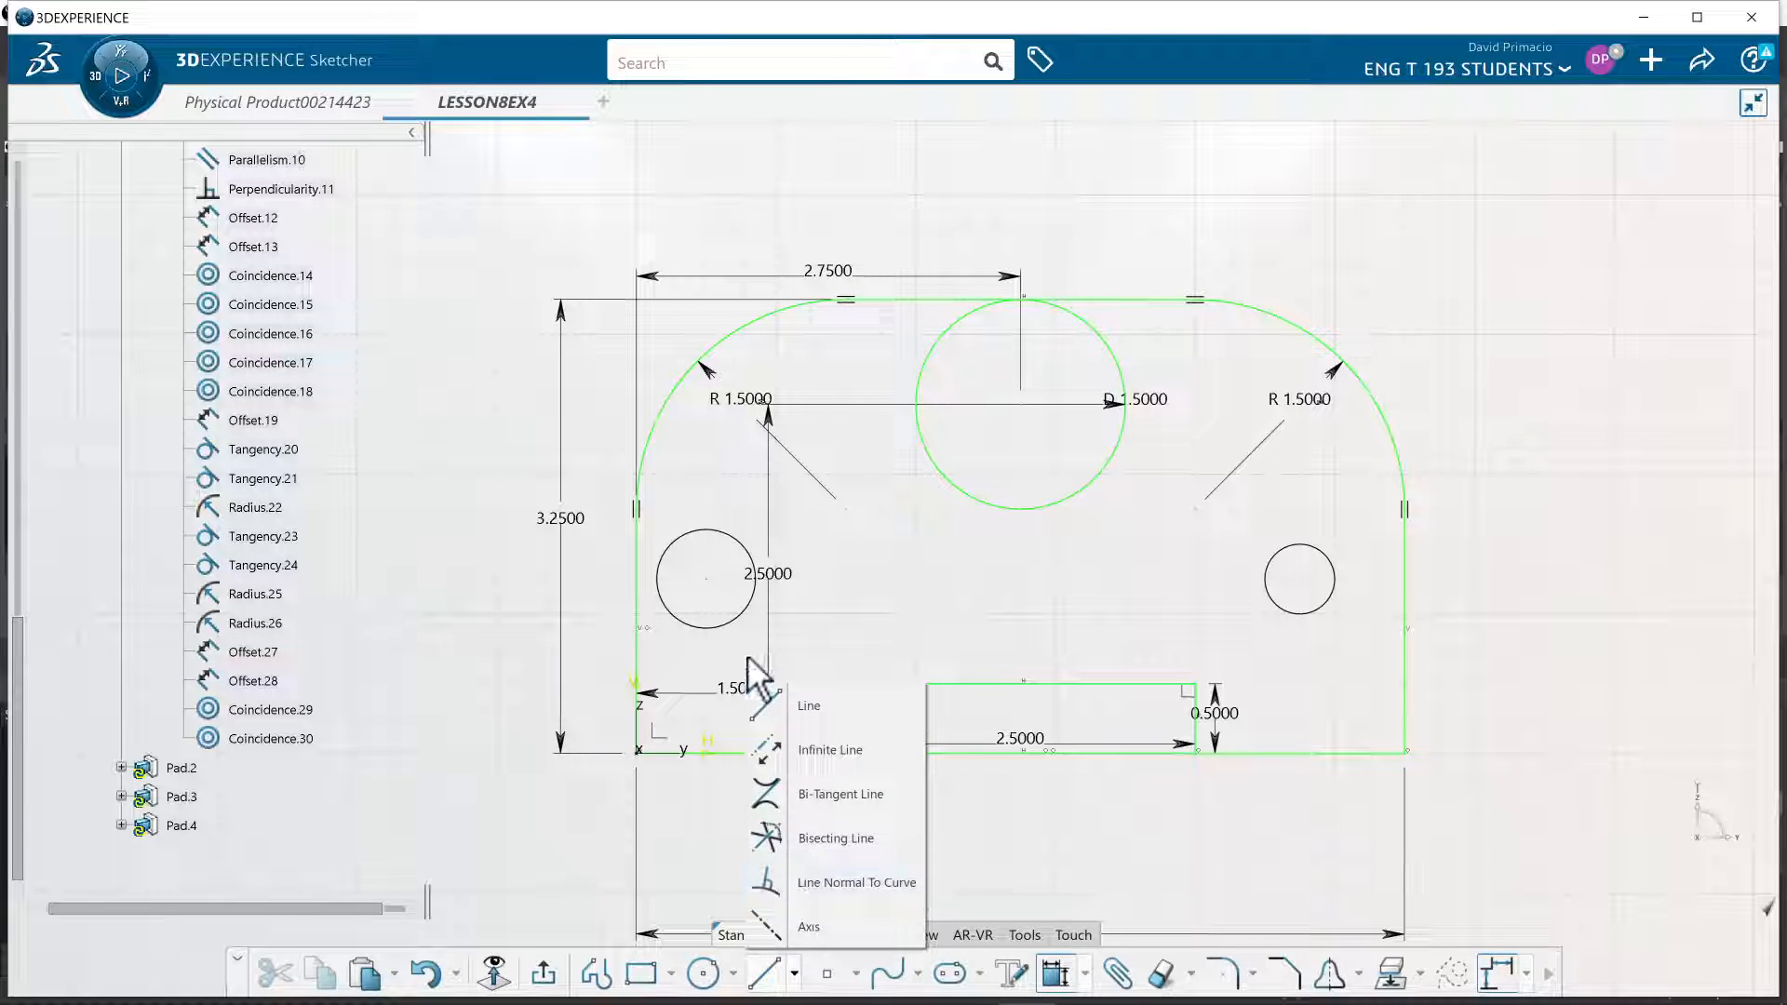
pyautogui.click(846, 924)
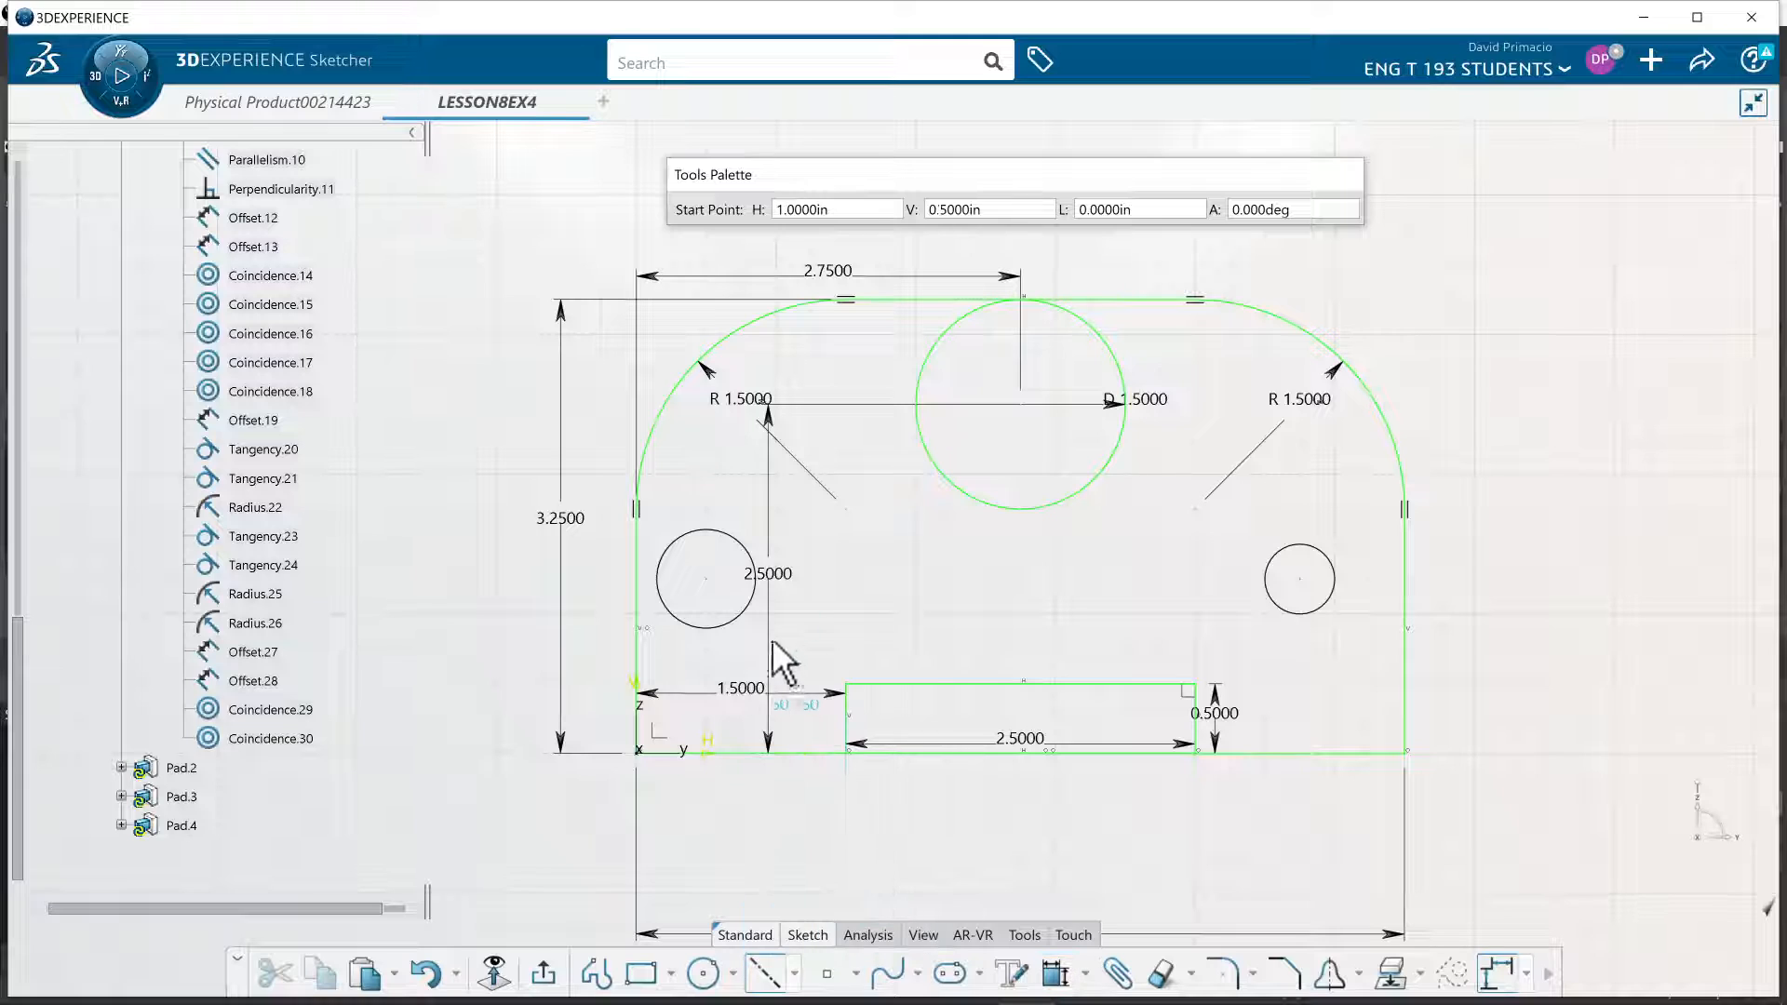
pyautogui.click(707, 578)
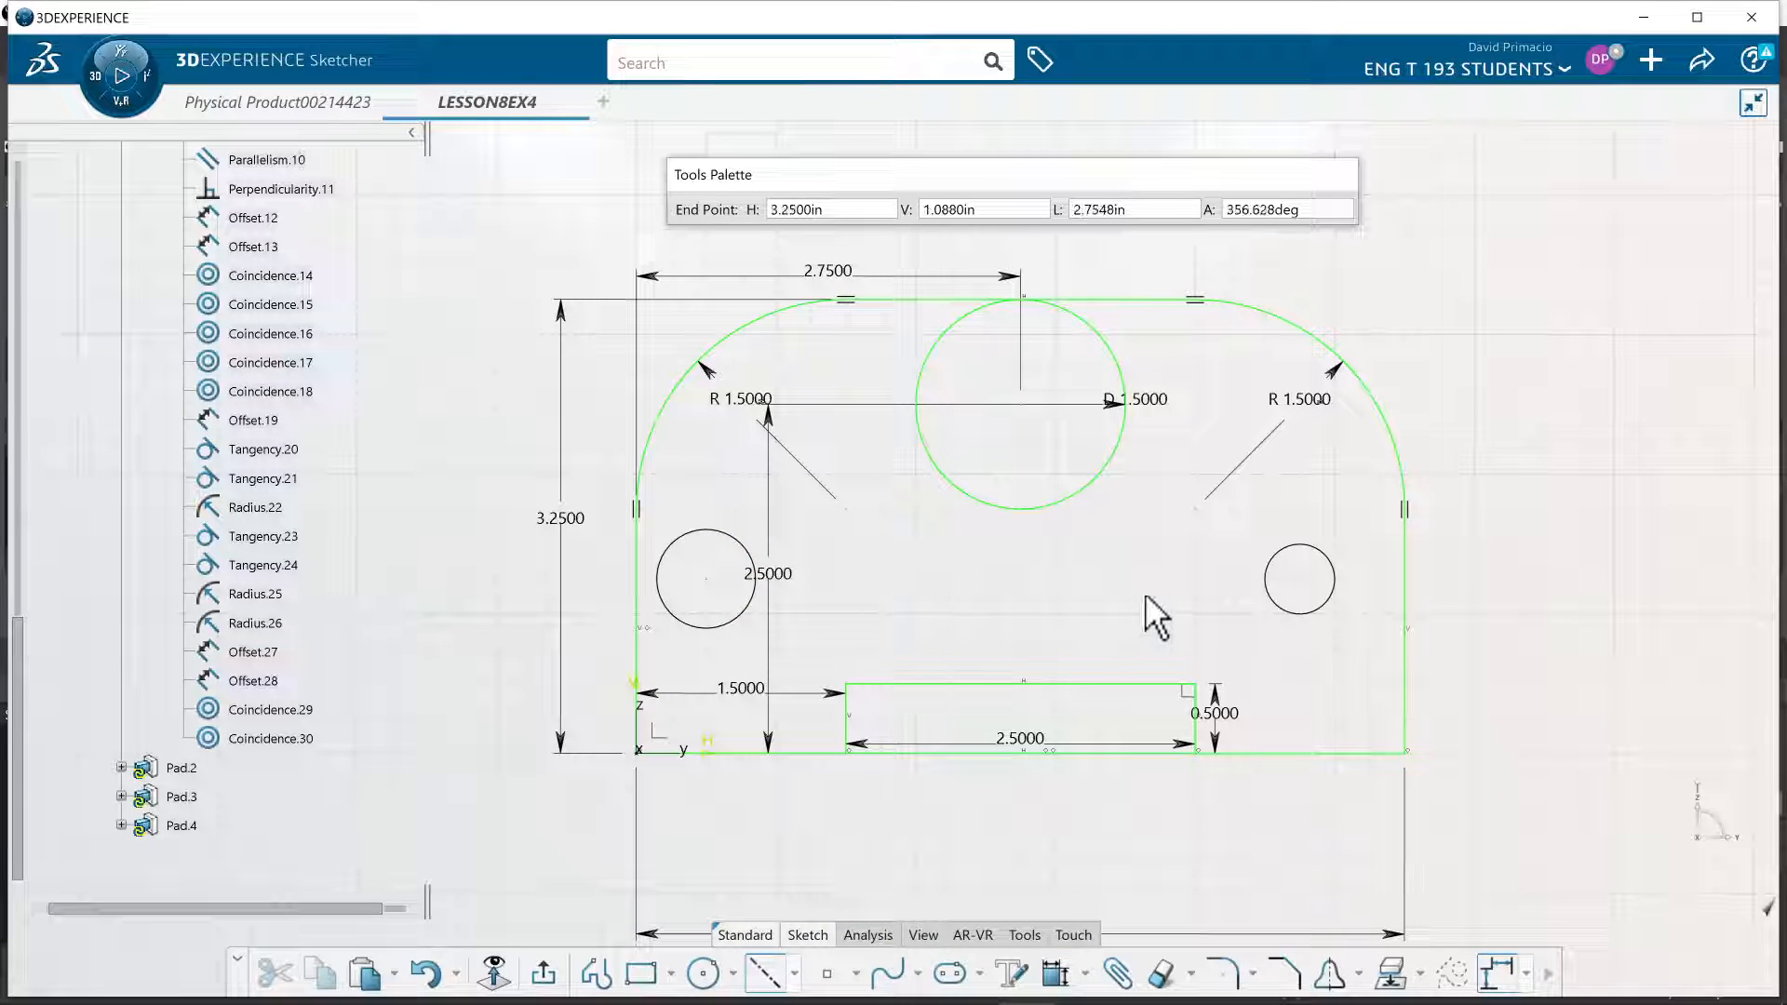
pyautogui.click(1308, 577)
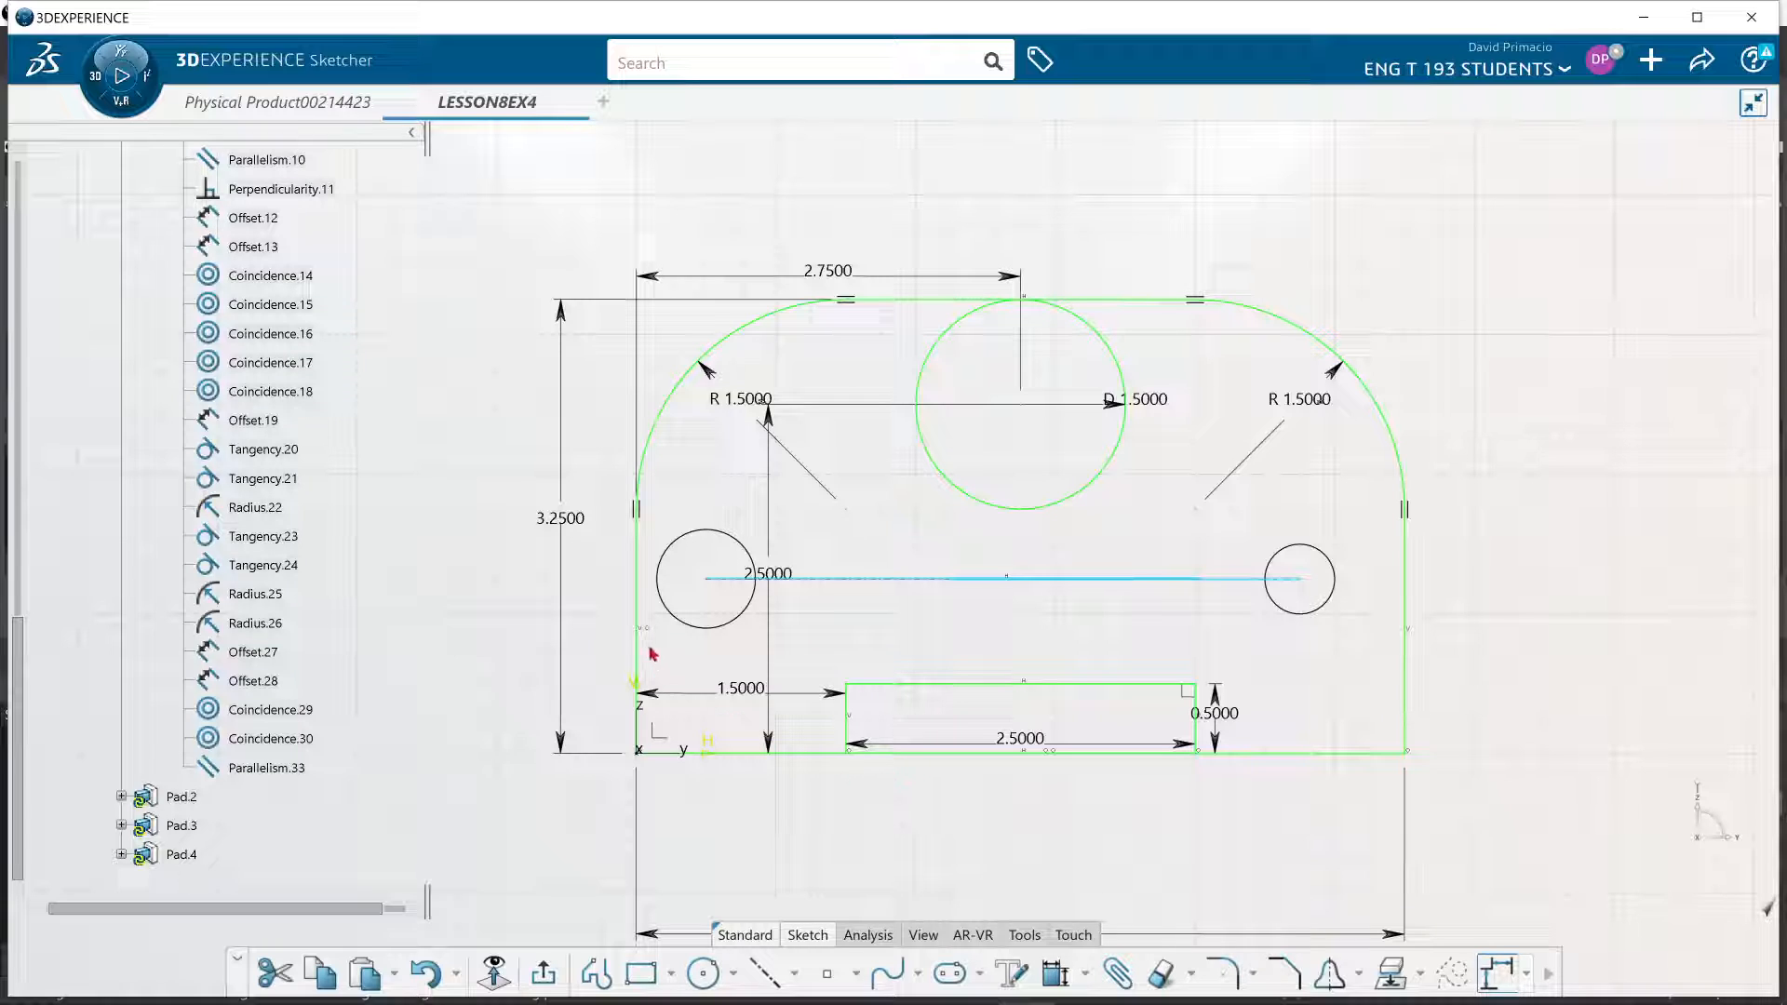
pyautogui.click(596, 615)
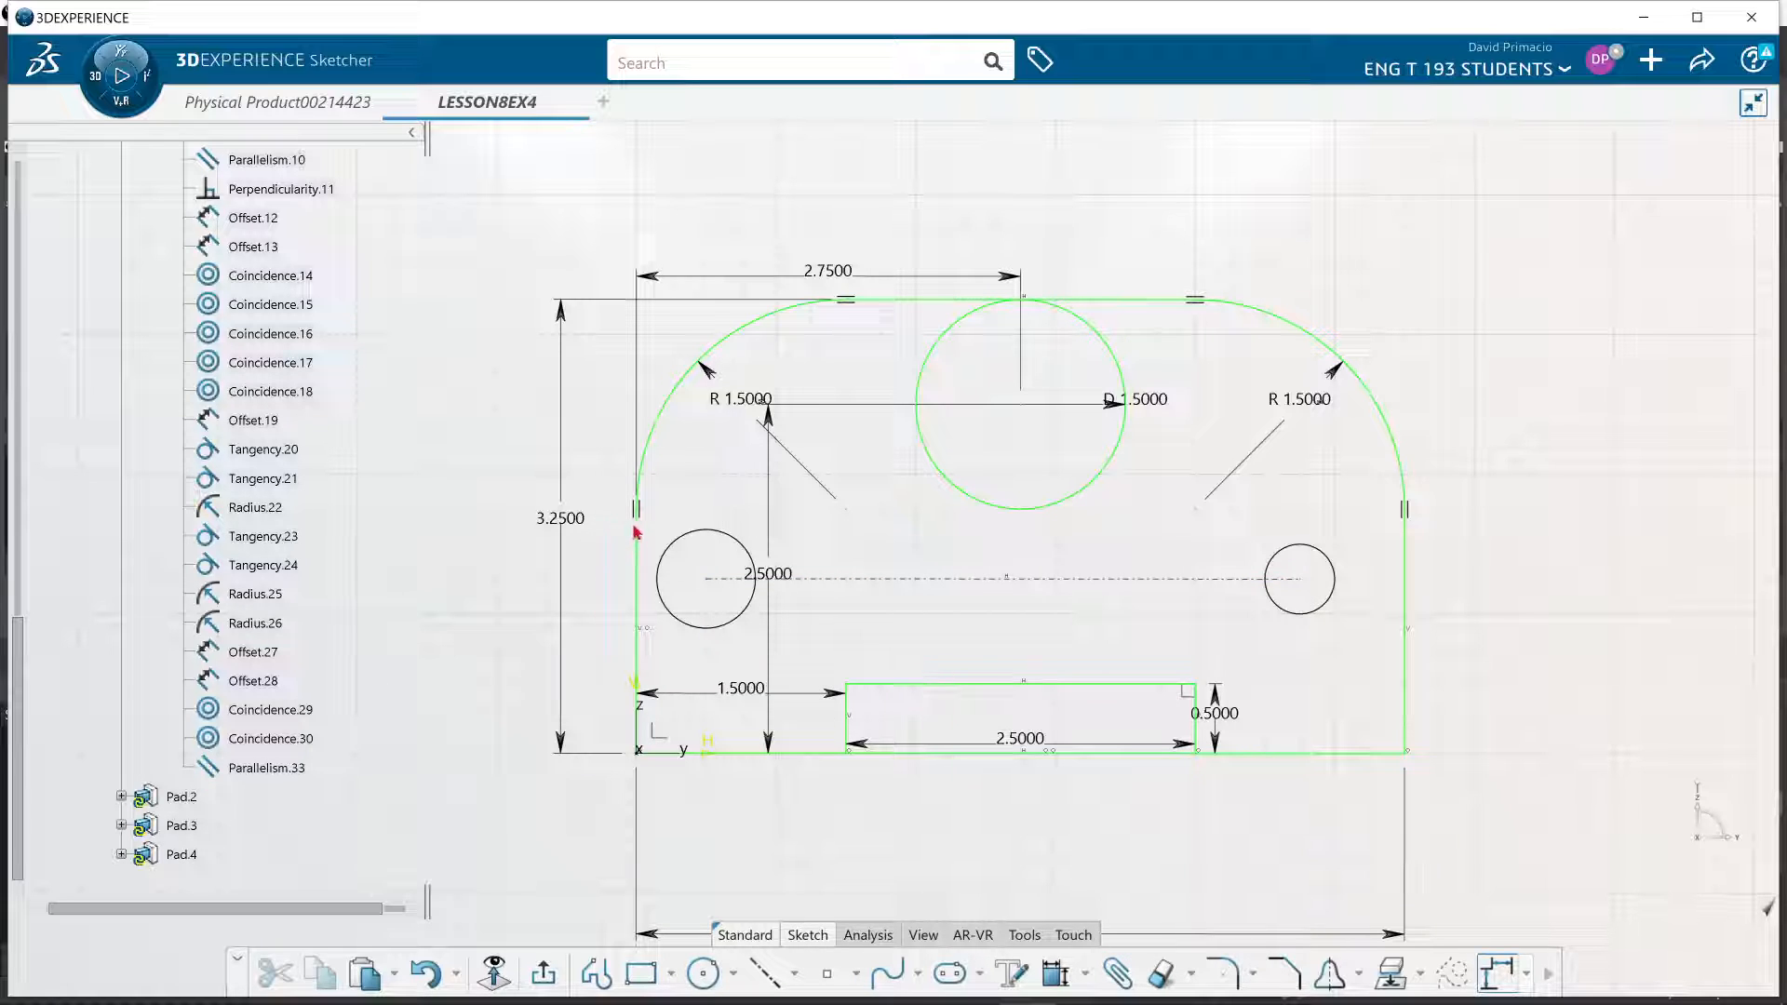
# Apply Auto Constraint in Stacked mode to the two small circles and their axis, referencing the base line and the left vertical side
pyautogui.moveTo(643, 512); pyautogui.dragTo(1342, 651)
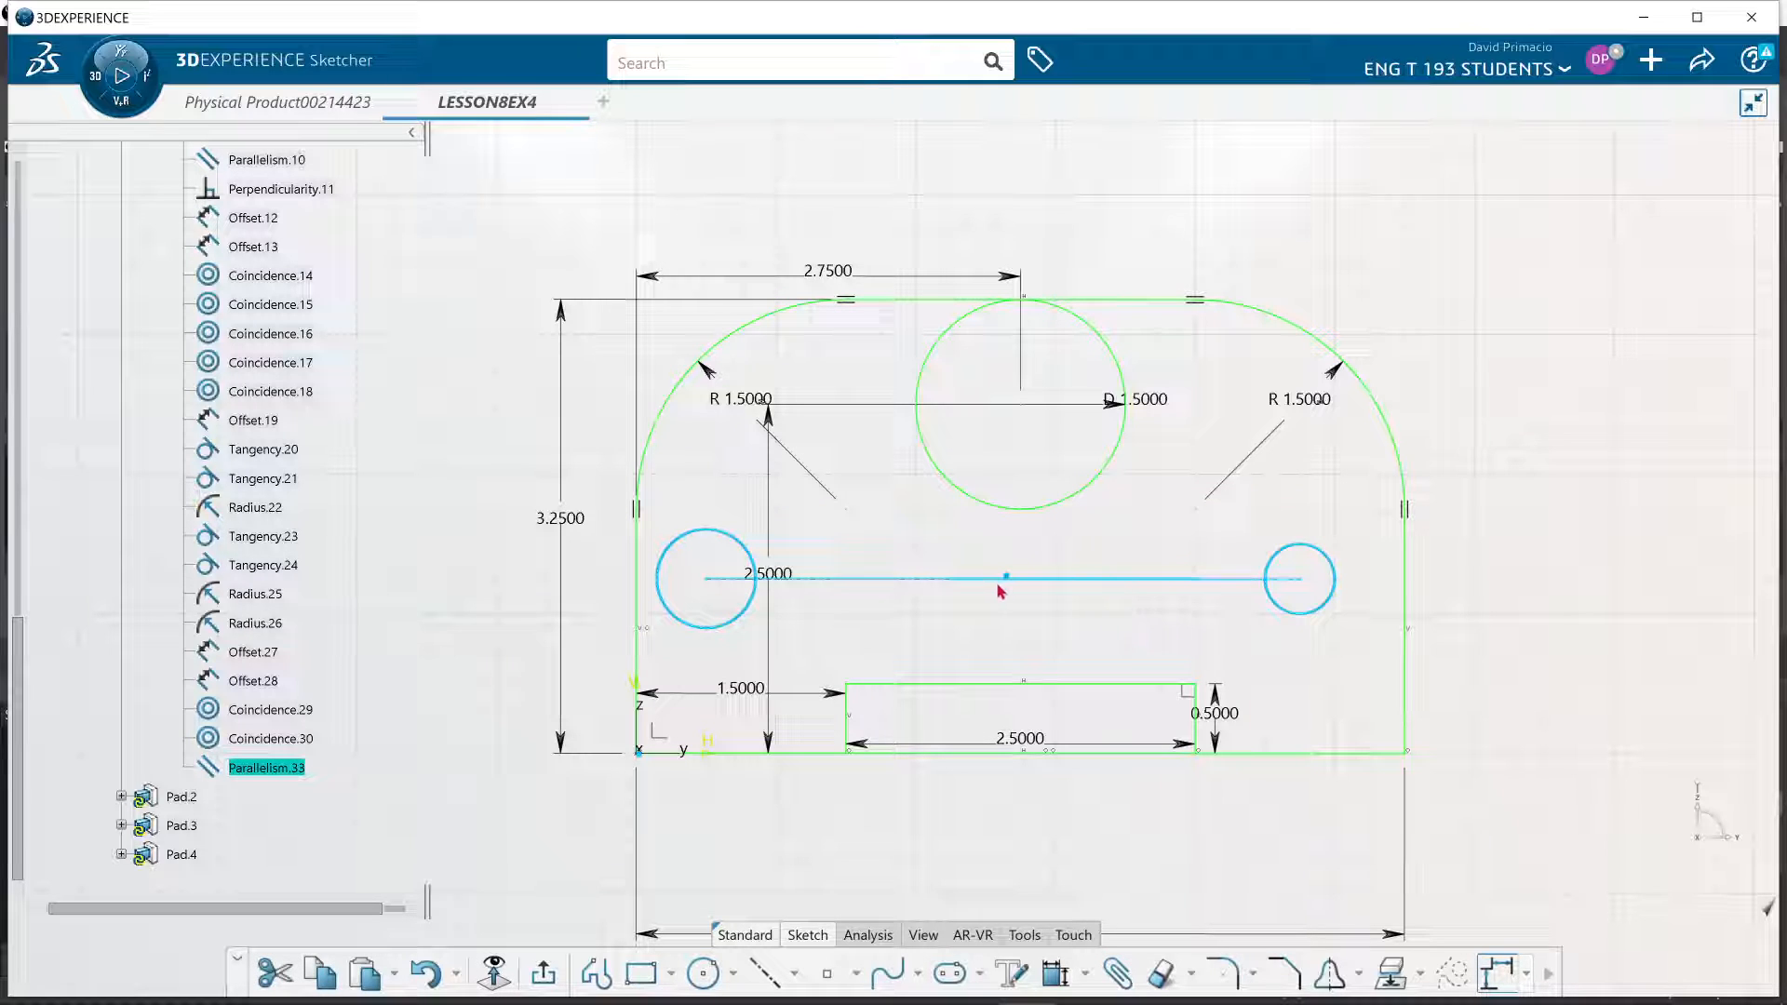
pyautogui.click(1085, 974)
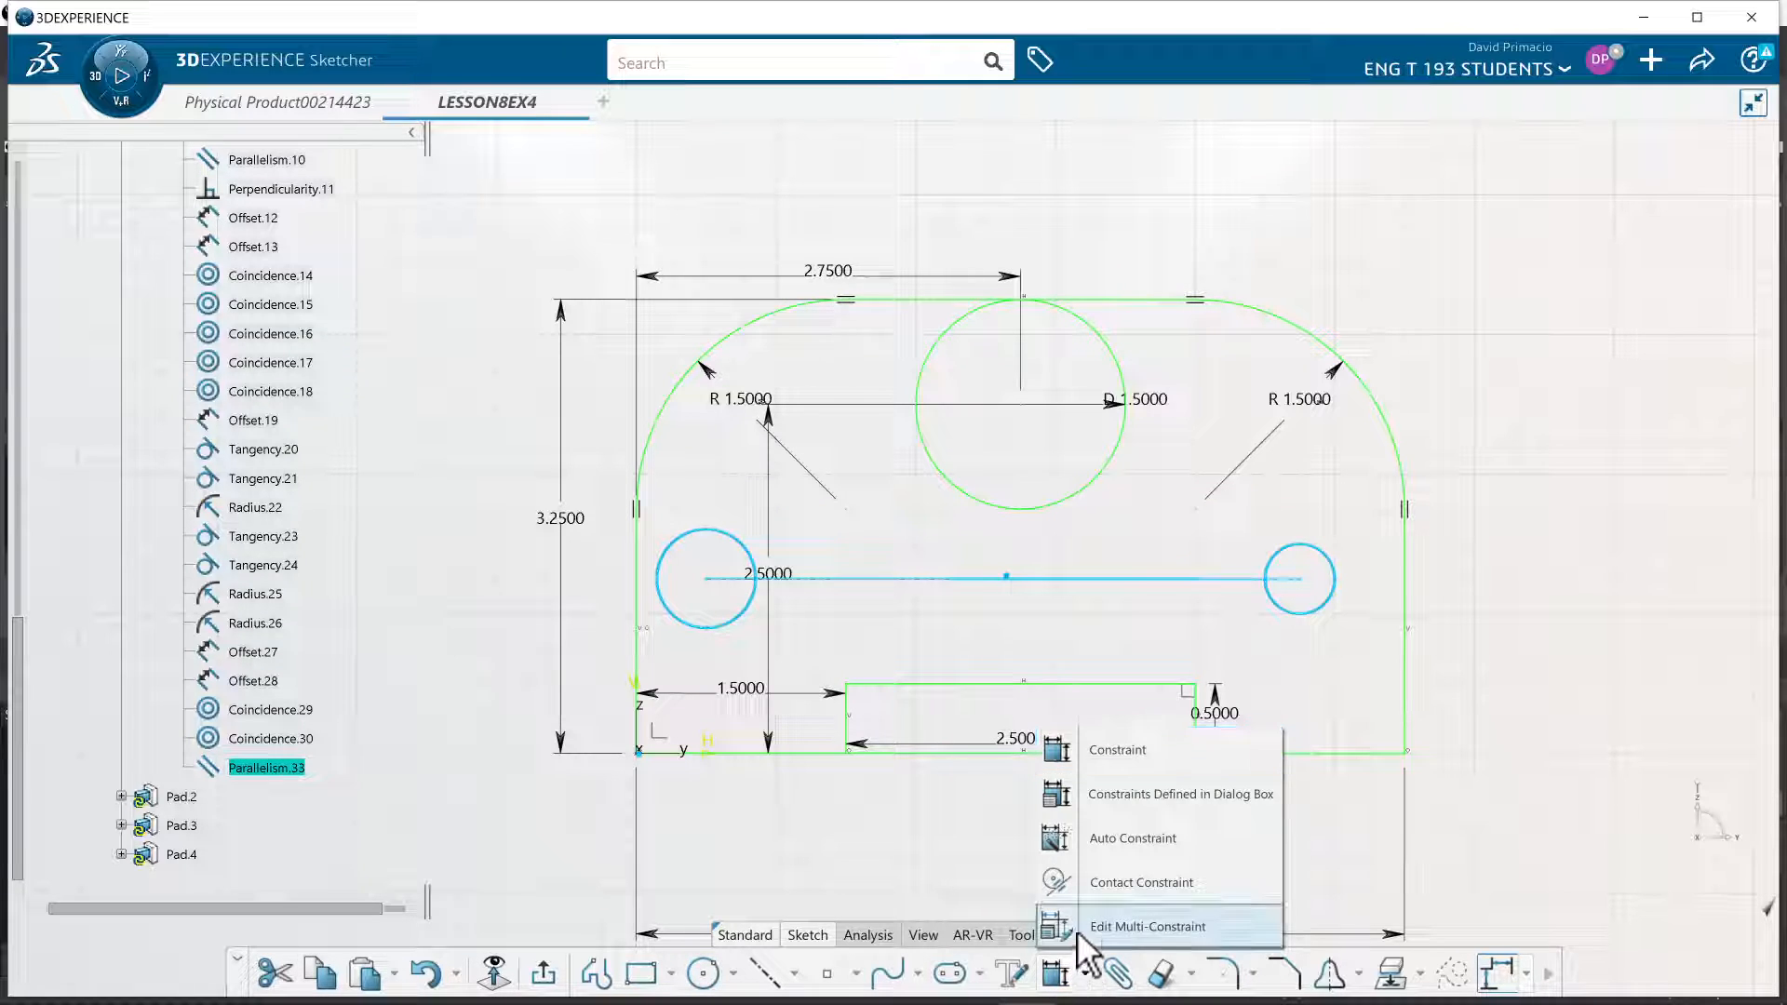
pyautogui.click(1104, 837)
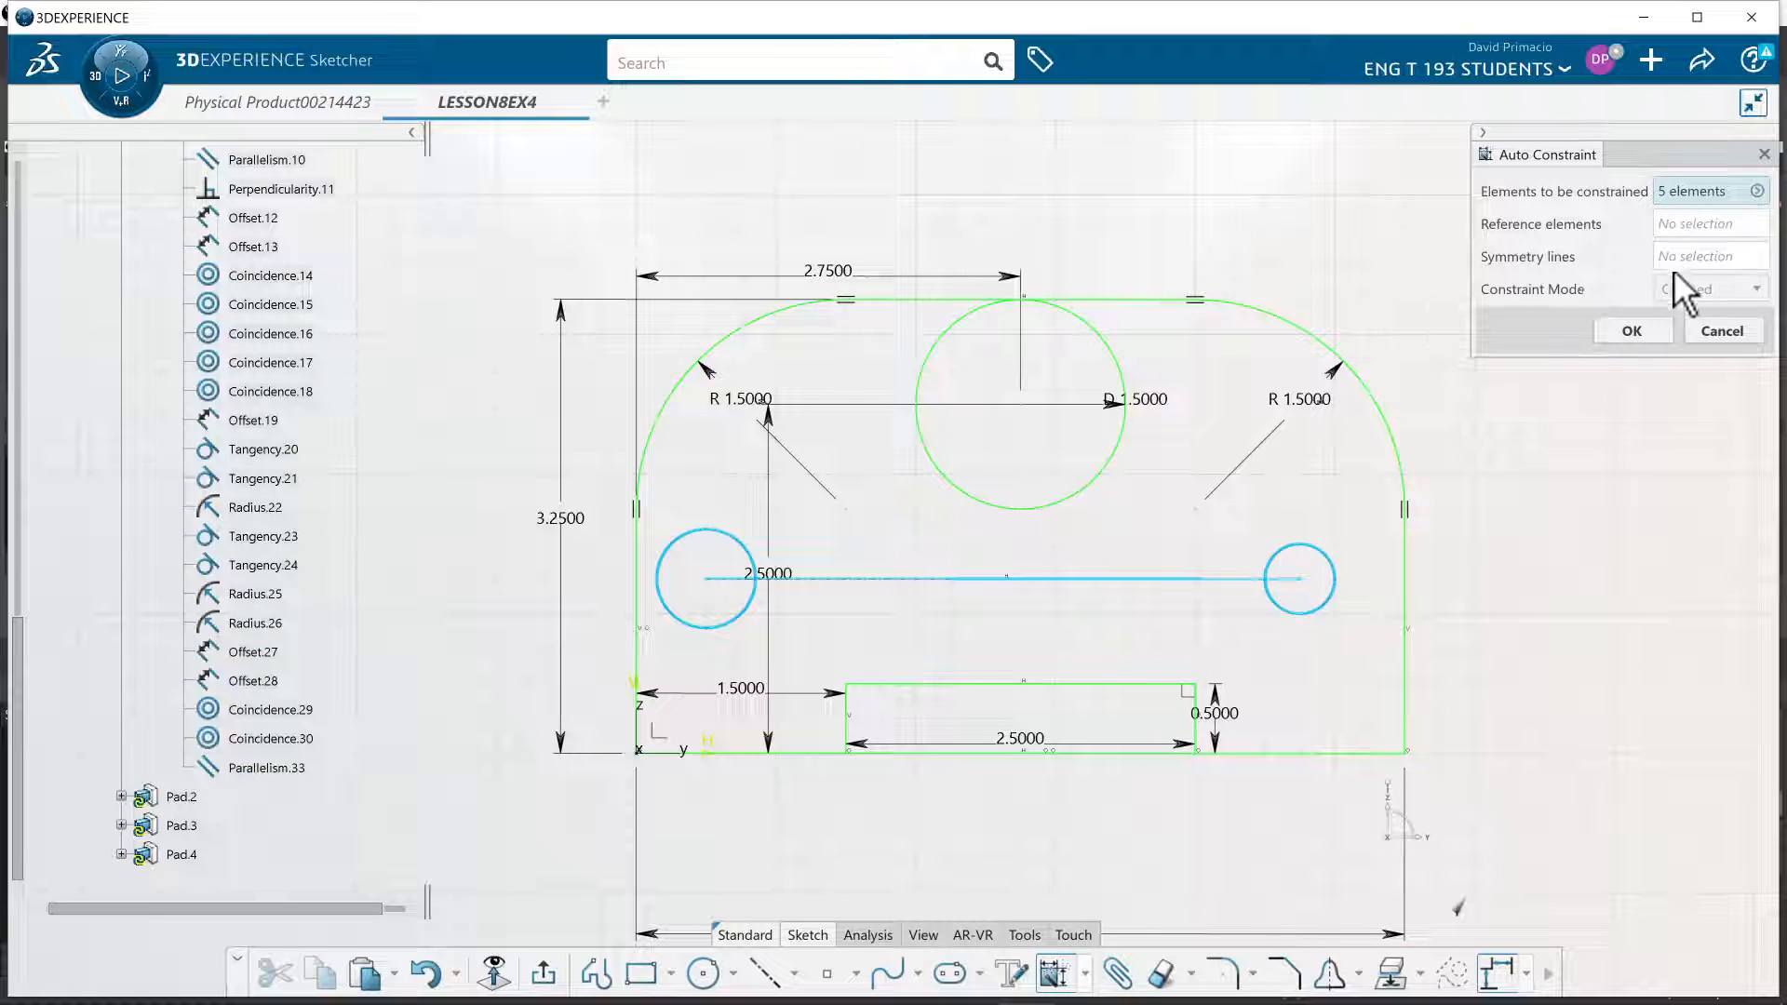
pyautogui.click(1681, 226)
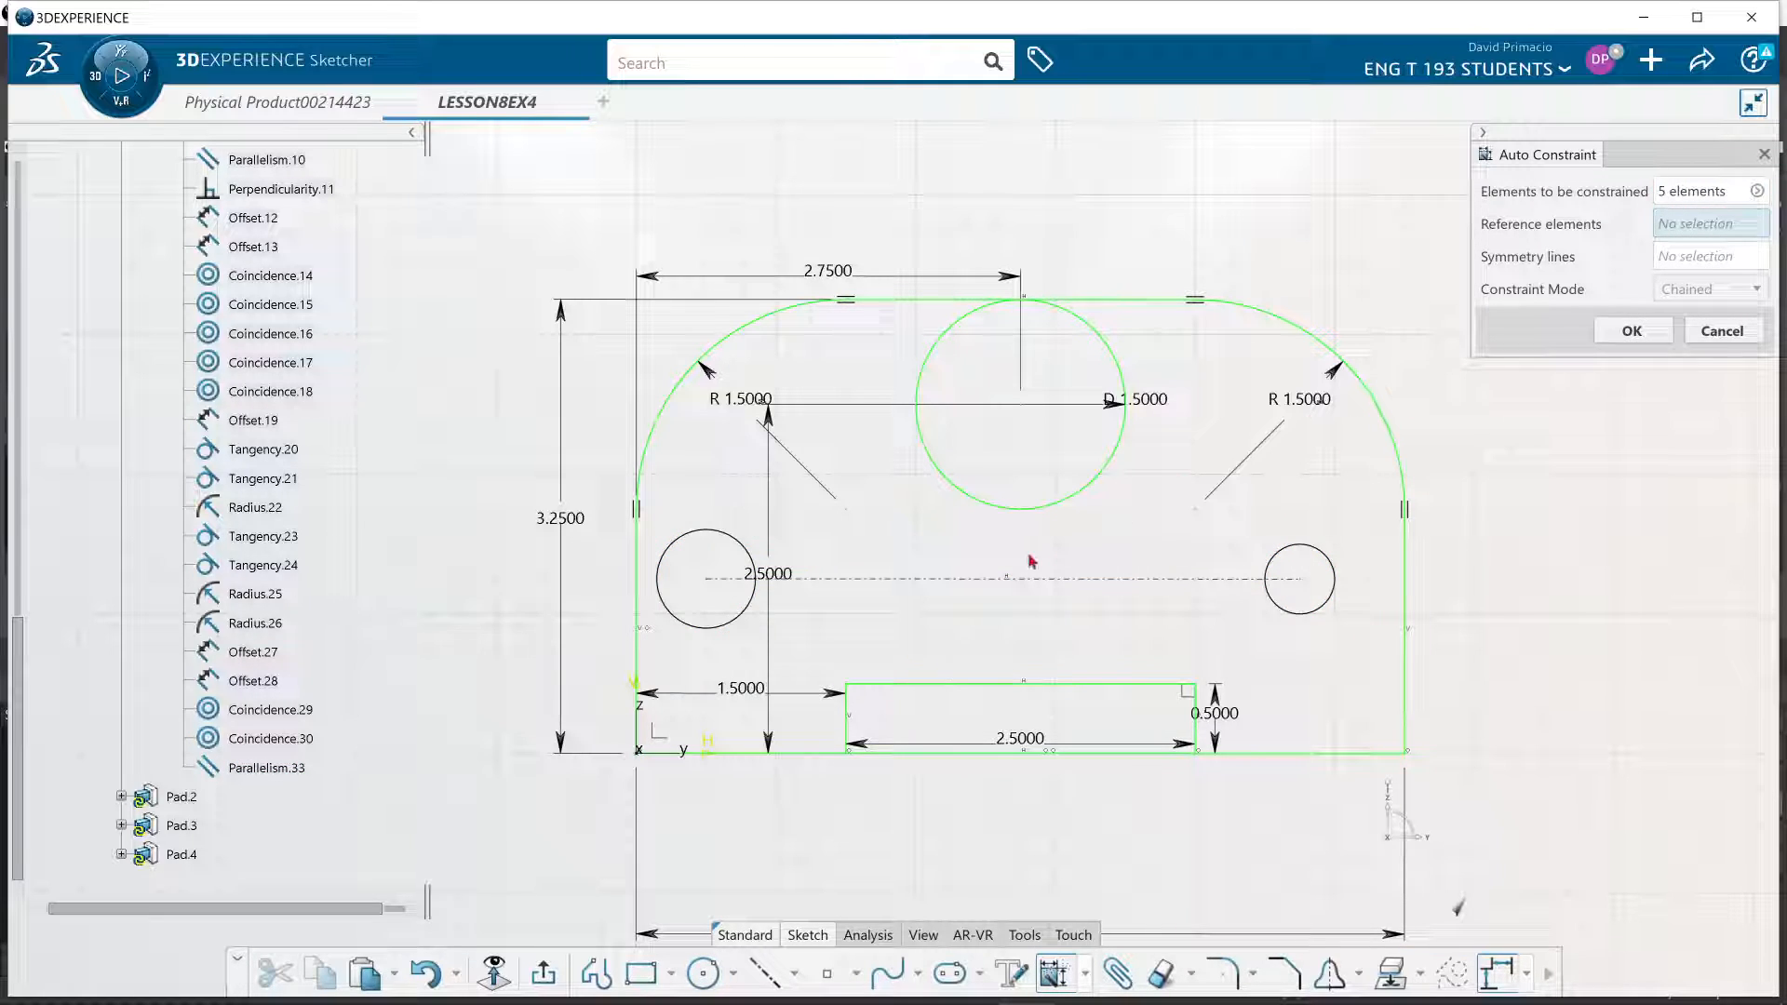
pyautogui.click(736, 752)
pyautogui.click(639, 656)
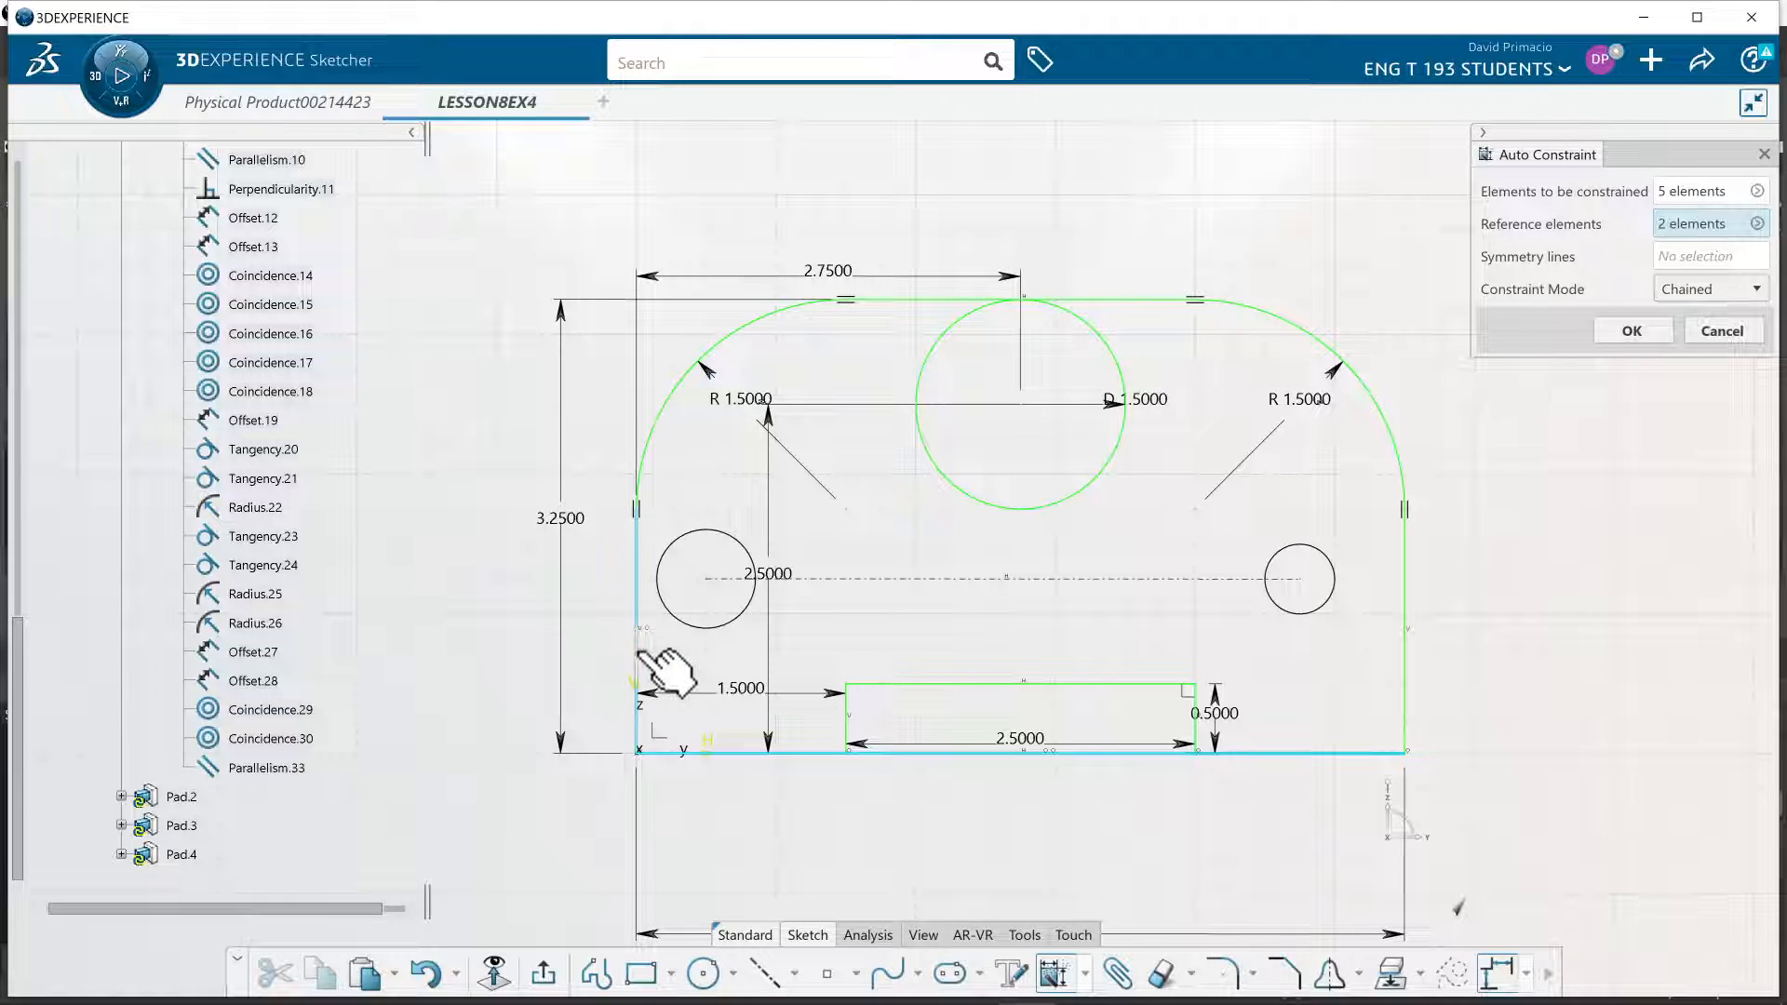
pyautogui.click(1671, 286)
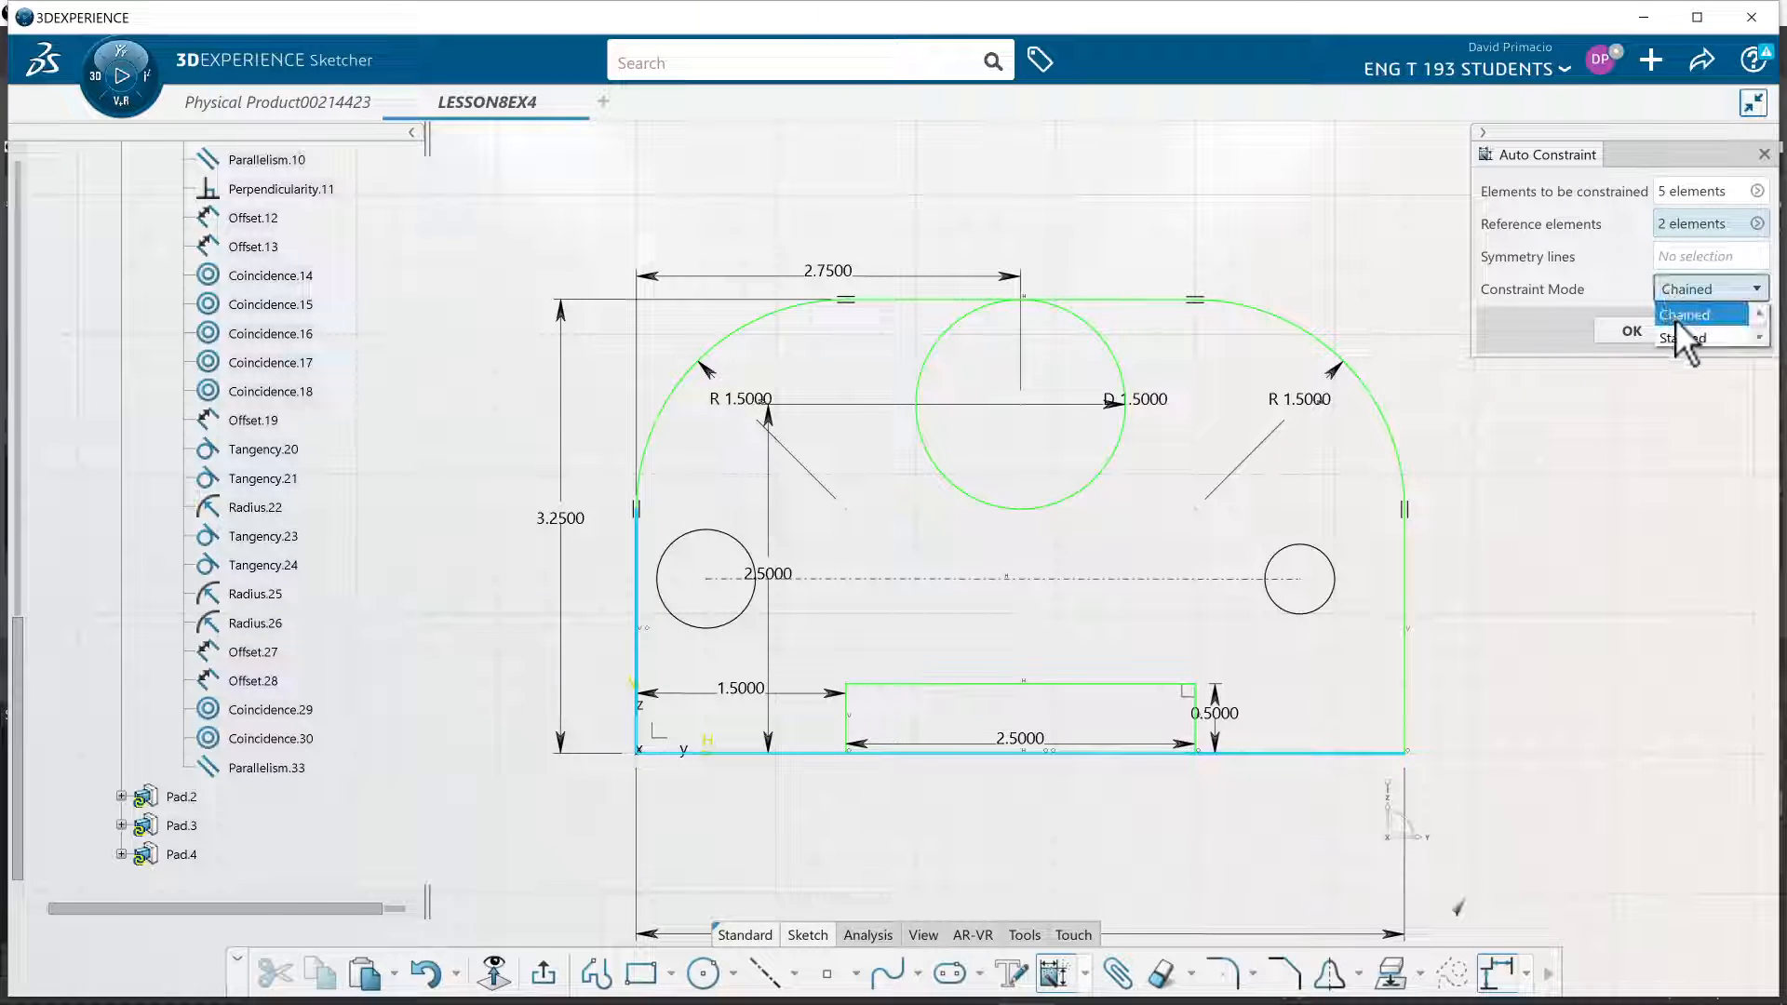
pyautogui.click(1683, 339)
pyautogui.click(1656, 330)
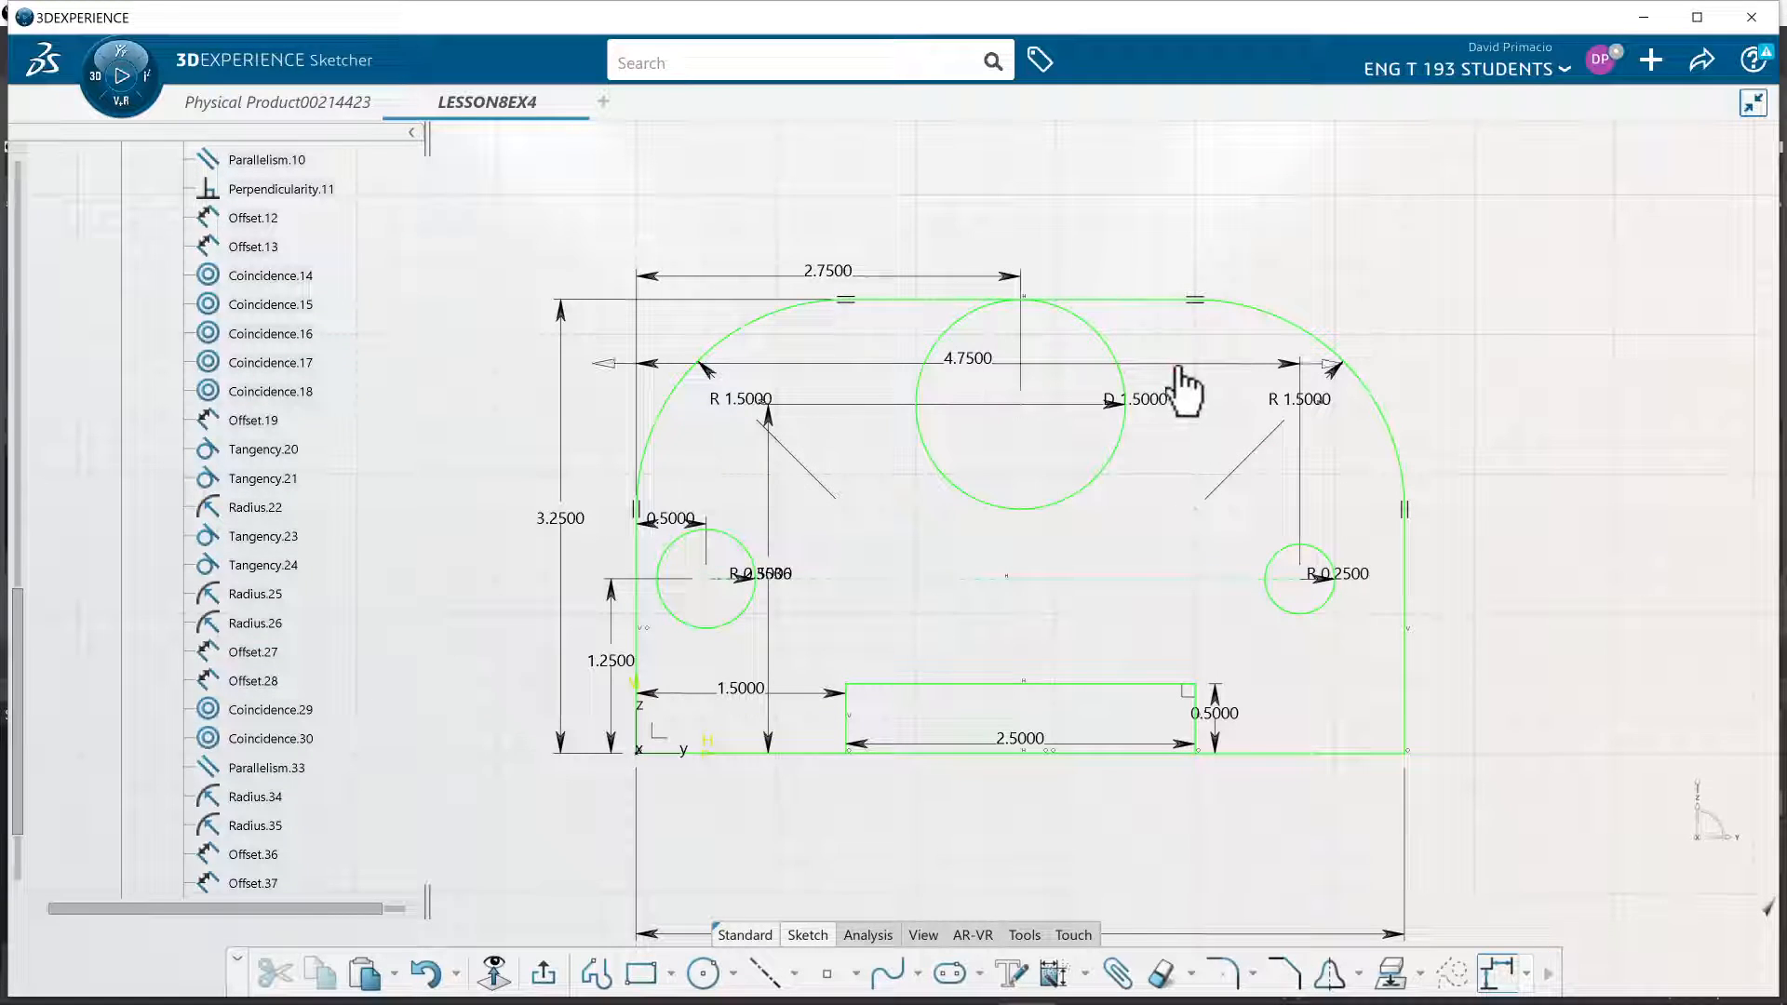
# Replace the 4.75 in horizontal offset of the right small circle with a length dimension on the axis, placed just below it
pyautogui.moveTo(1173, 366); pyautogui.dragTo(1191, 477)
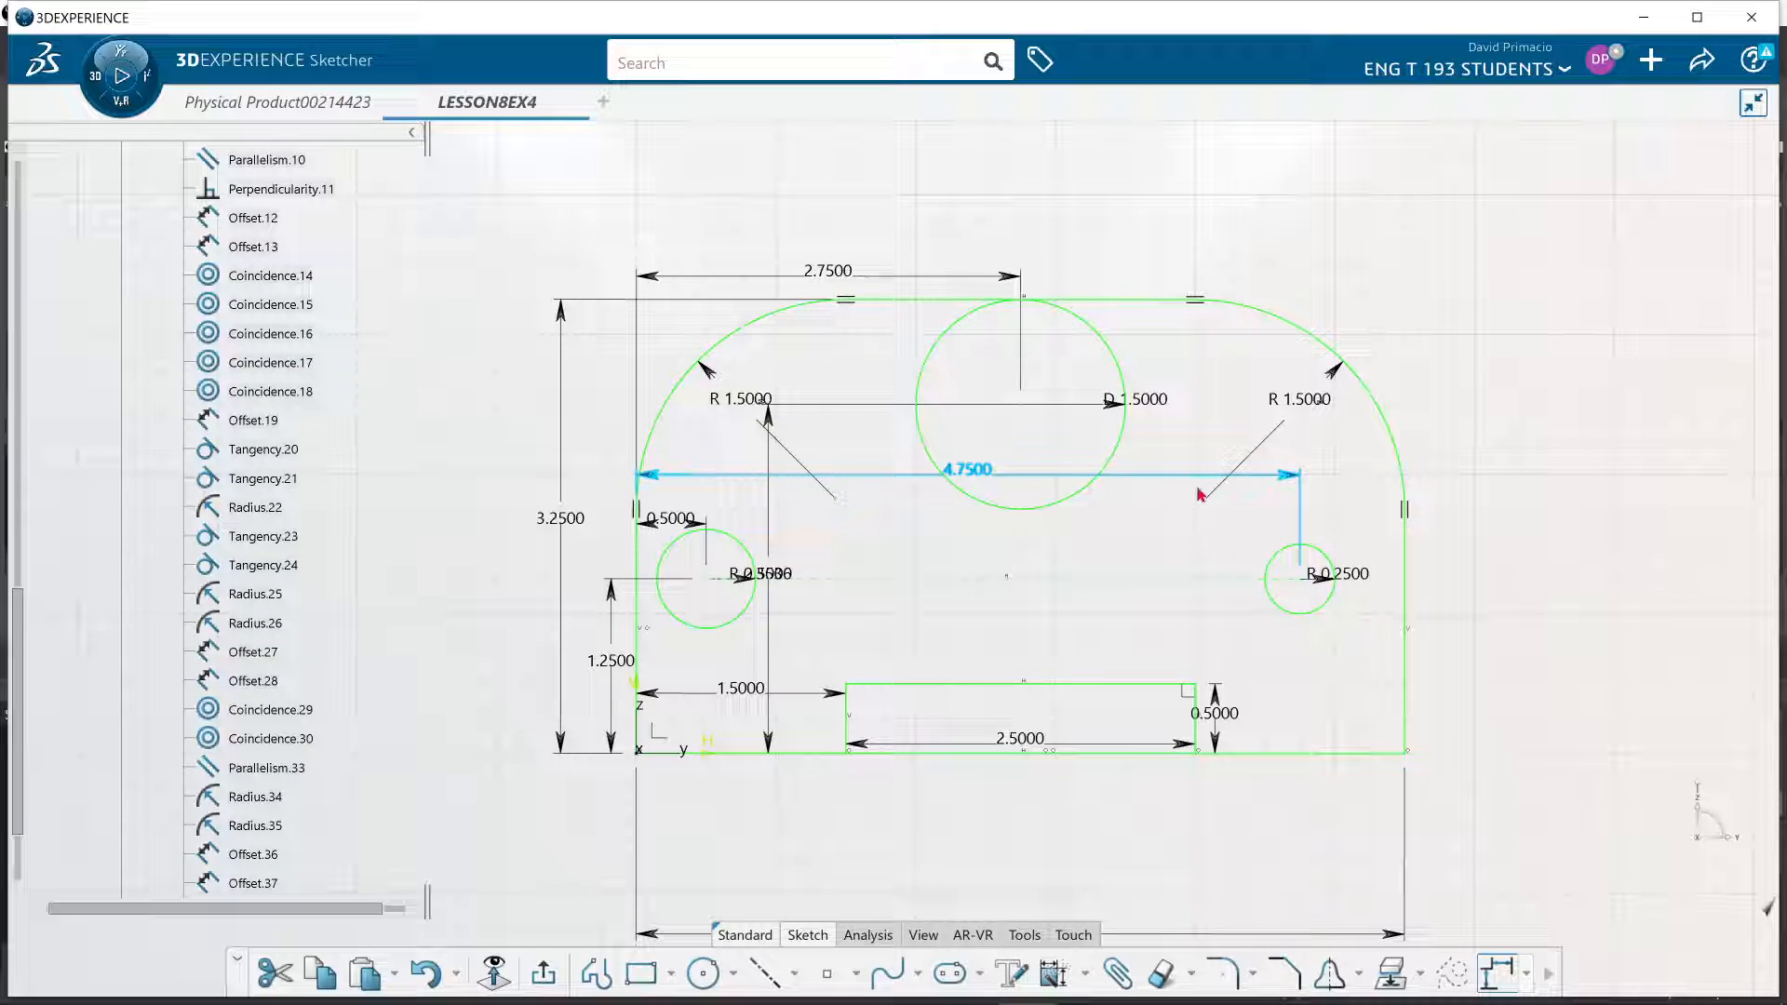
pyautogui.press('Delete')
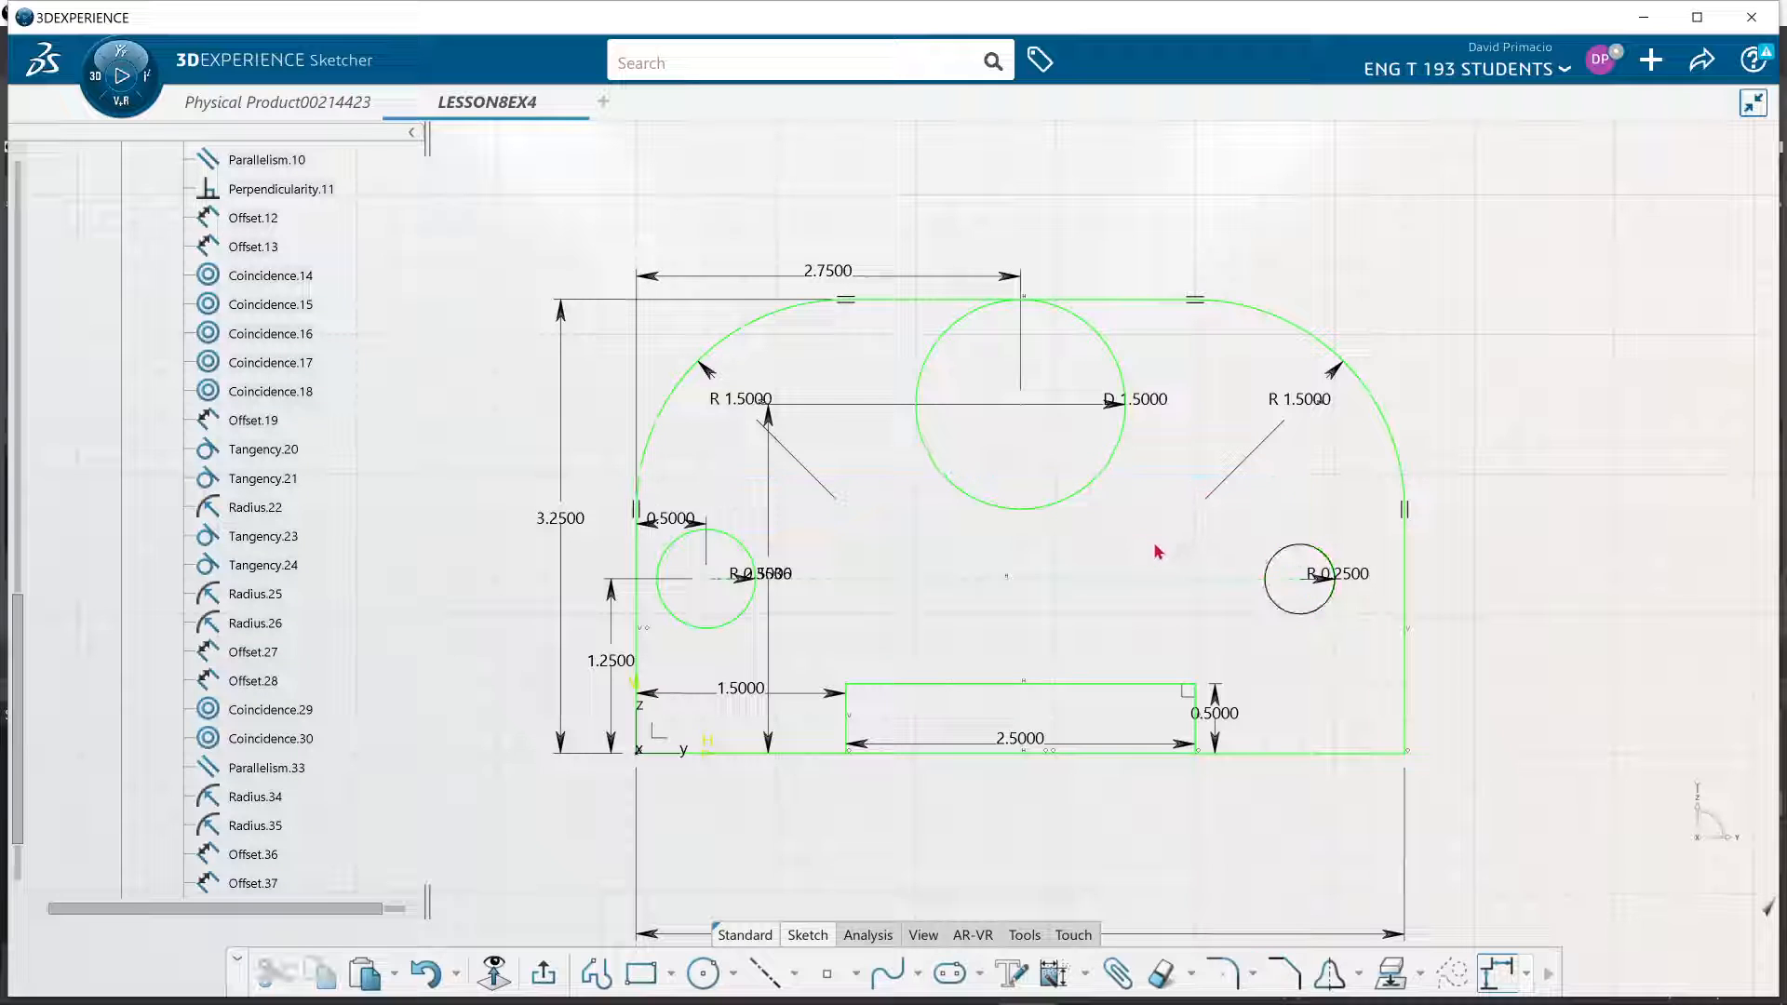
pyautogui.click(1086, 974)
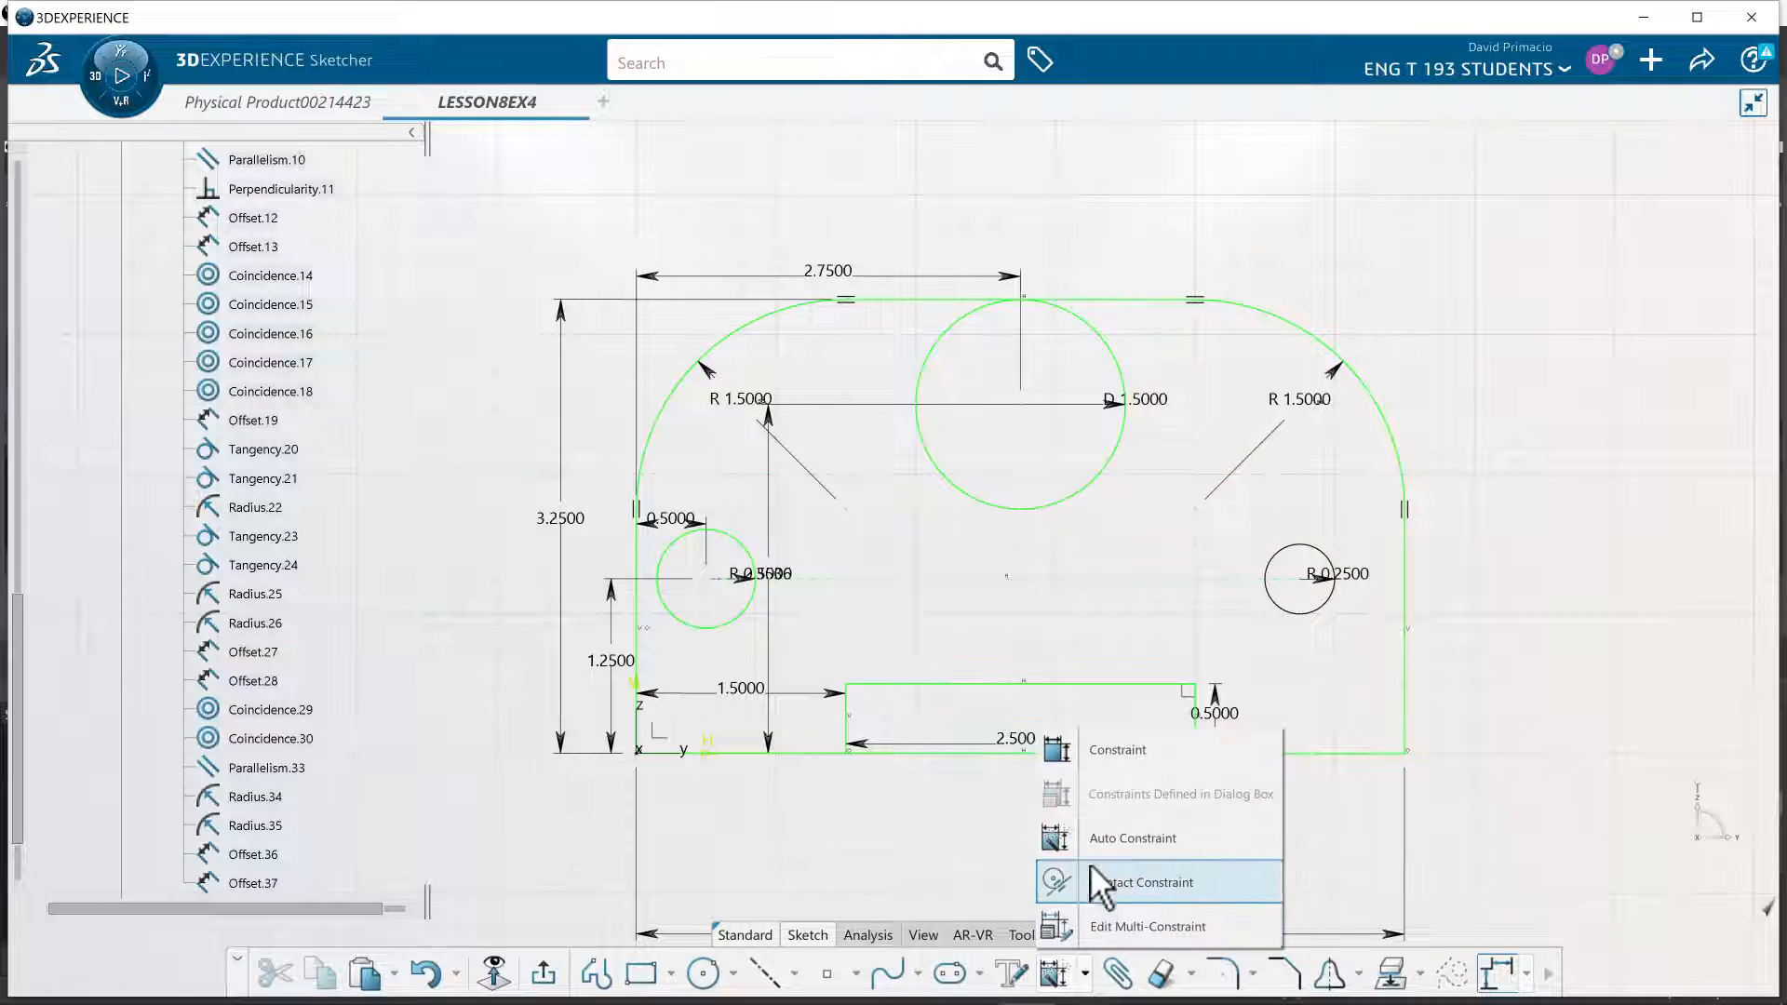
pyautogui.click(1100, 752)
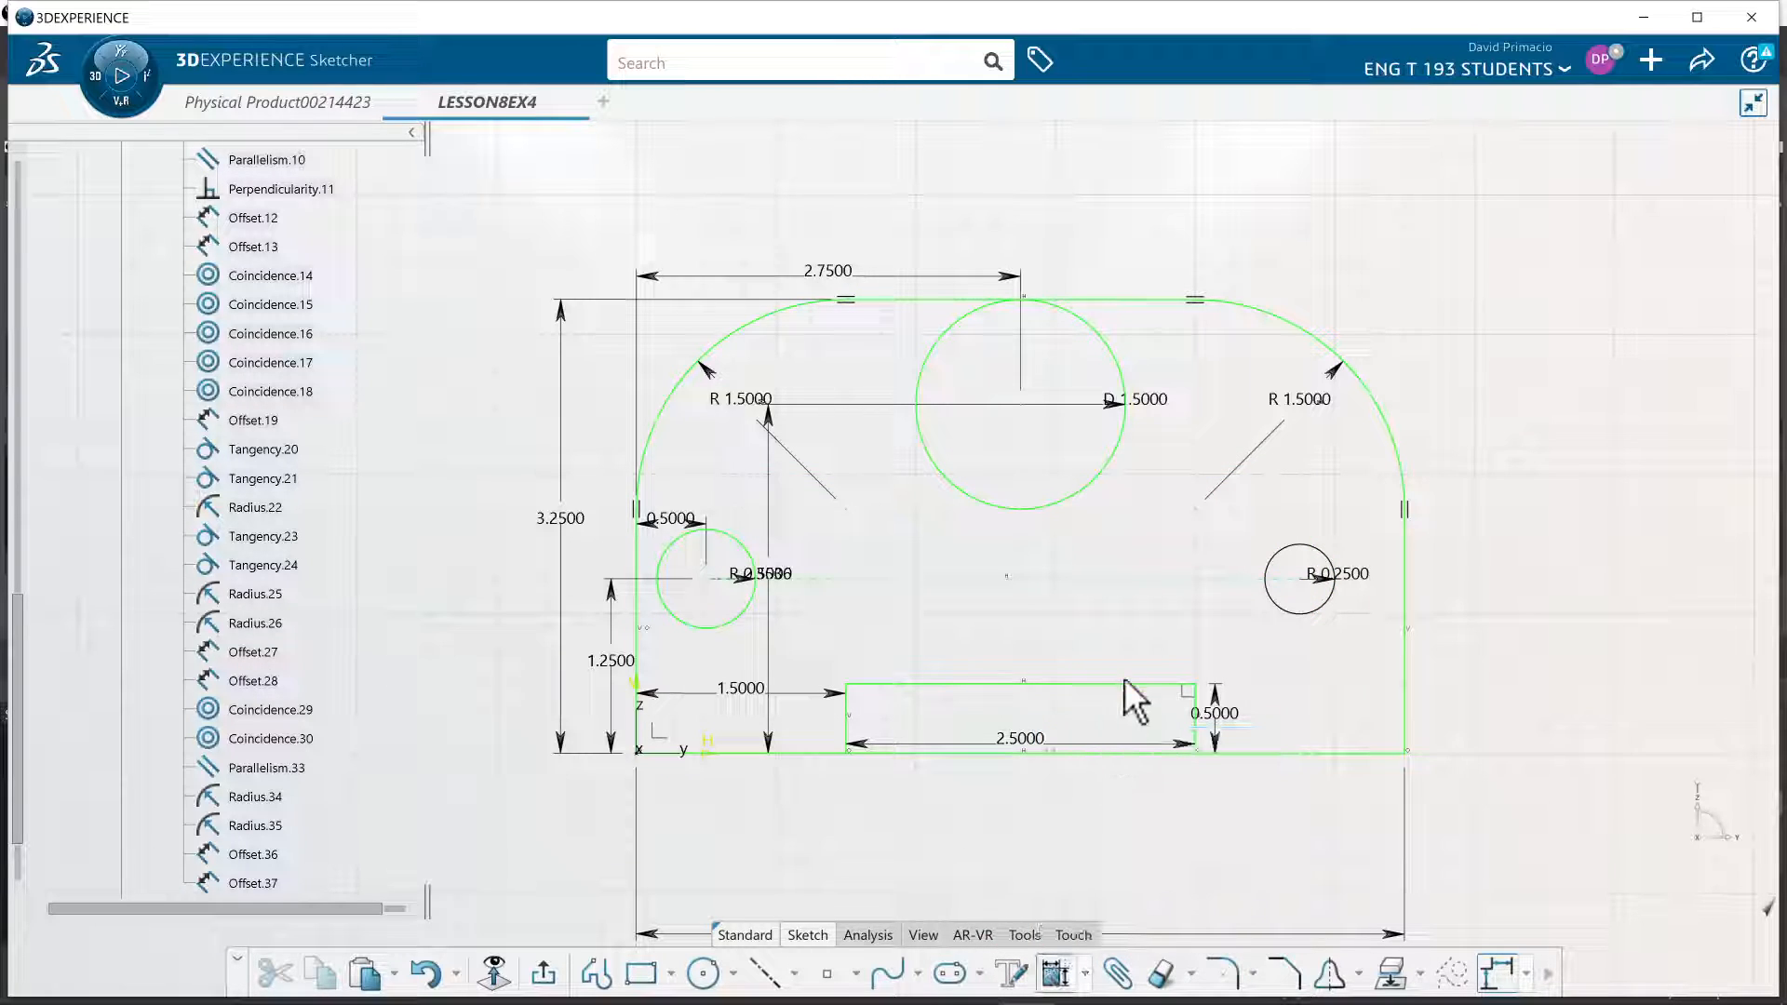
pyautogui.click(1098, 579)
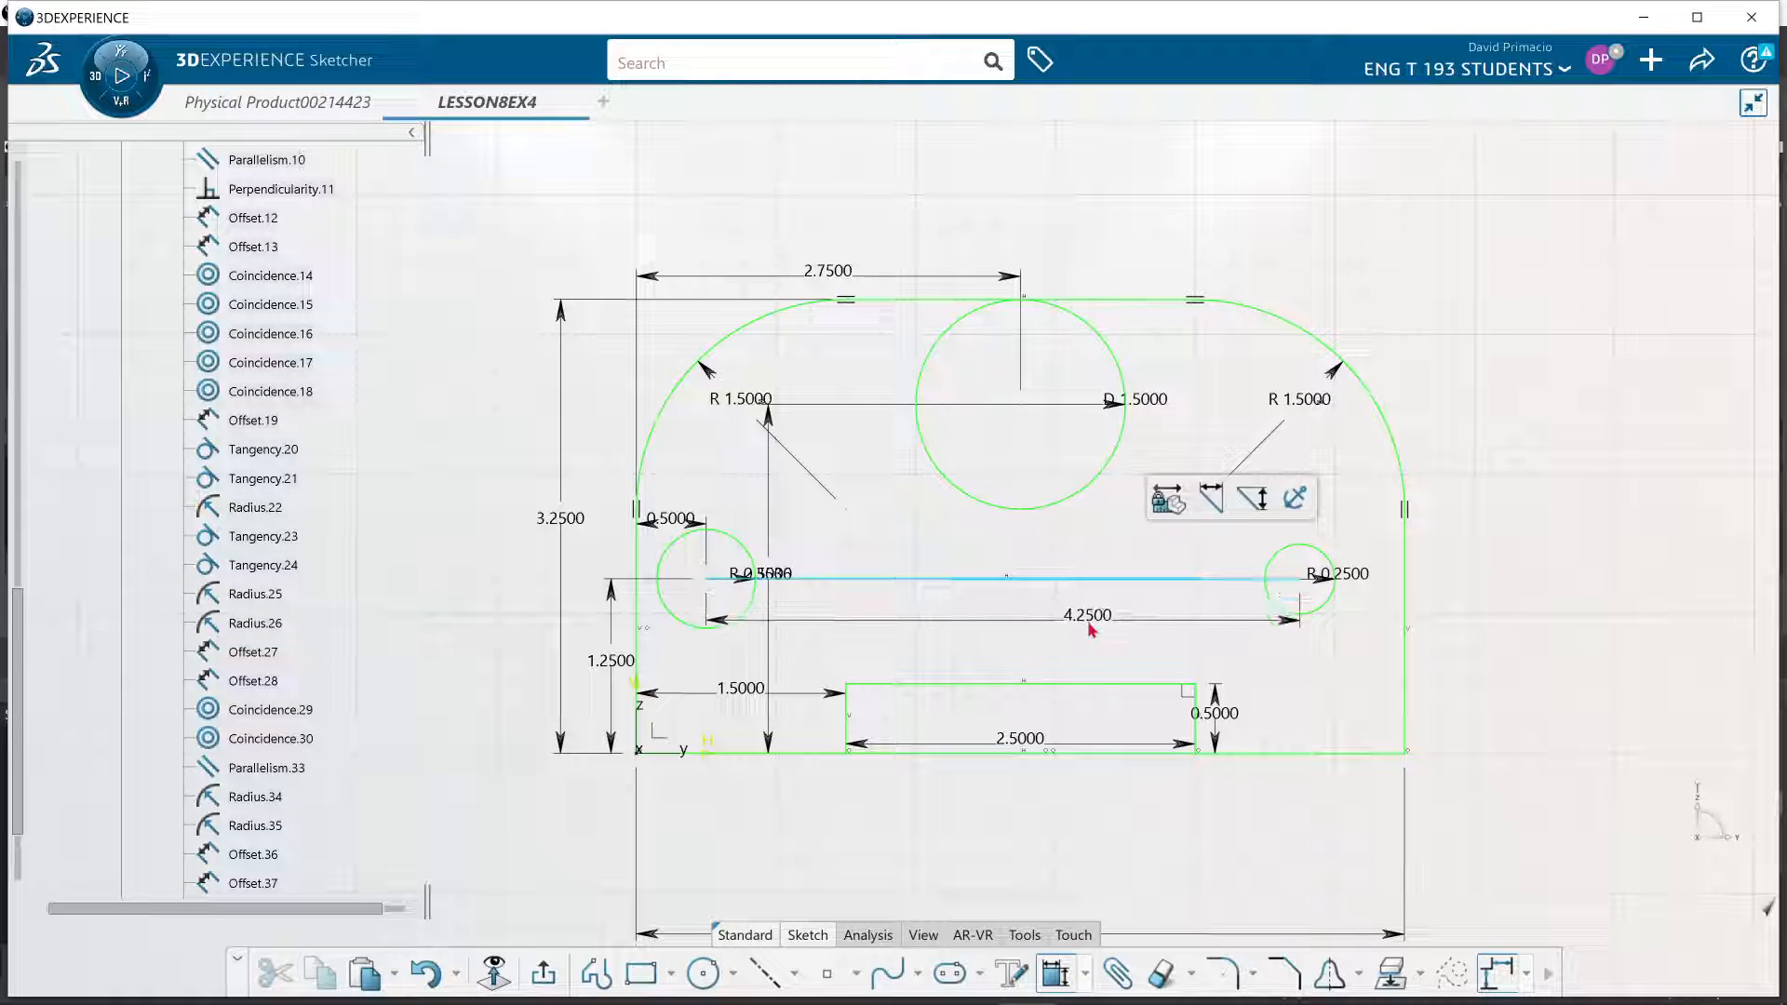
pyautogui.click(1083, 631)
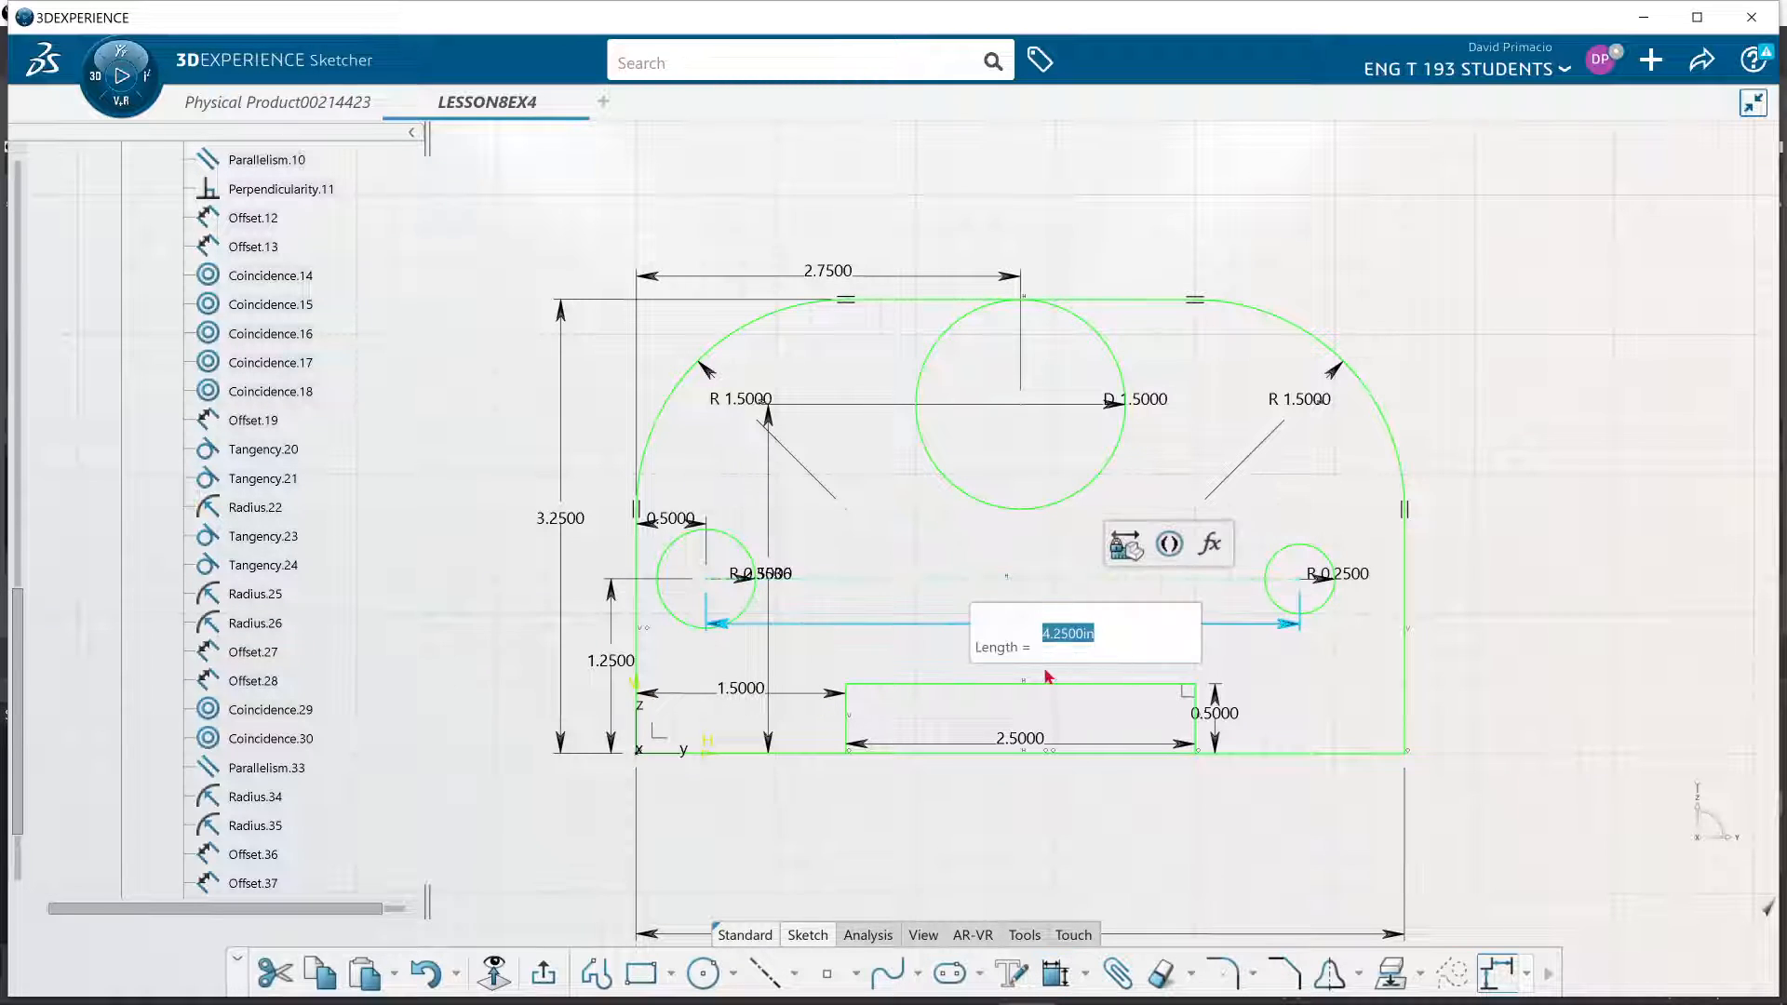
pyautogui.press('Return')
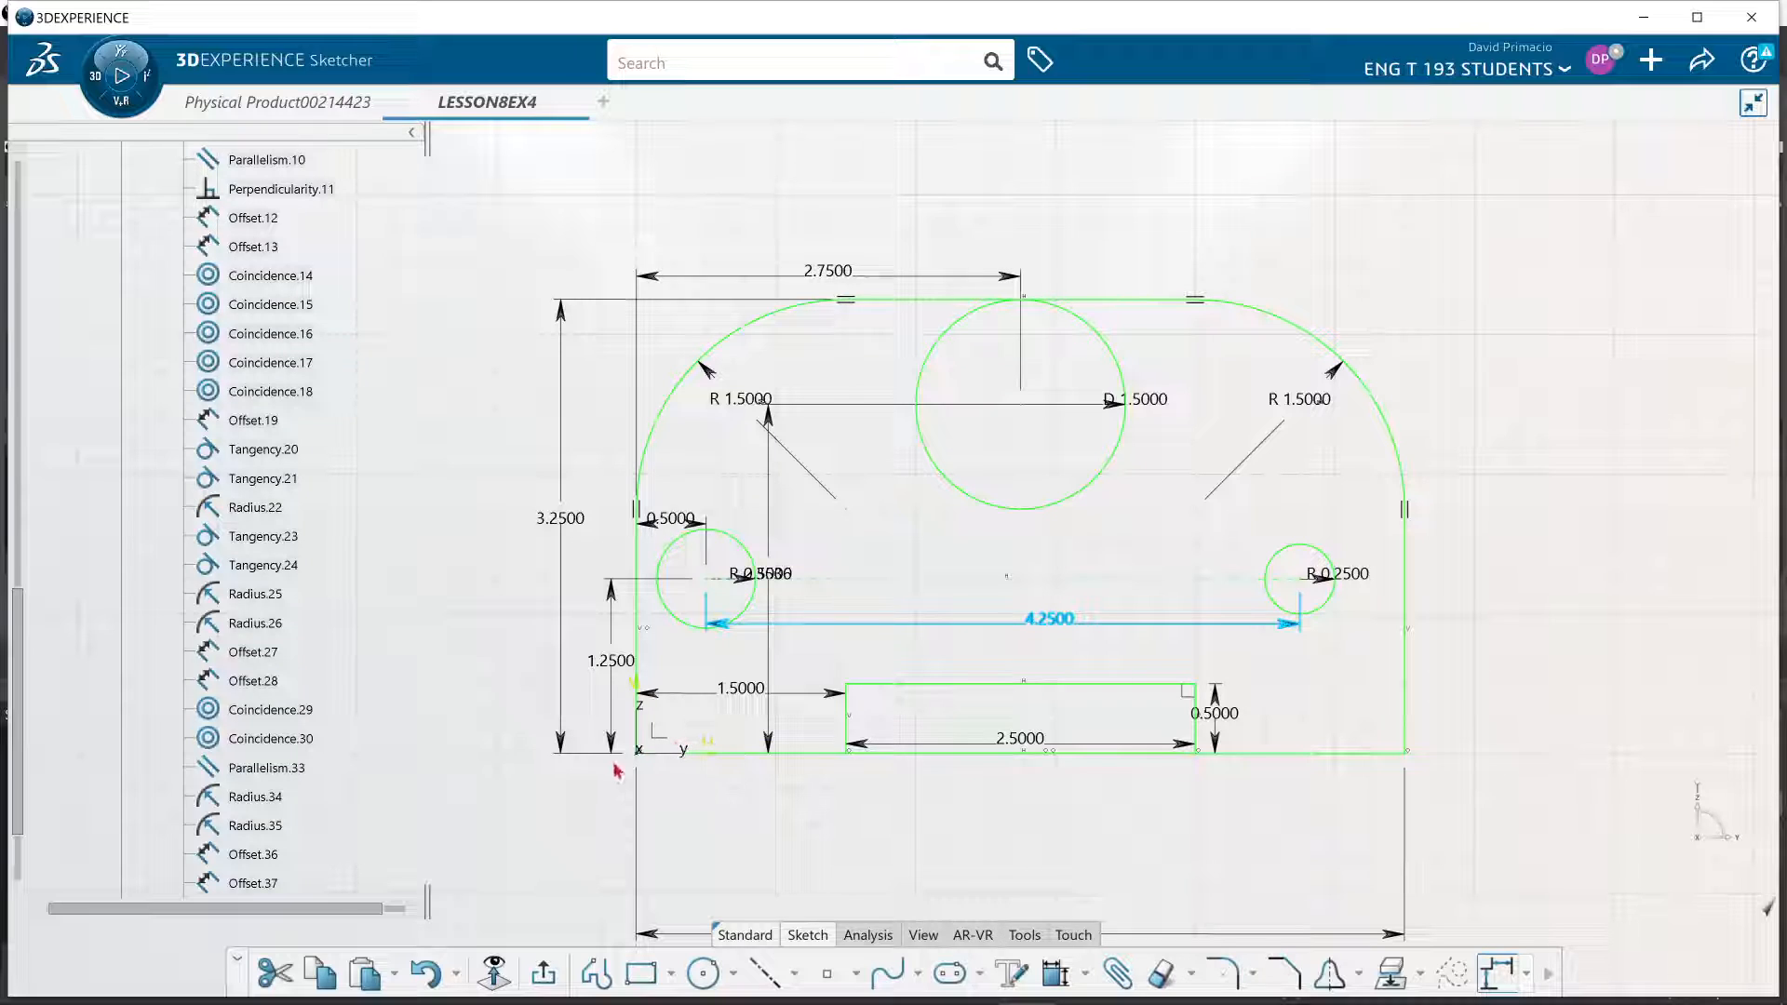
# Set the vertical offset of the left small circle's center from the base line to 1.75 in
pyautogui.doubleClick(614, 665)
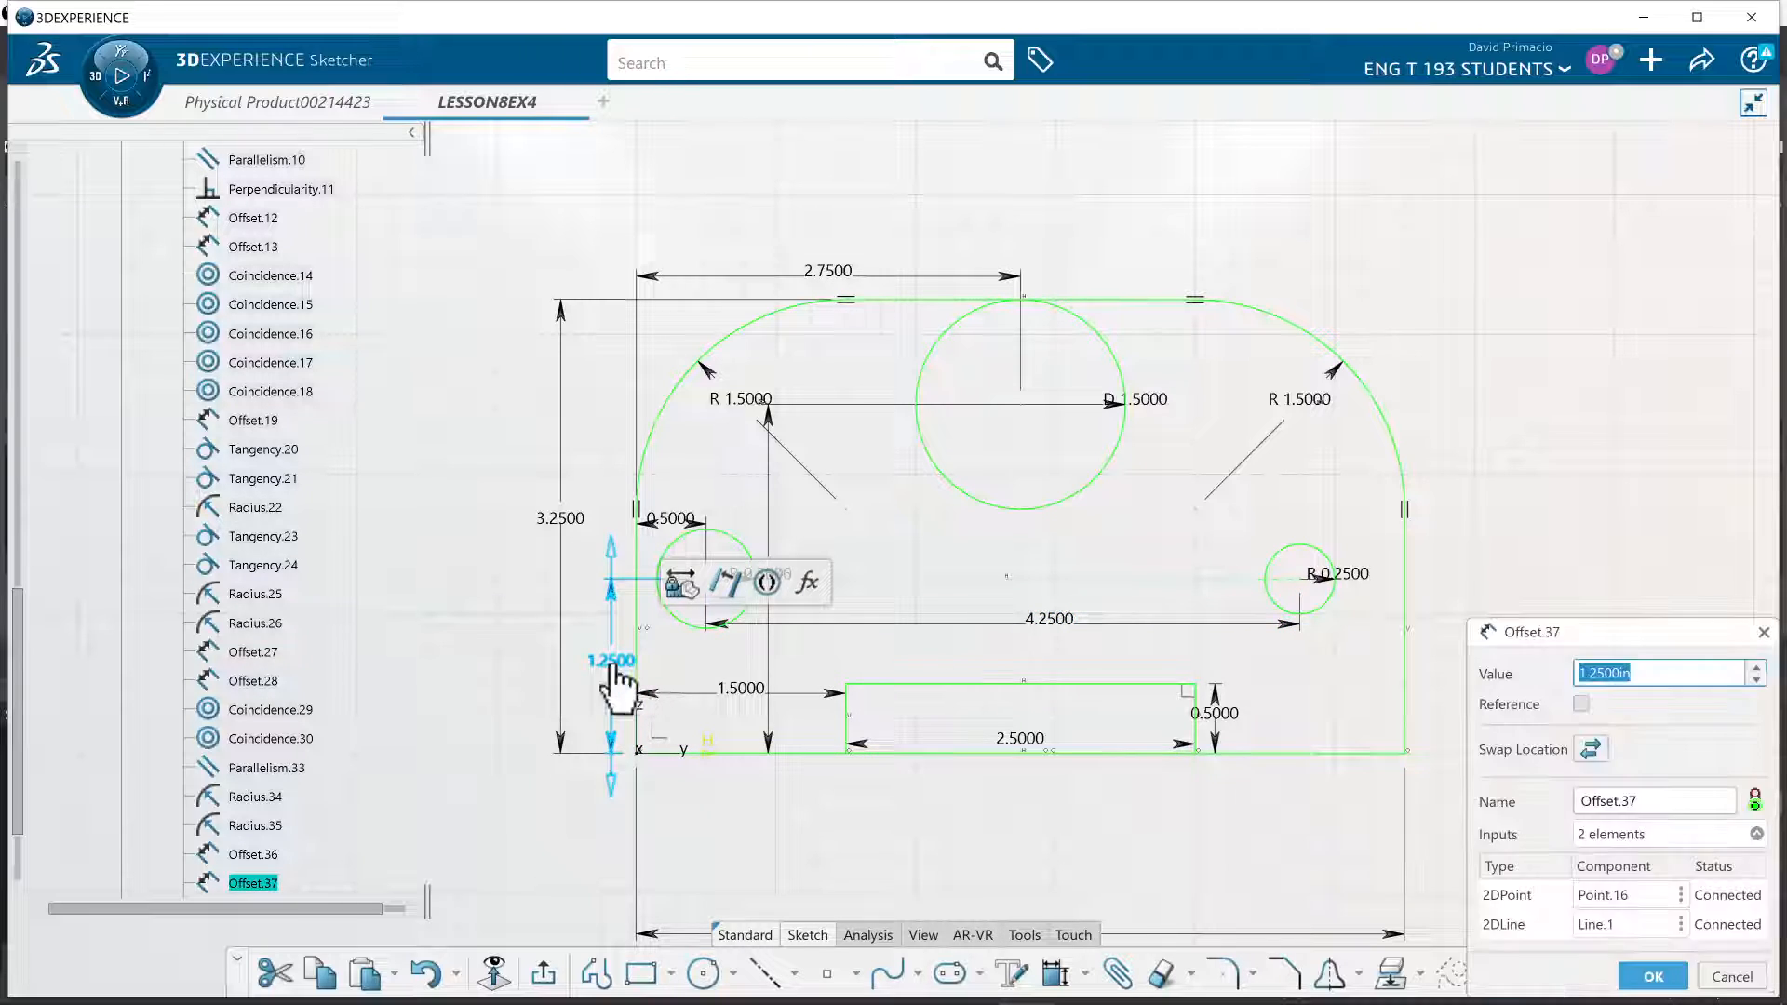
pyautogui.write('1.75')
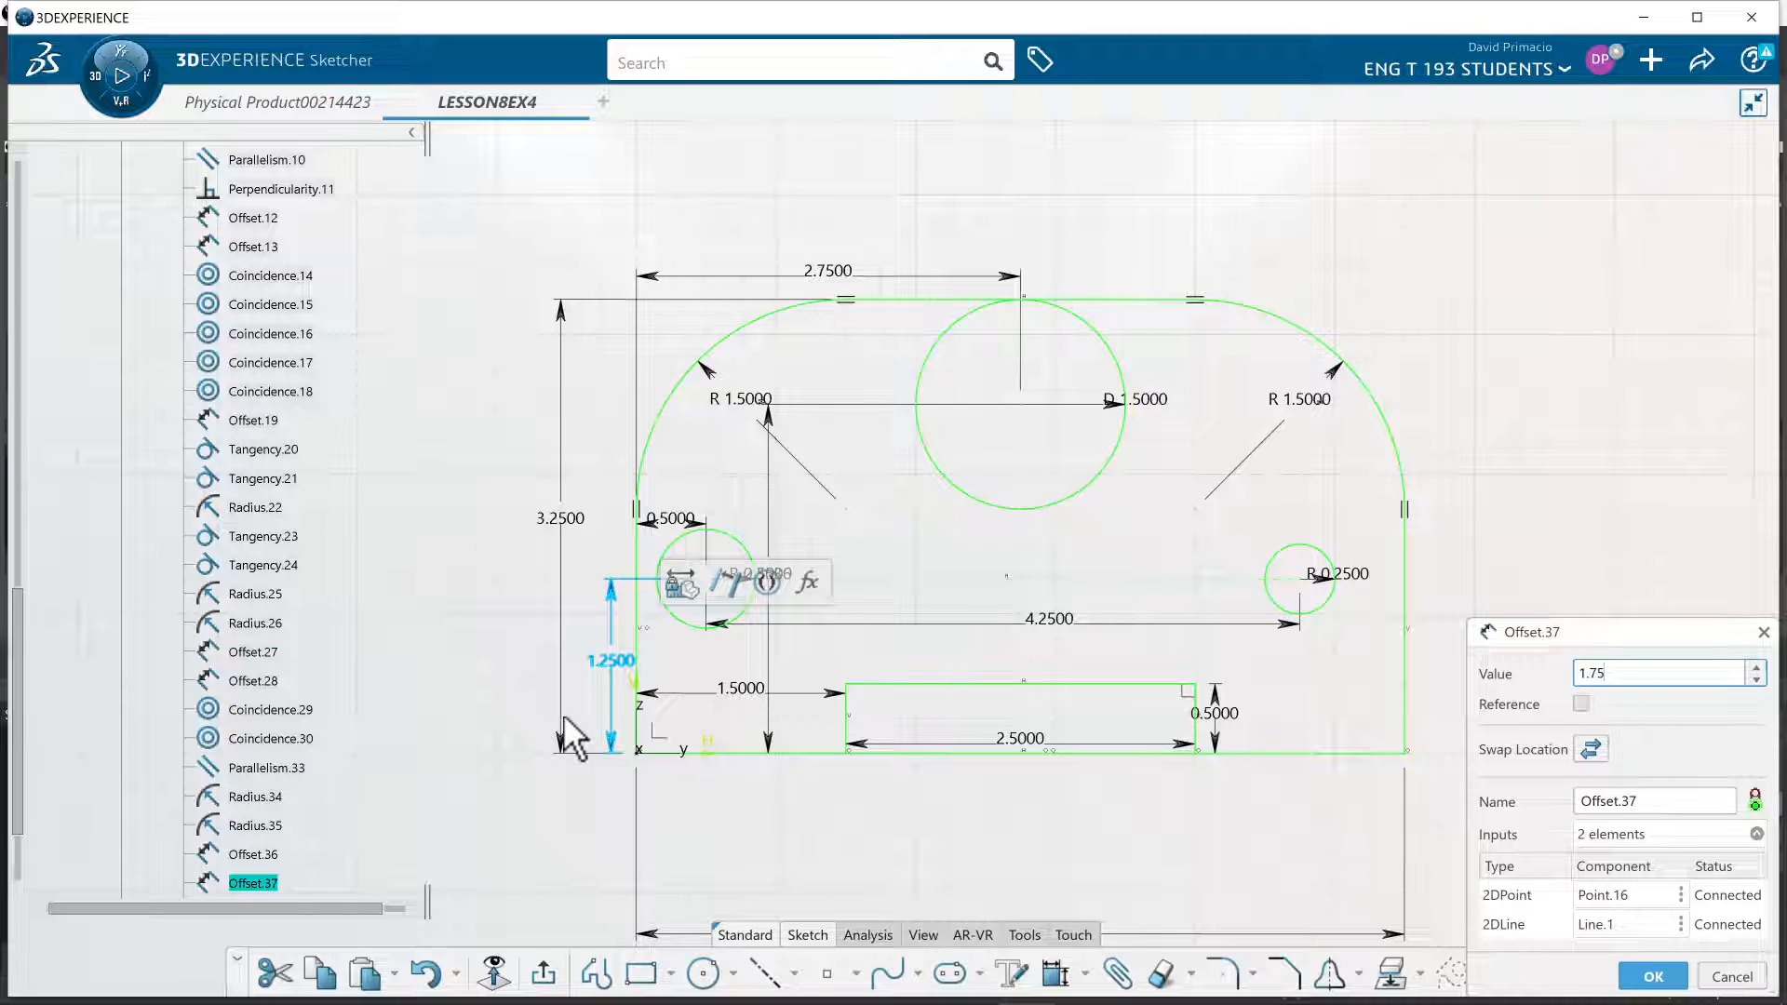
pyautogui.press('Return')
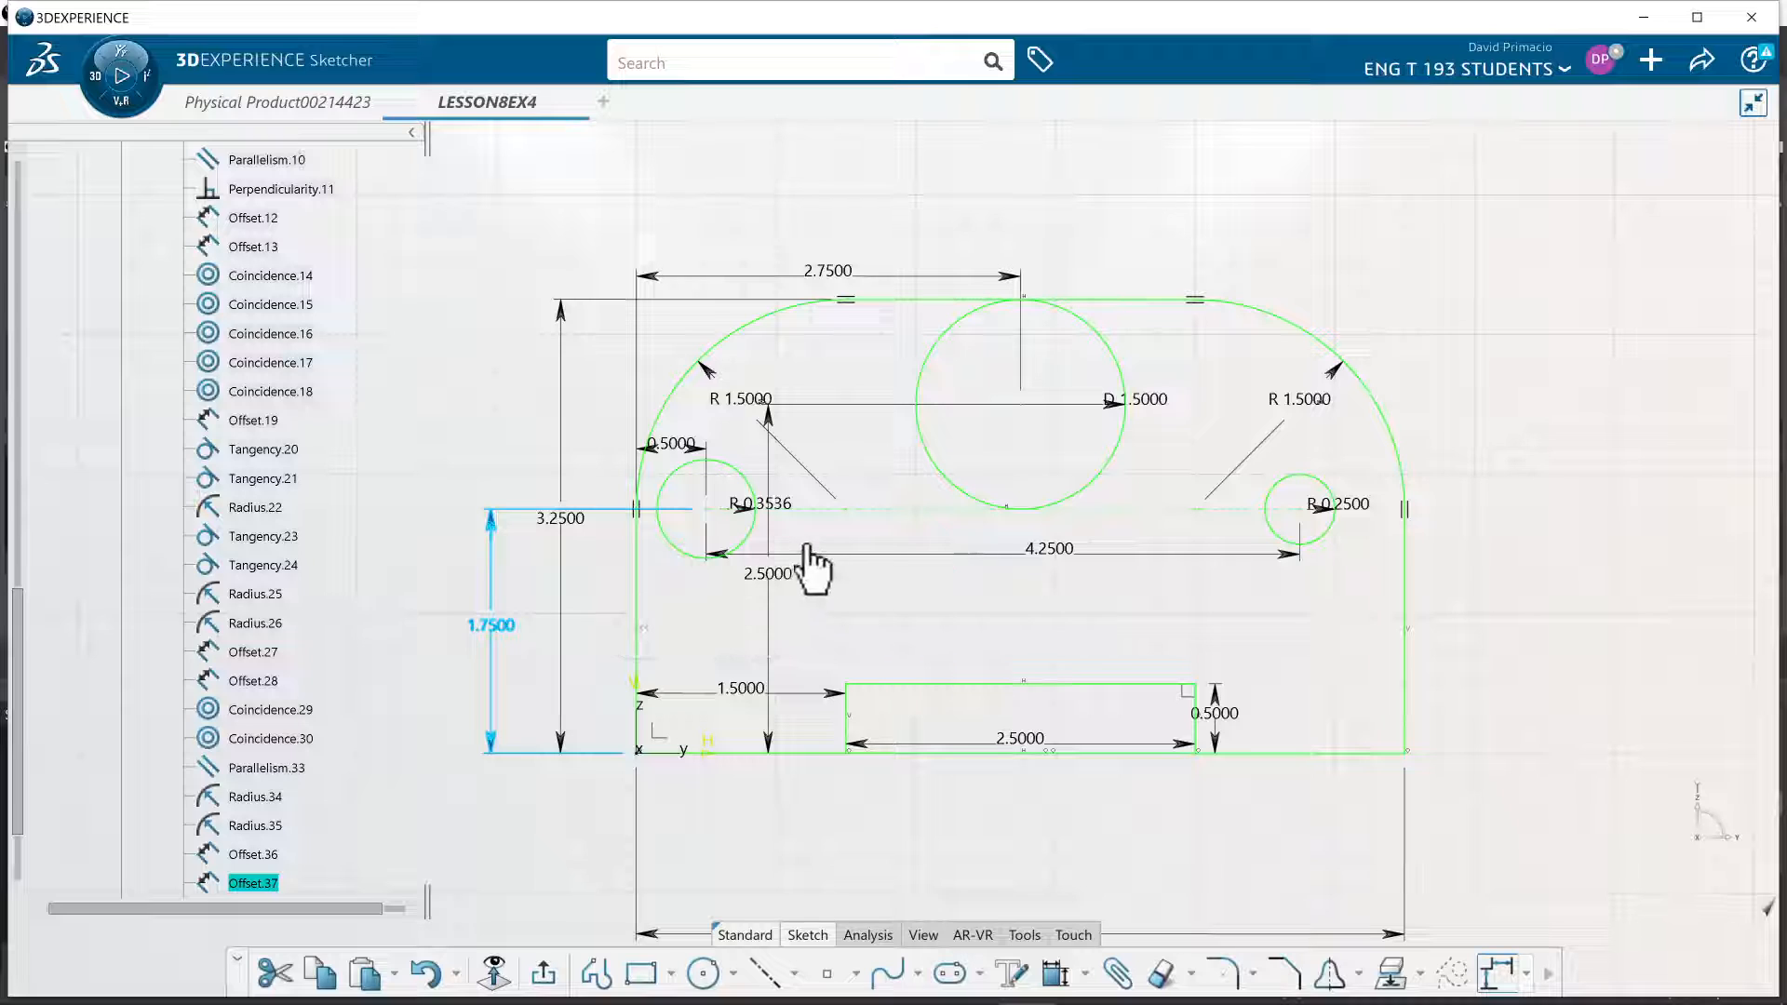
# Set the length of the axis between the two small circles to 5.5-.75*2 in
pyautogui.doubleClick(925, 556)
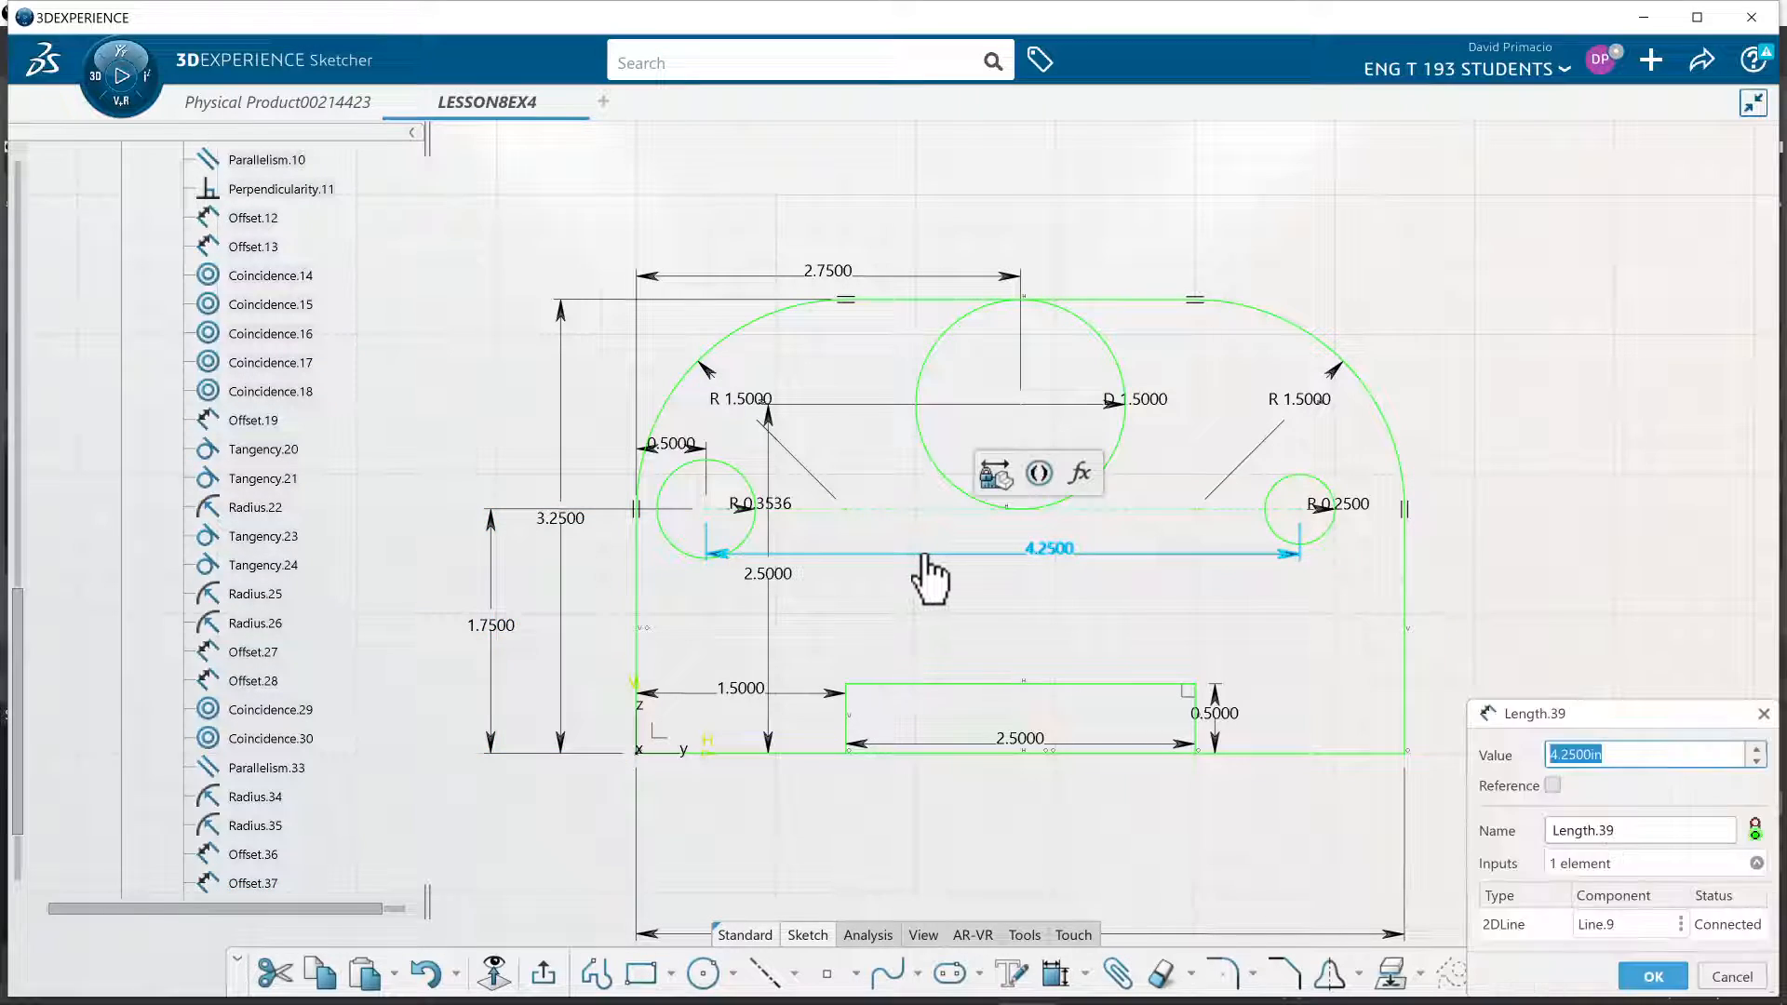
pyautogui.write('5')
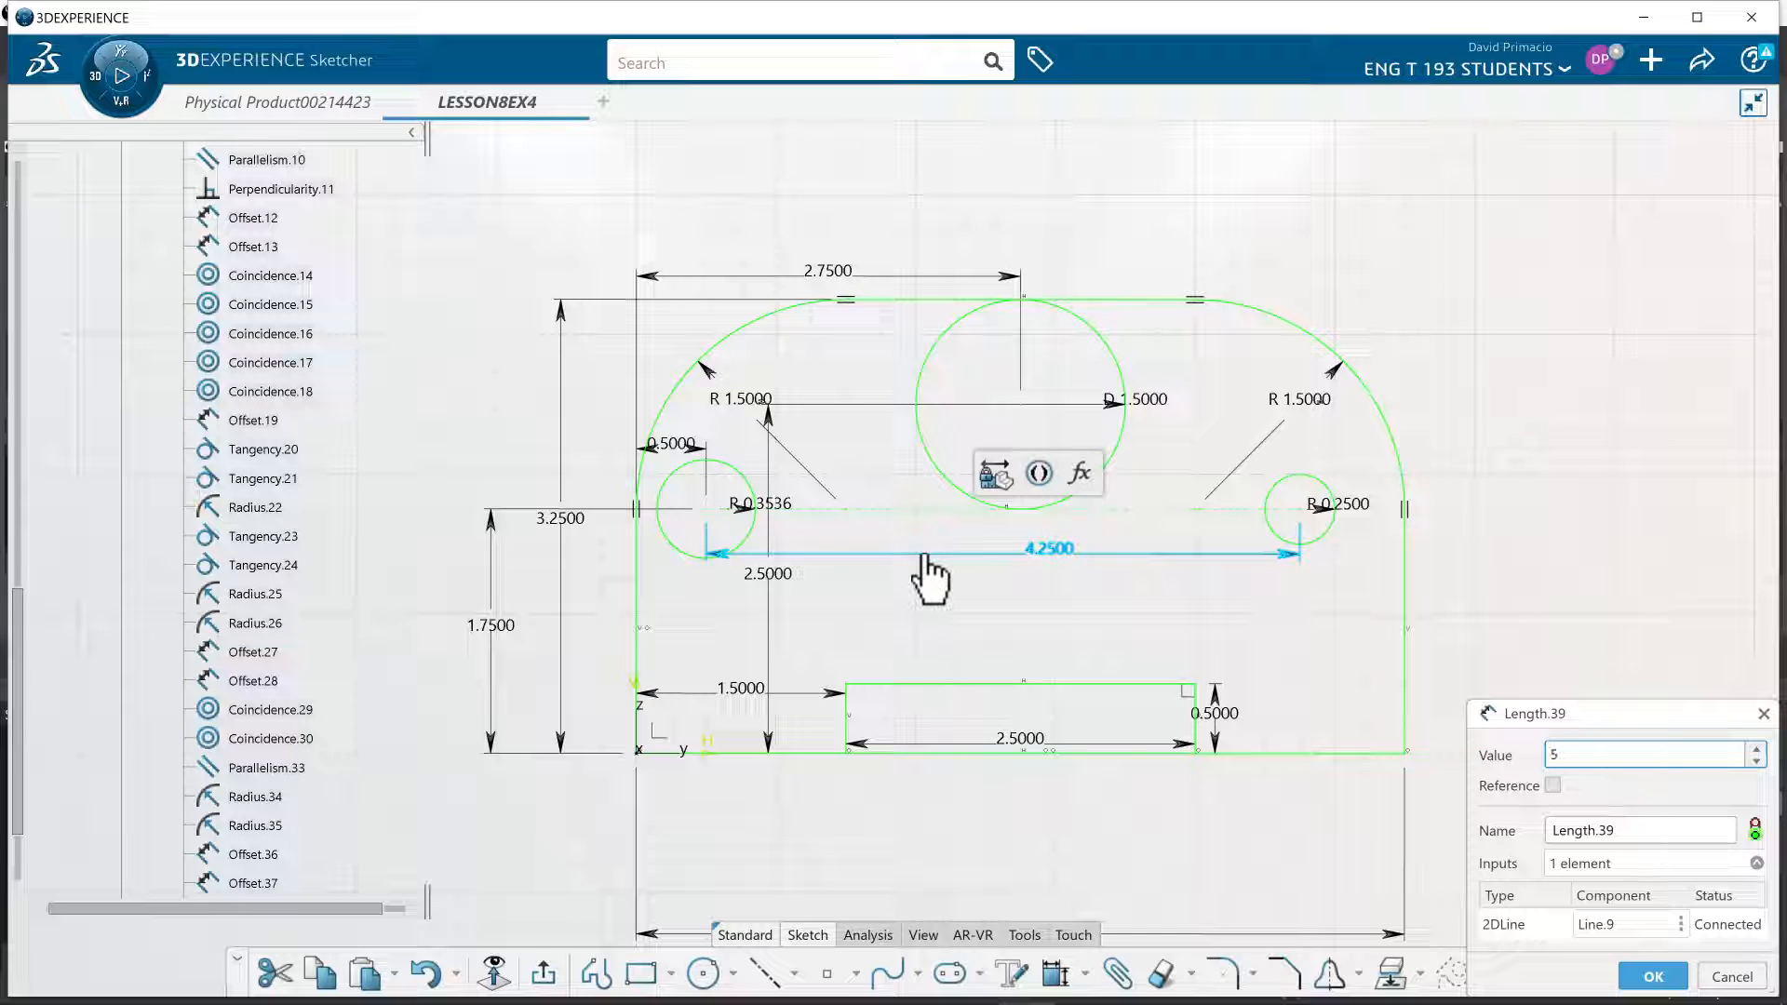
pyautogui.write('.5-.75*2')
pyautogui.press('Return')
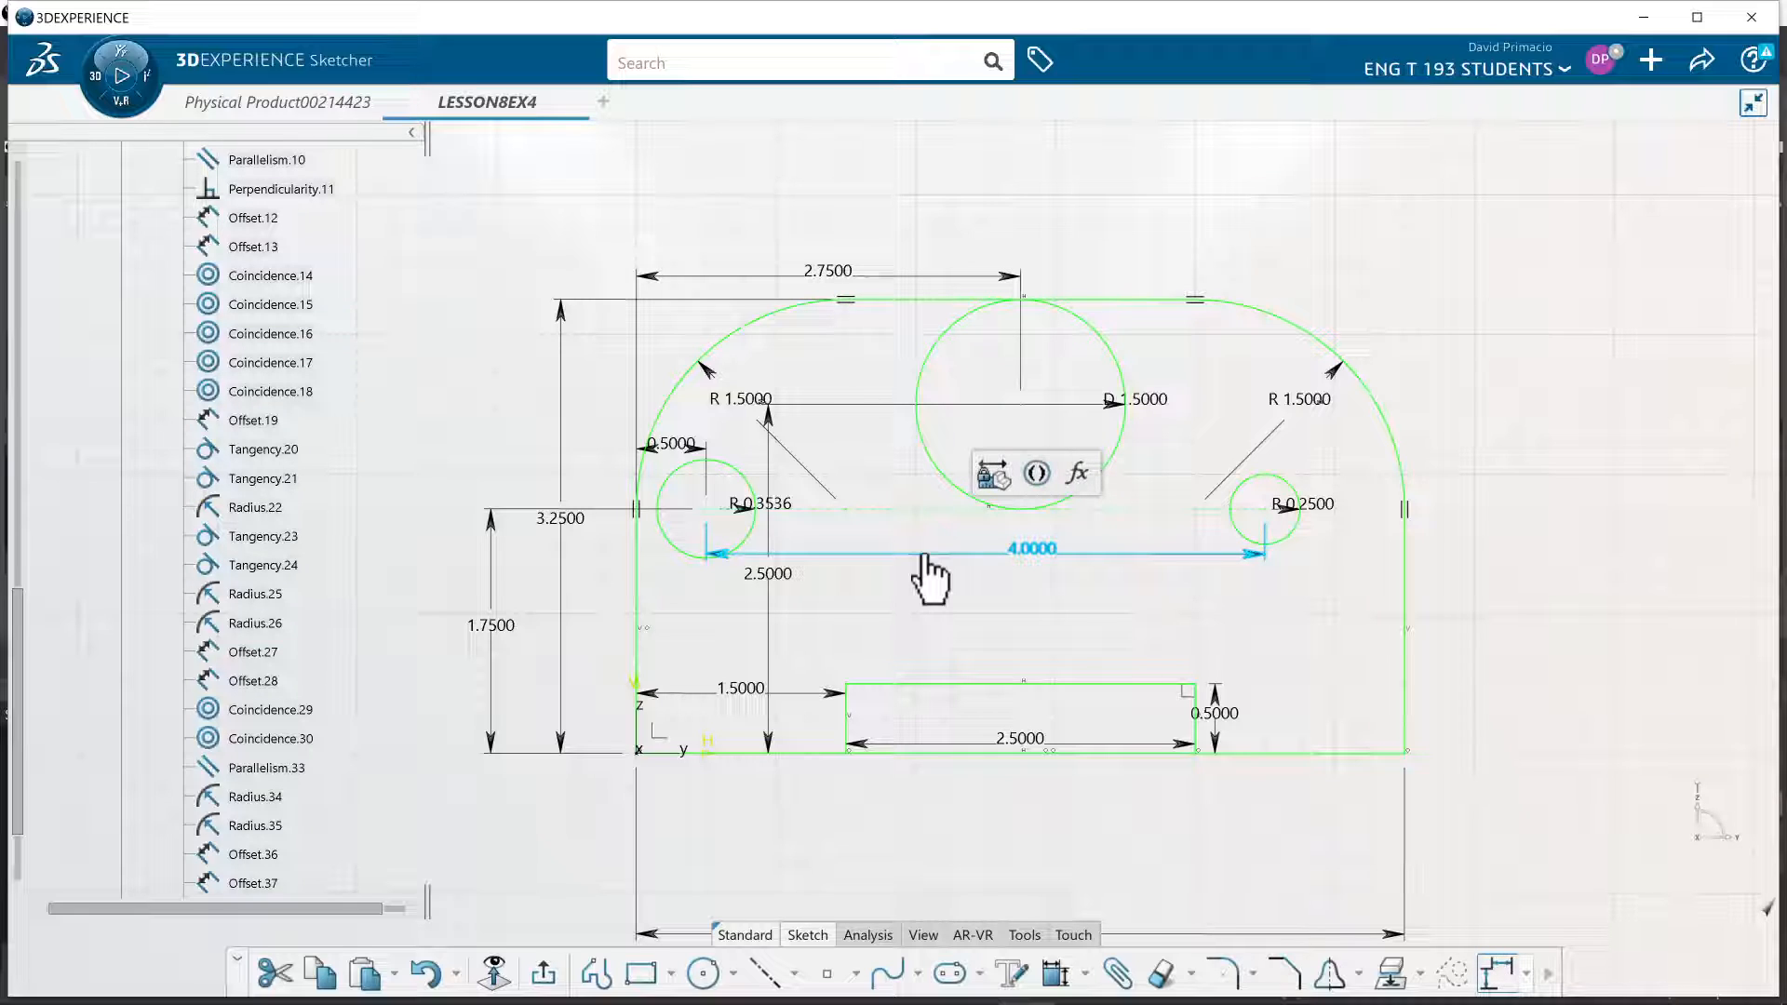
# Set the horizontal offset of the left small circle's center from the left vertical side to 0.75 in
pyautogui.click(664, 460)
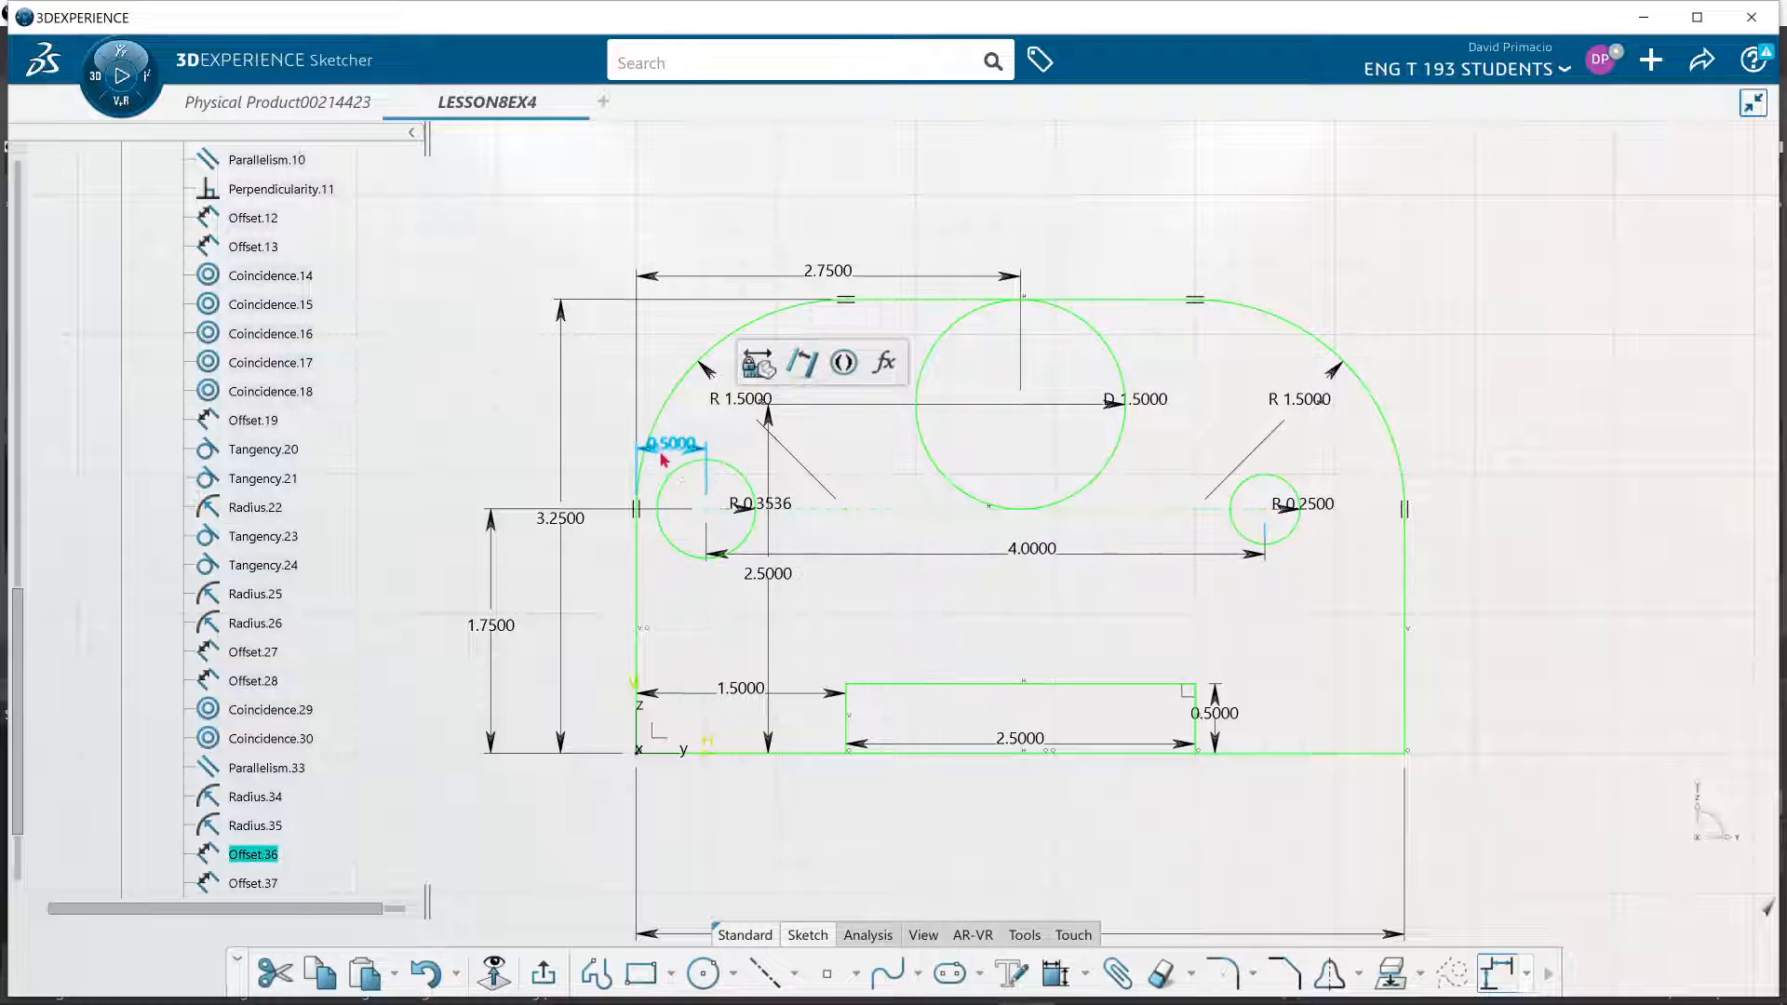
pyautogui.doubleClick(667, 461)
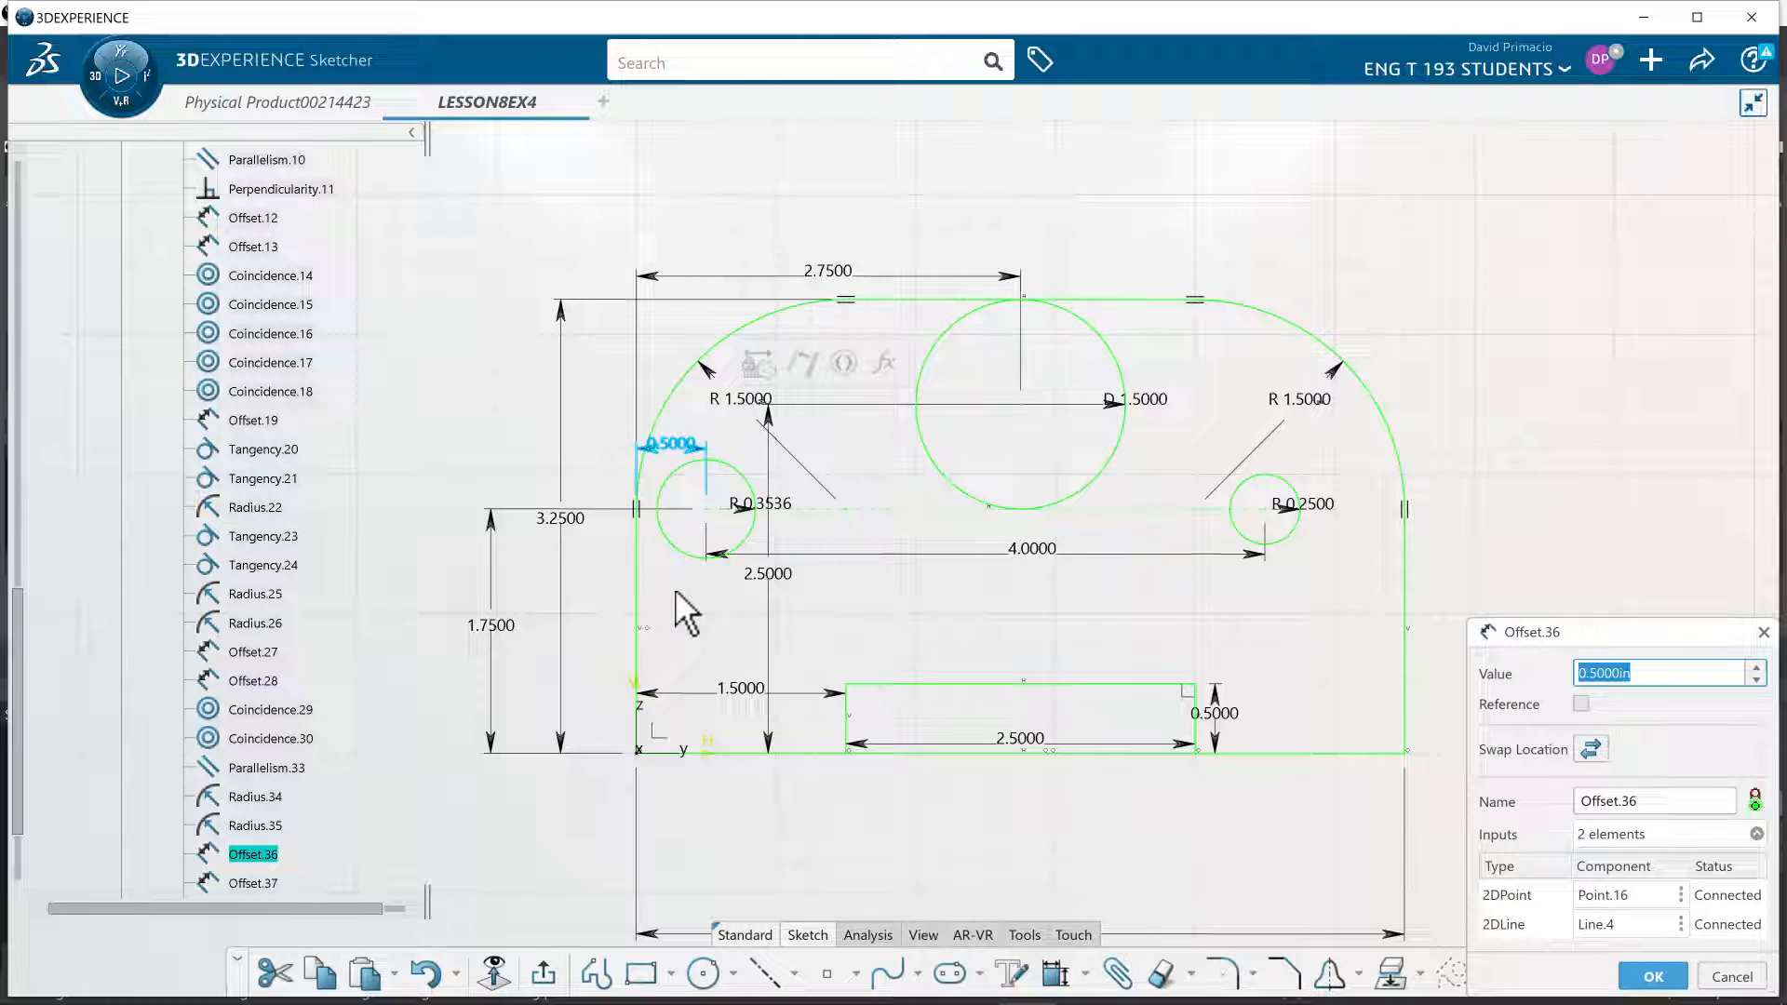
pyautogui.write('0.75')
pyautogui.press('Return')
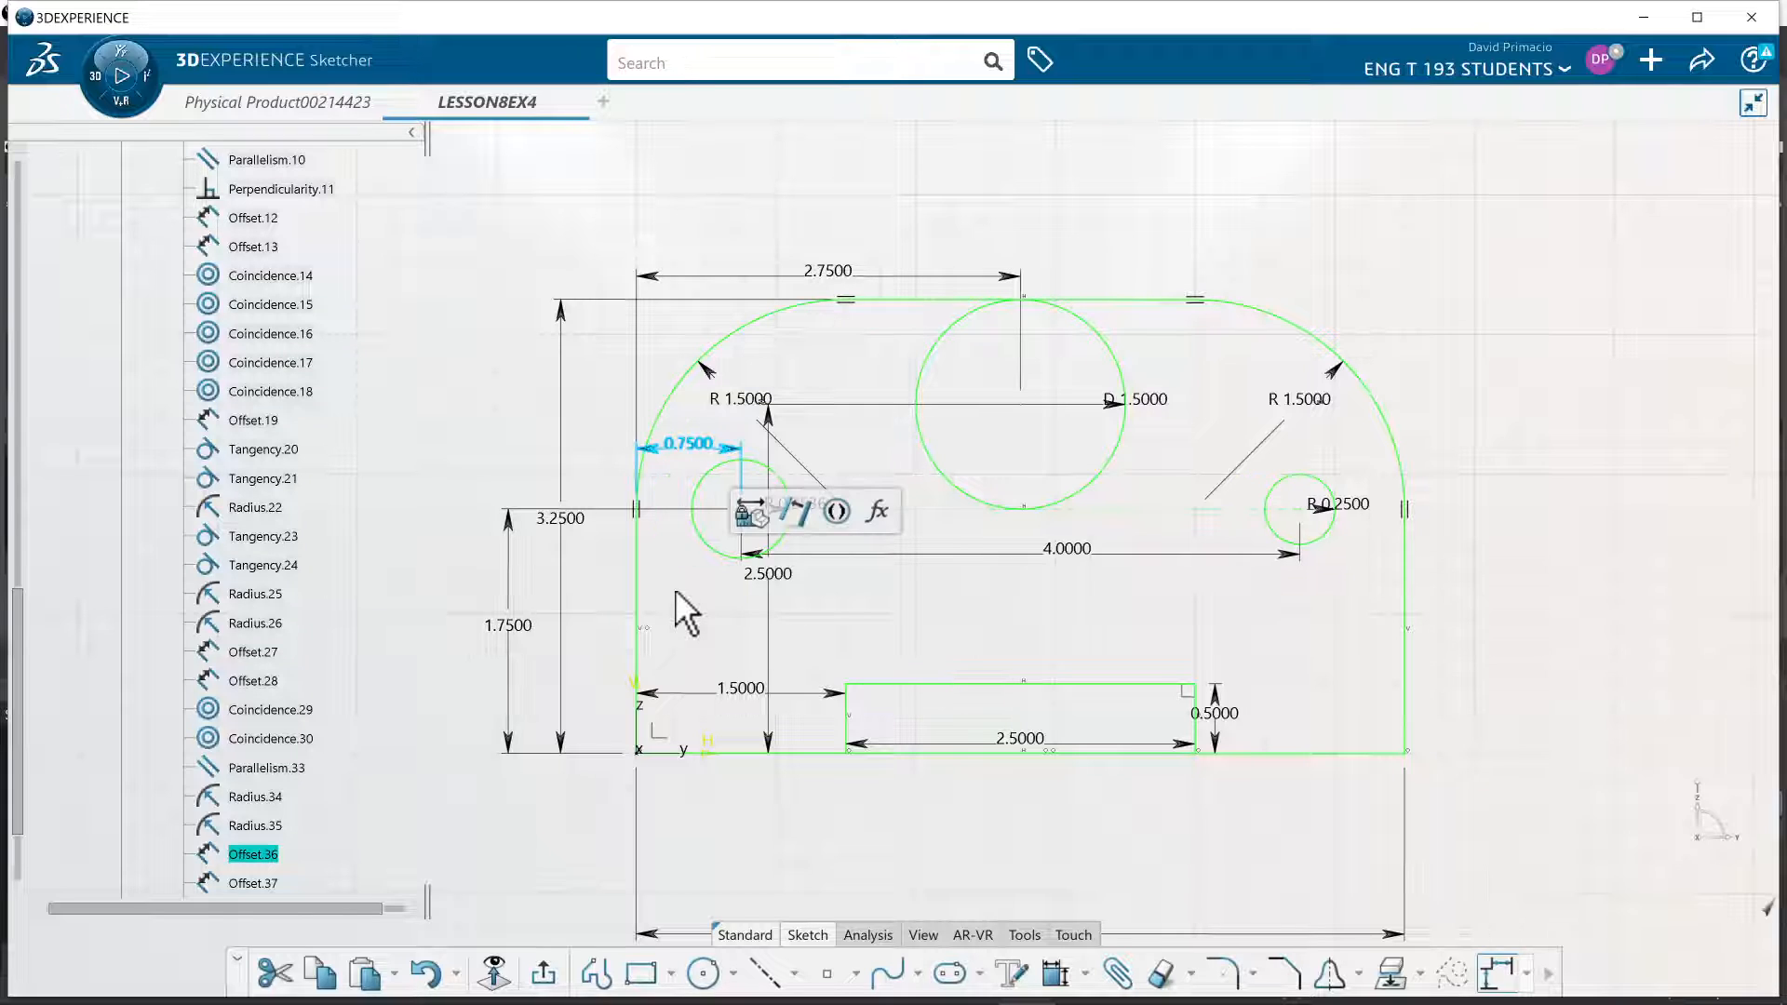
pyautogui.click(595, 609)
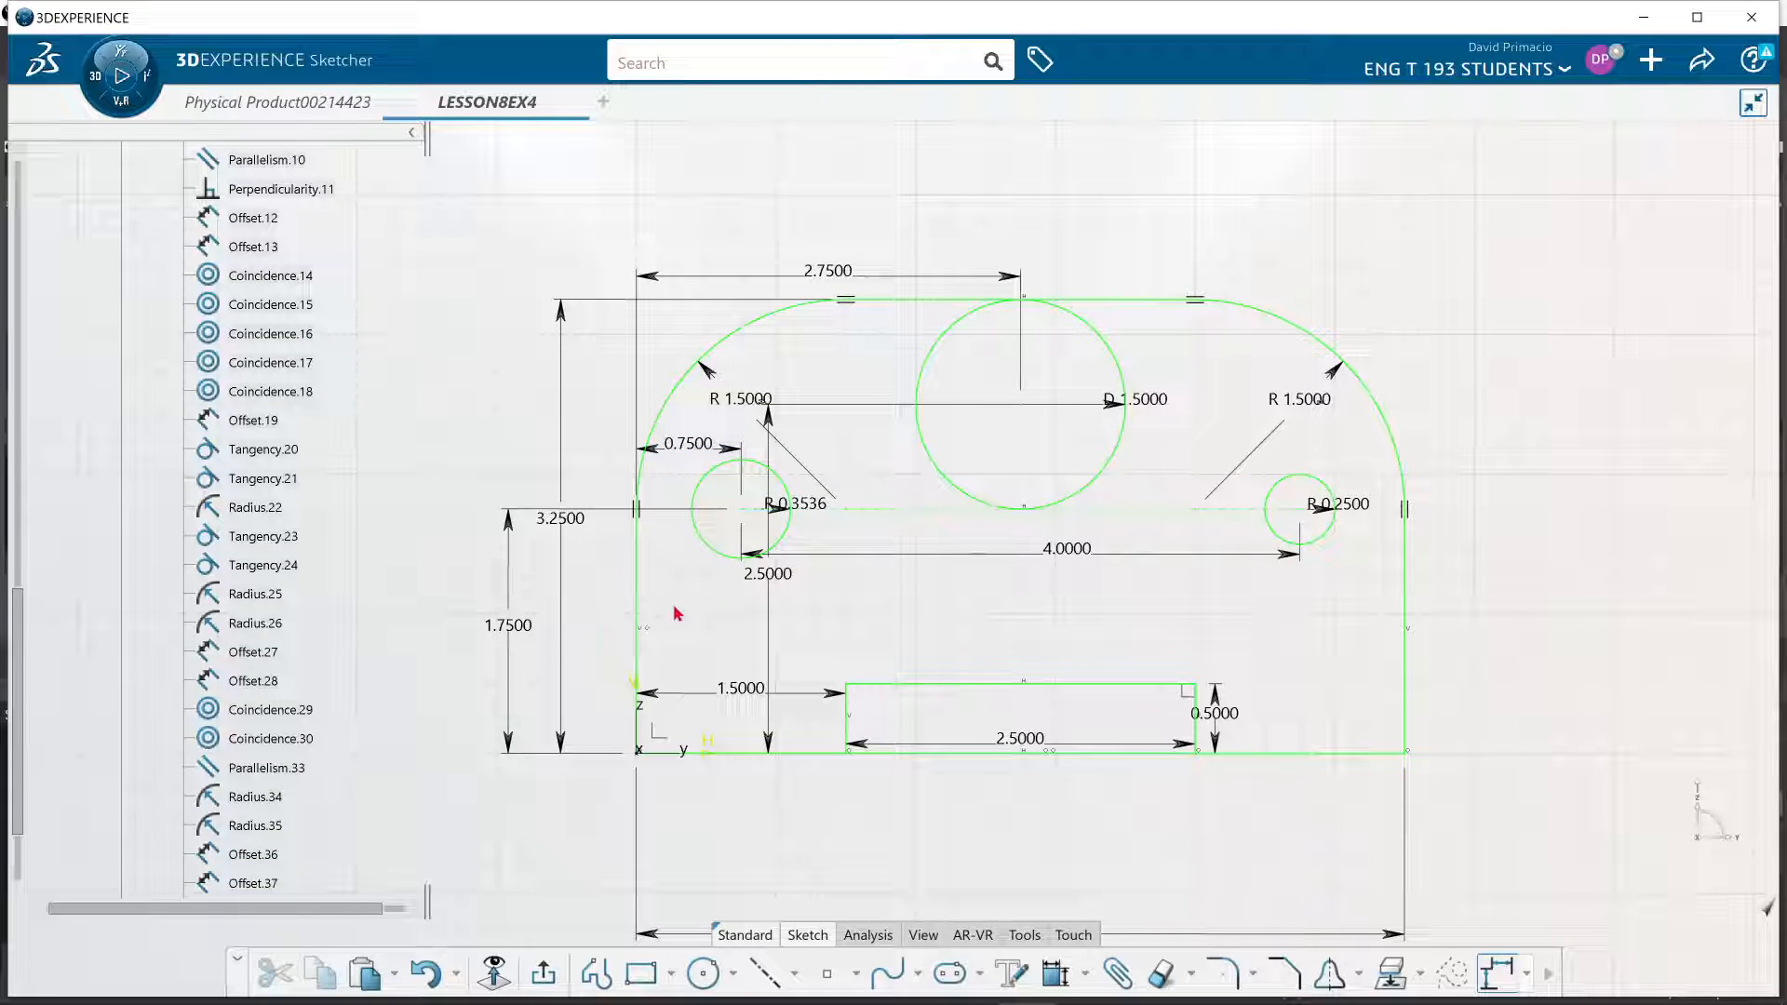
# Switch the left small circle's radius dimension to Diameter and set it to 0.5 in
pyautogui.doubleClick(806, 505)
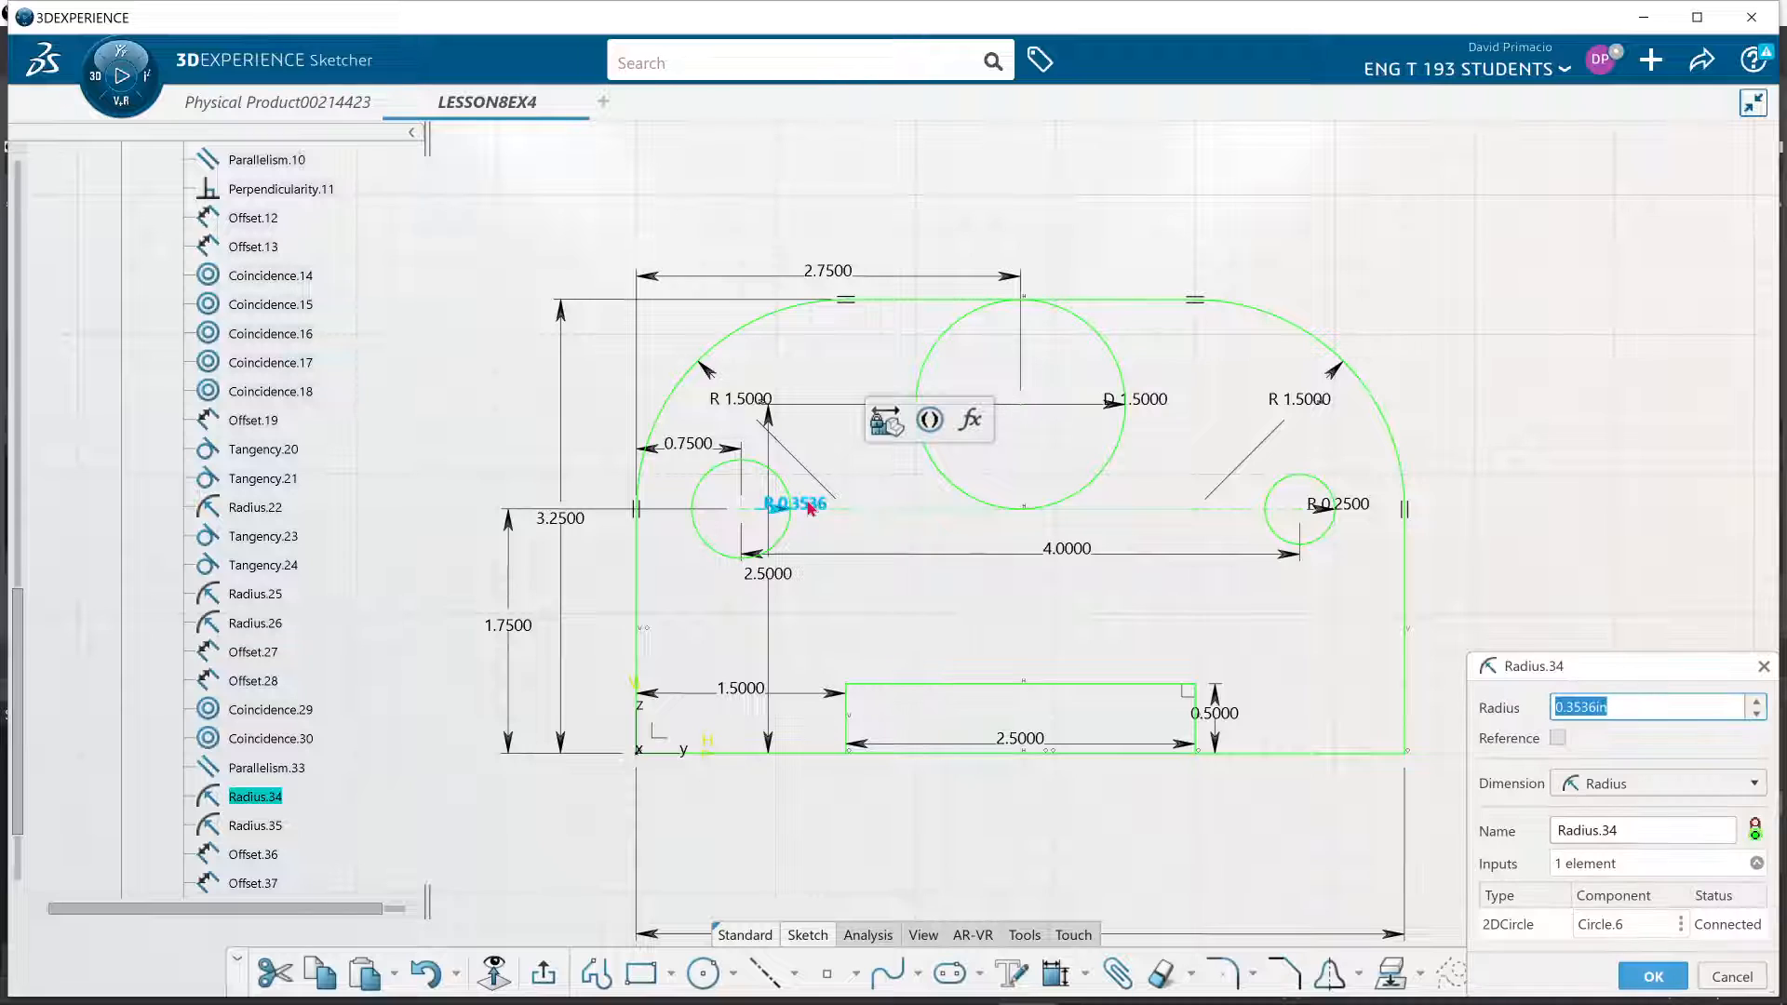
pyautogui.click(1566, 787)
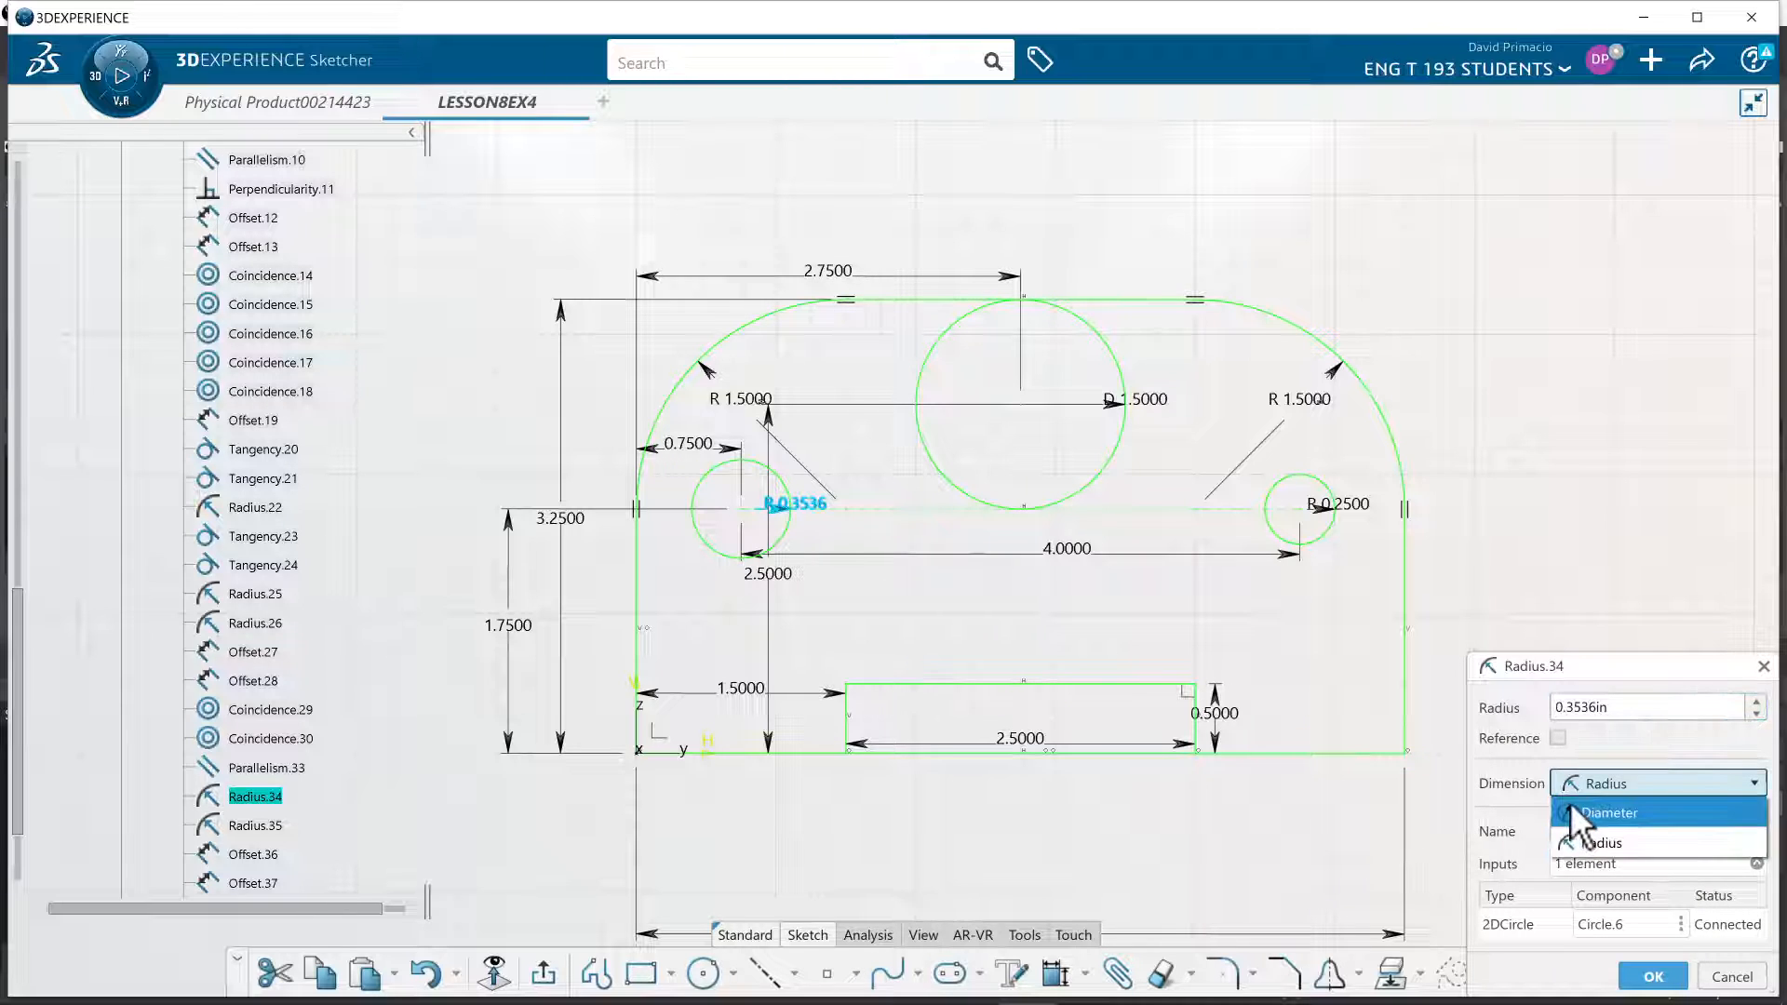
pyautogui.click(1573, 812)
pyautogui.doubleClick(1592, 707)
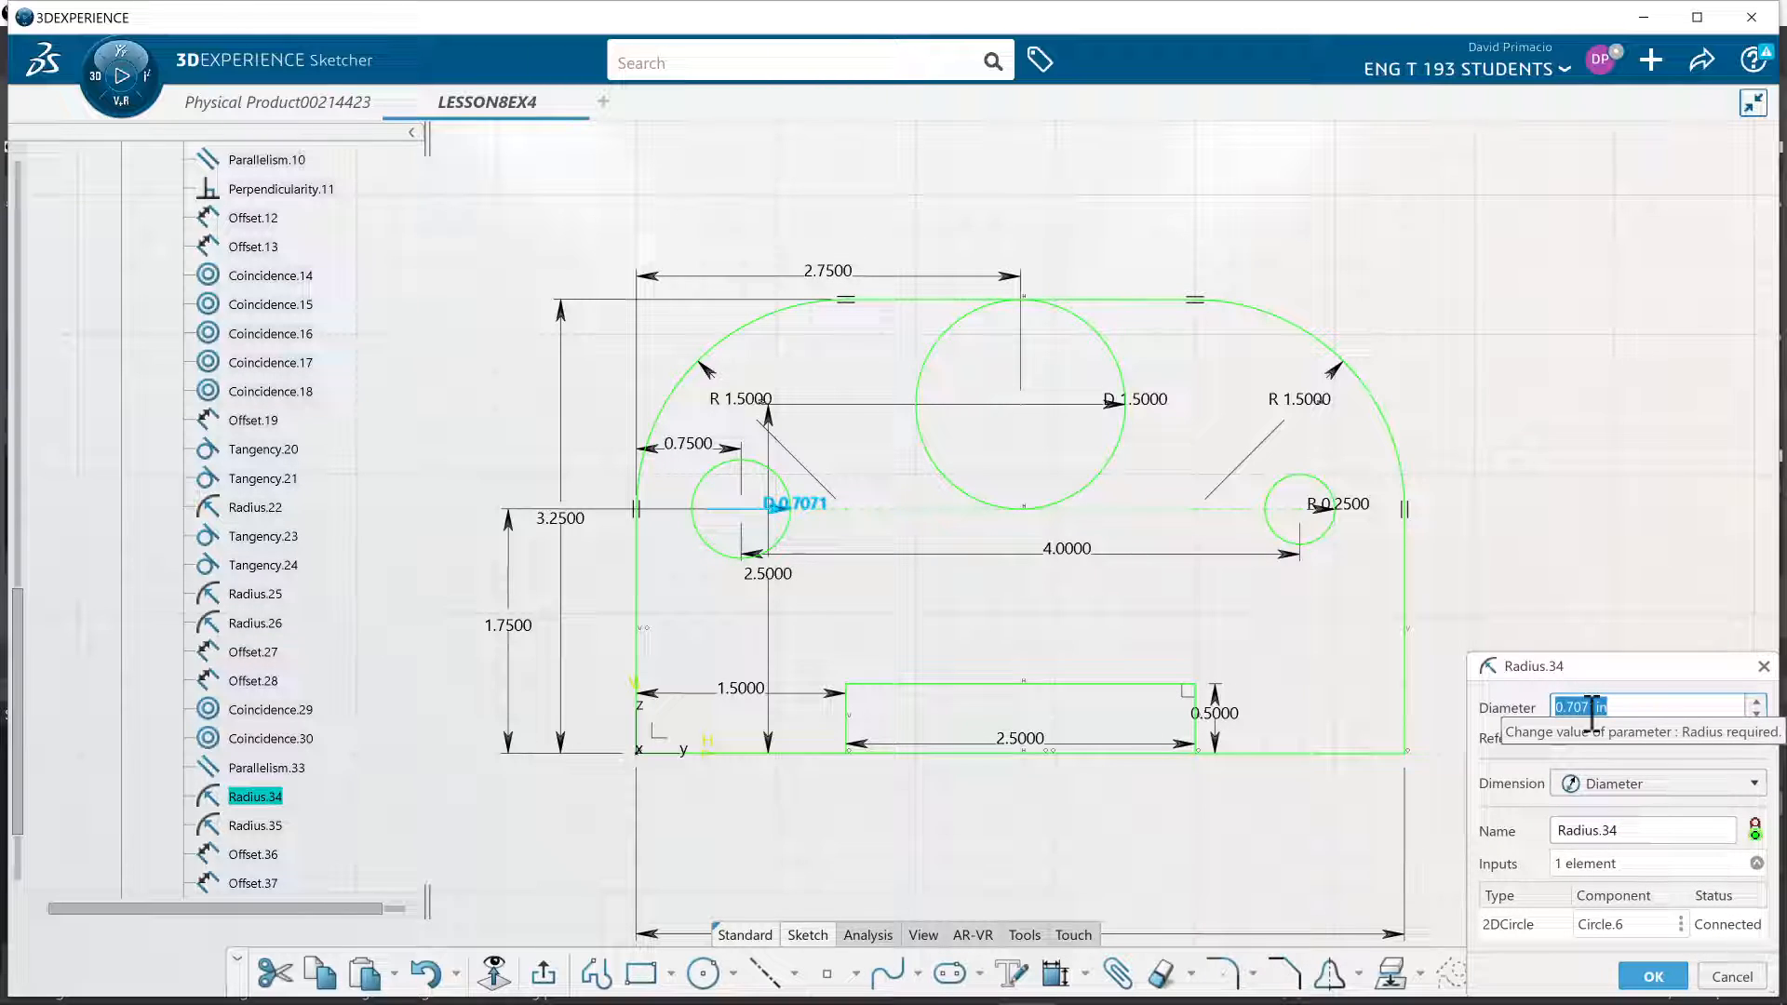
pyautogui.write('0.5')
pyautogui.press('Return')
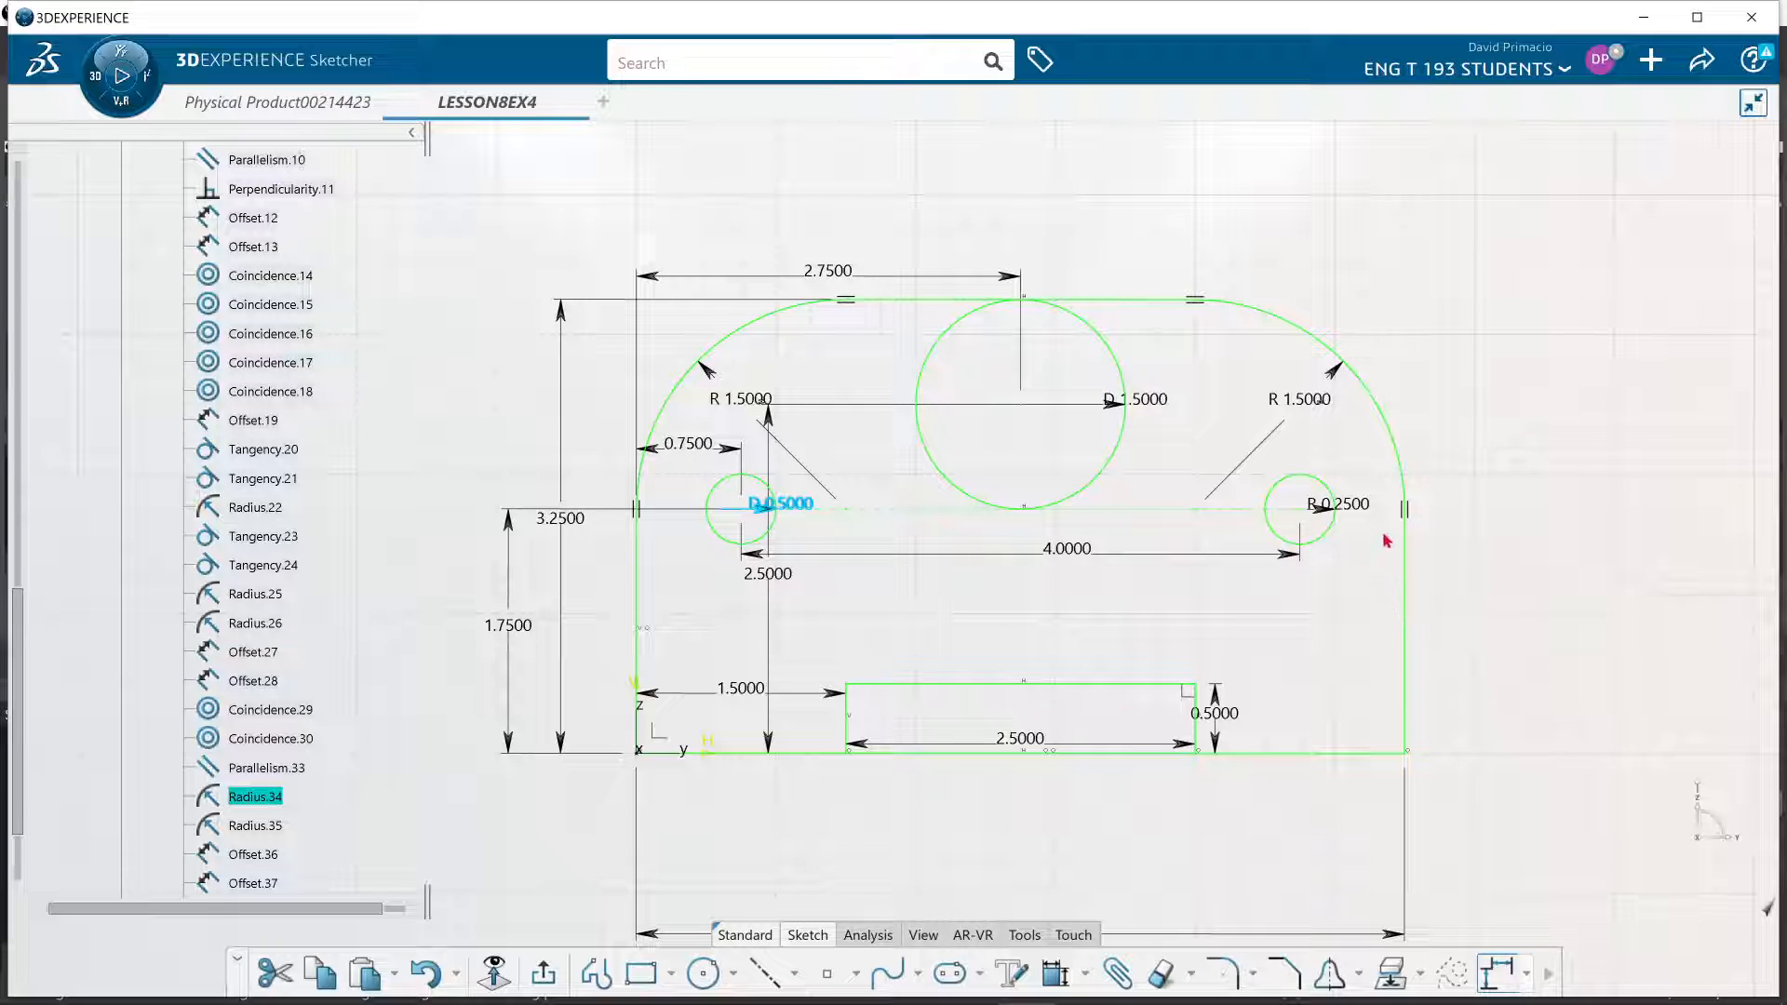
# Switch the right small circle's radius dimension to Diameter
pyautogui.doubleClick(1359, 506)
pyautogui.click(1587, 784)
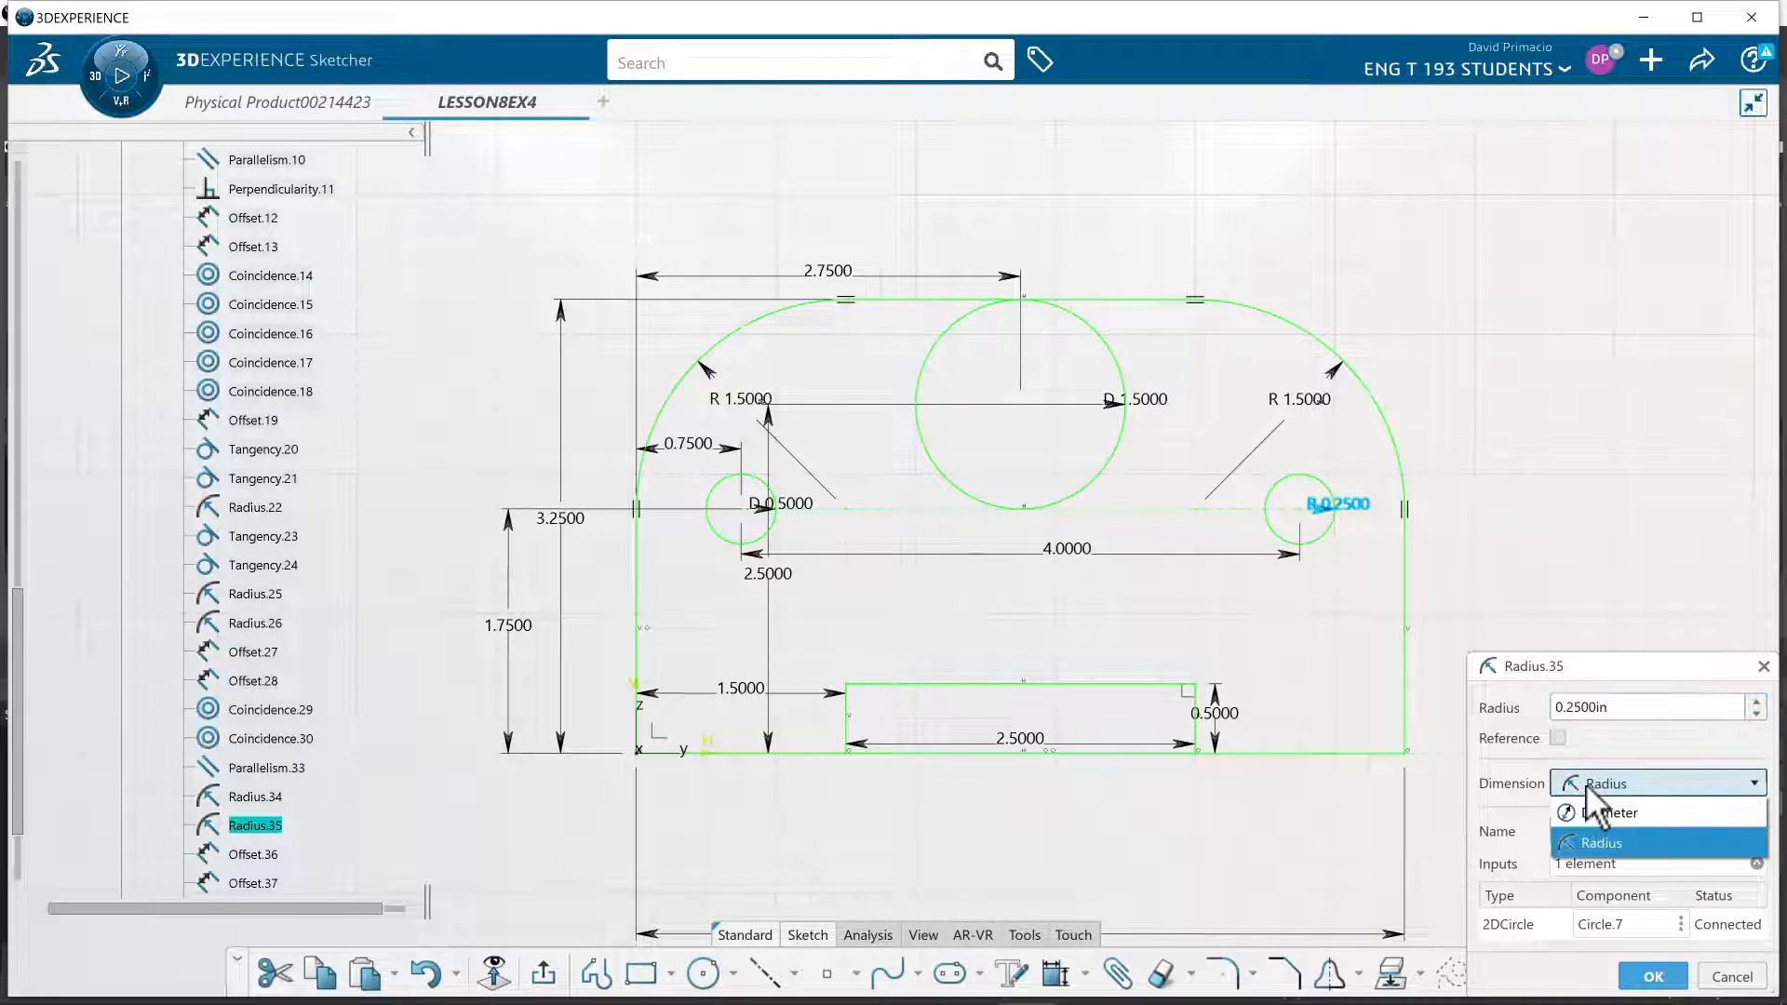
pyautogui.click(1606, 813)
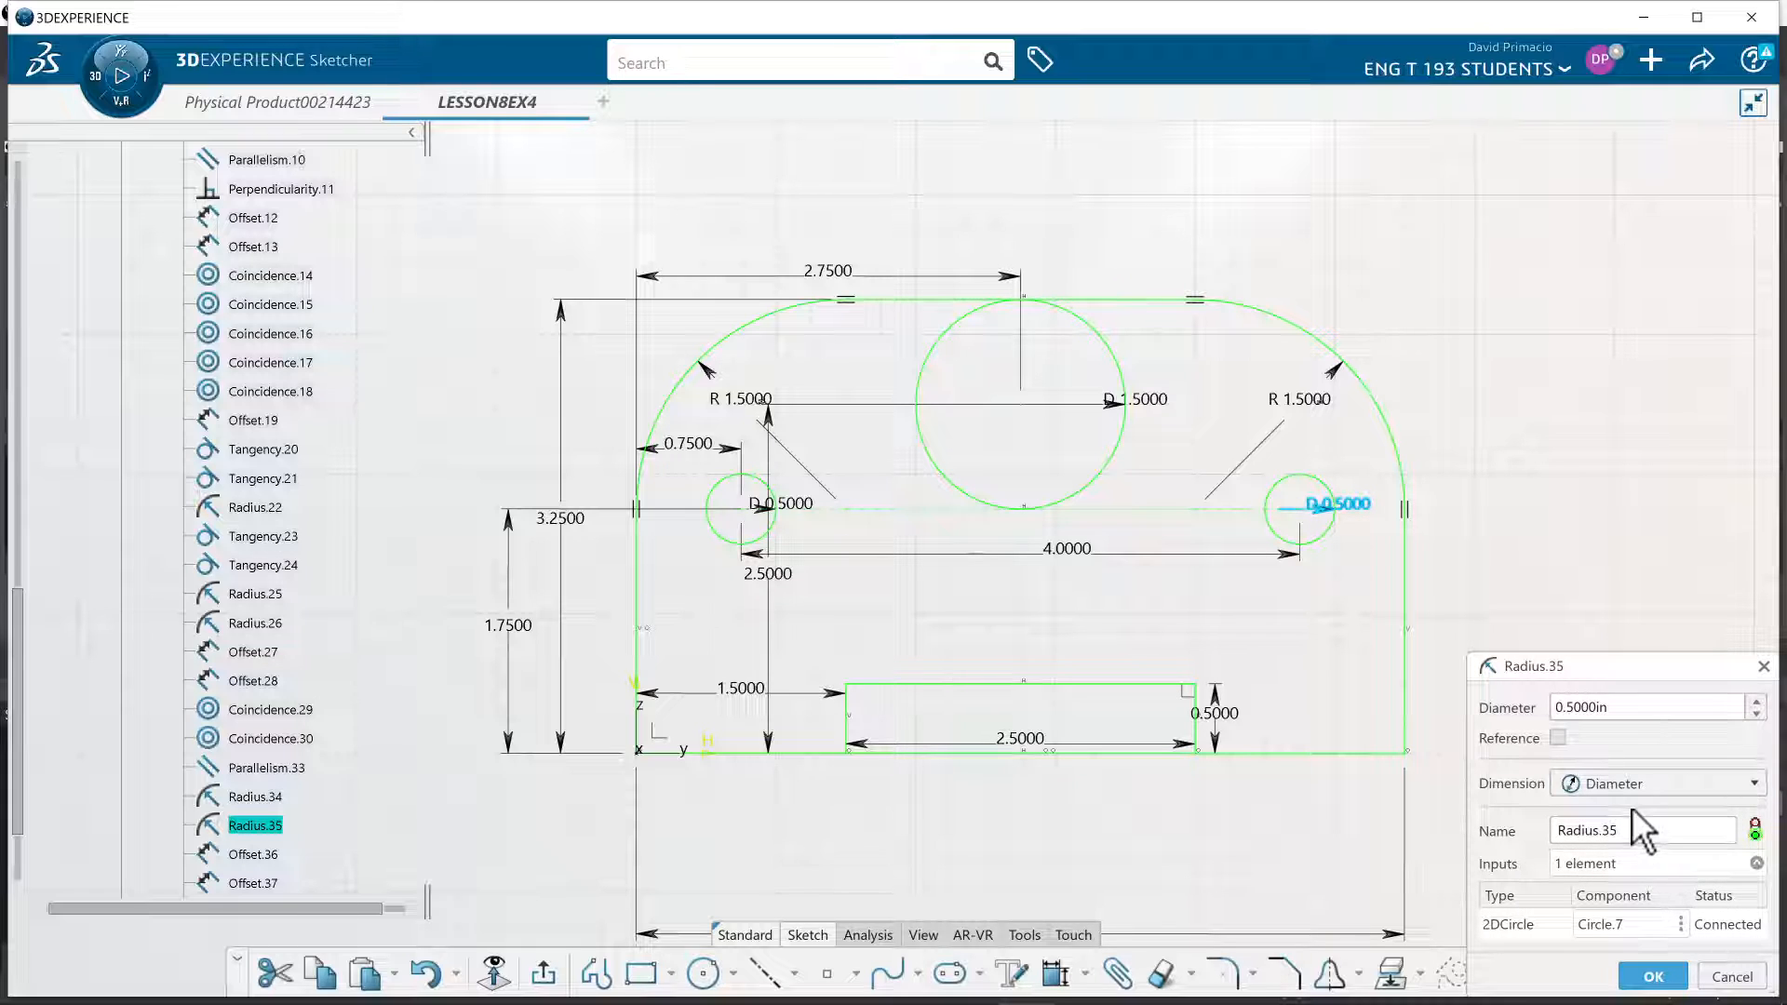
pyautogui.click(1649, 975)
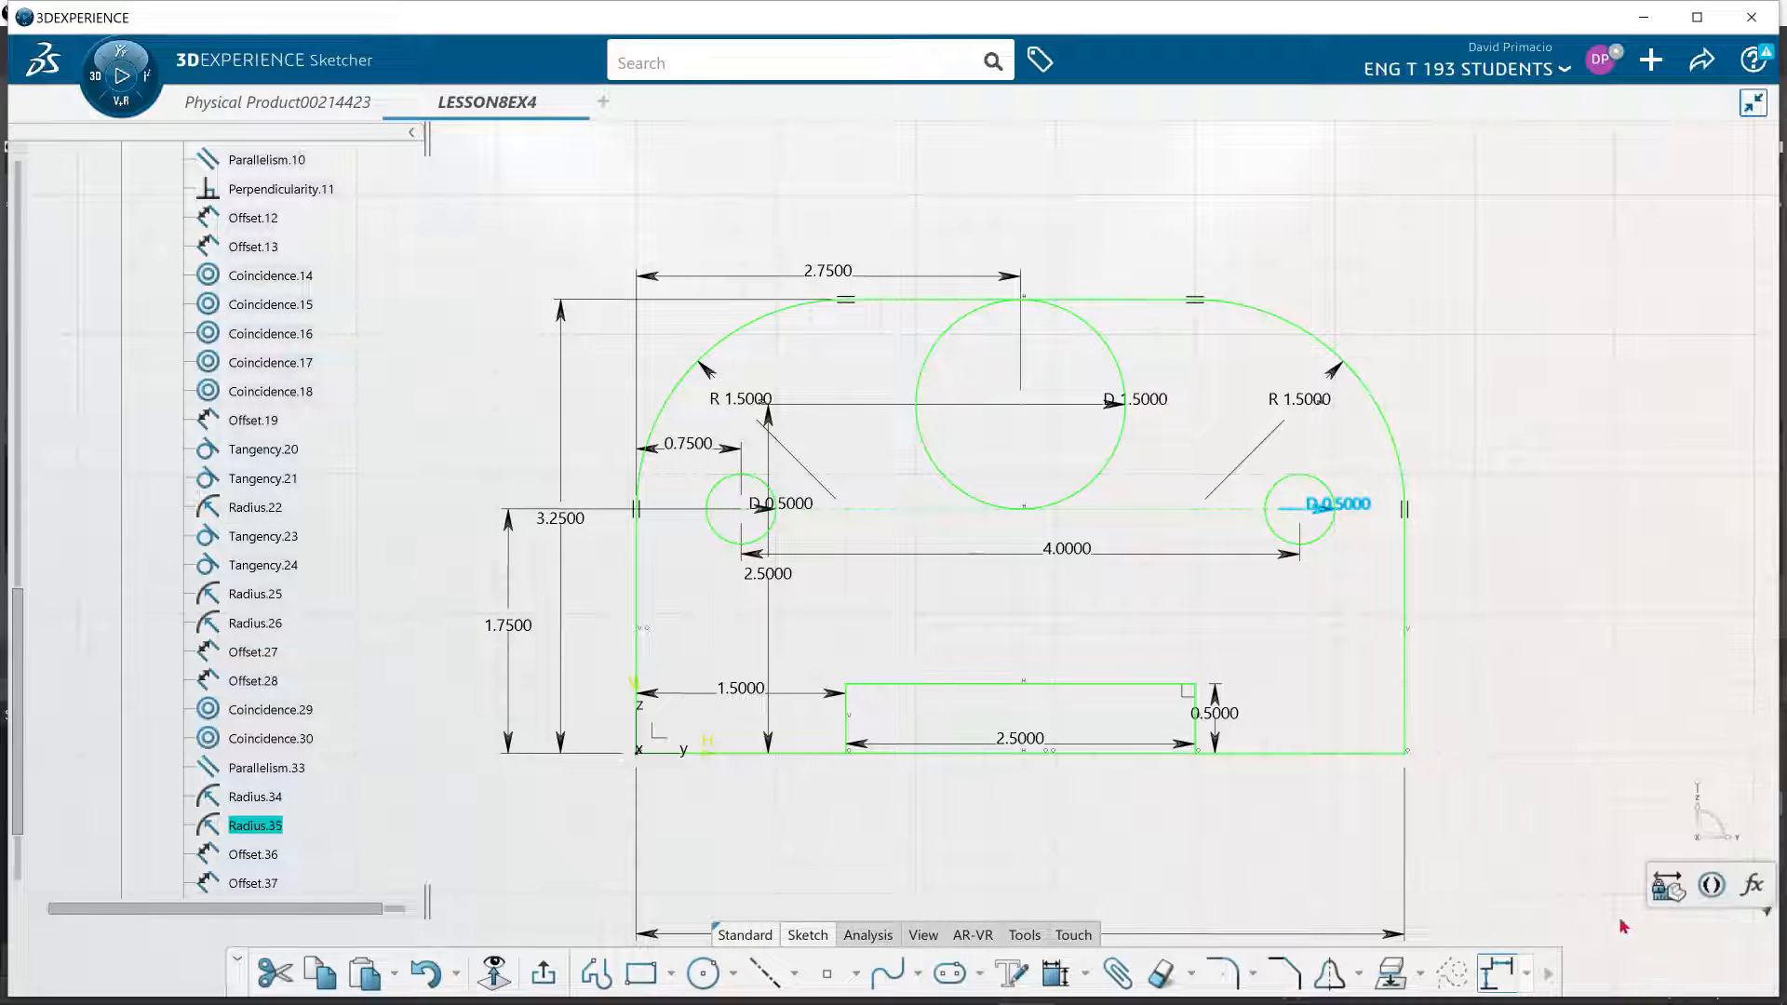
pyautogui.click(1382, 767)
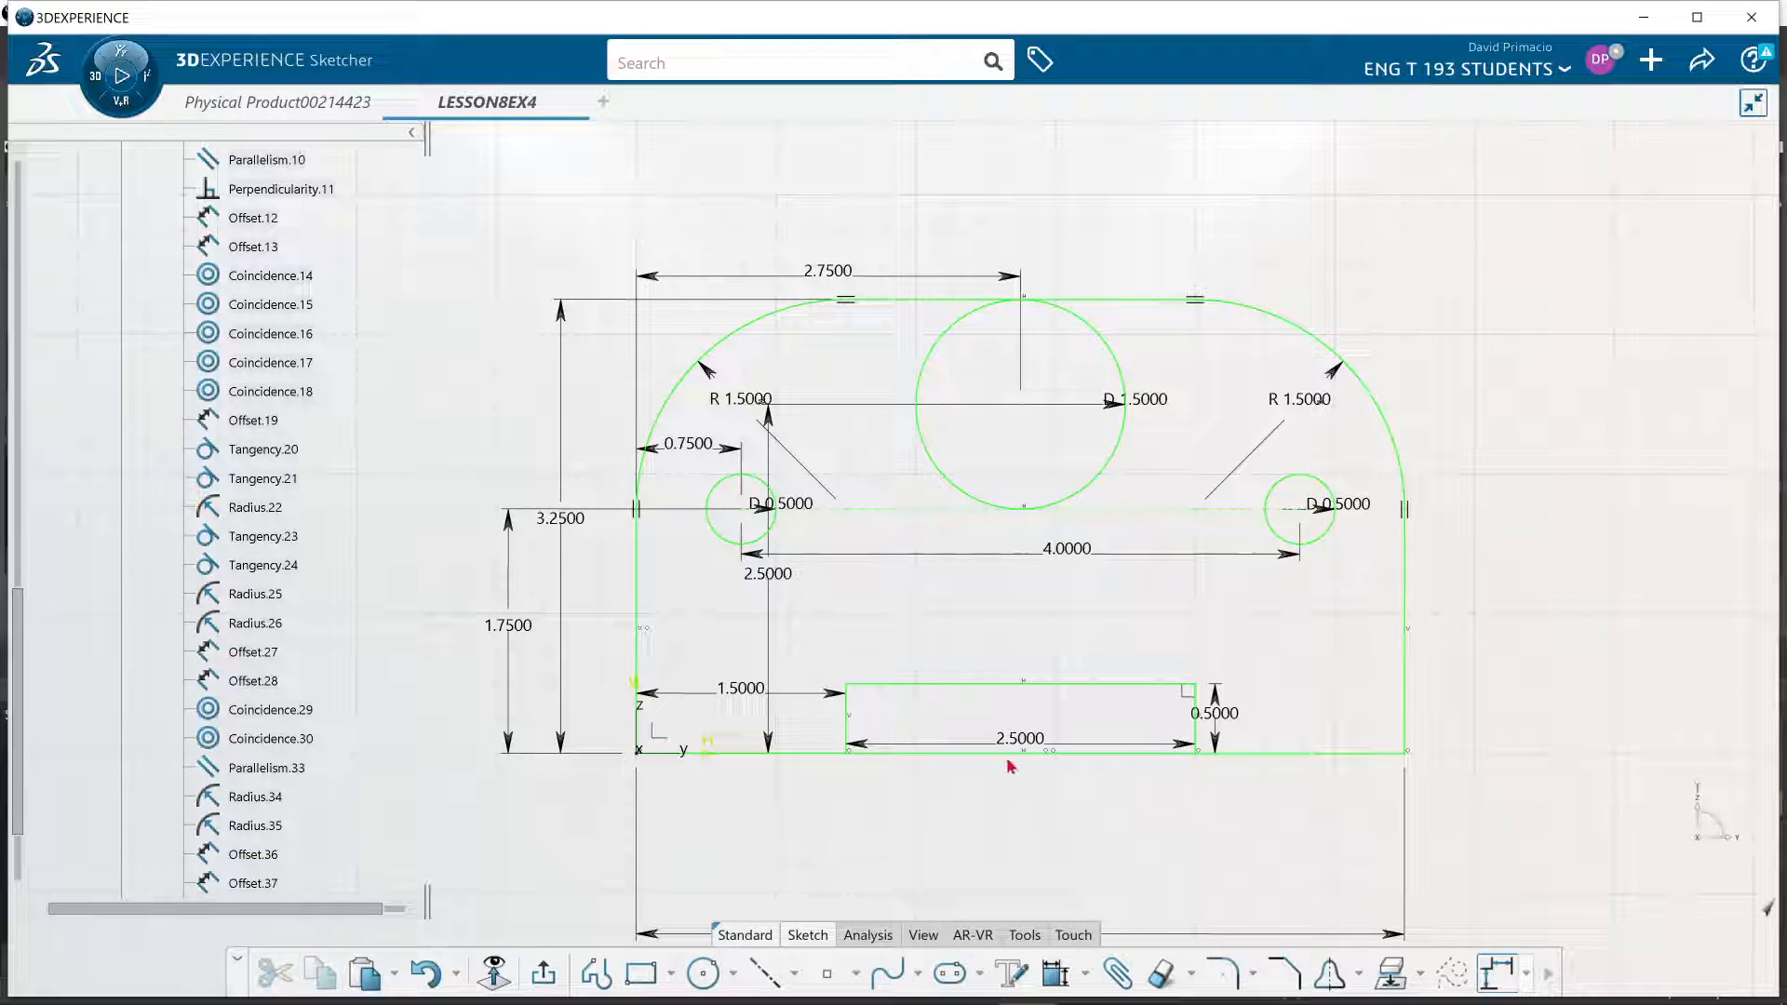
# Exit Sketch.1 and close the update diagnosis without repairing Pad.3
pyautogui.click(547, 968)
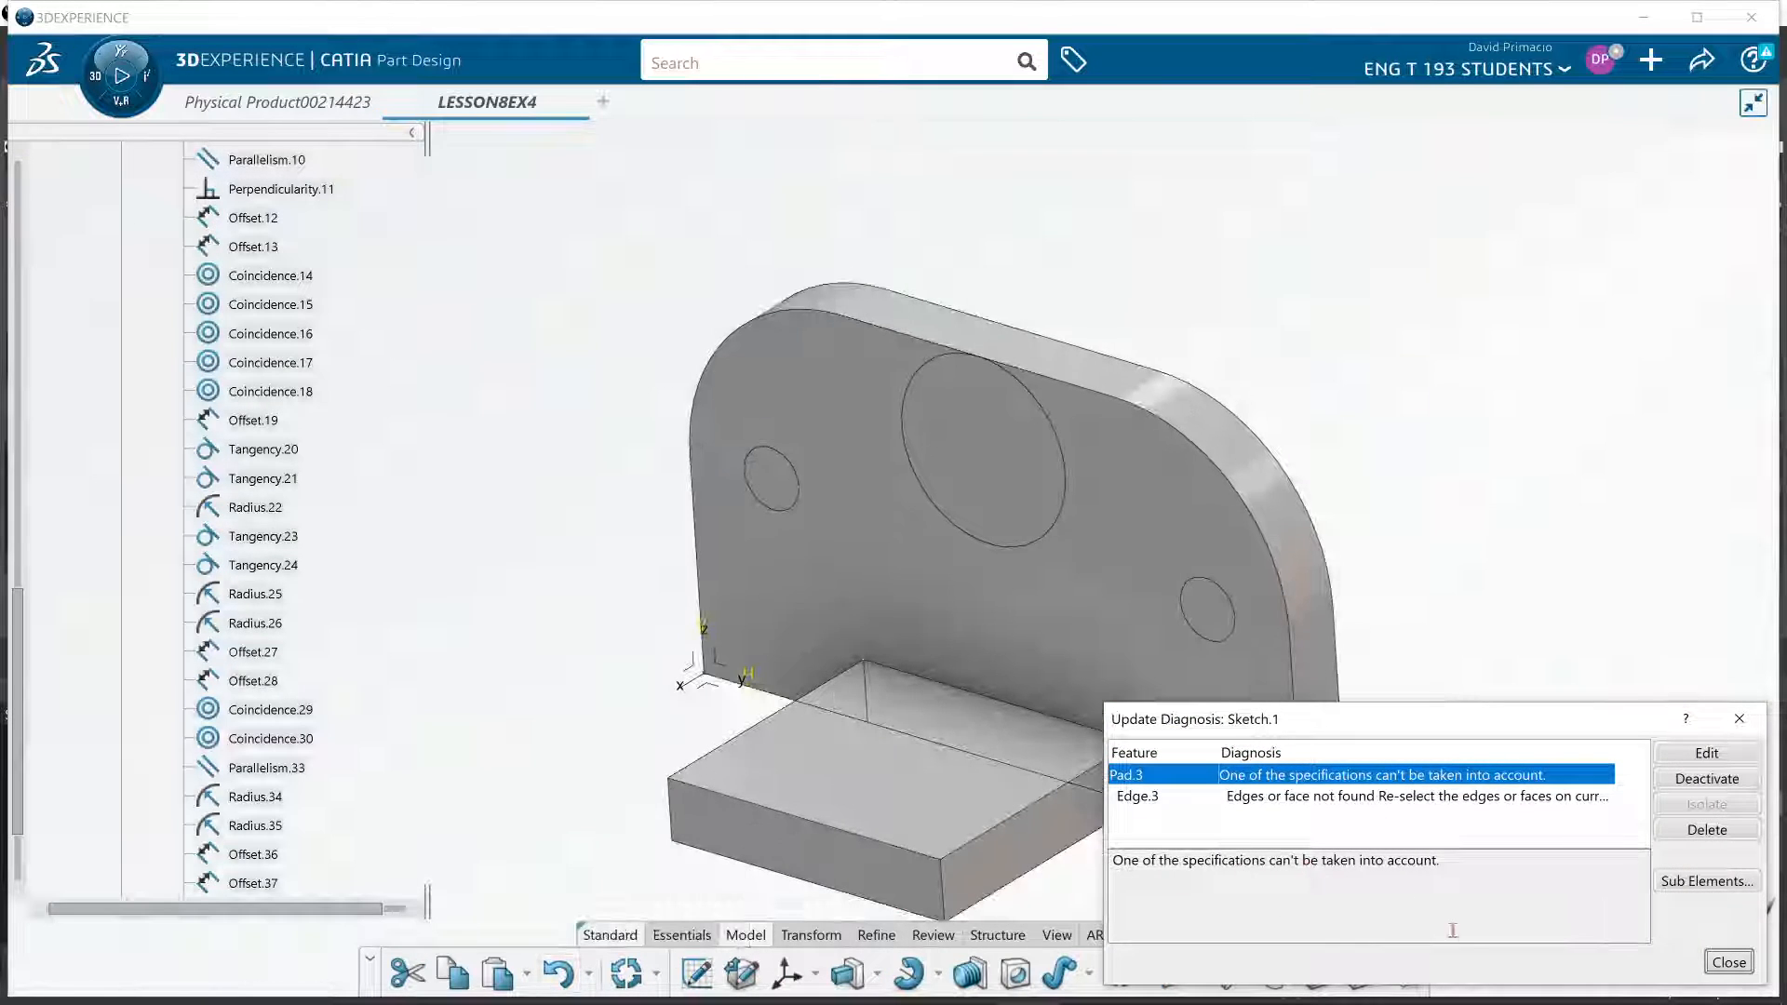
pyautogui.click(1727, 963)
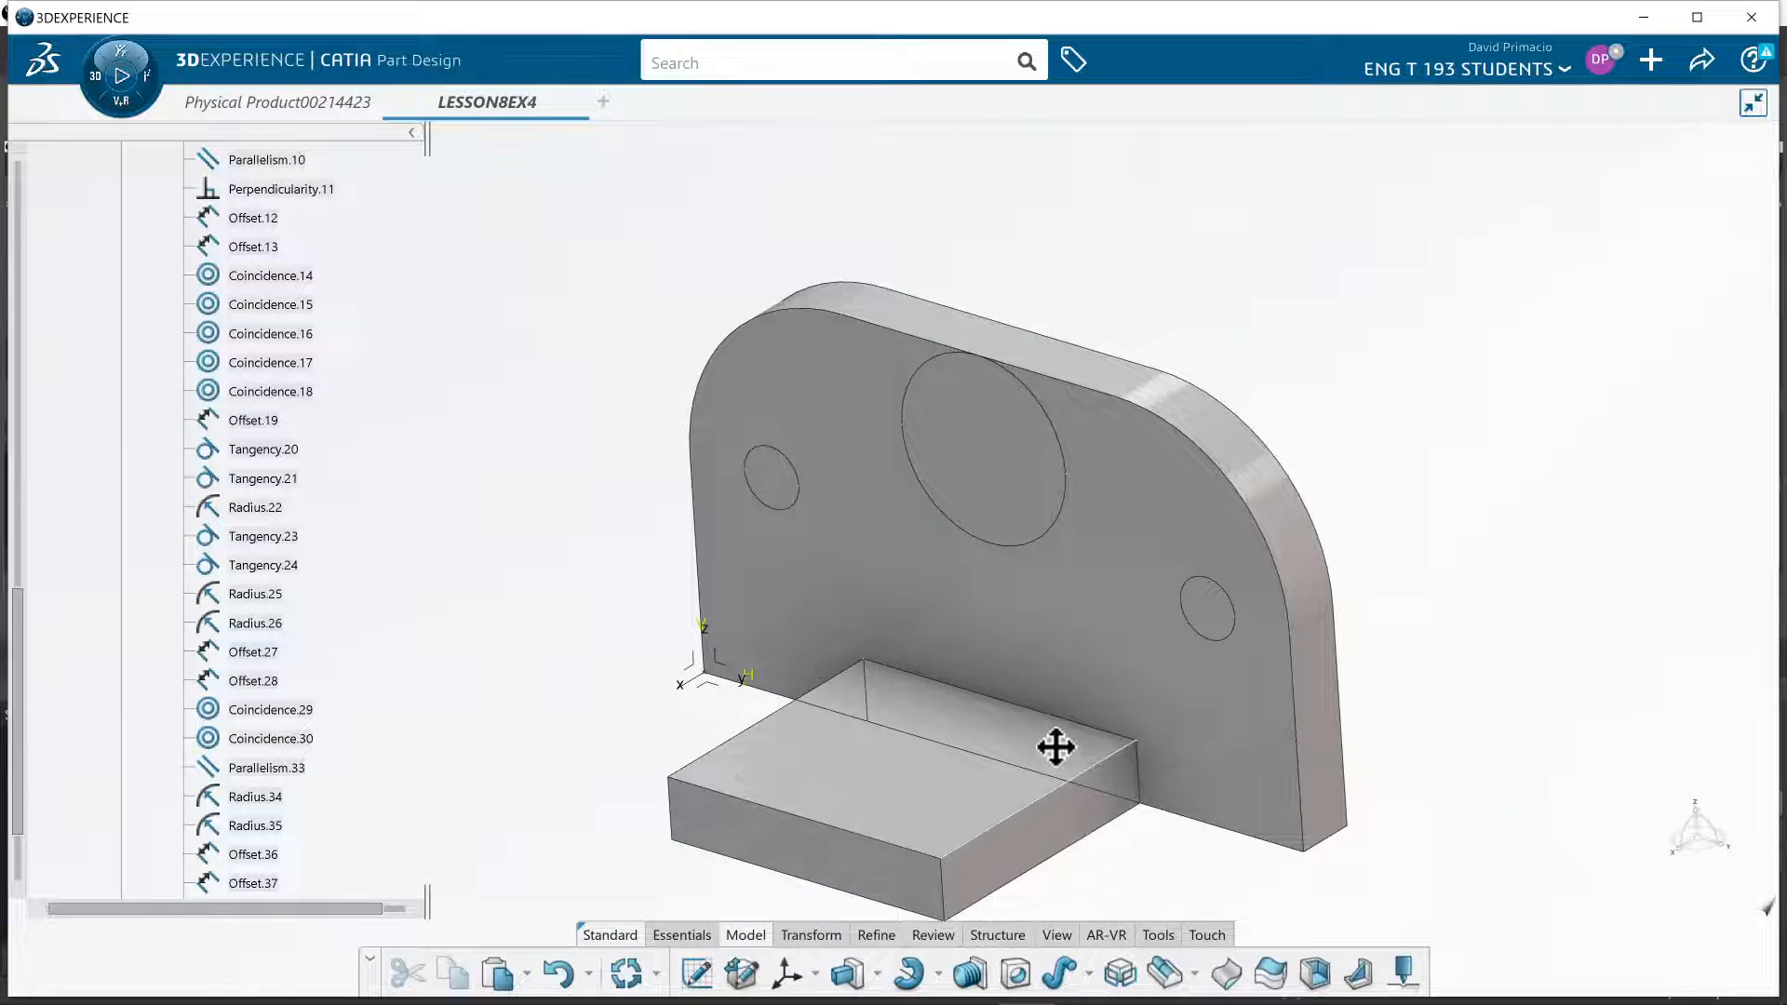
pyautogui.moveTo(1056, 748); pyautogui.dragTo(1095, 666, button='middle')
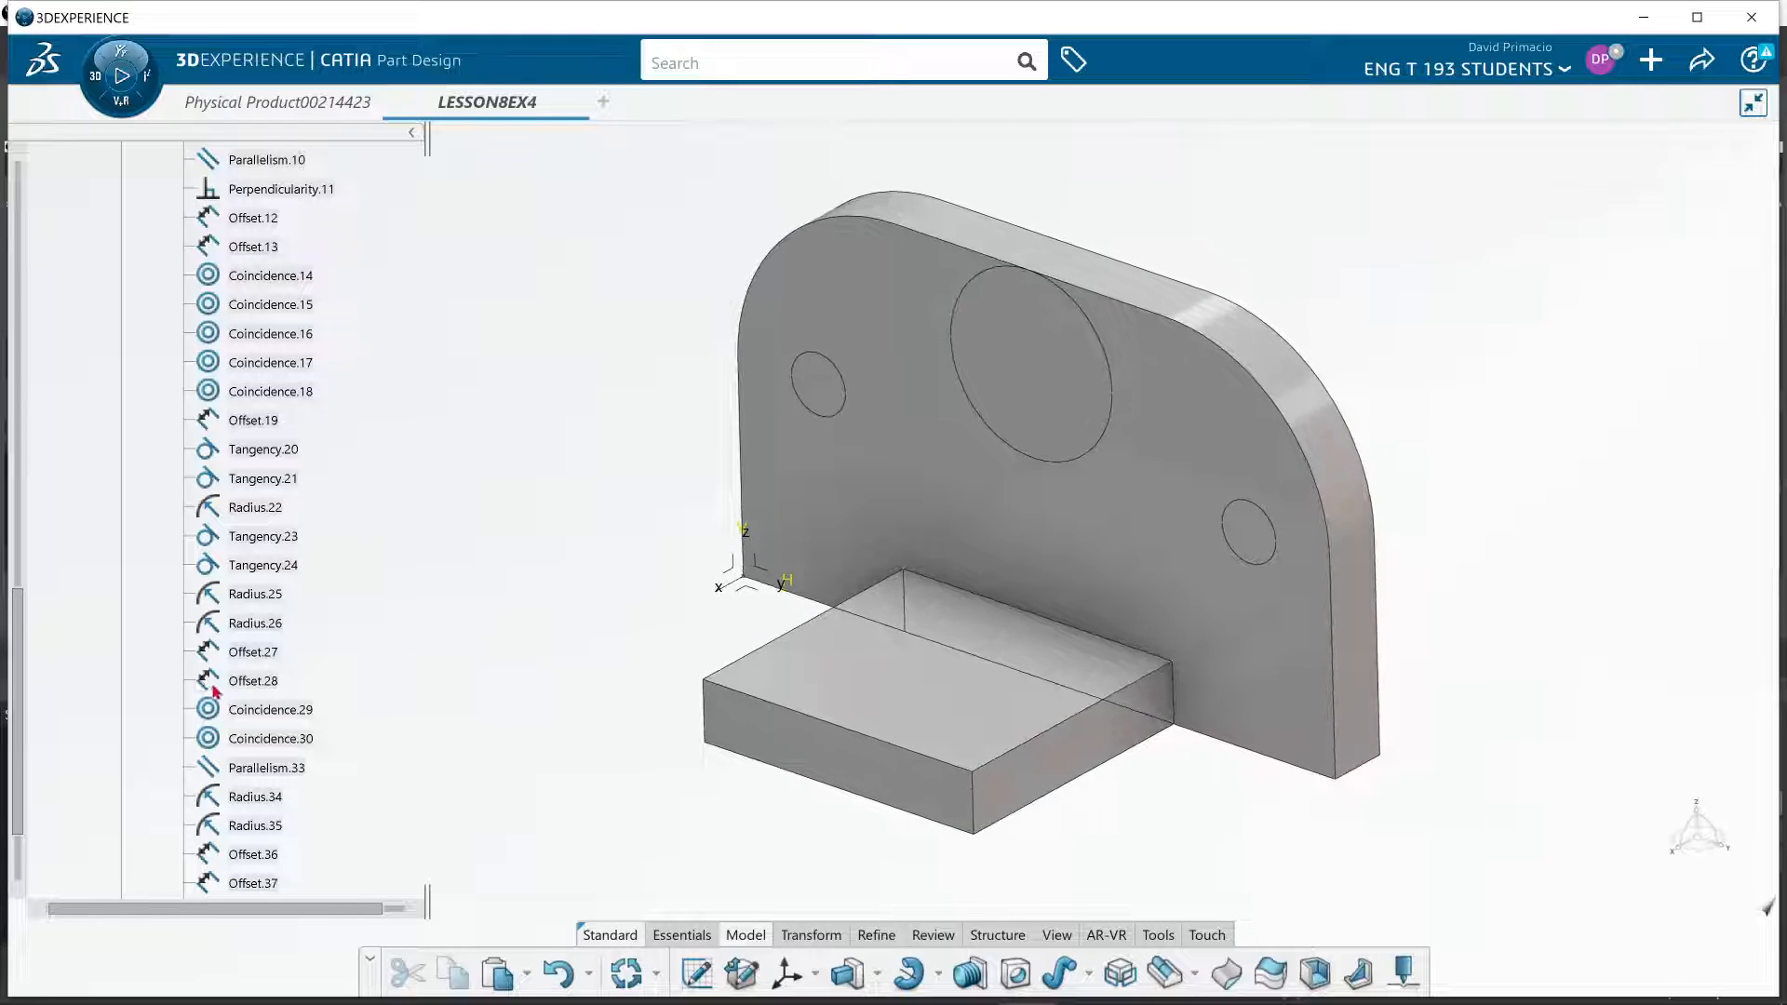
# Delete Pad.3 from the PartBody and collapse the Constraints and Pad.1 branches in the tree
pyautogui.scroll(8, 214, 692)
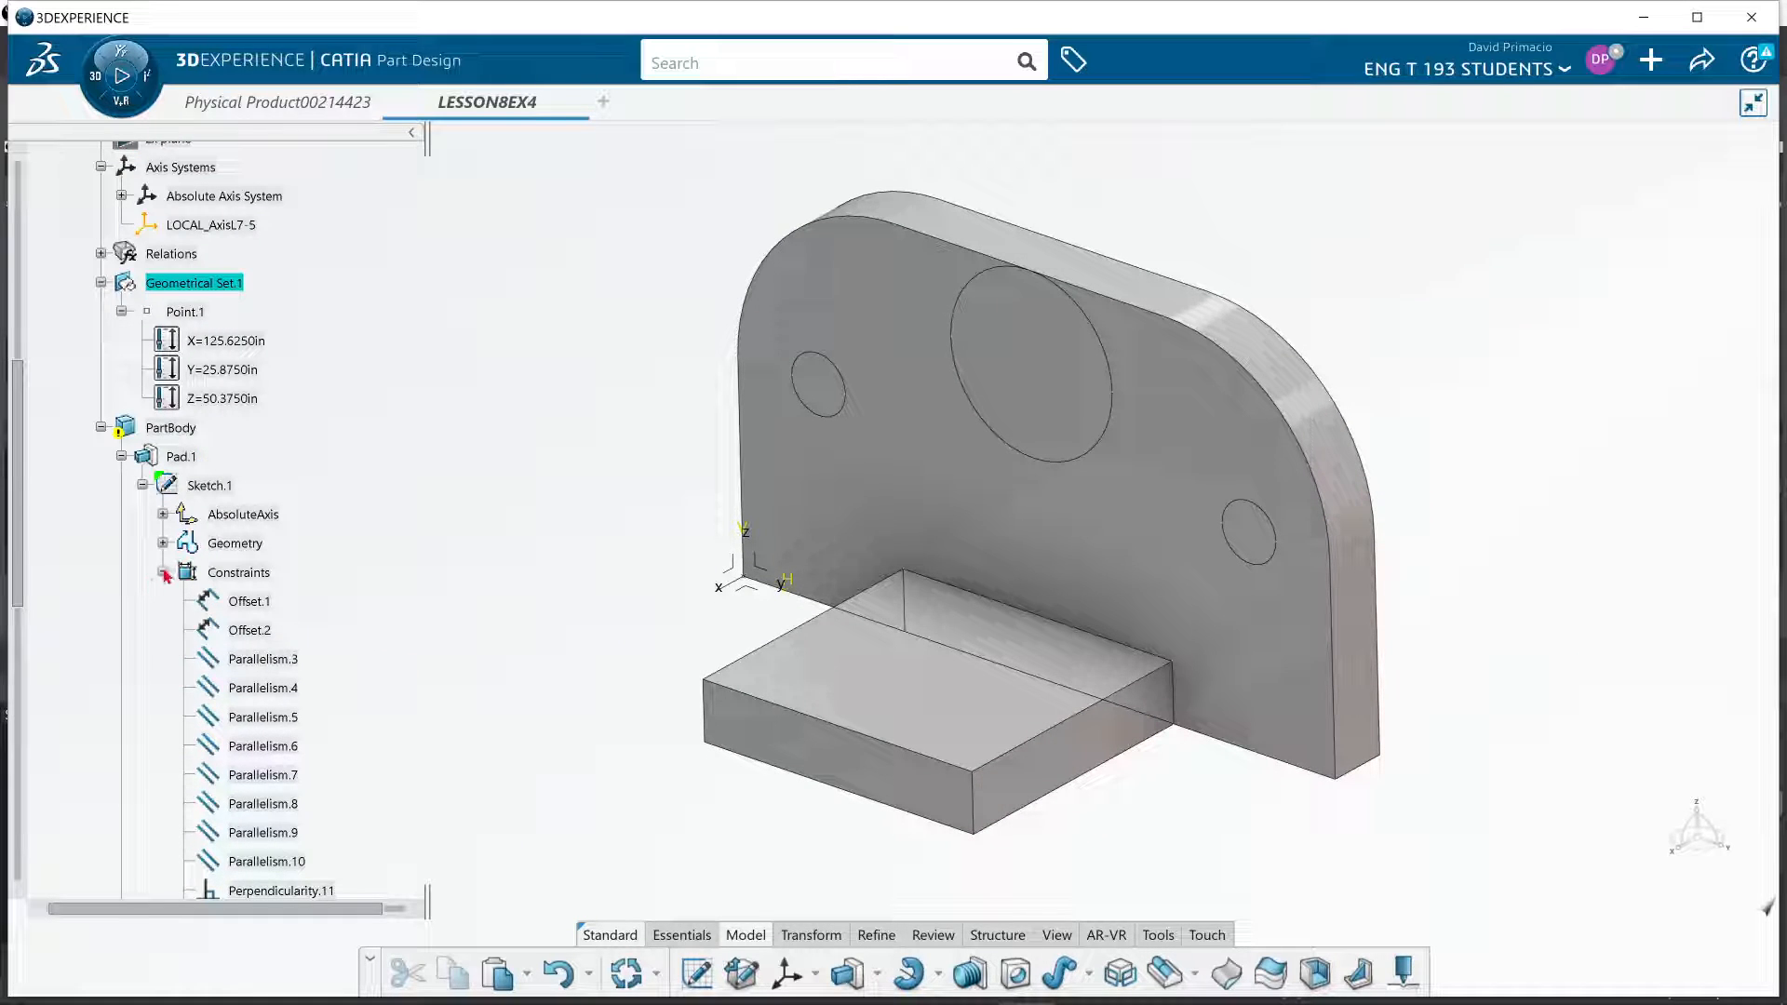
pyautogui.click(163, 573)
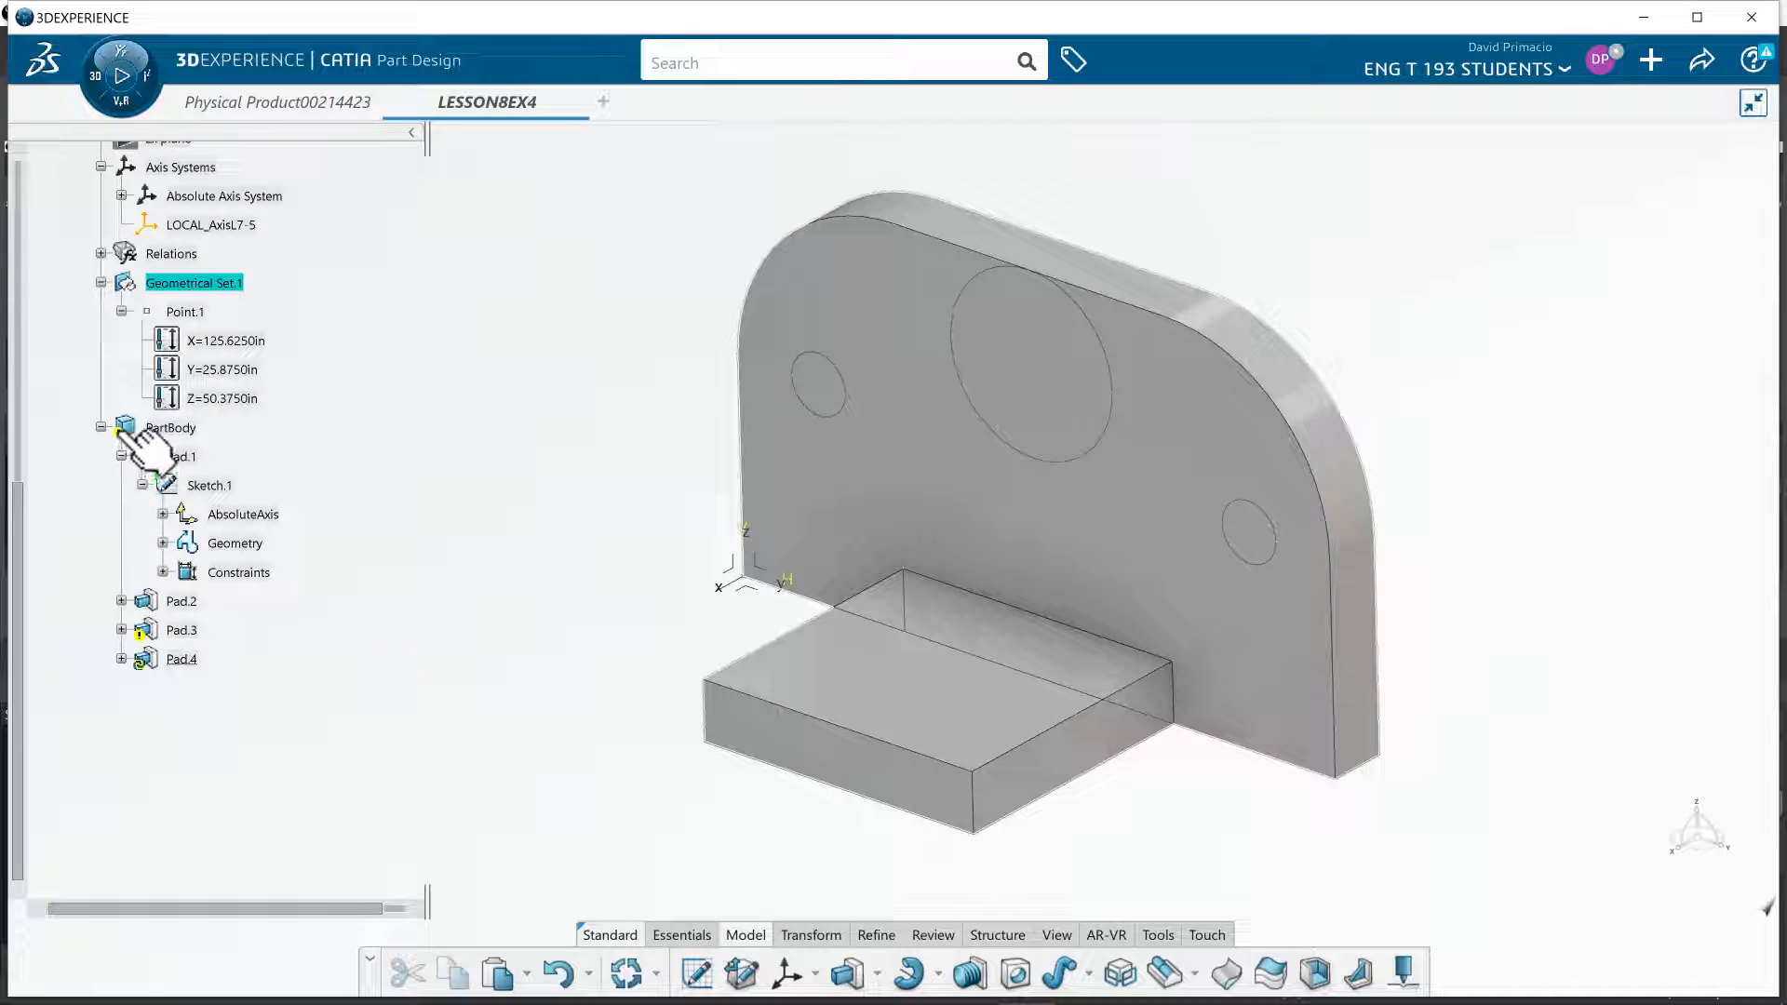
pyautogui.click(191, 631)
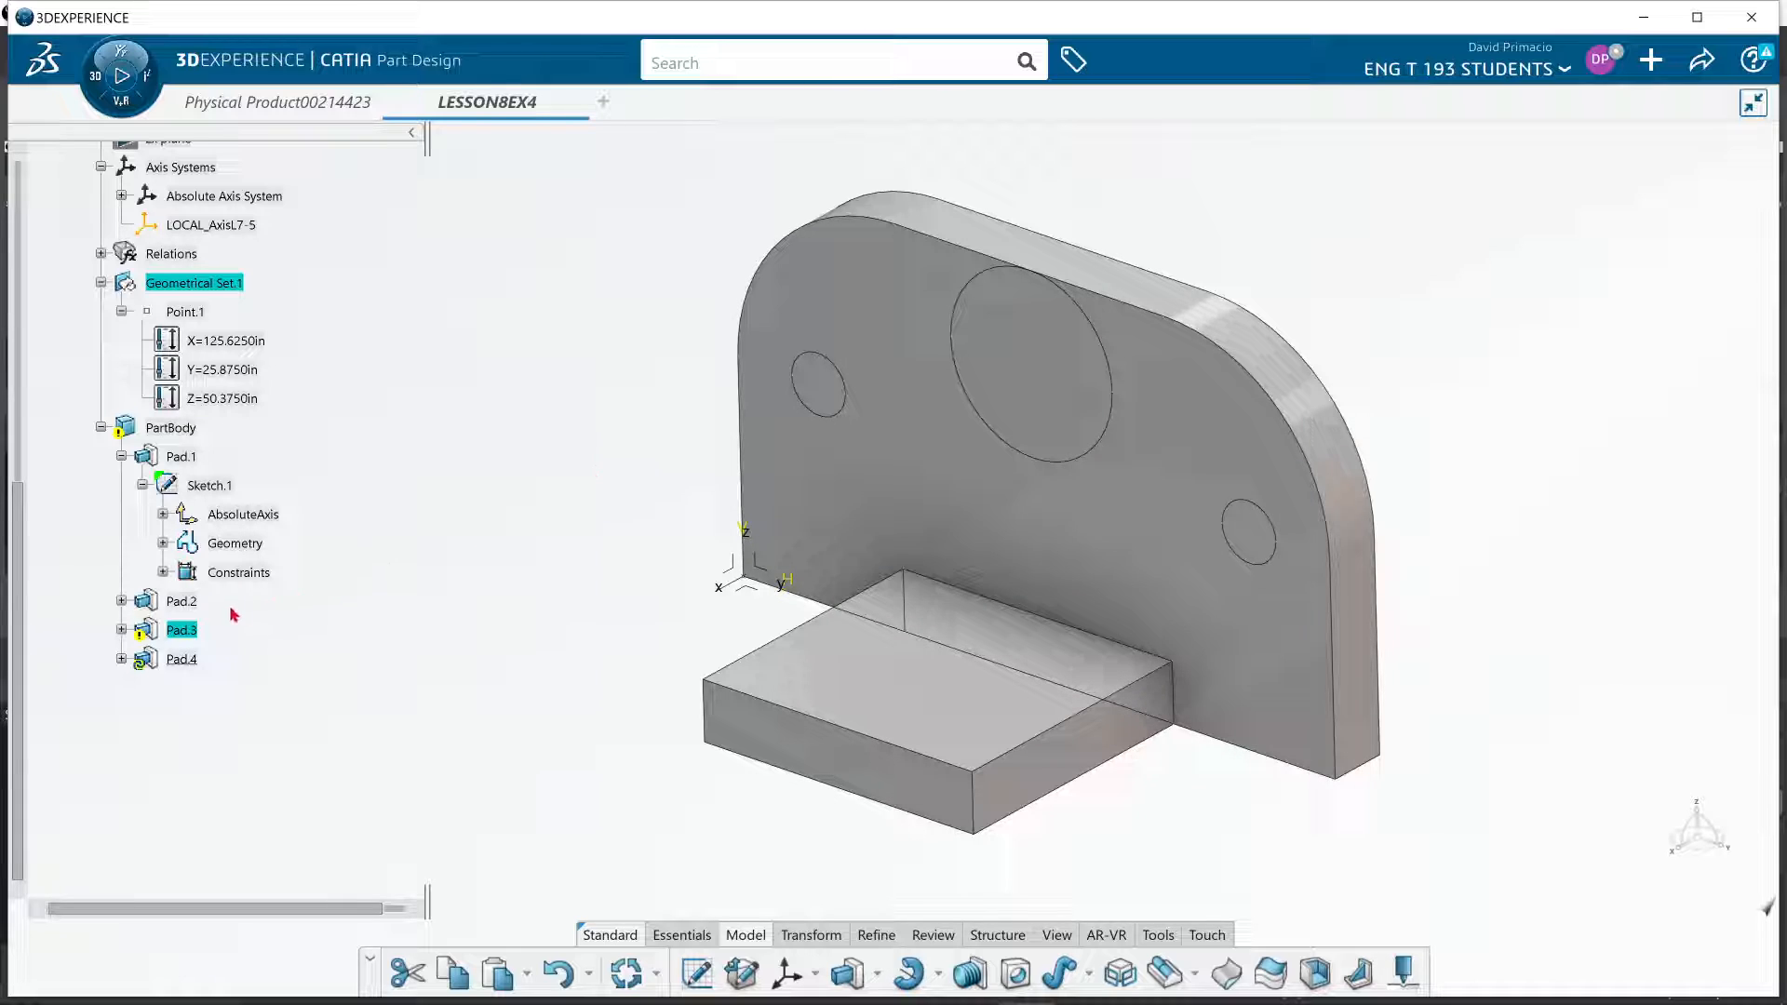
pyautogui.rightClick(179, 631)
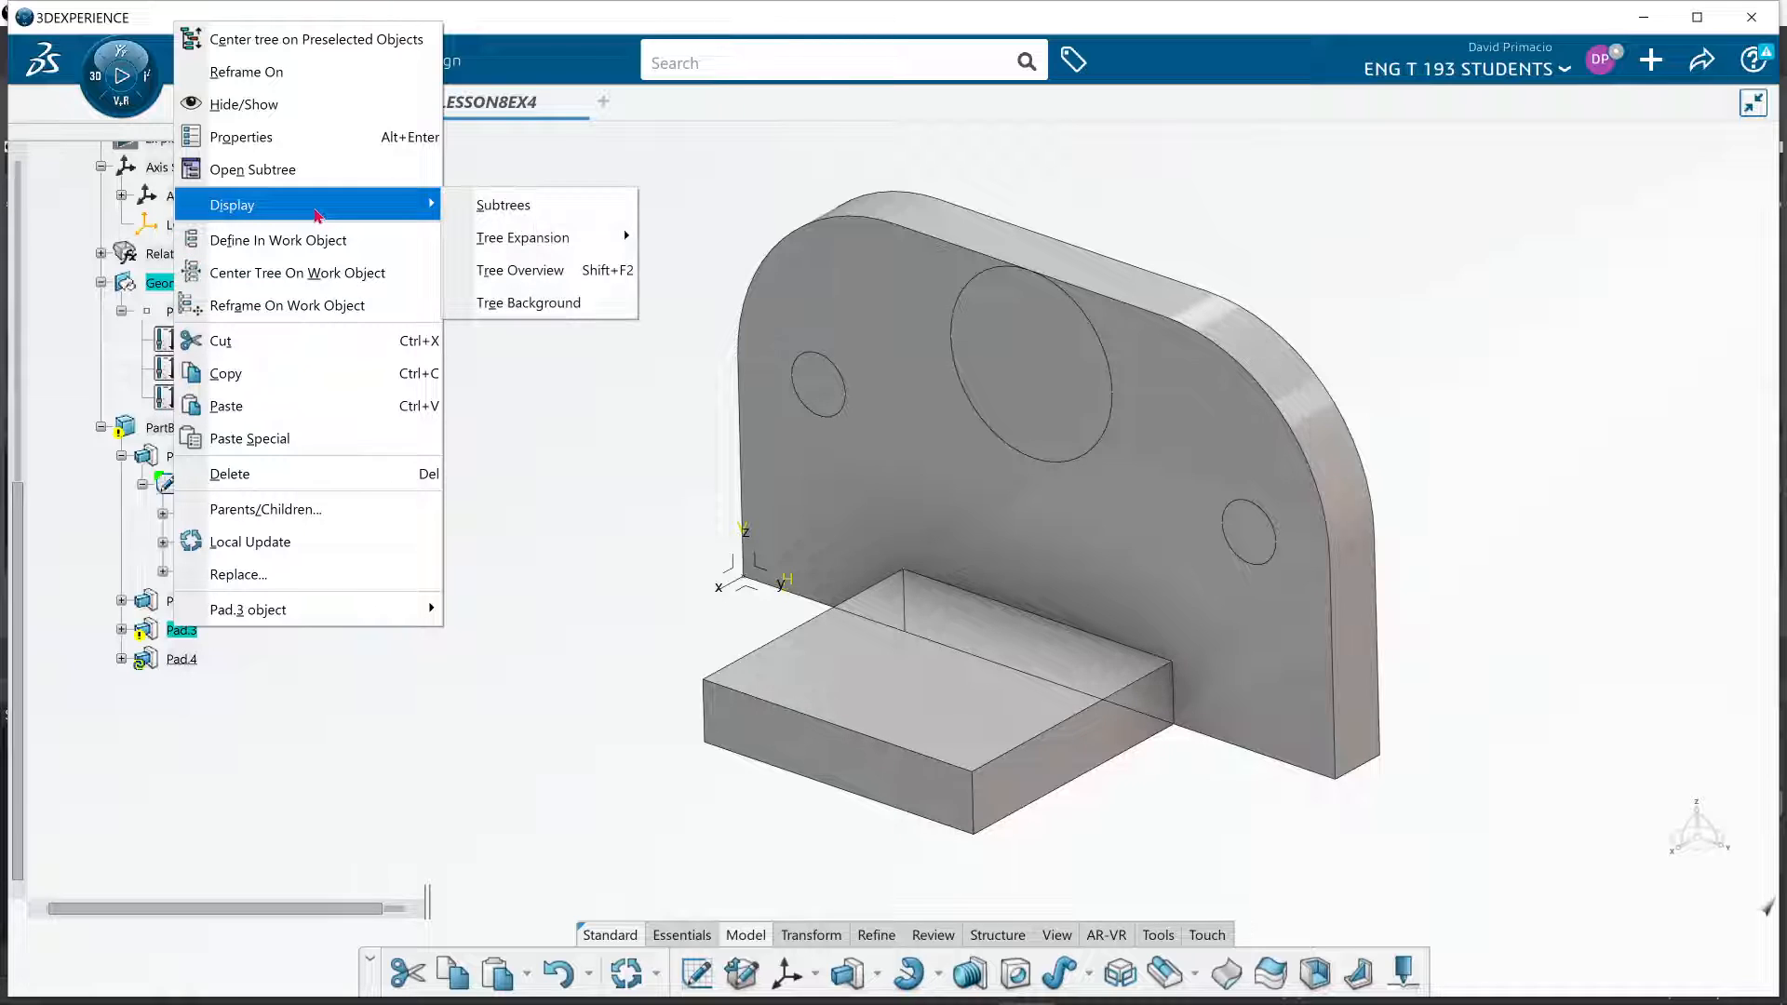
pyautogui.click(336, 475)
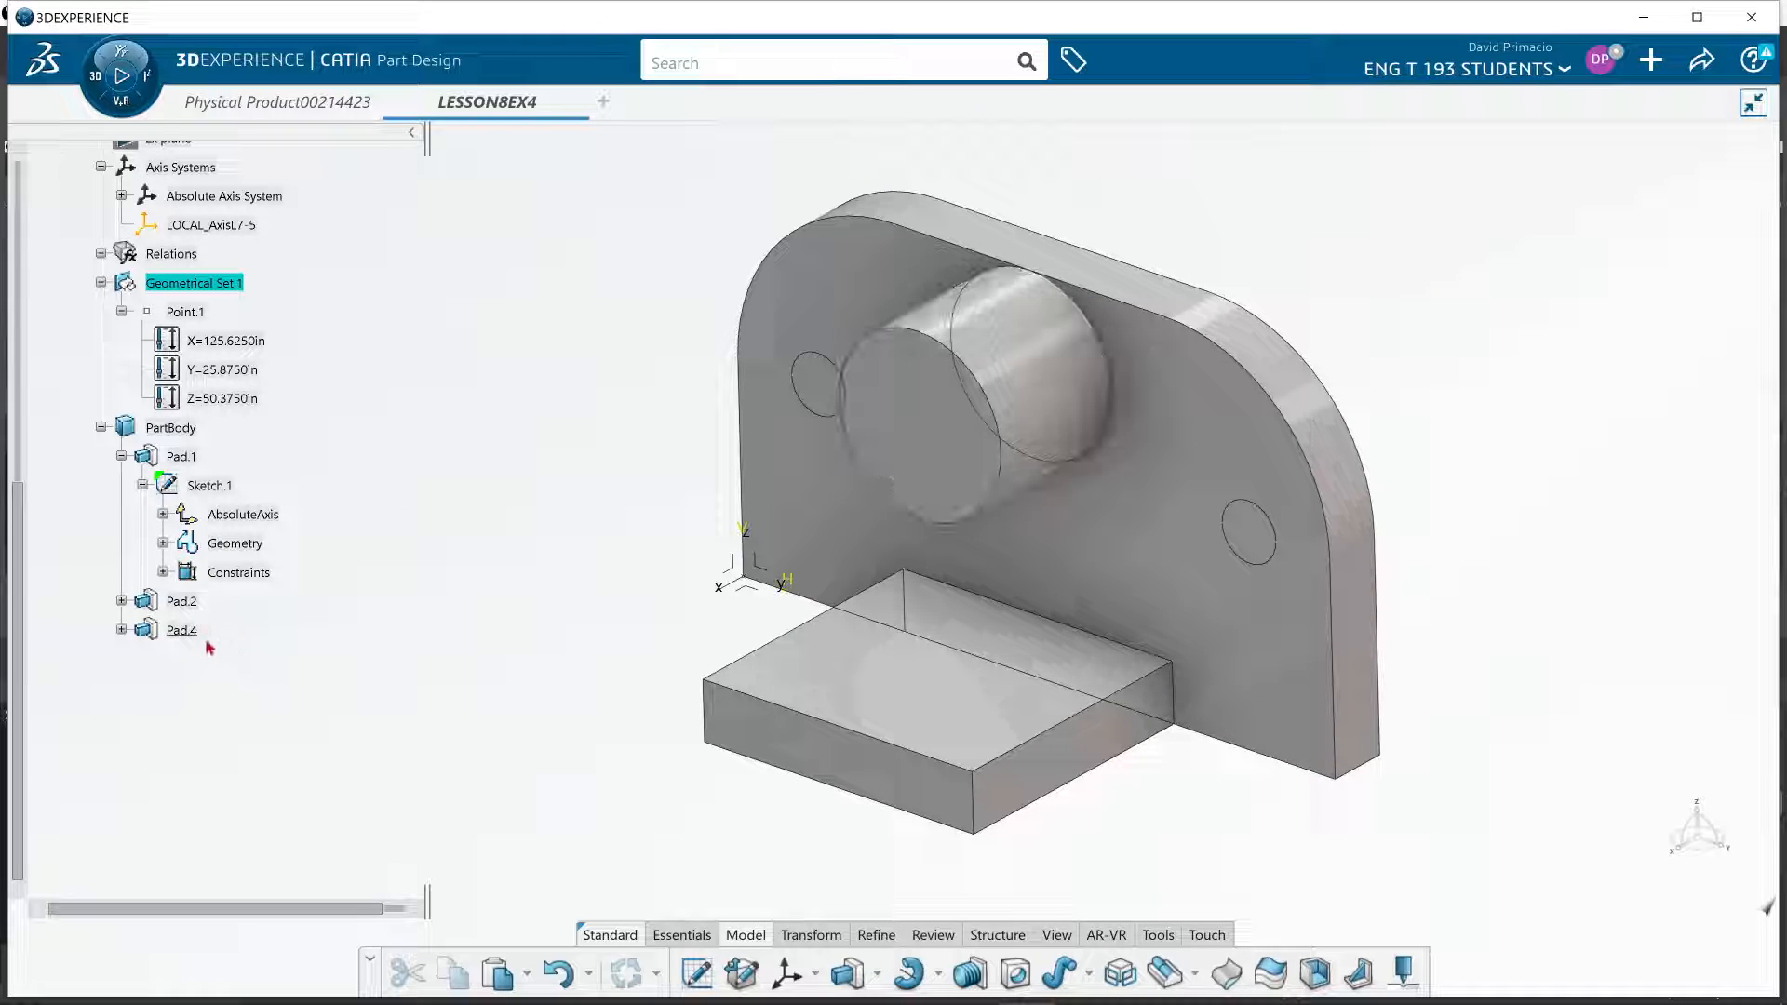
pyautogui.click(121, 456)
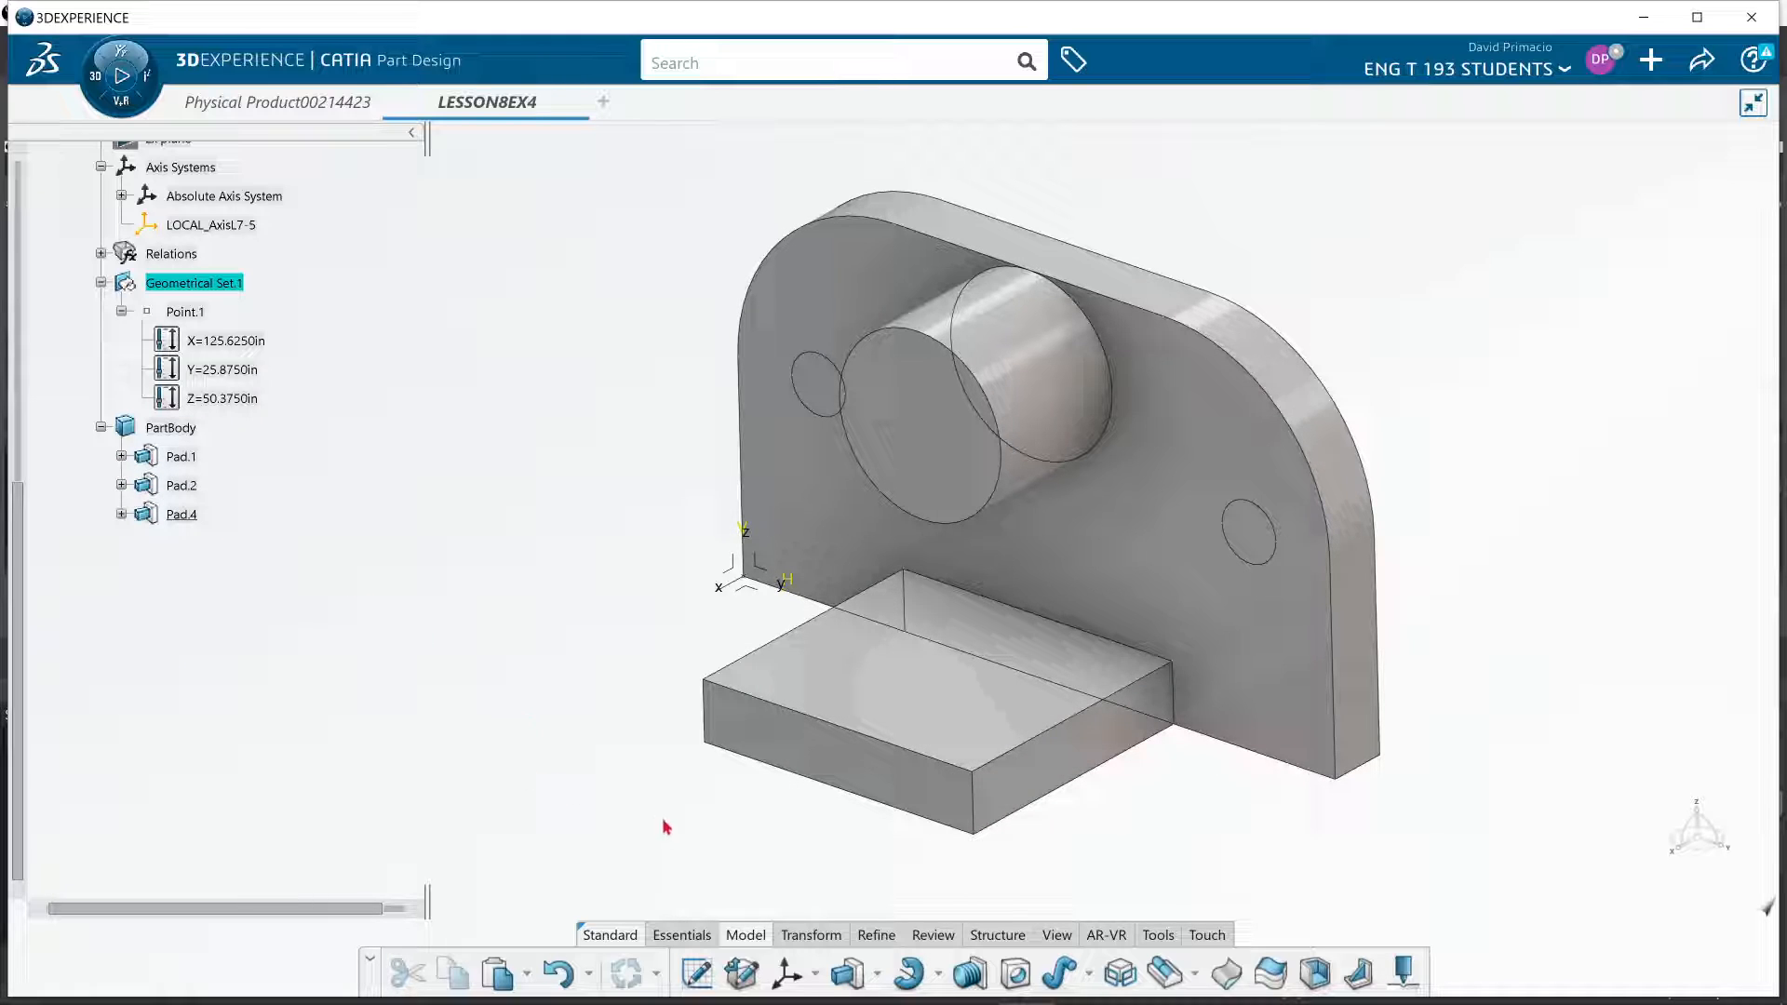
# Create a pad with a first limit length of 1 in, using the two small circles of Sketch.1 as sub-element profiles
pyautogui.click(848, 973)
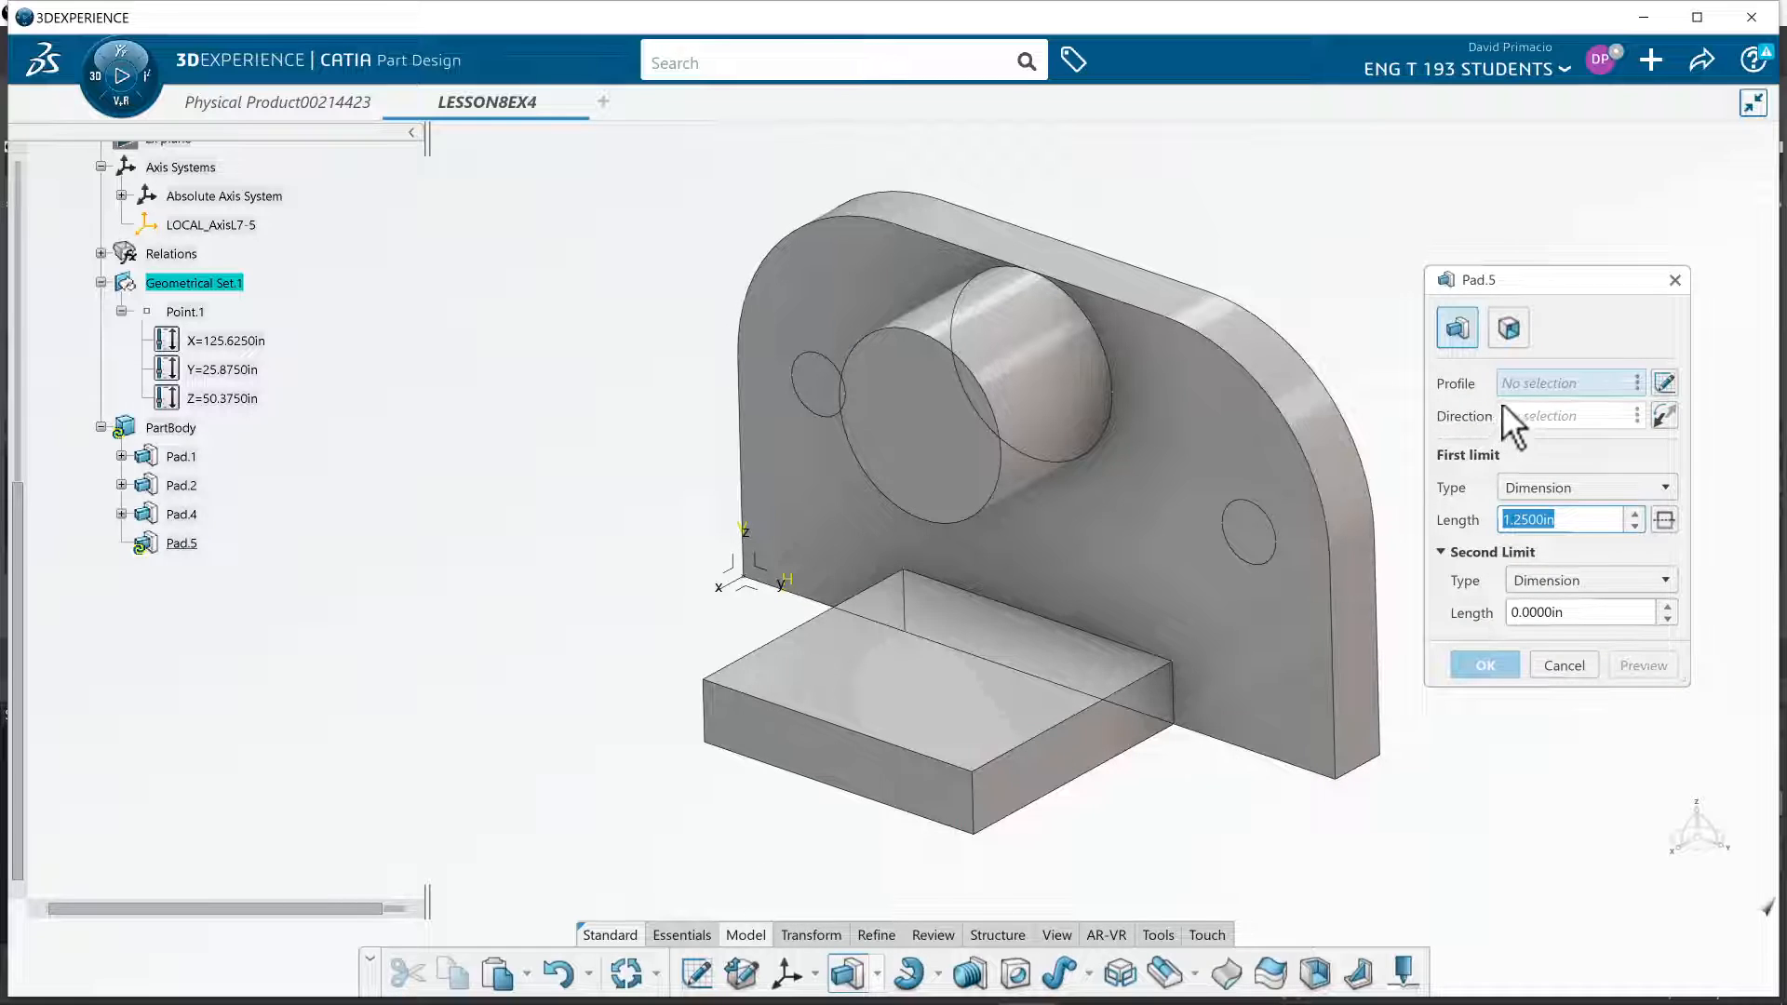
pyautogui.rightClick(1523, 384)
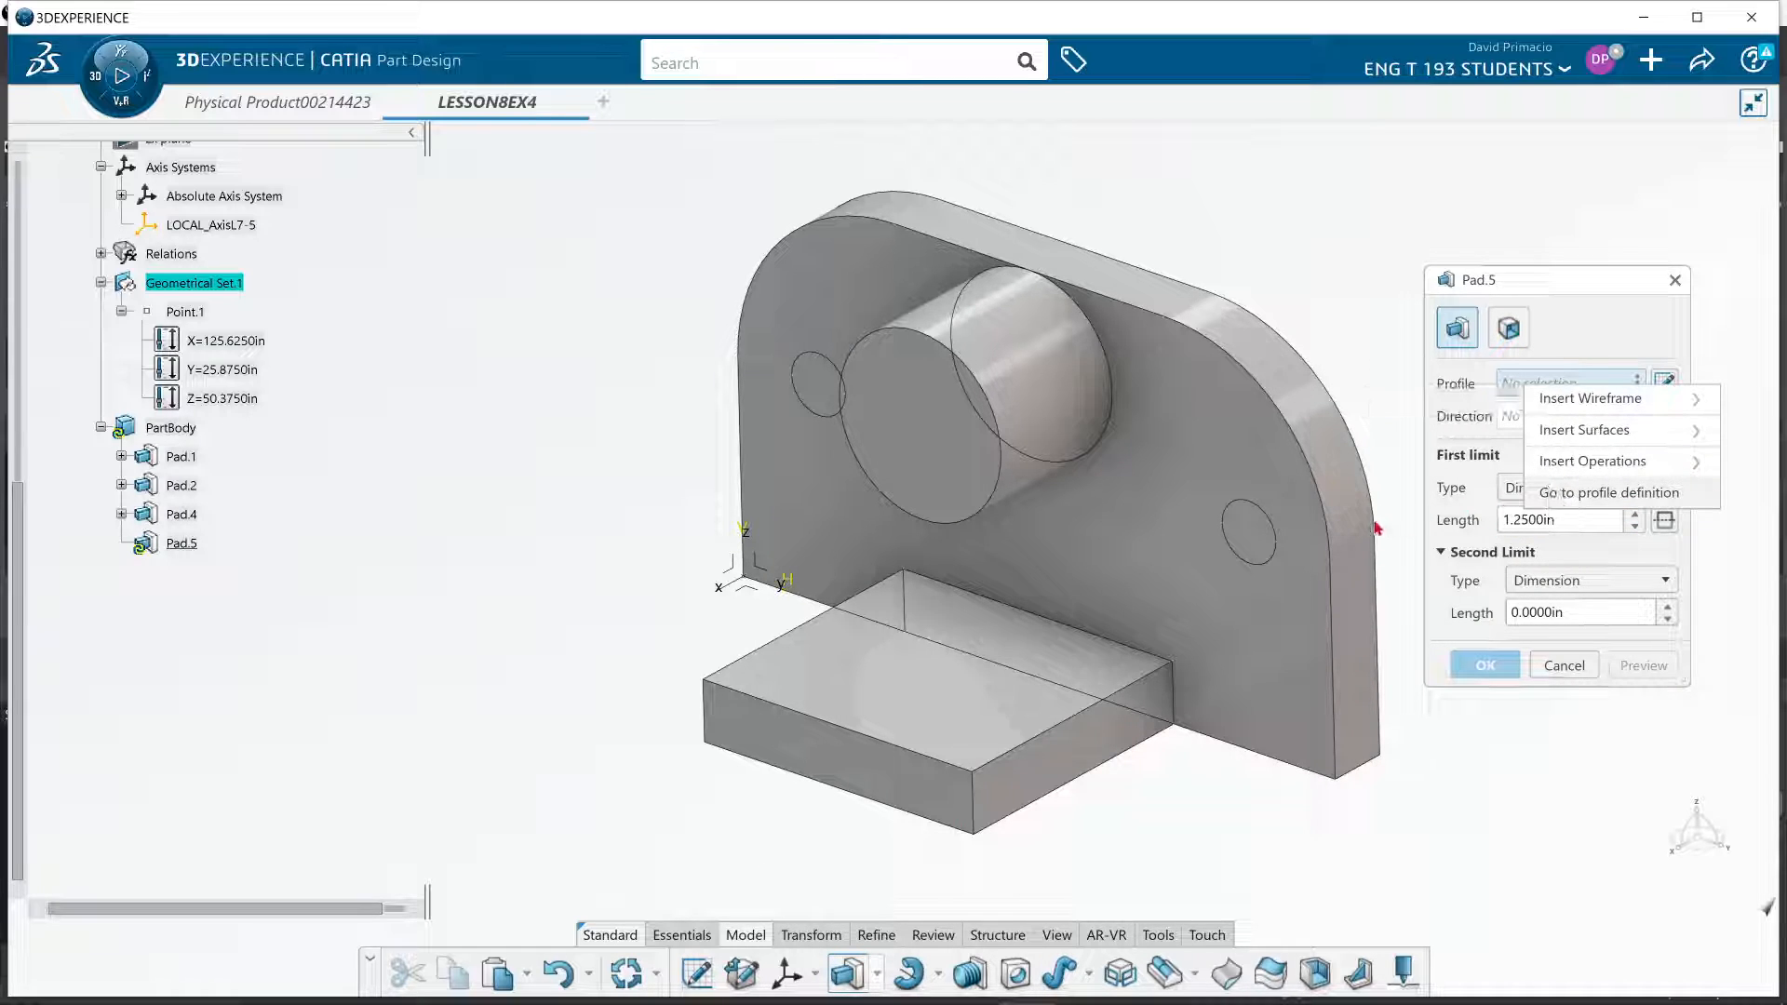
pyautogui.click(1564, 492)
pyautogui.click(1268, 534)
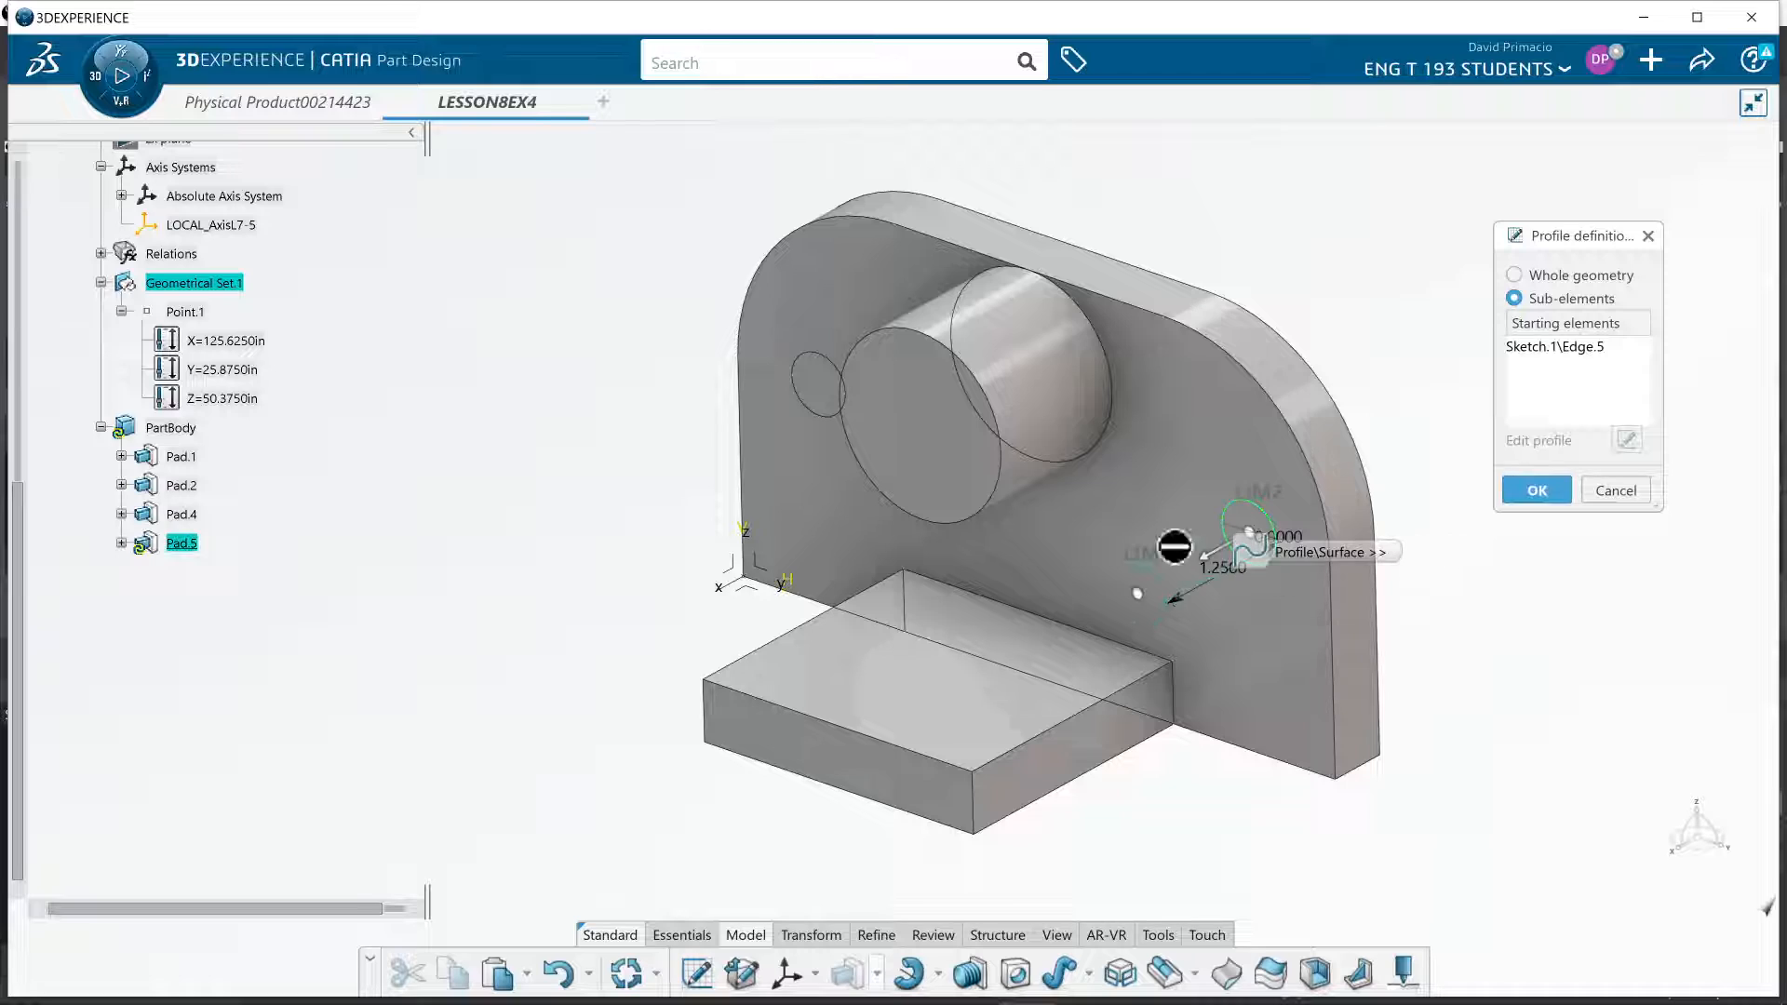
pyautogui.click(838, 400)
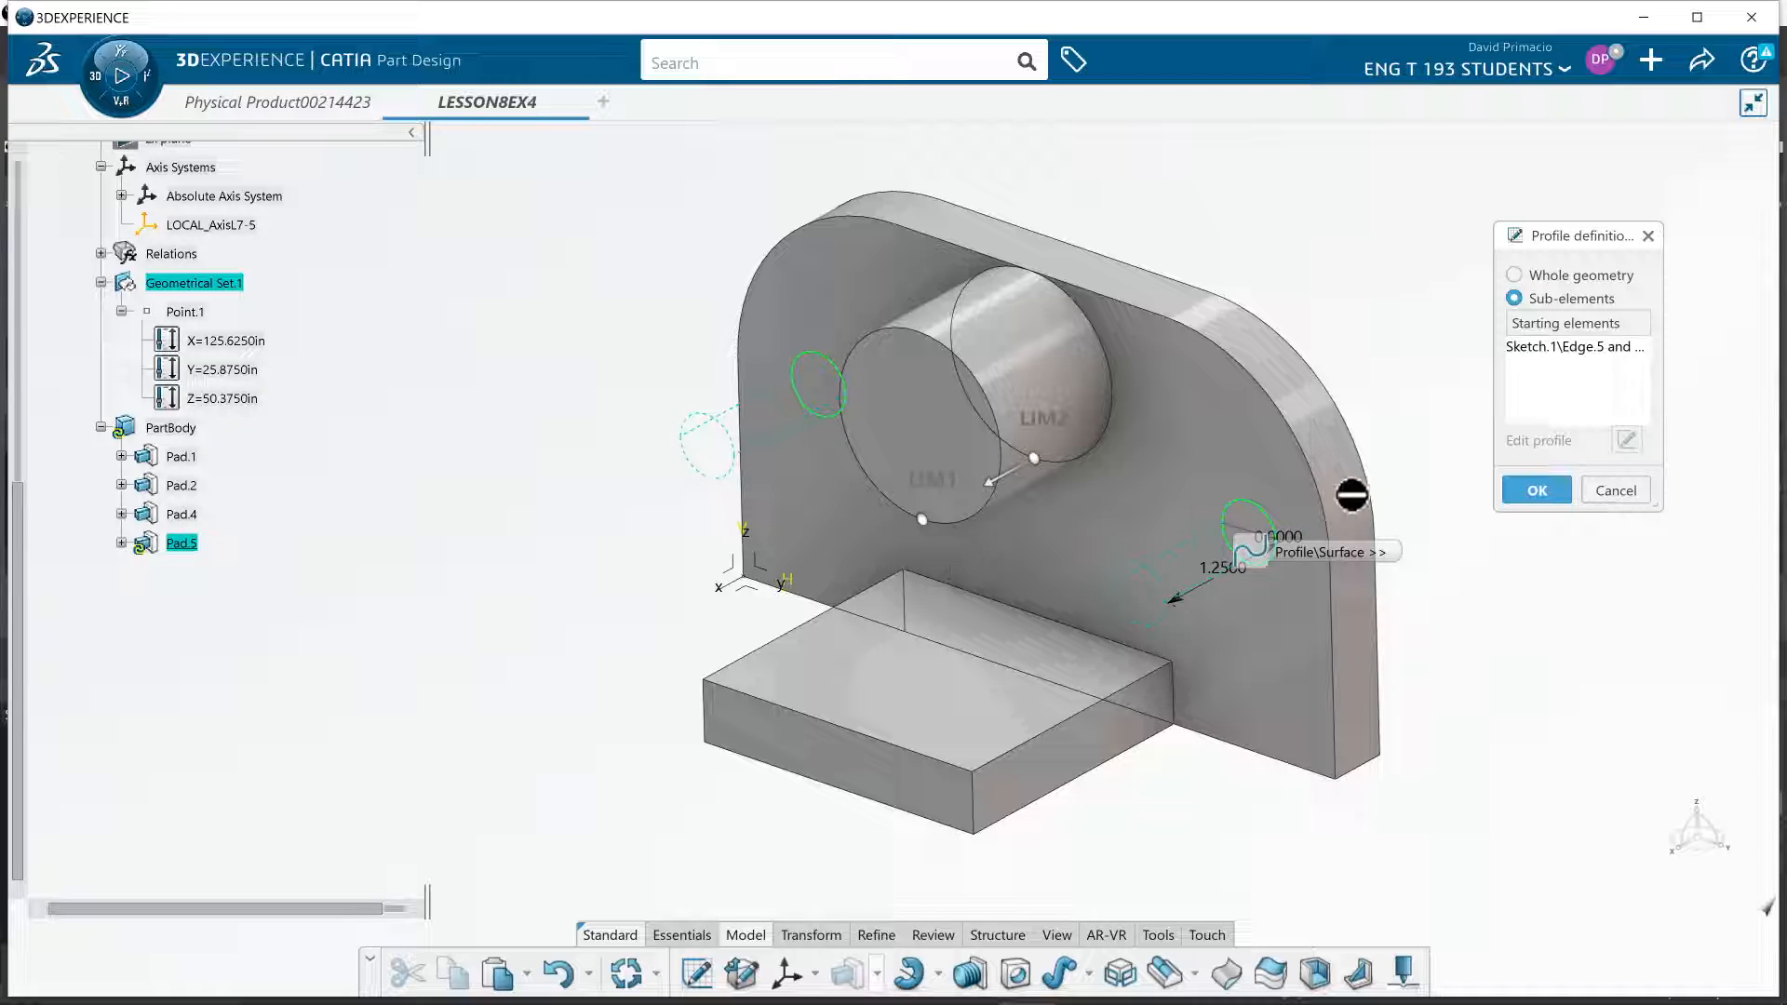
pyautogui.click(1532, 486)
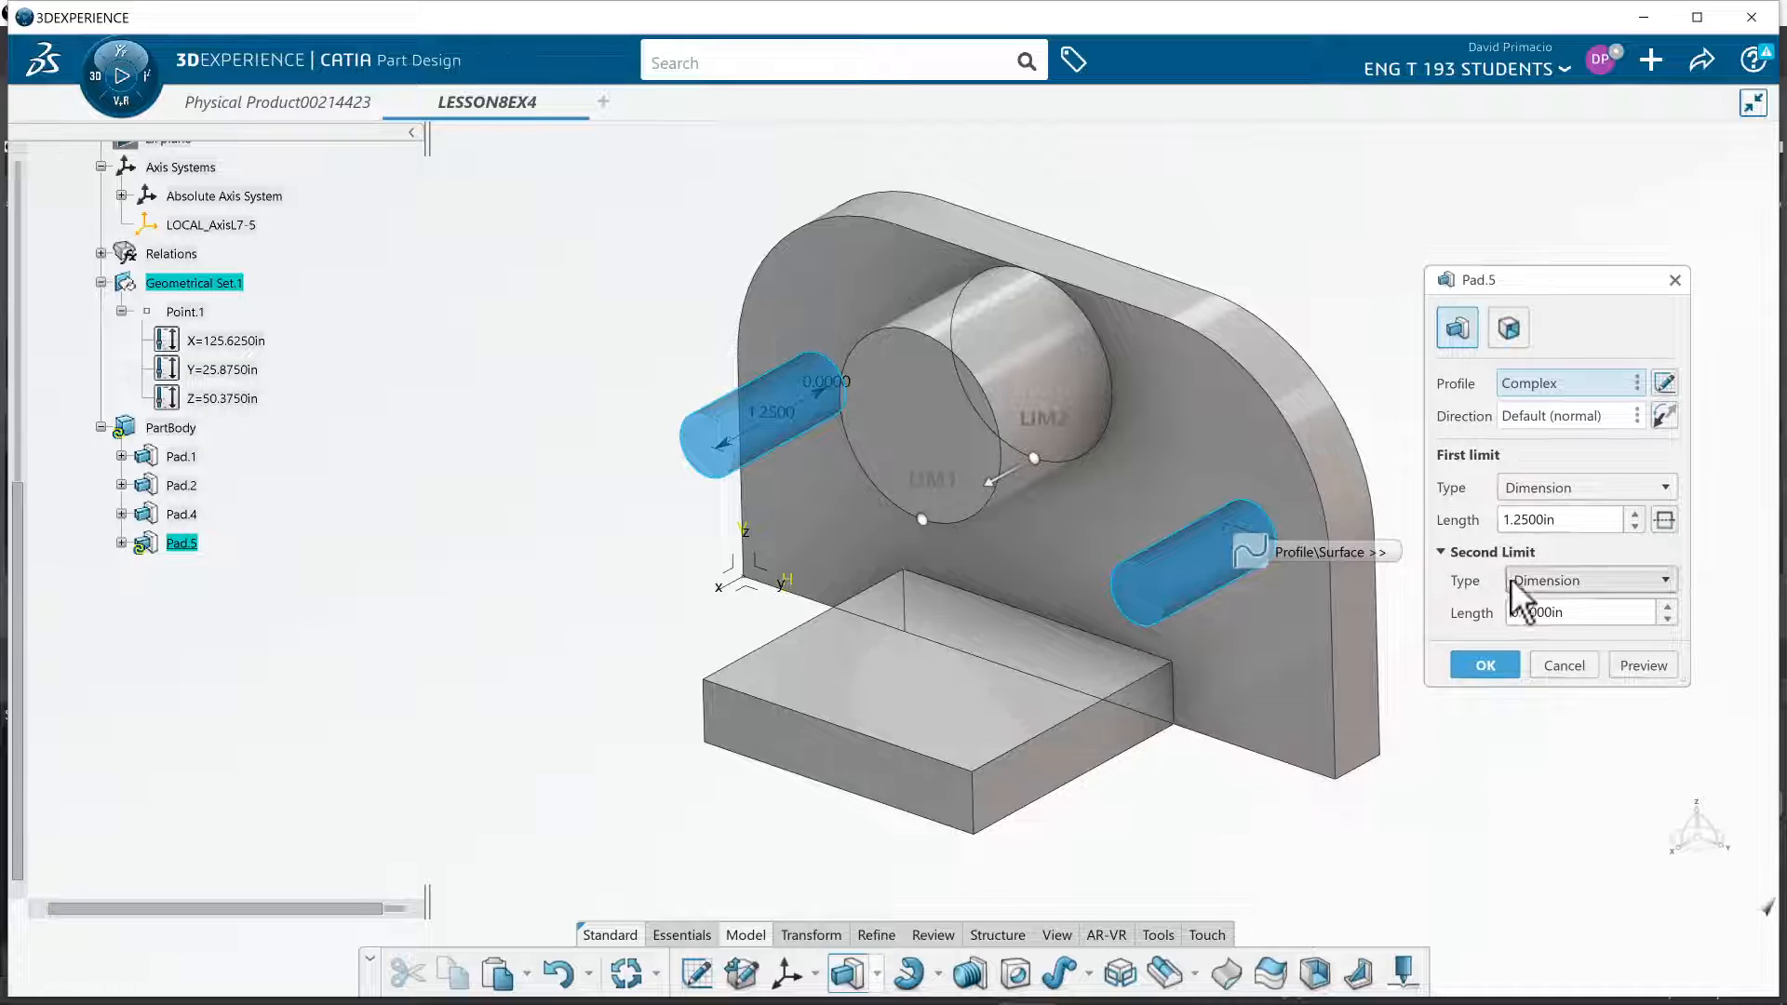
pyautogui.moveTo(1572, 519); pyautogui.dragTo(1474, 514)
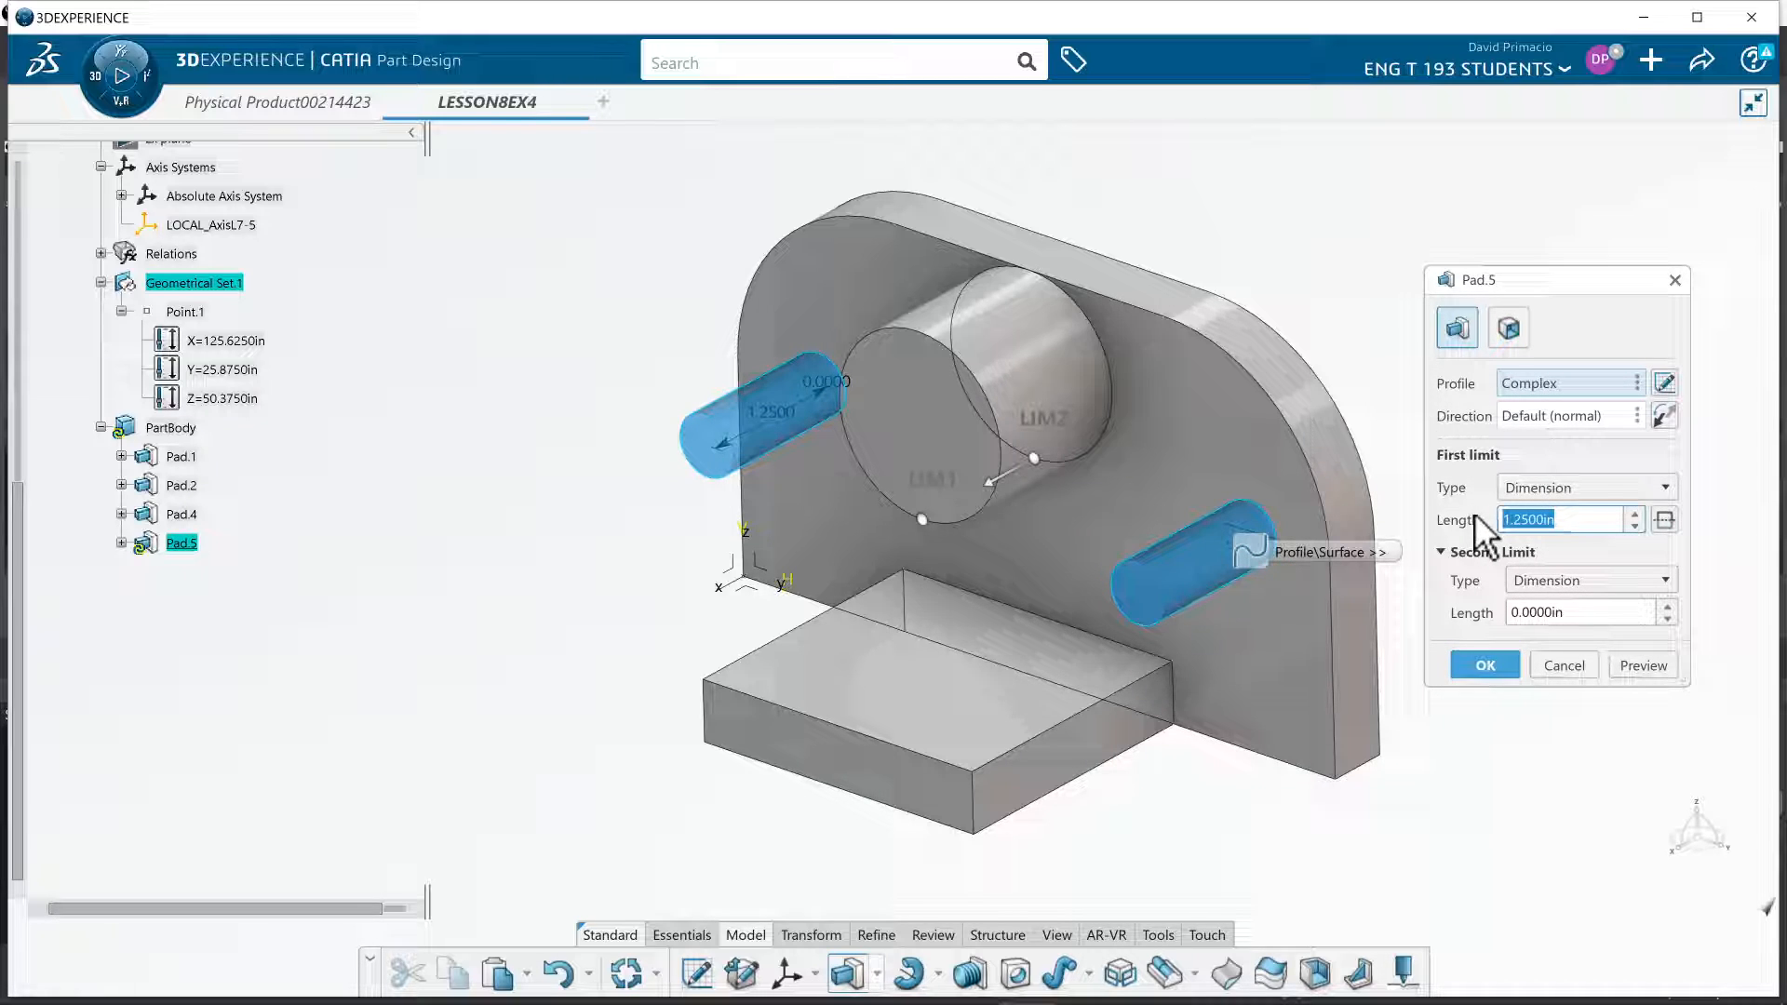
pyautogui.write('1')
pyautogui.press('Return')
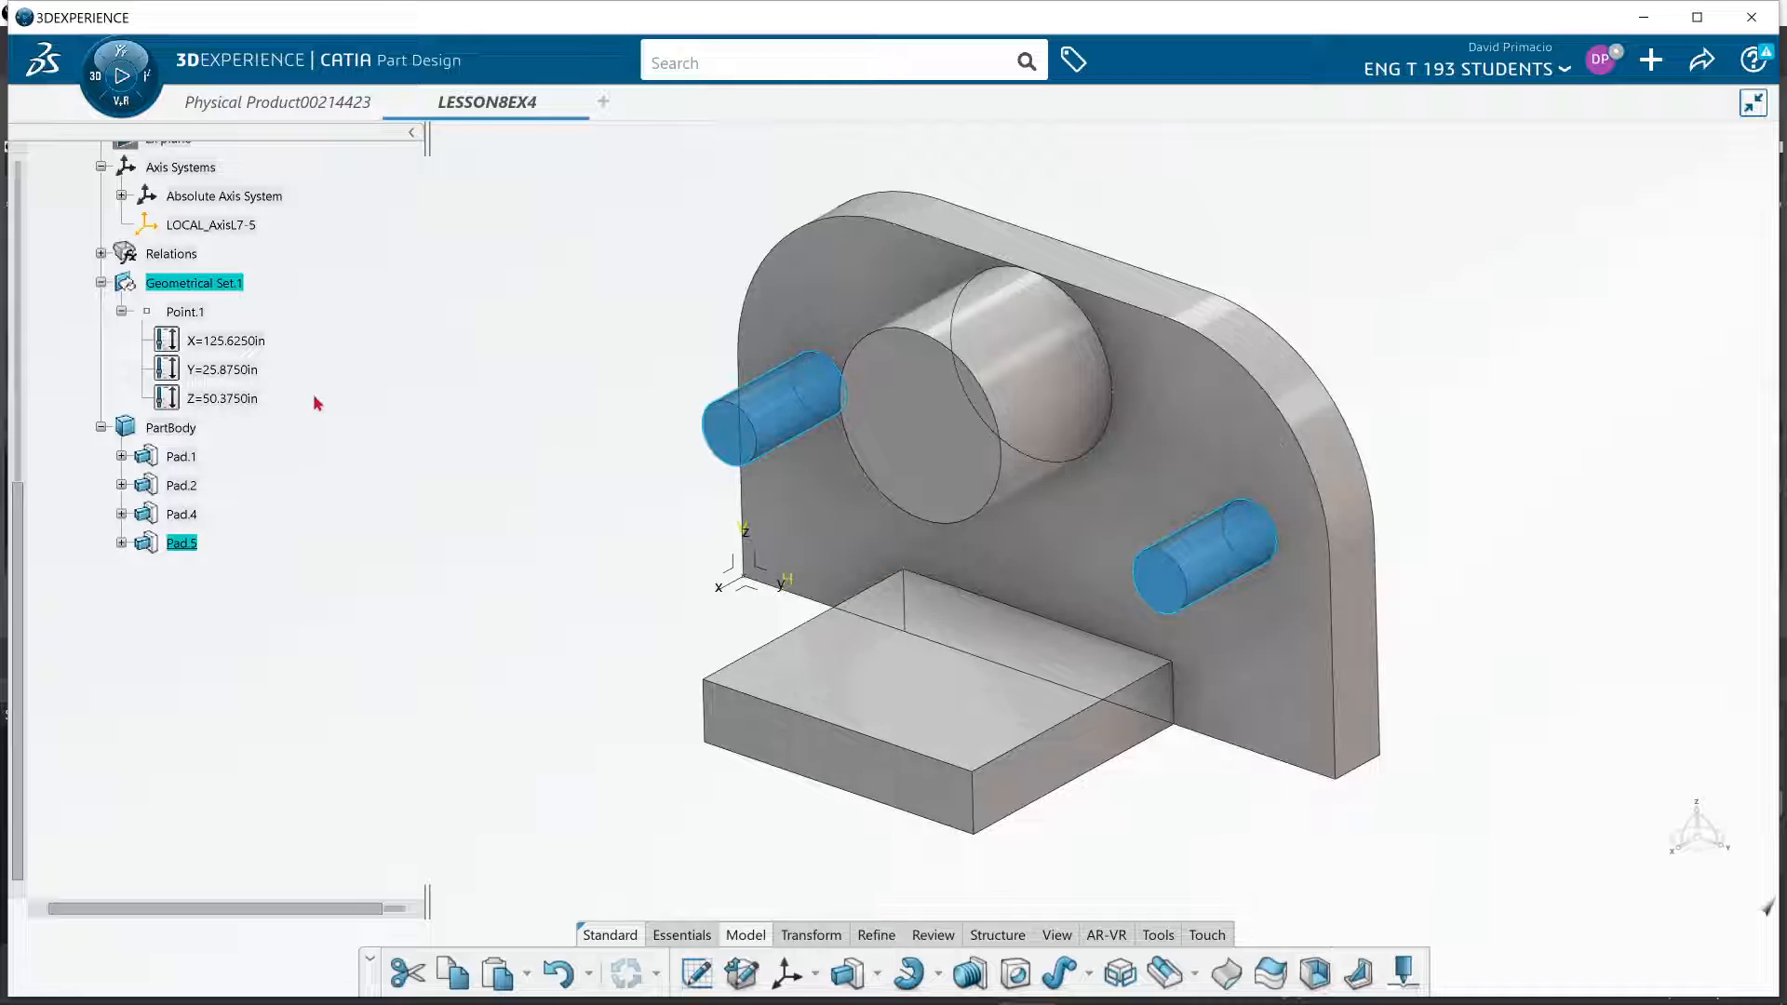
# Hide the Lesson 7 Ex 3 product in the LESSON8EX4 assembly and show it again
pyautogui.scroll(9, 96, 410)
pyautogui.scroll(3, 96, 411)
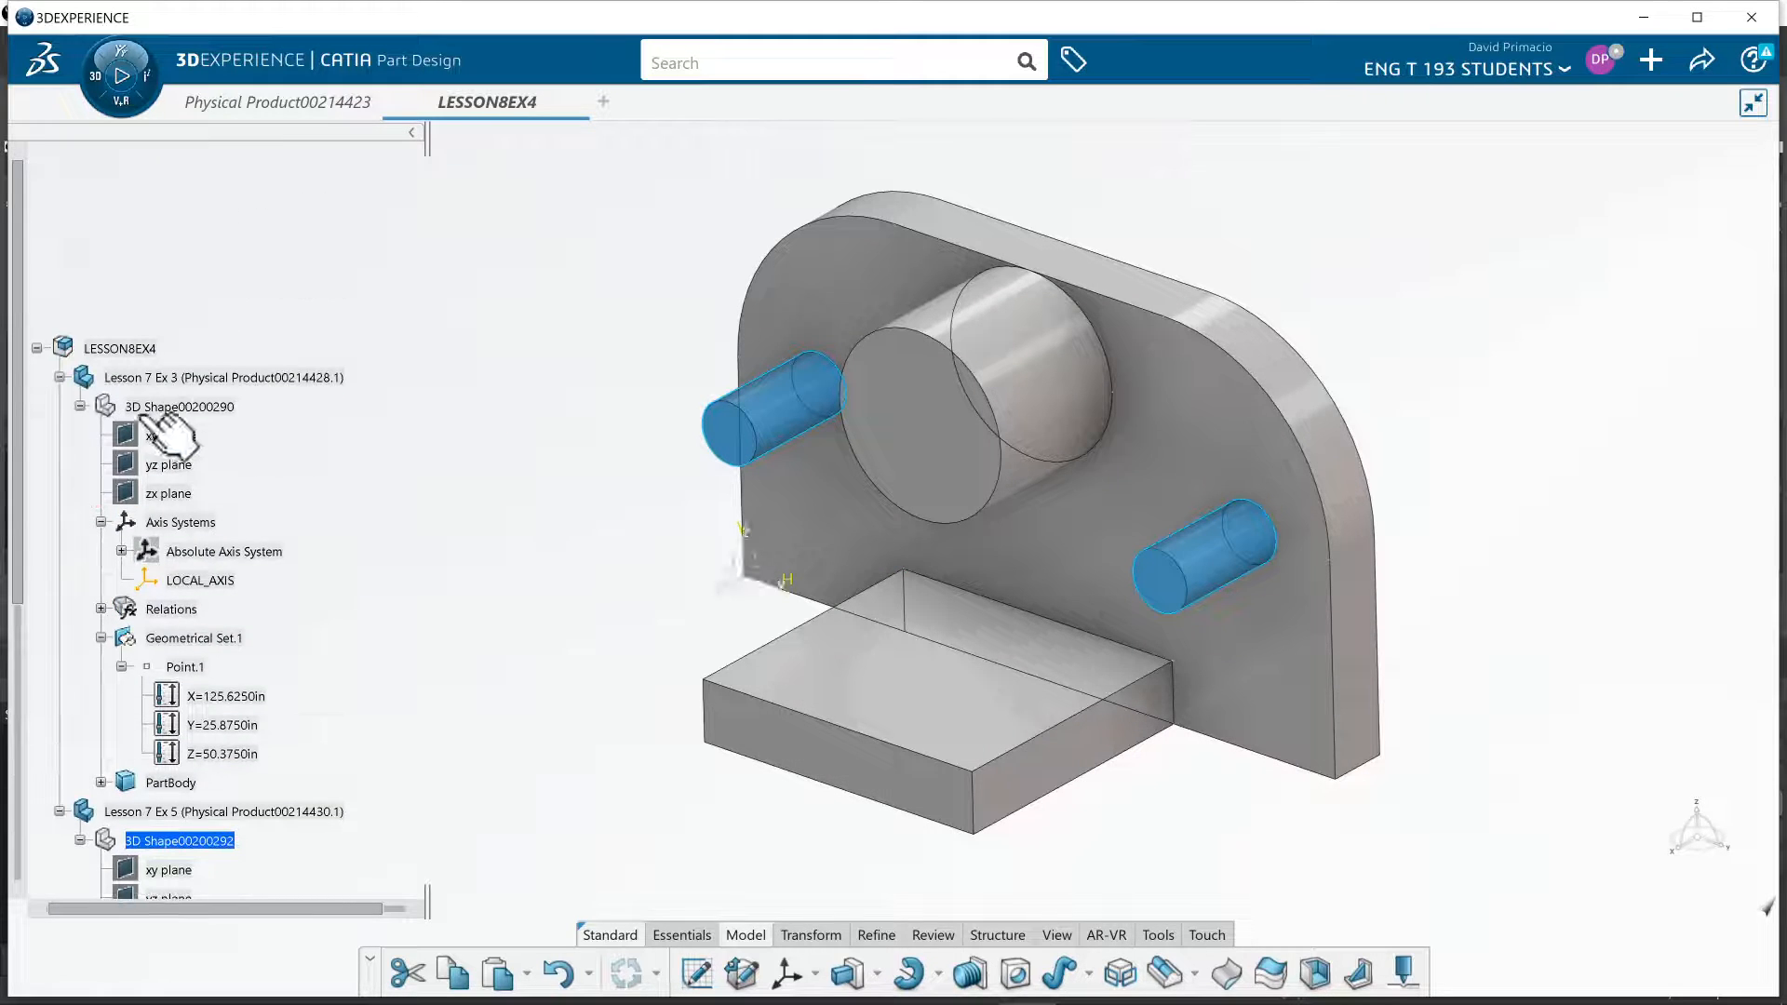
pyautogui.rightClick(279, 378)
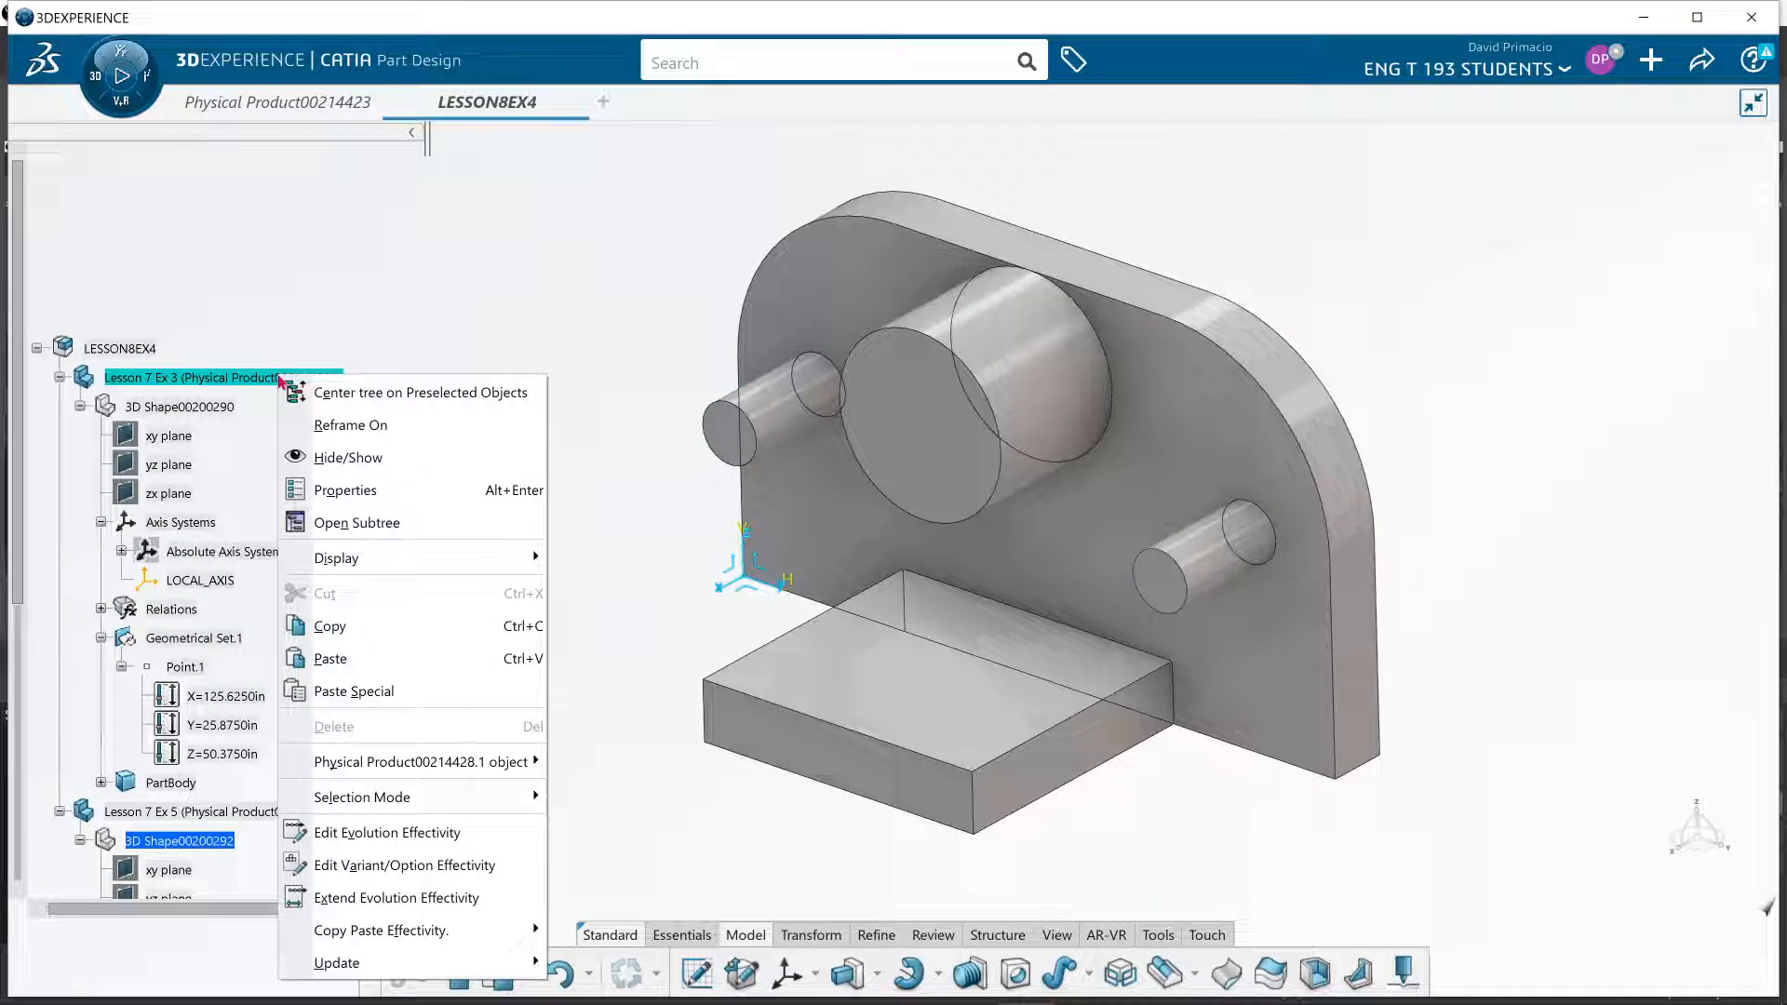
pyautogui.click(305, 458)
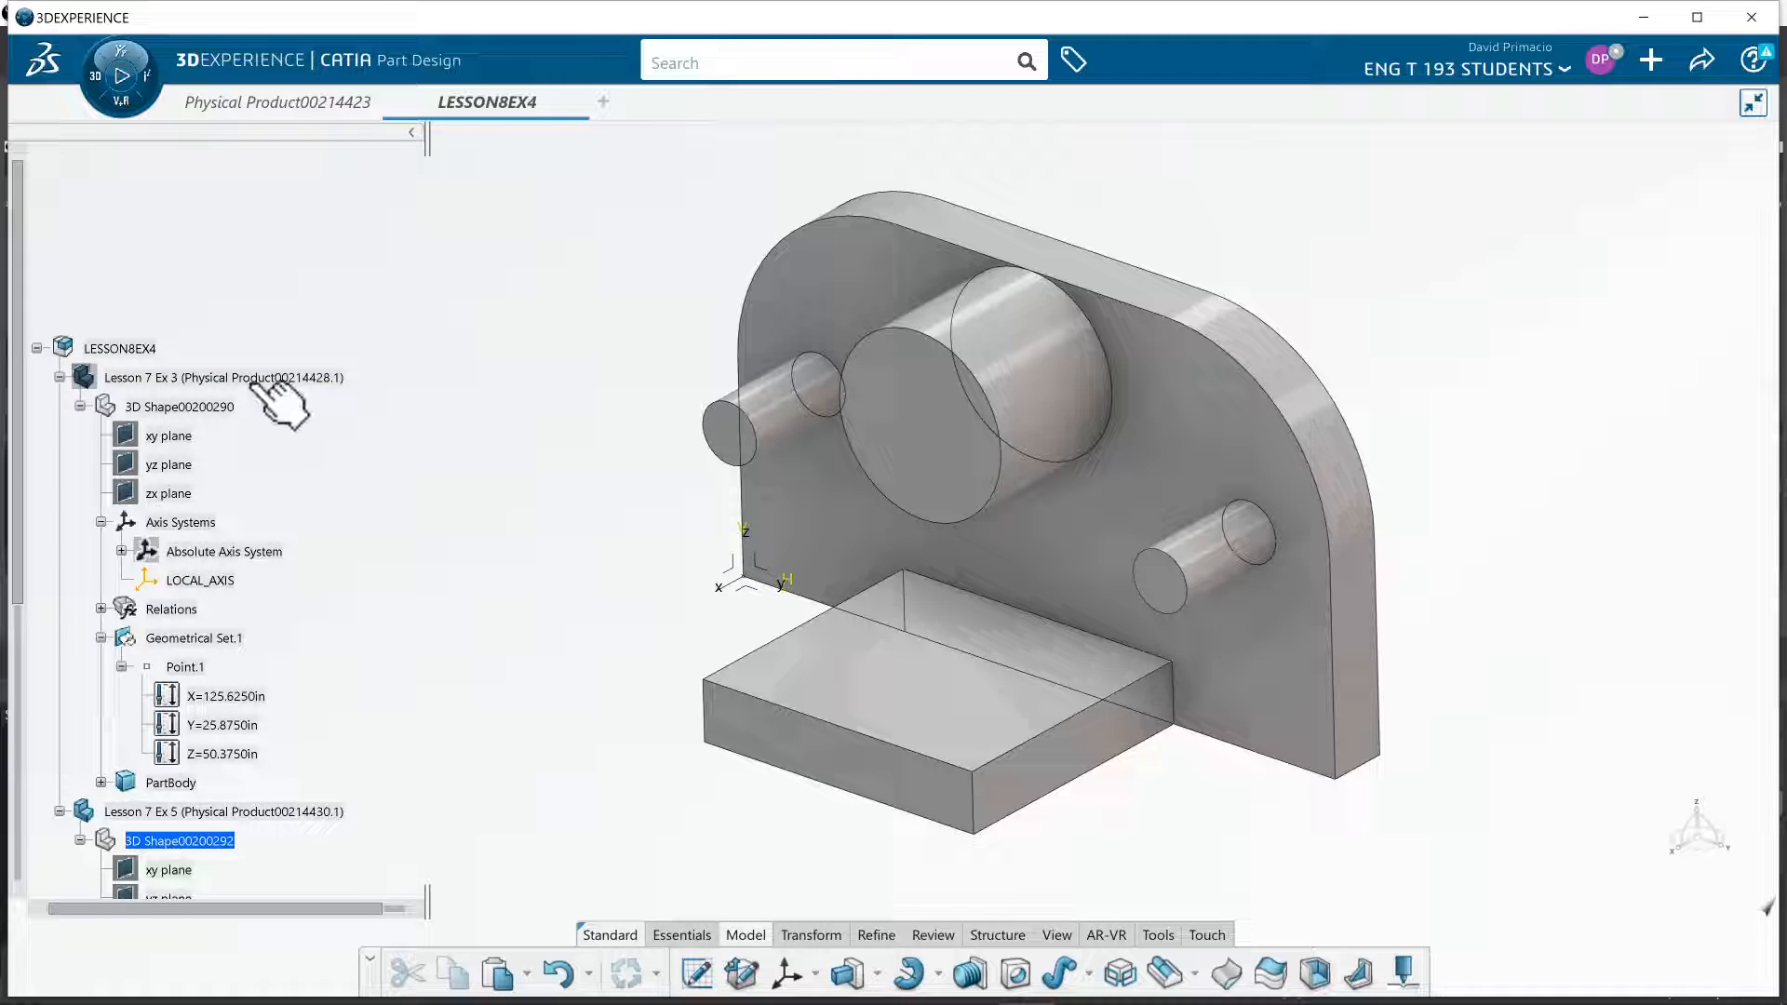
pyautogui.rightClick(279, 378)
pyautogui.click(285, 459)
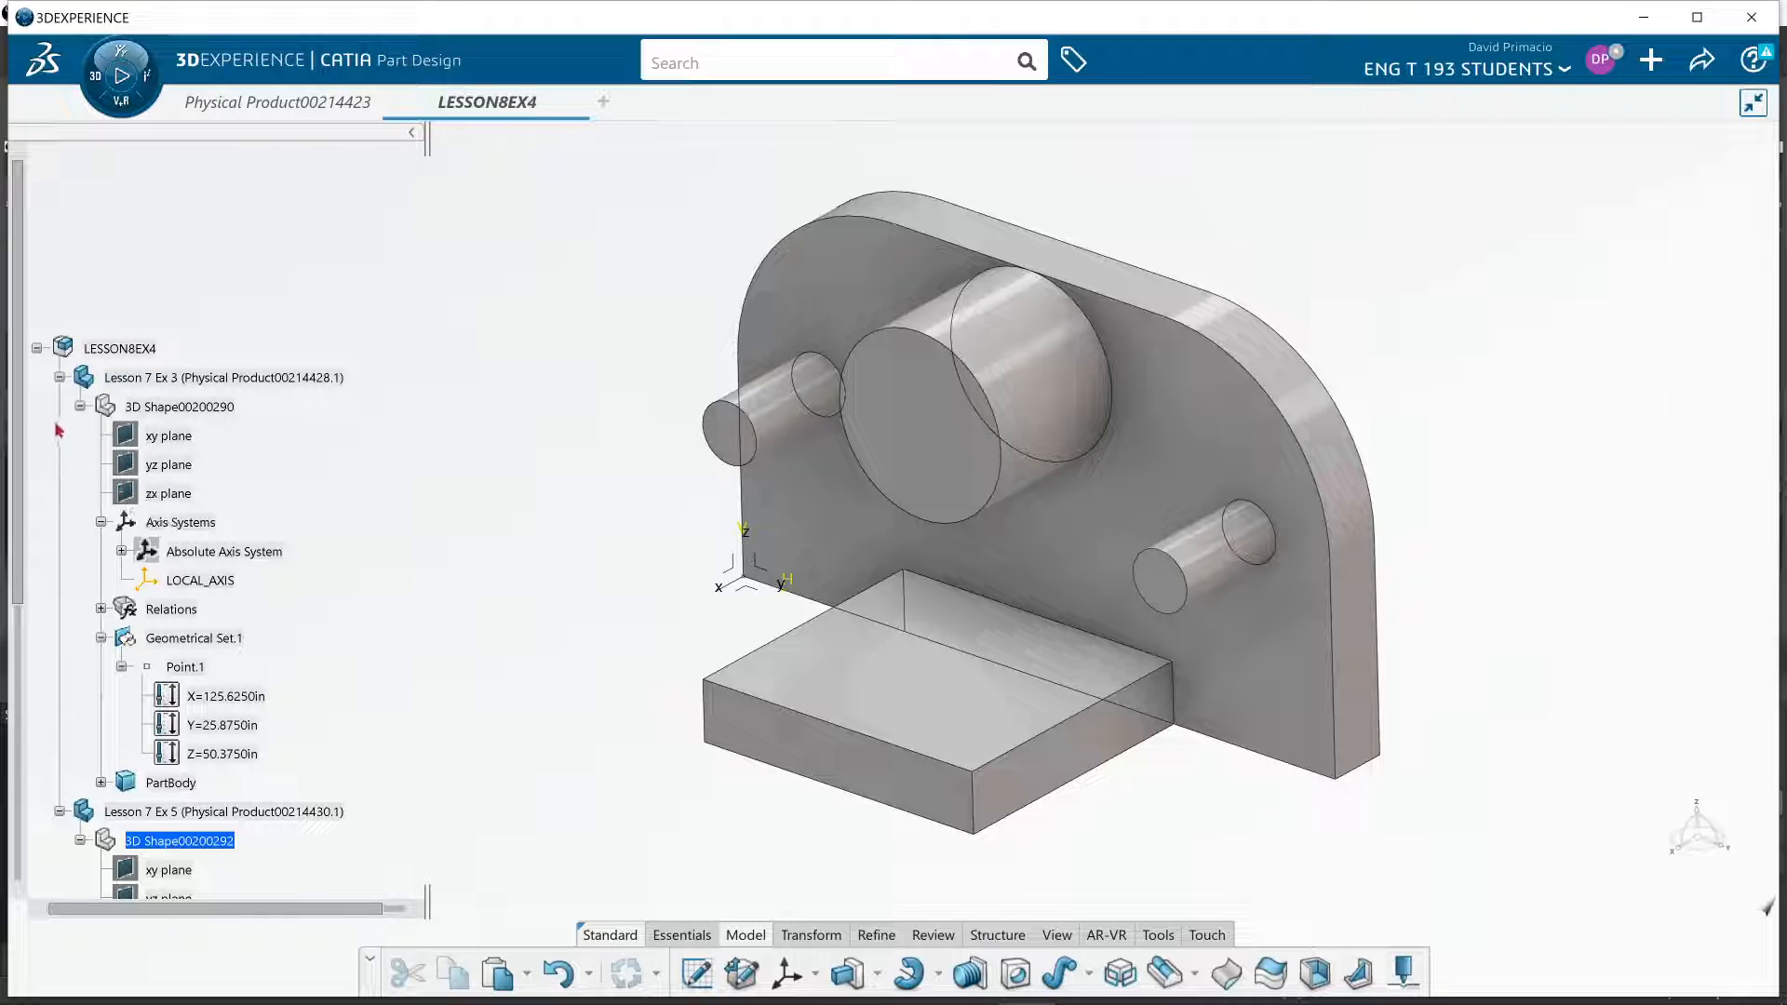
# Collapse both product branches of LESSON8EX4, reopen Lesson 7 Ex 3 and expand its Relations node in the tree
pyautogui.click(58, 377)
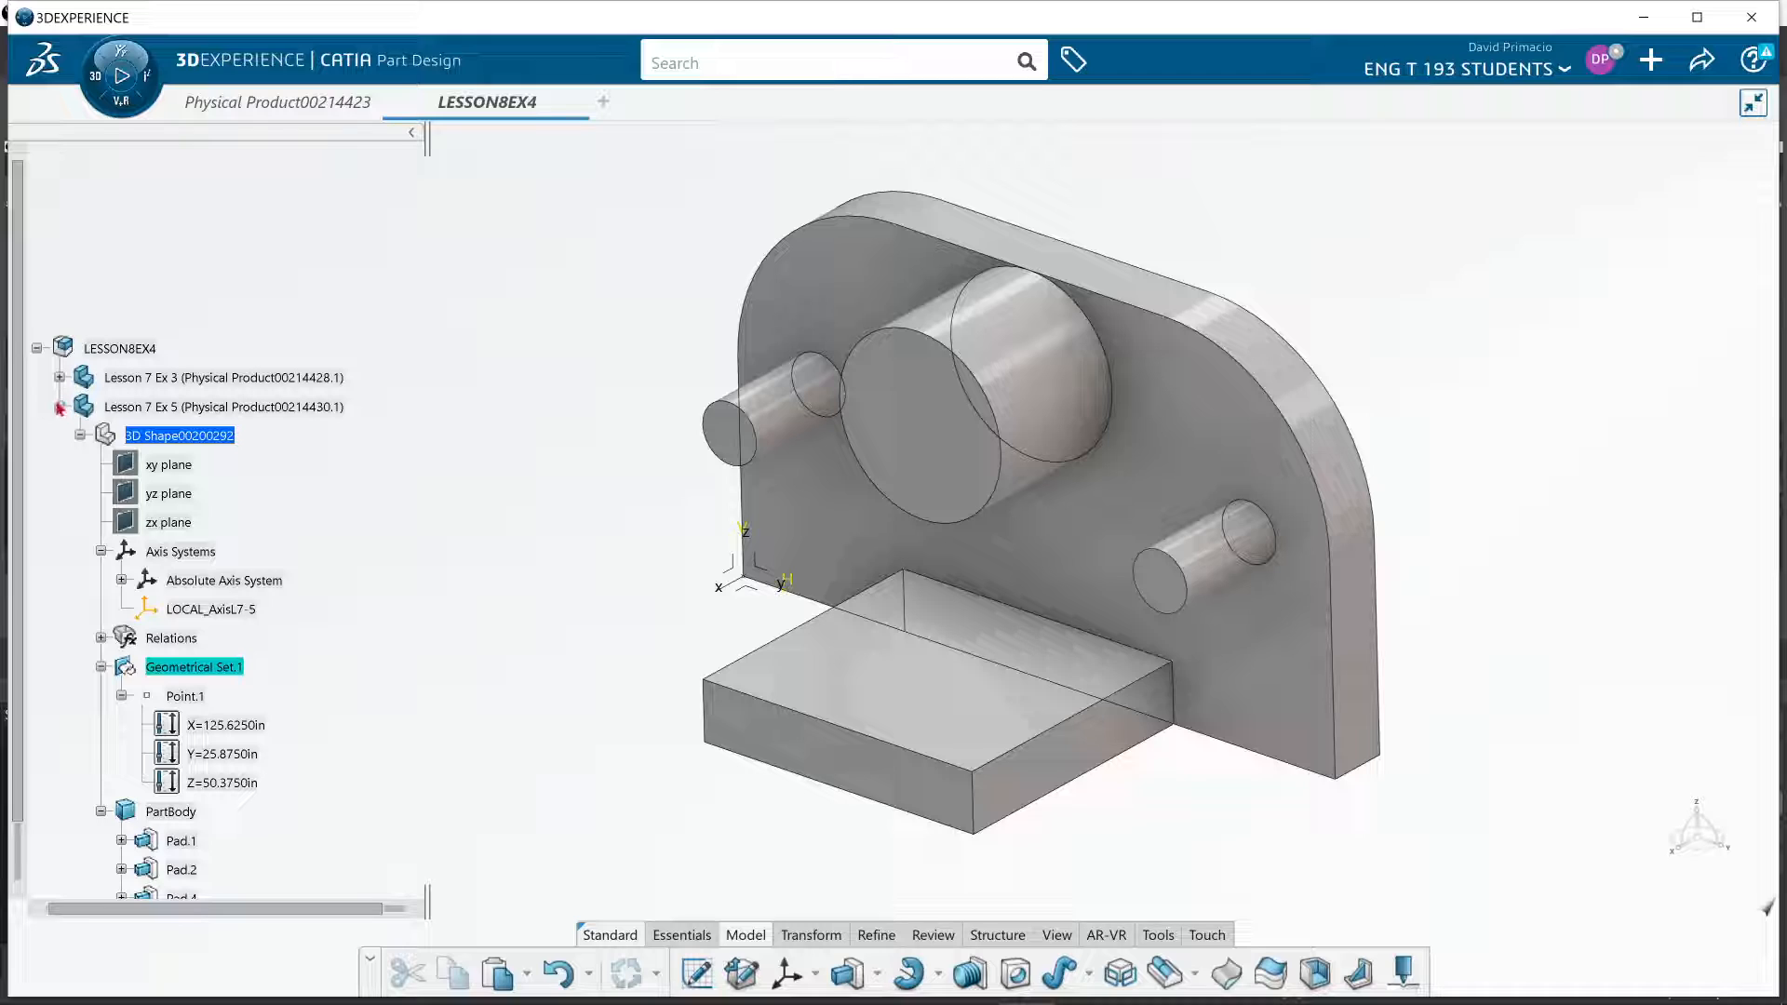
pyautogui.click(59, 406)
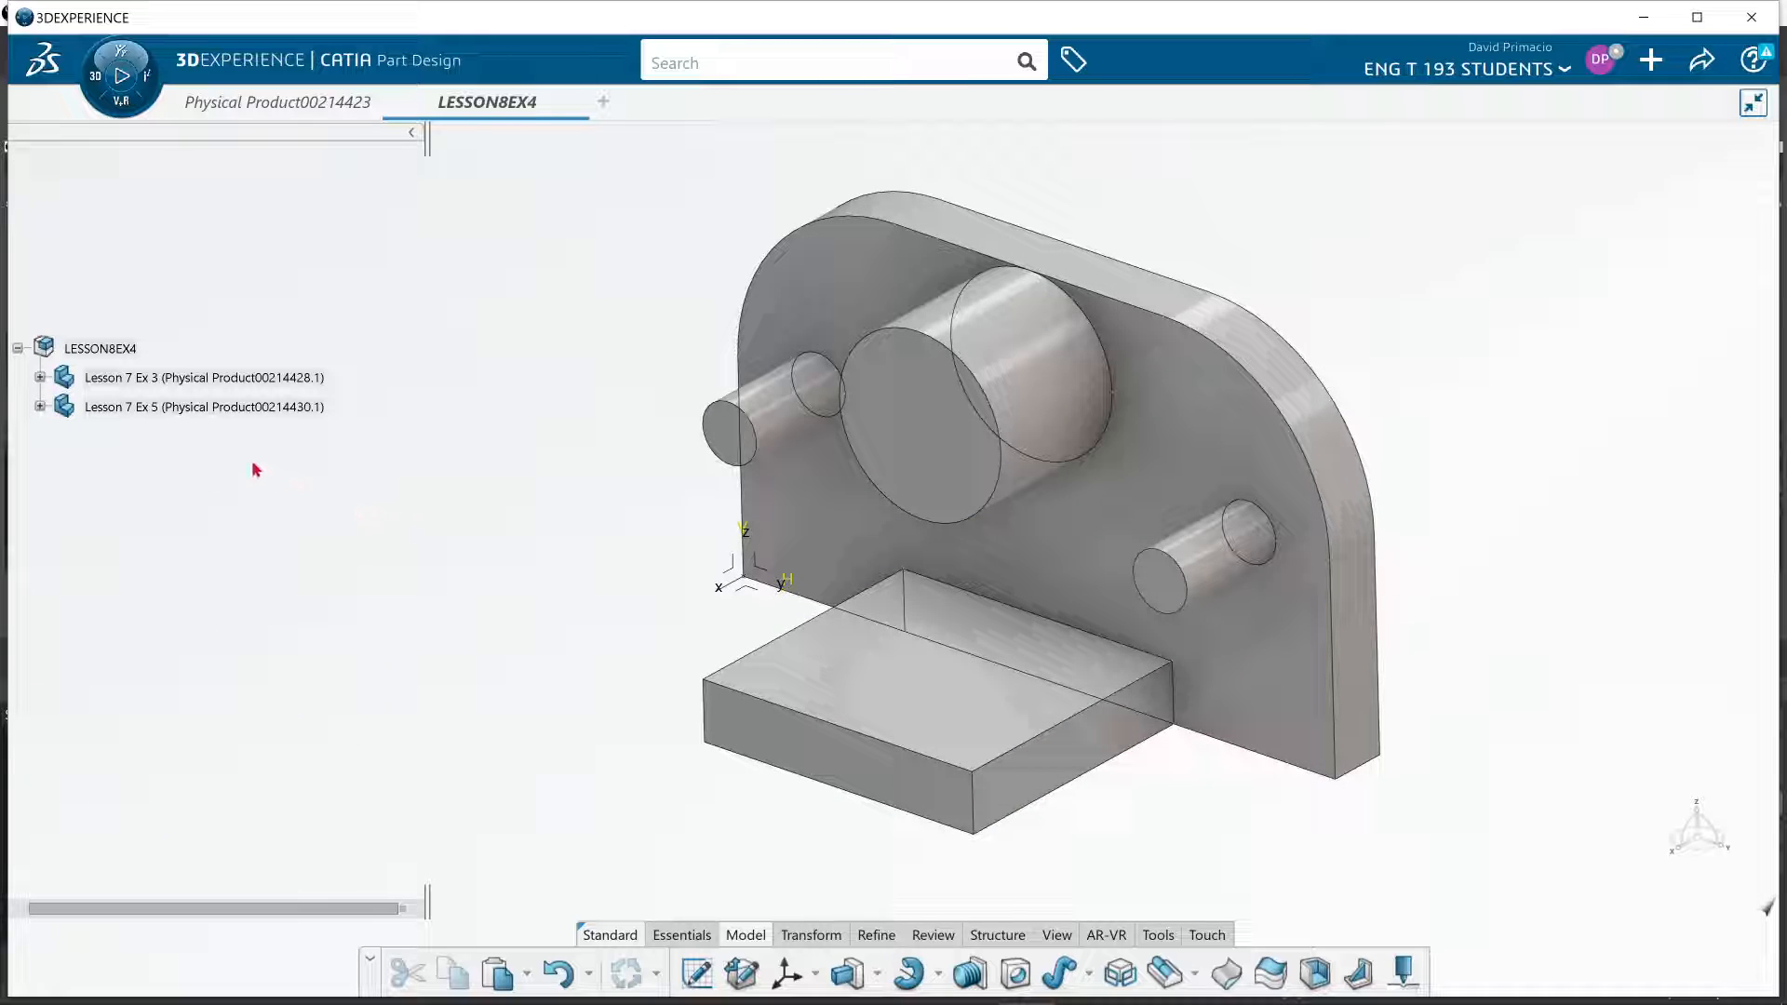
pyautogui.click(39, 378)
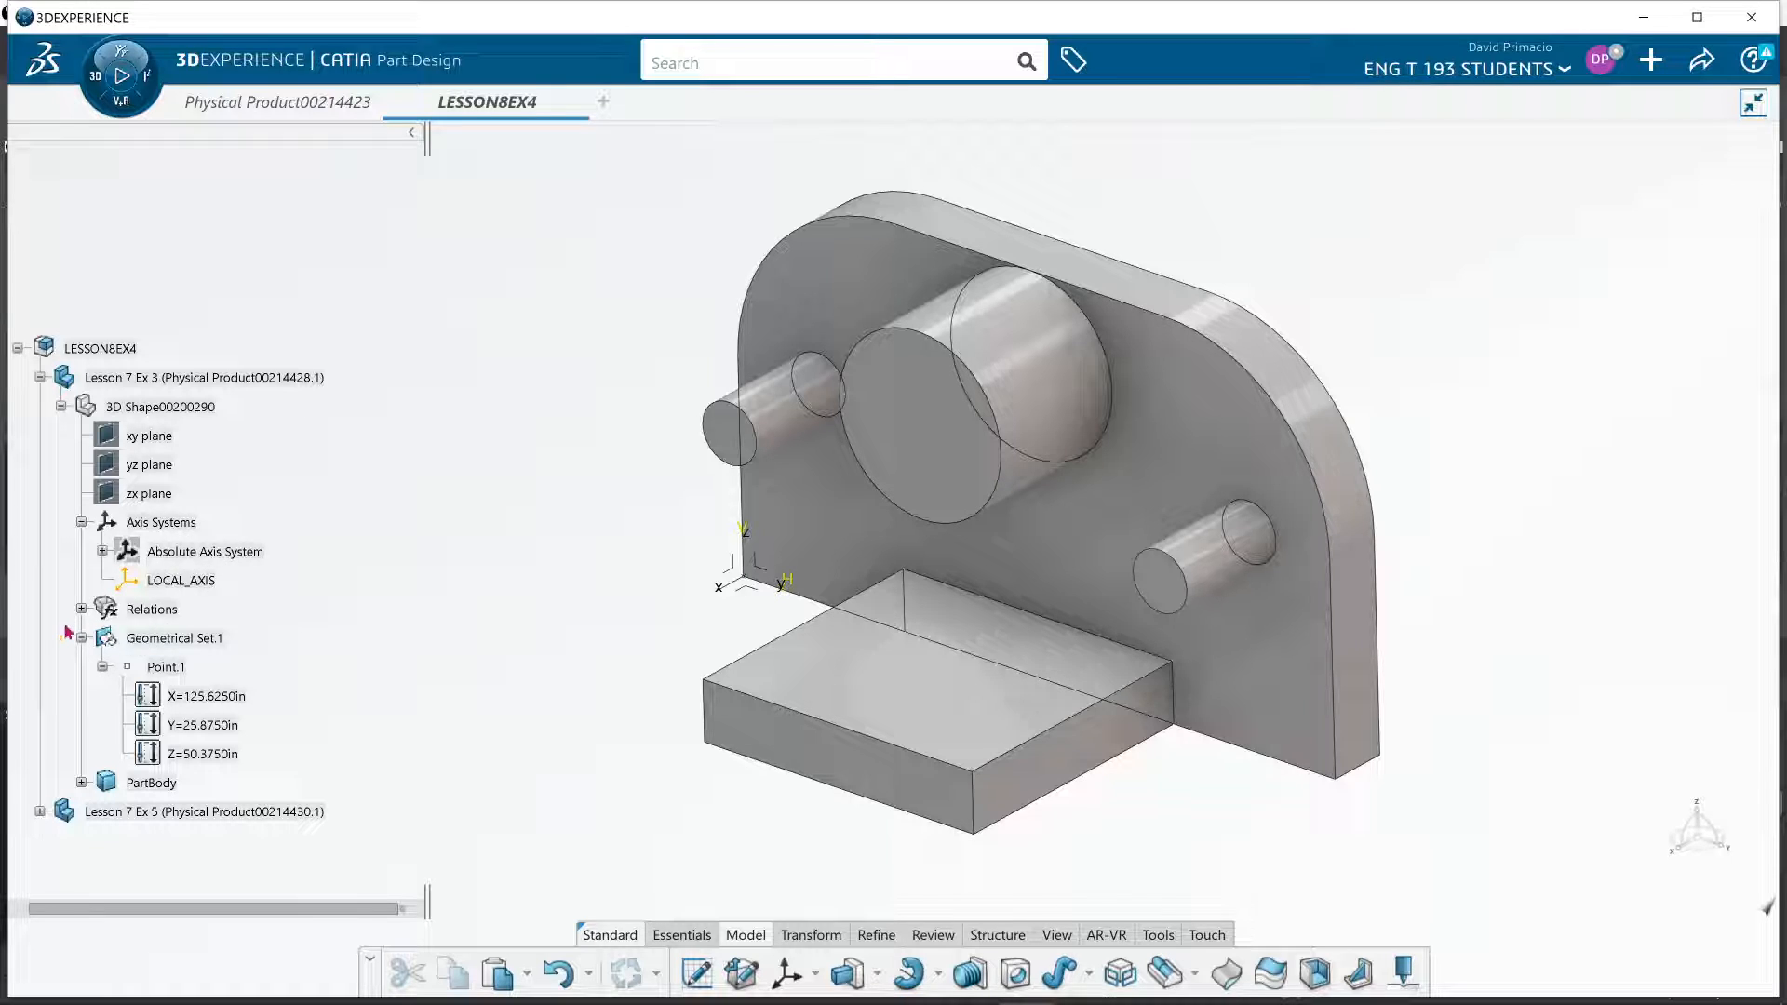
pyautogui.scroll(-1, 67, 631)
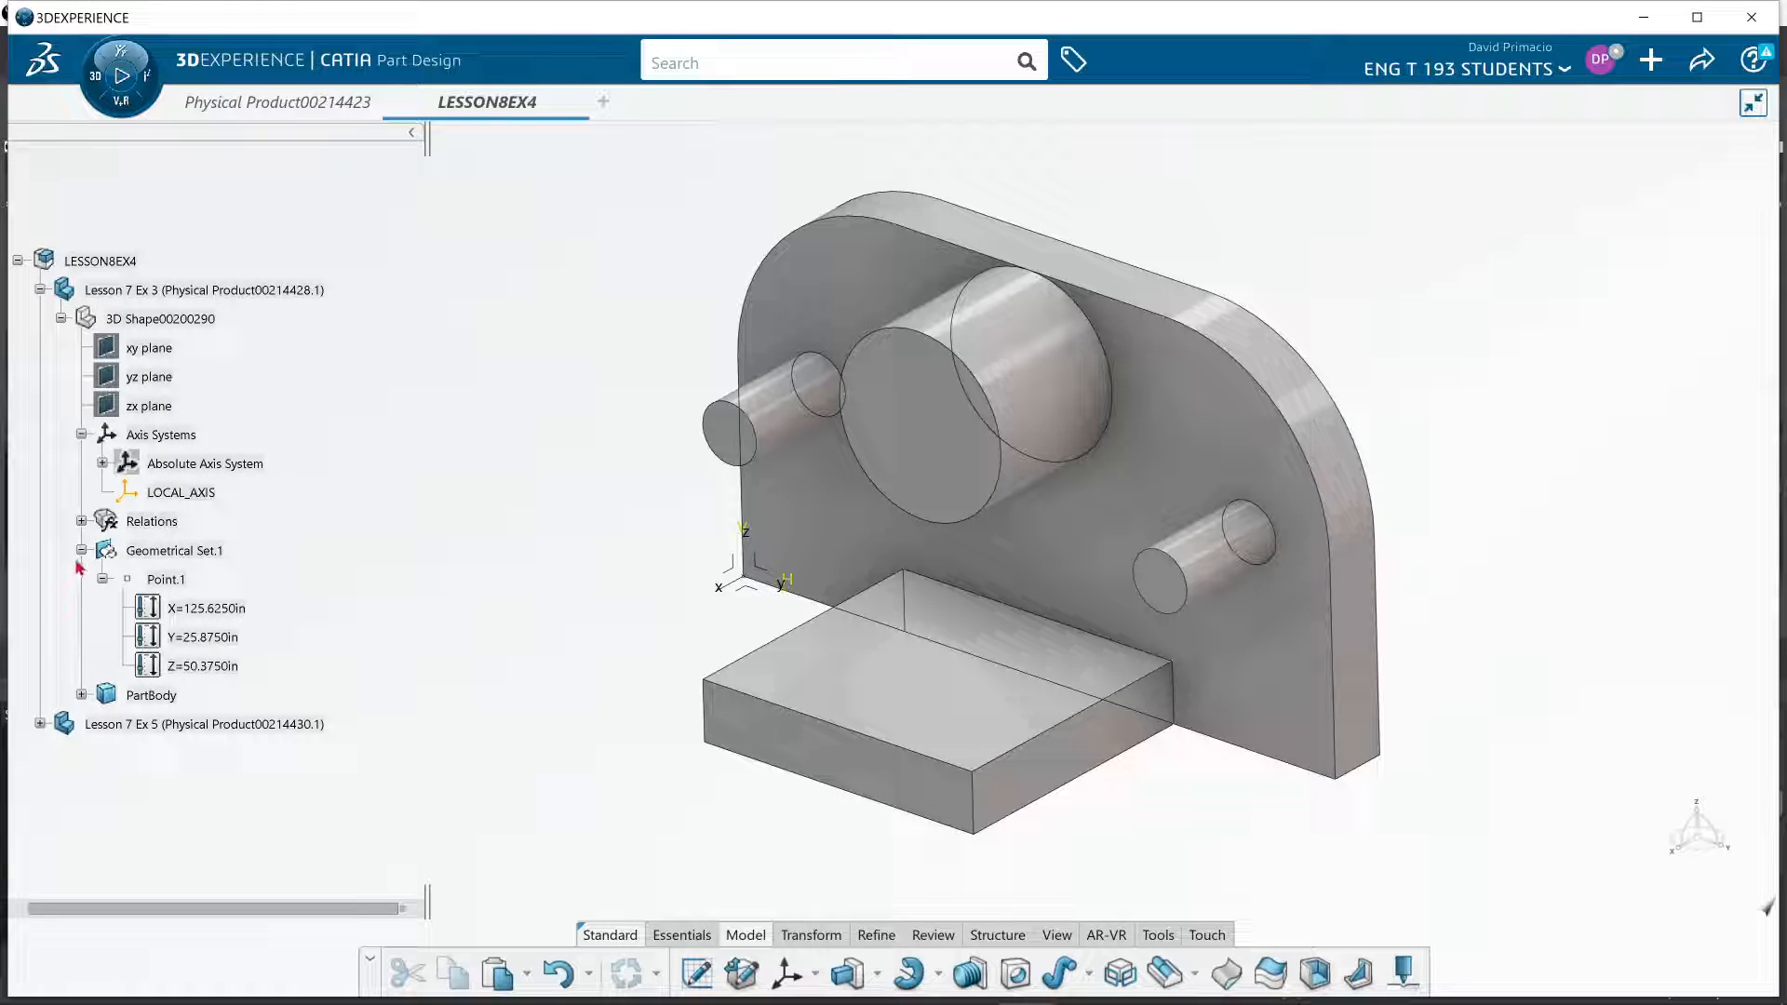
pyautogui.click(81, 522)
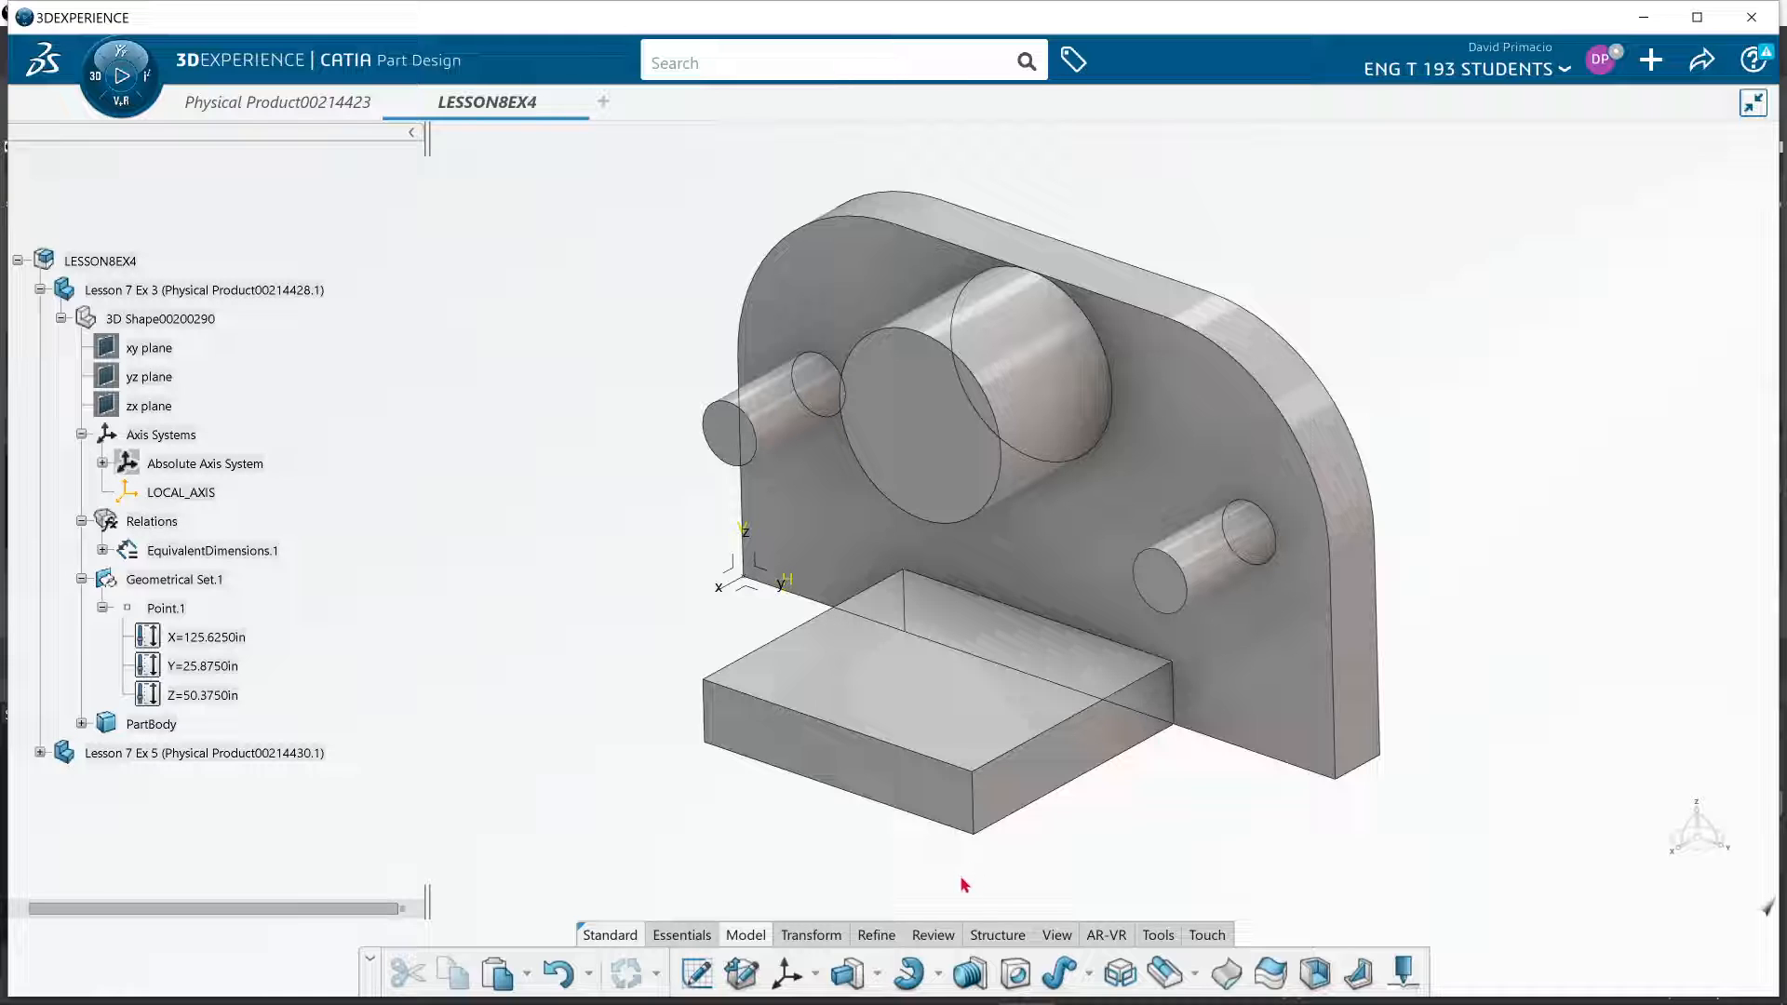
pyautogui.hotkey('alt', 'Tab')
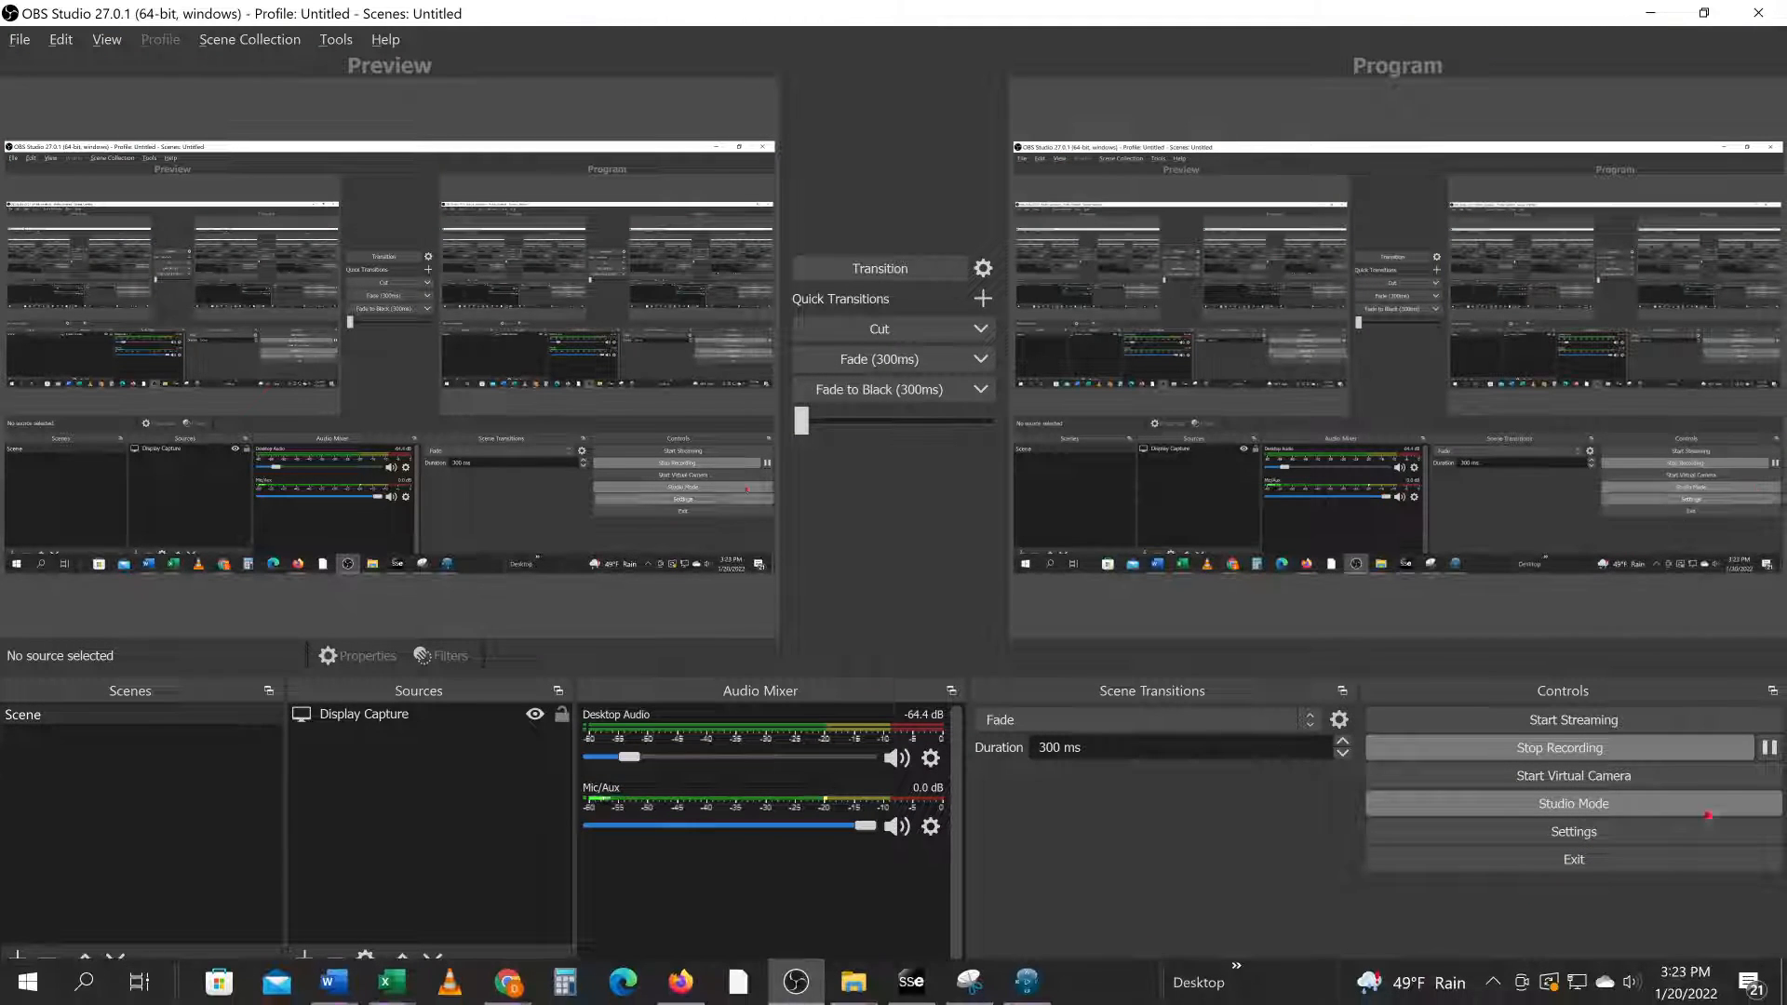
pyautogui.click(1769, 748)
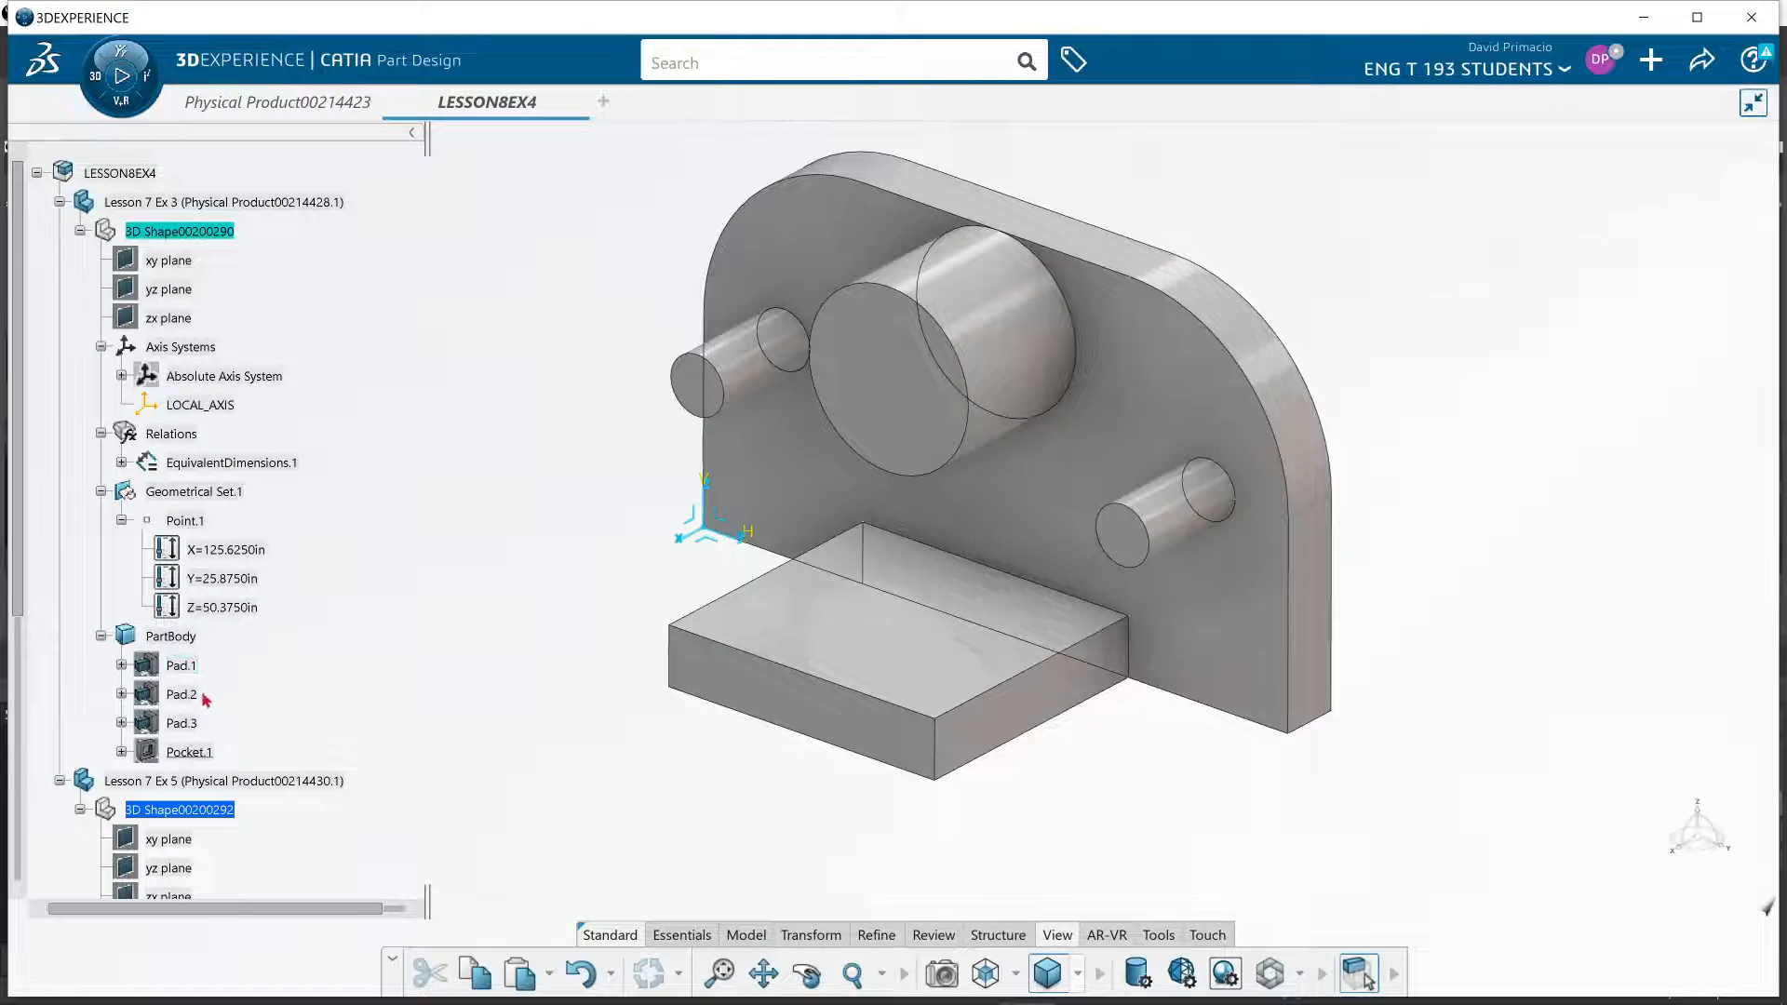
# Show the hidden solid of Lesson 7 Ex 3 through its Pad.1 and toggle the visibility of Sketch.1 under that pad
pyautogui.rightClick(182, 667)
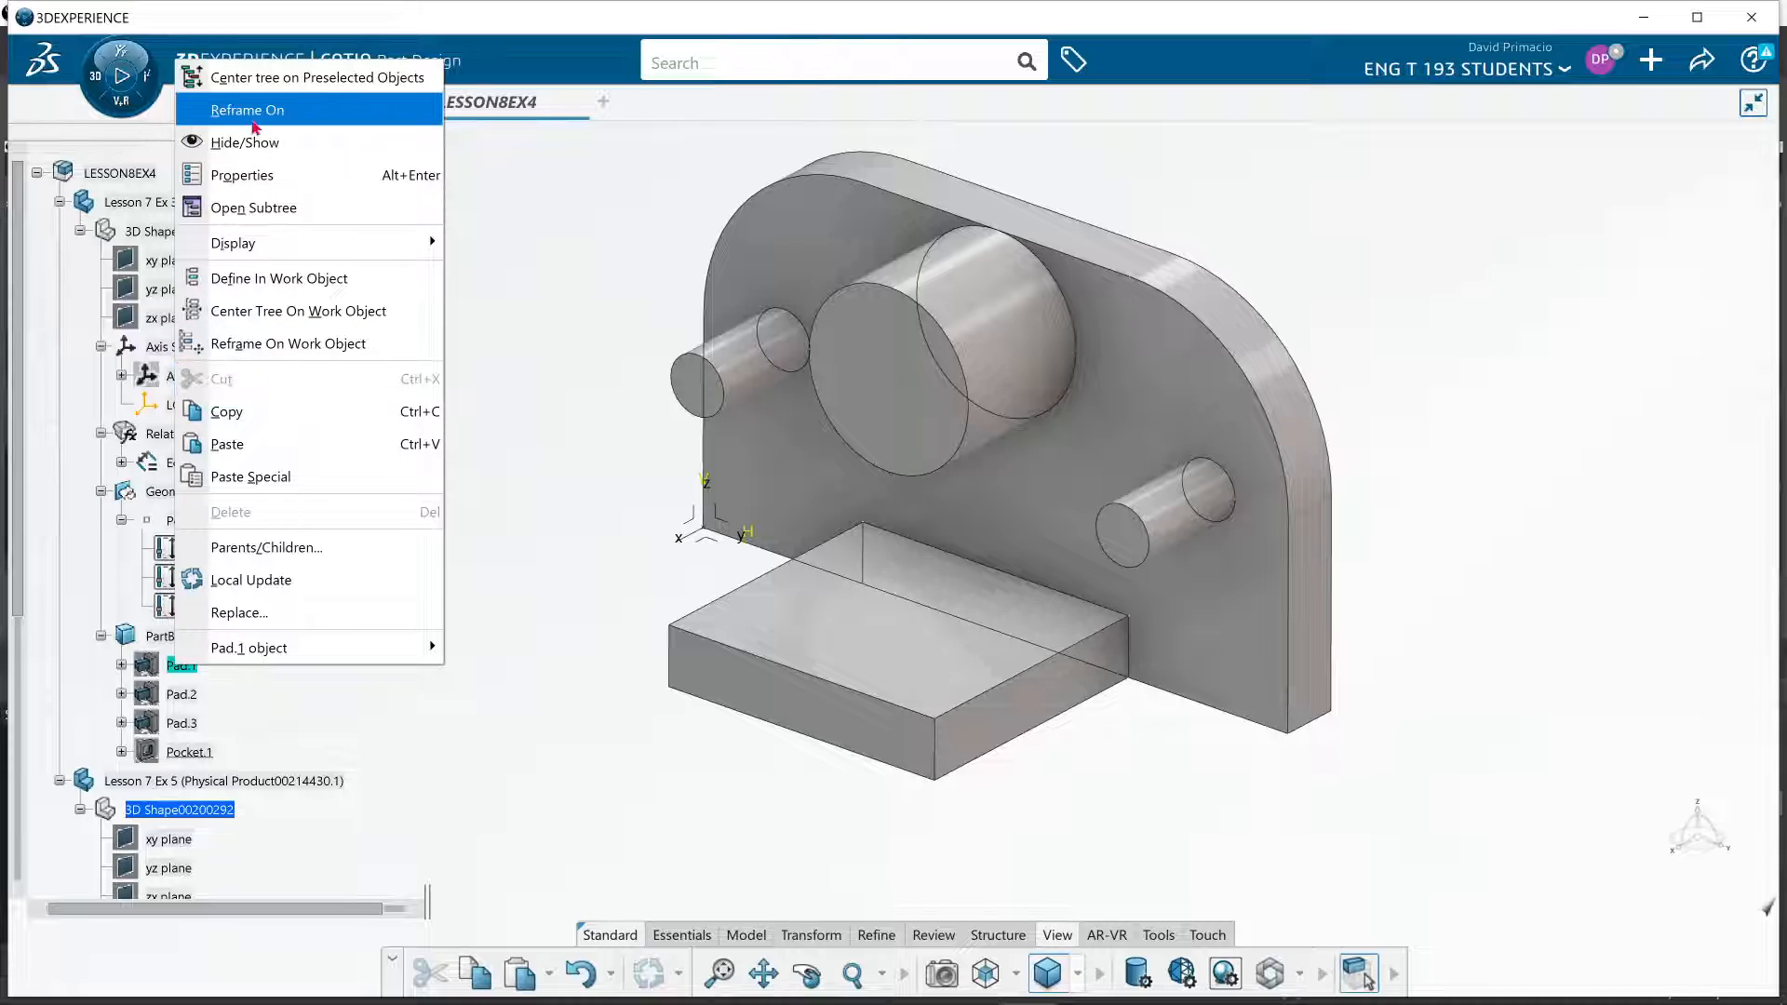
pyautogui.click(266, 152)
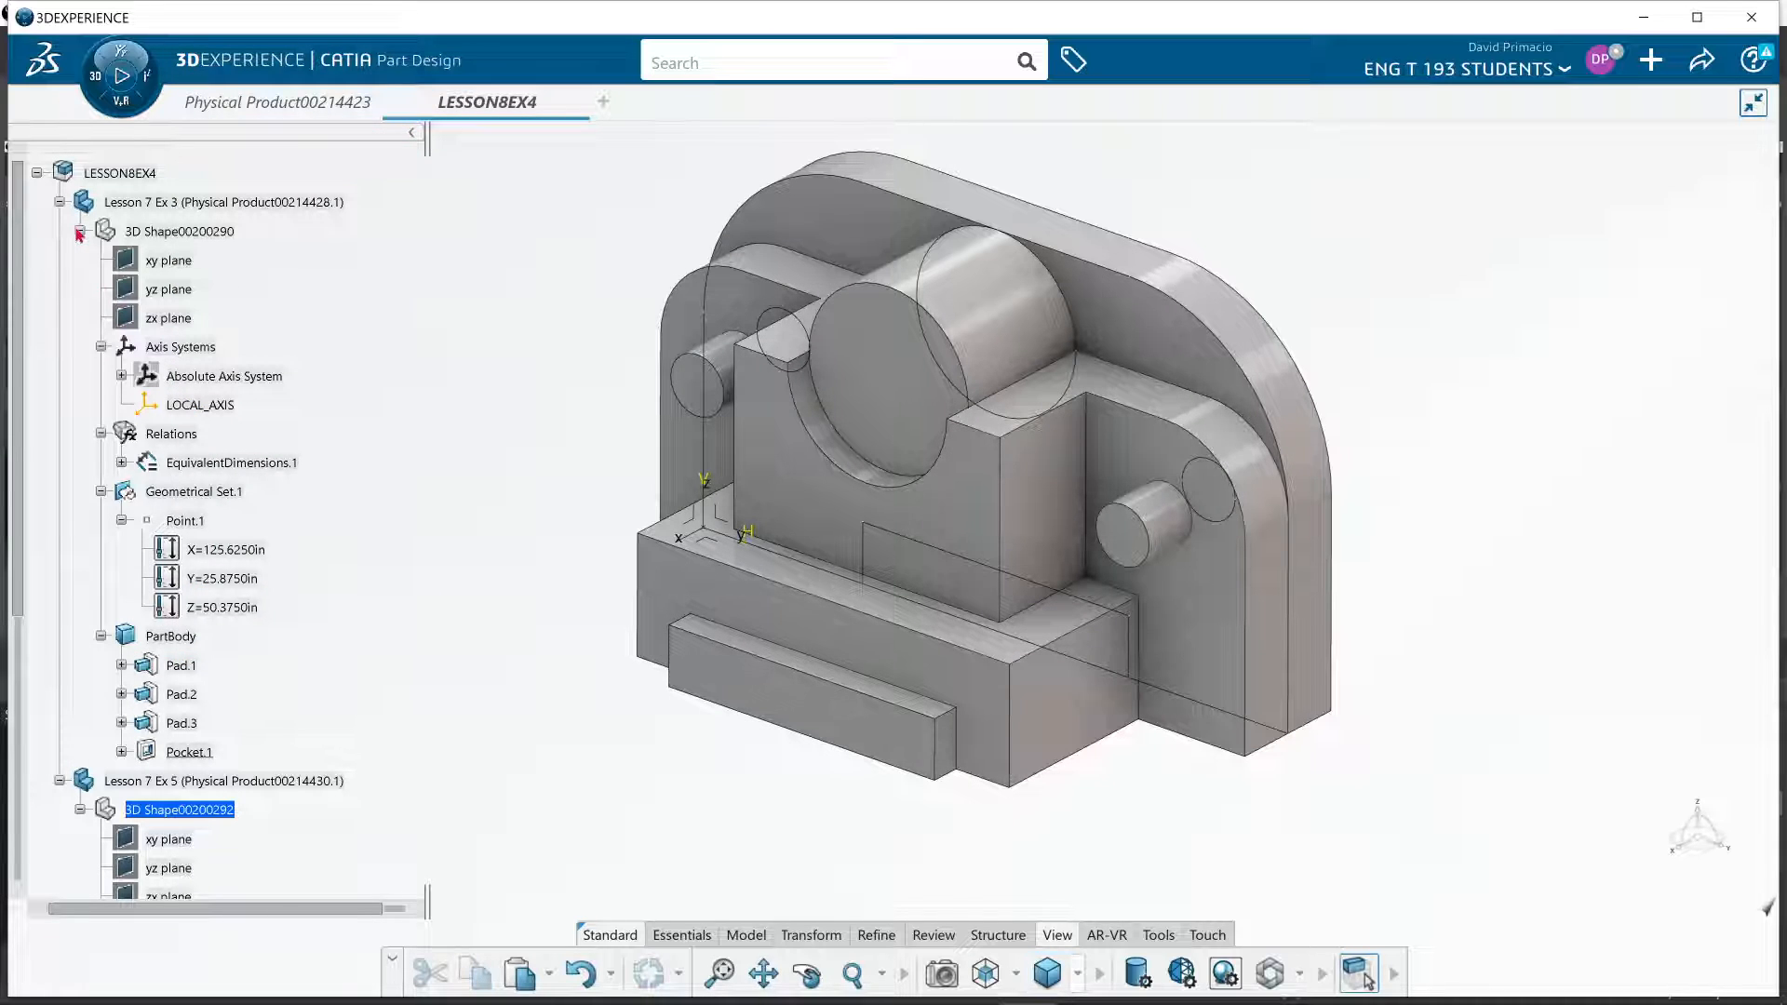
pyautogui.click(121, 665)
pyautogui.rightClick(211, 696)
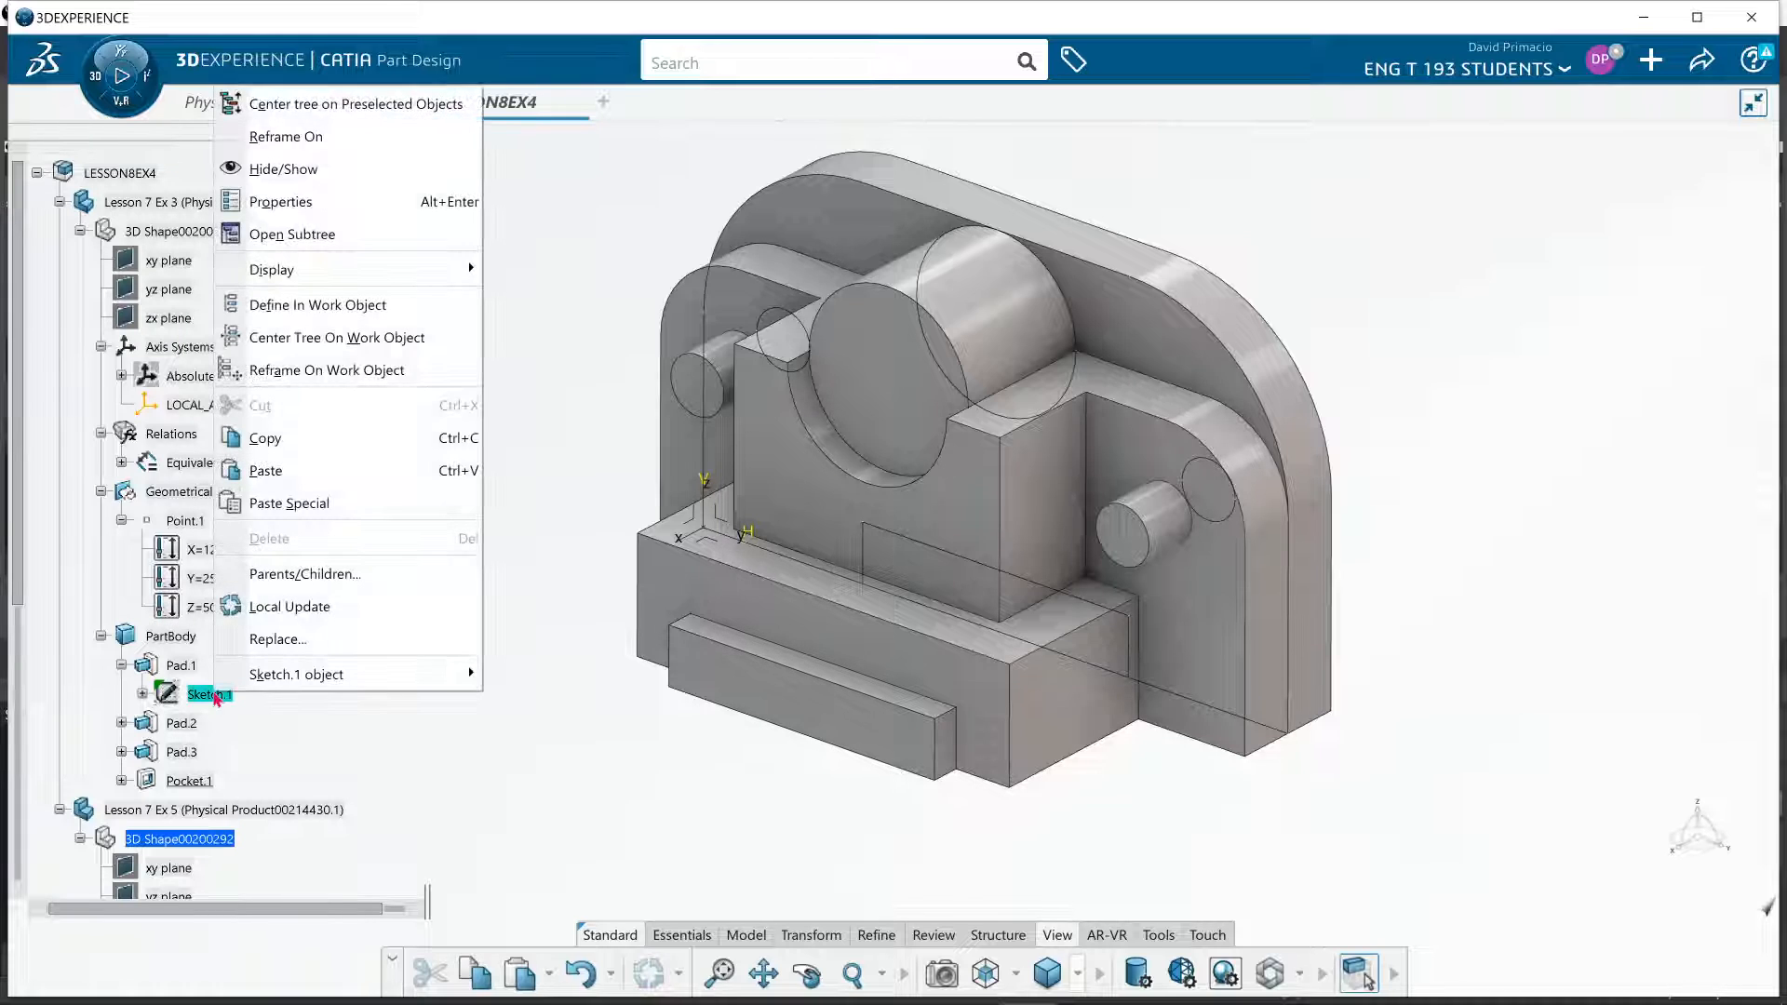
pyautogui.click(343, 170)
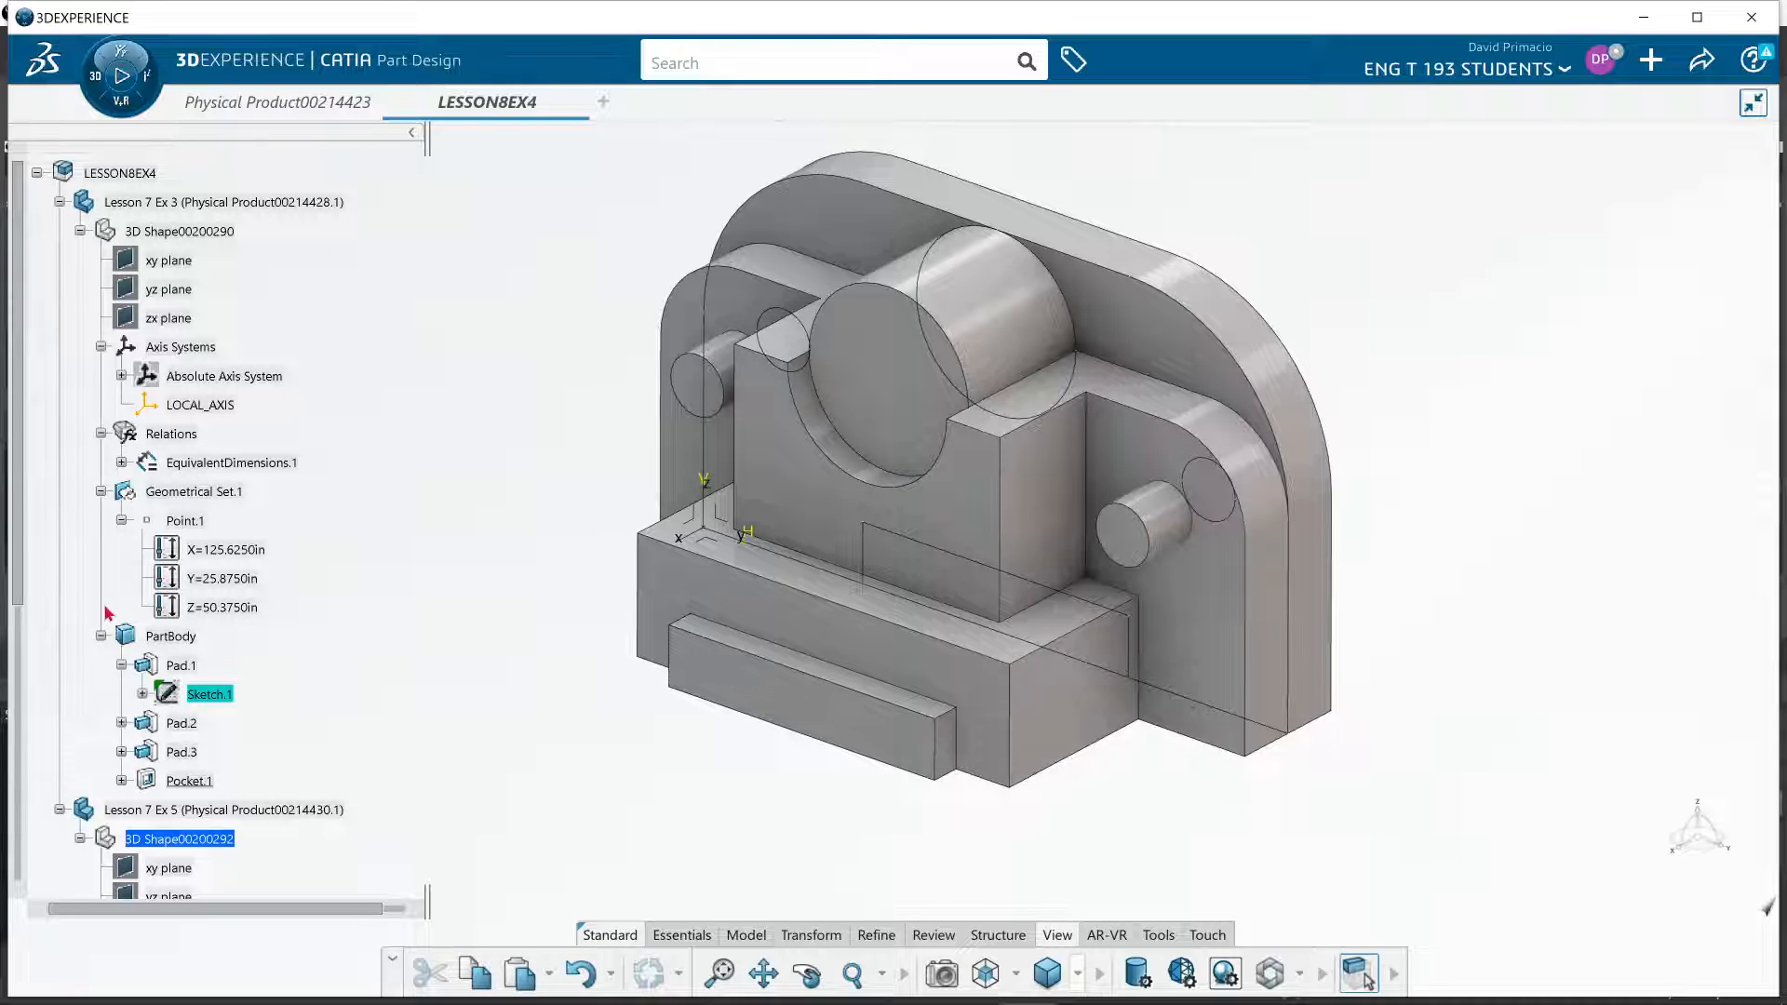
# Hide Sketch.1 under Pad.1 in the PartBody of Lesson 7 Ex 5
pyautogui.scroll(-7, 67, 693)
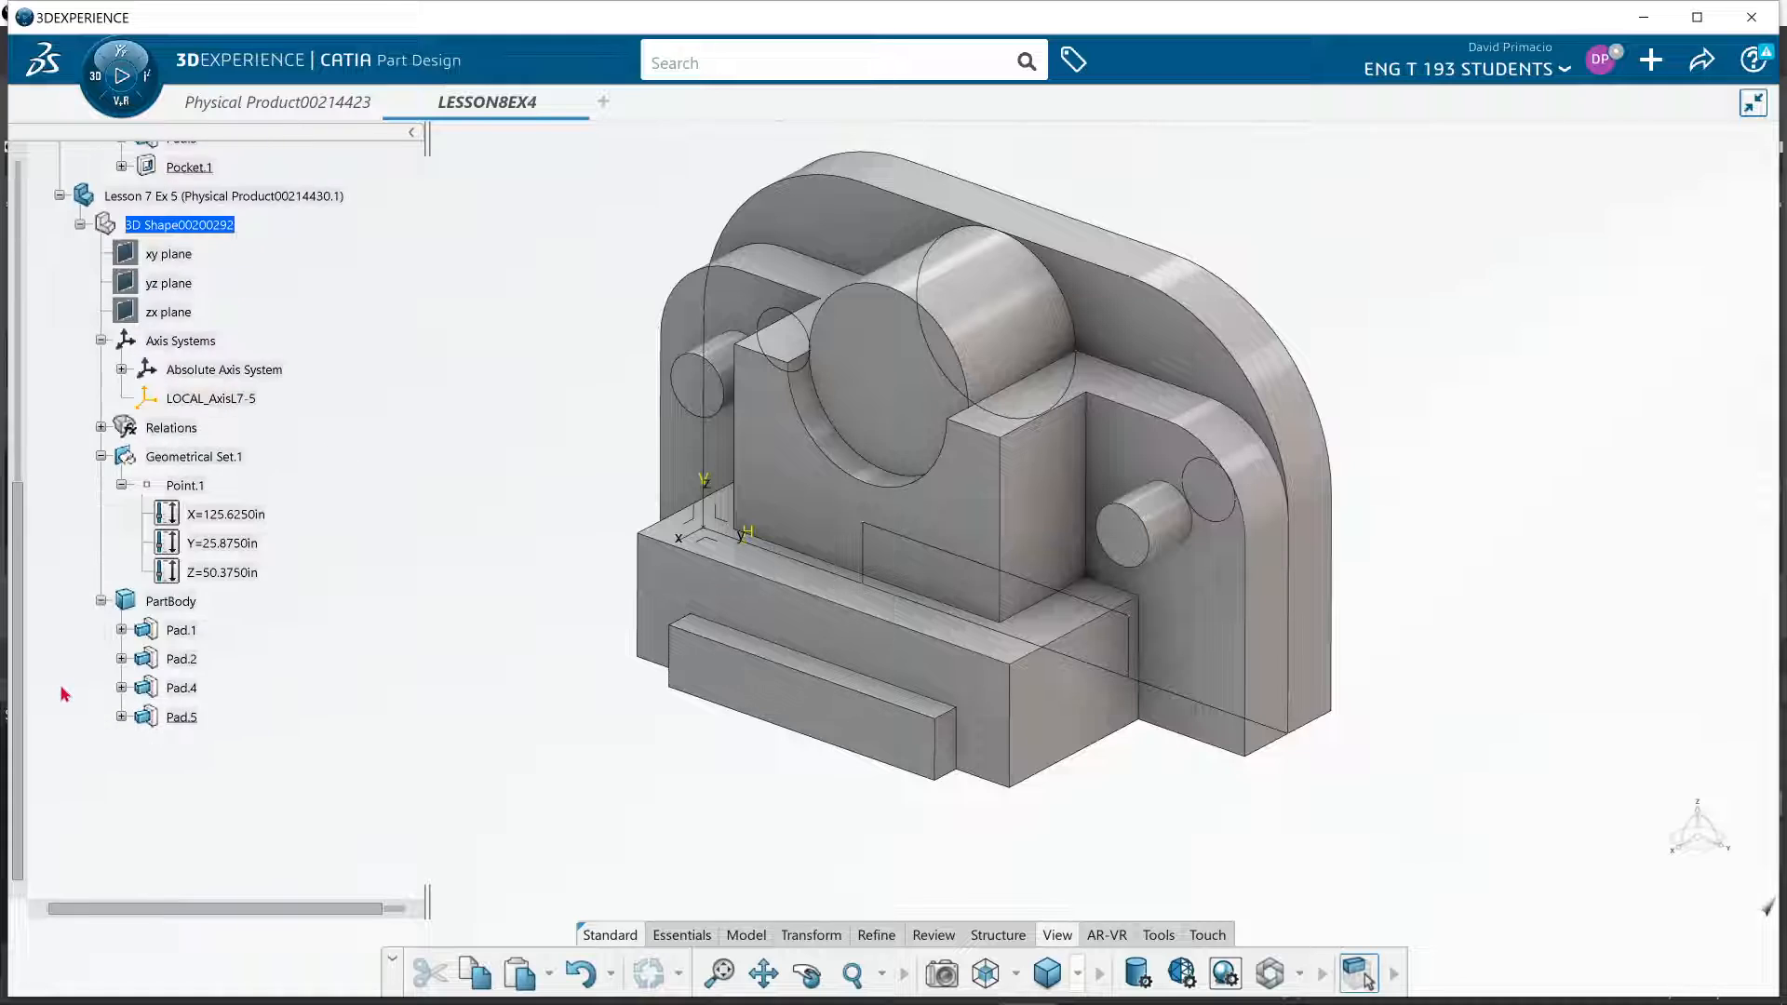
pyautogui.click(121, 631)
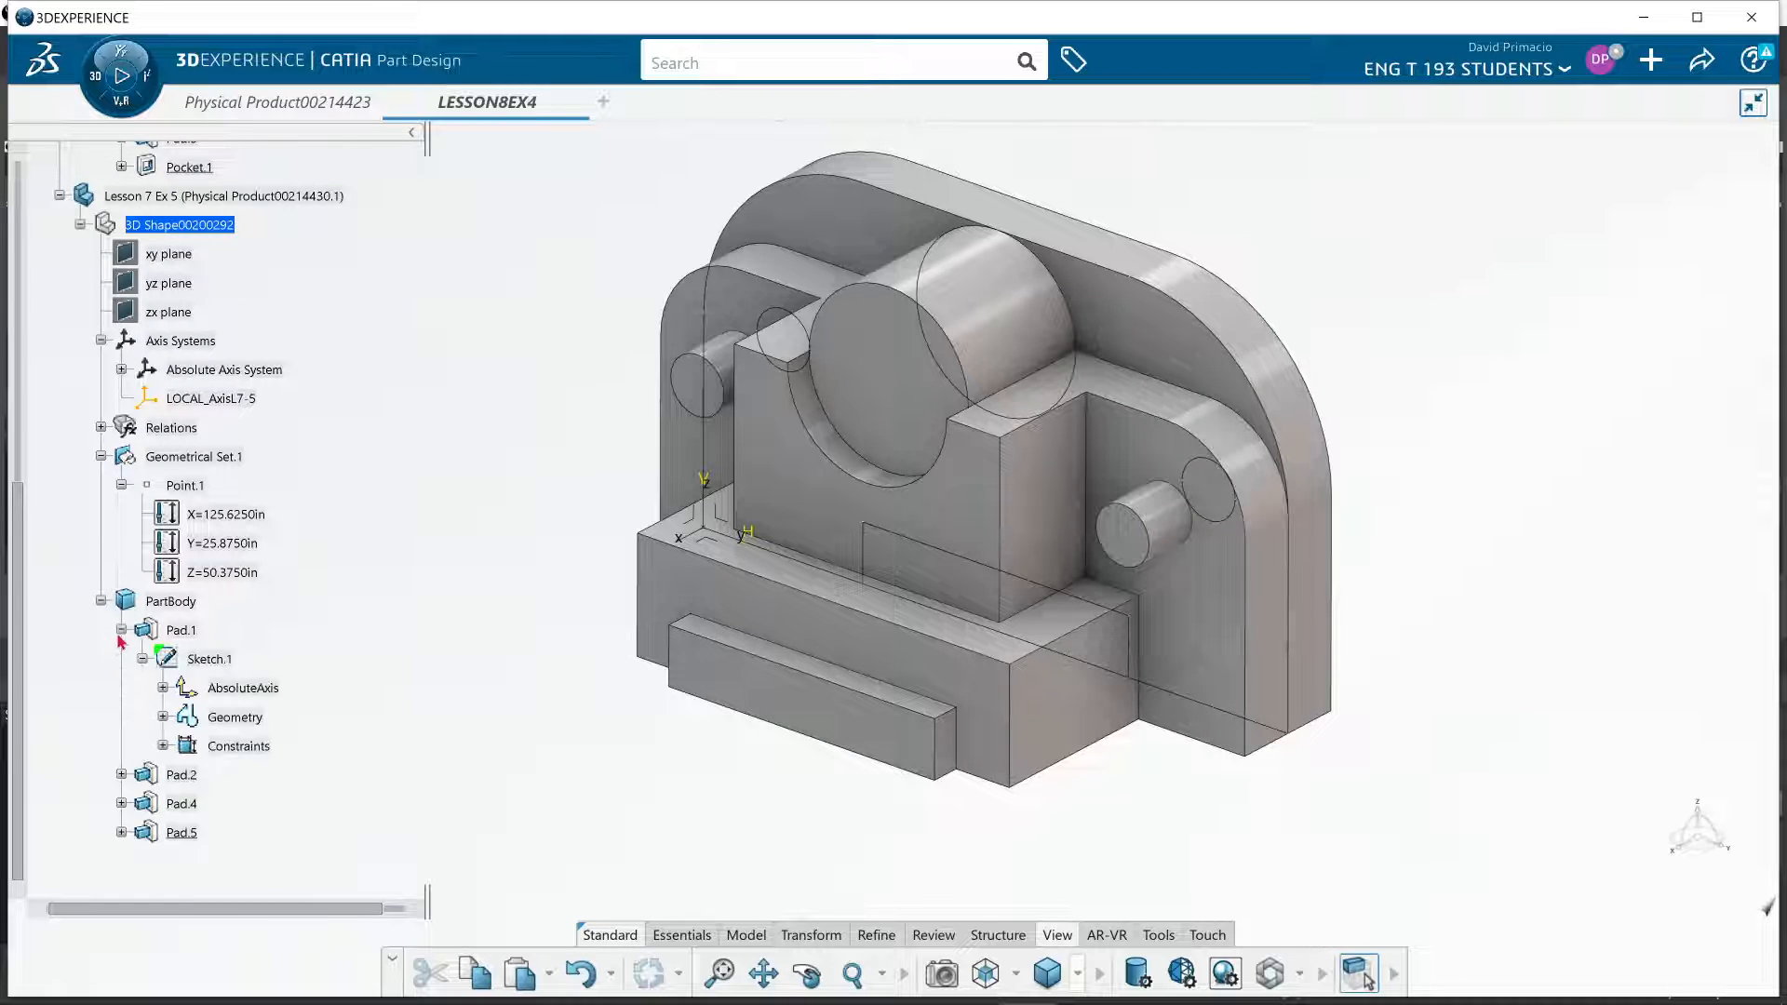
pyautogui.rightClick(206, 661)
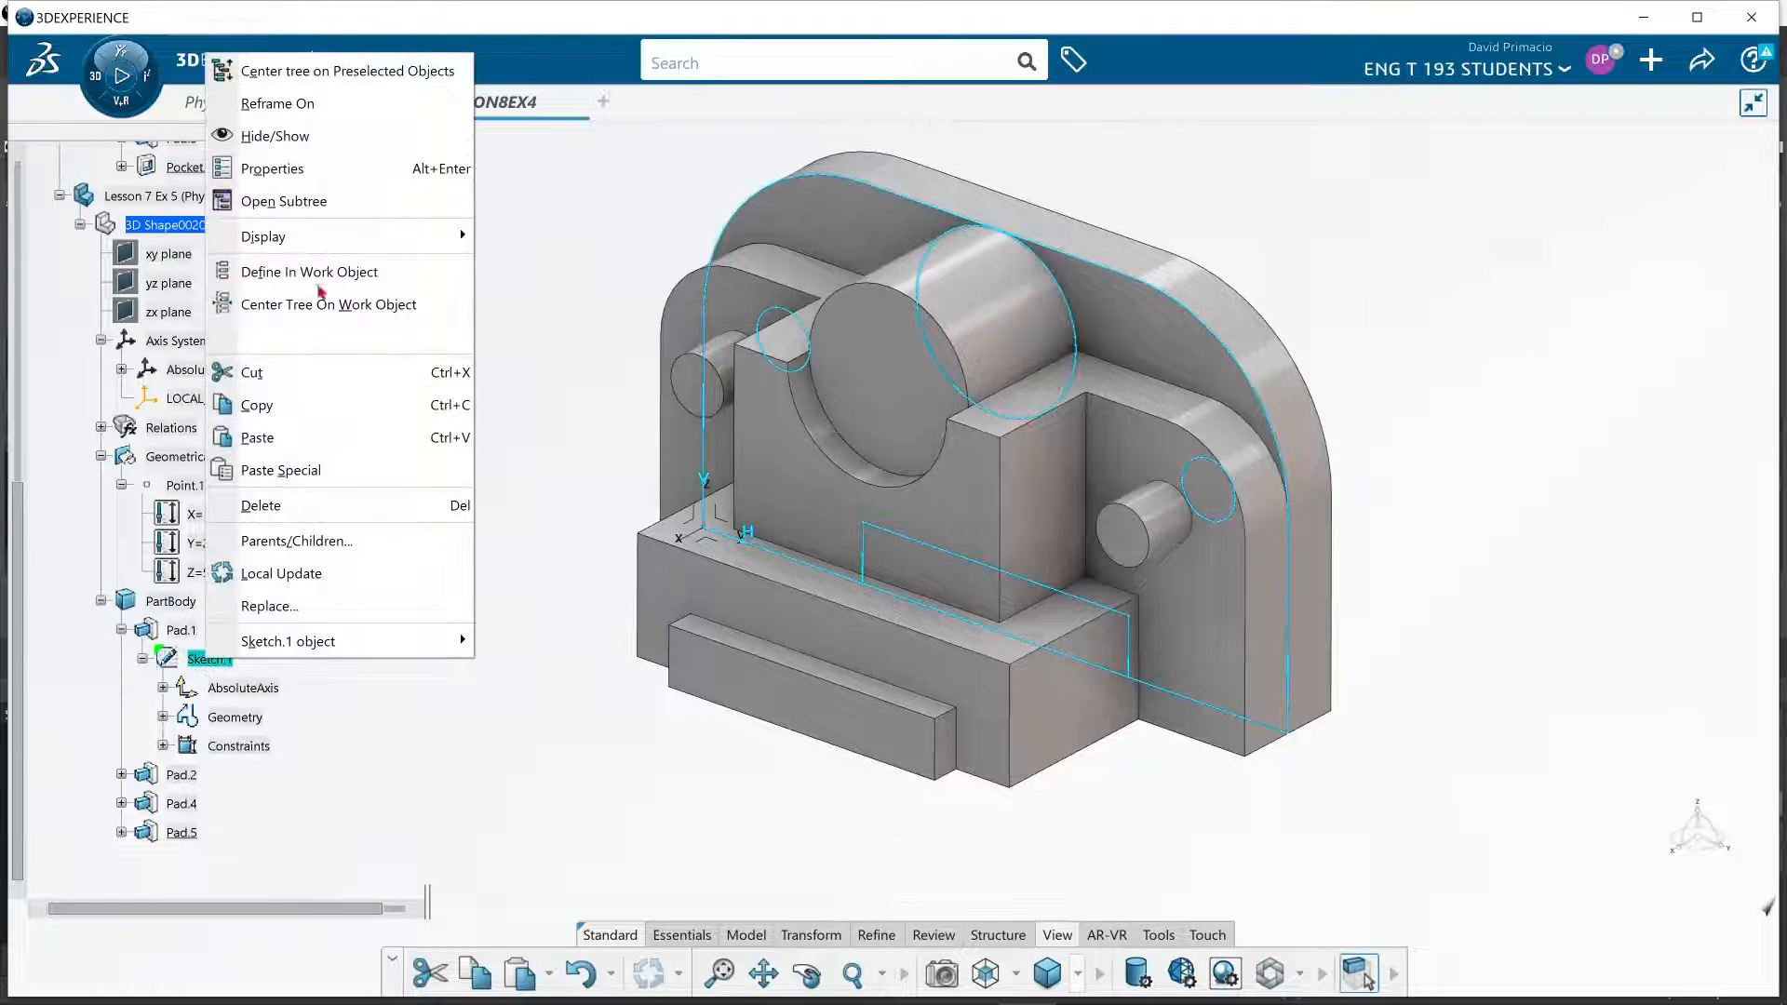
pyautogui.click(291, 135)
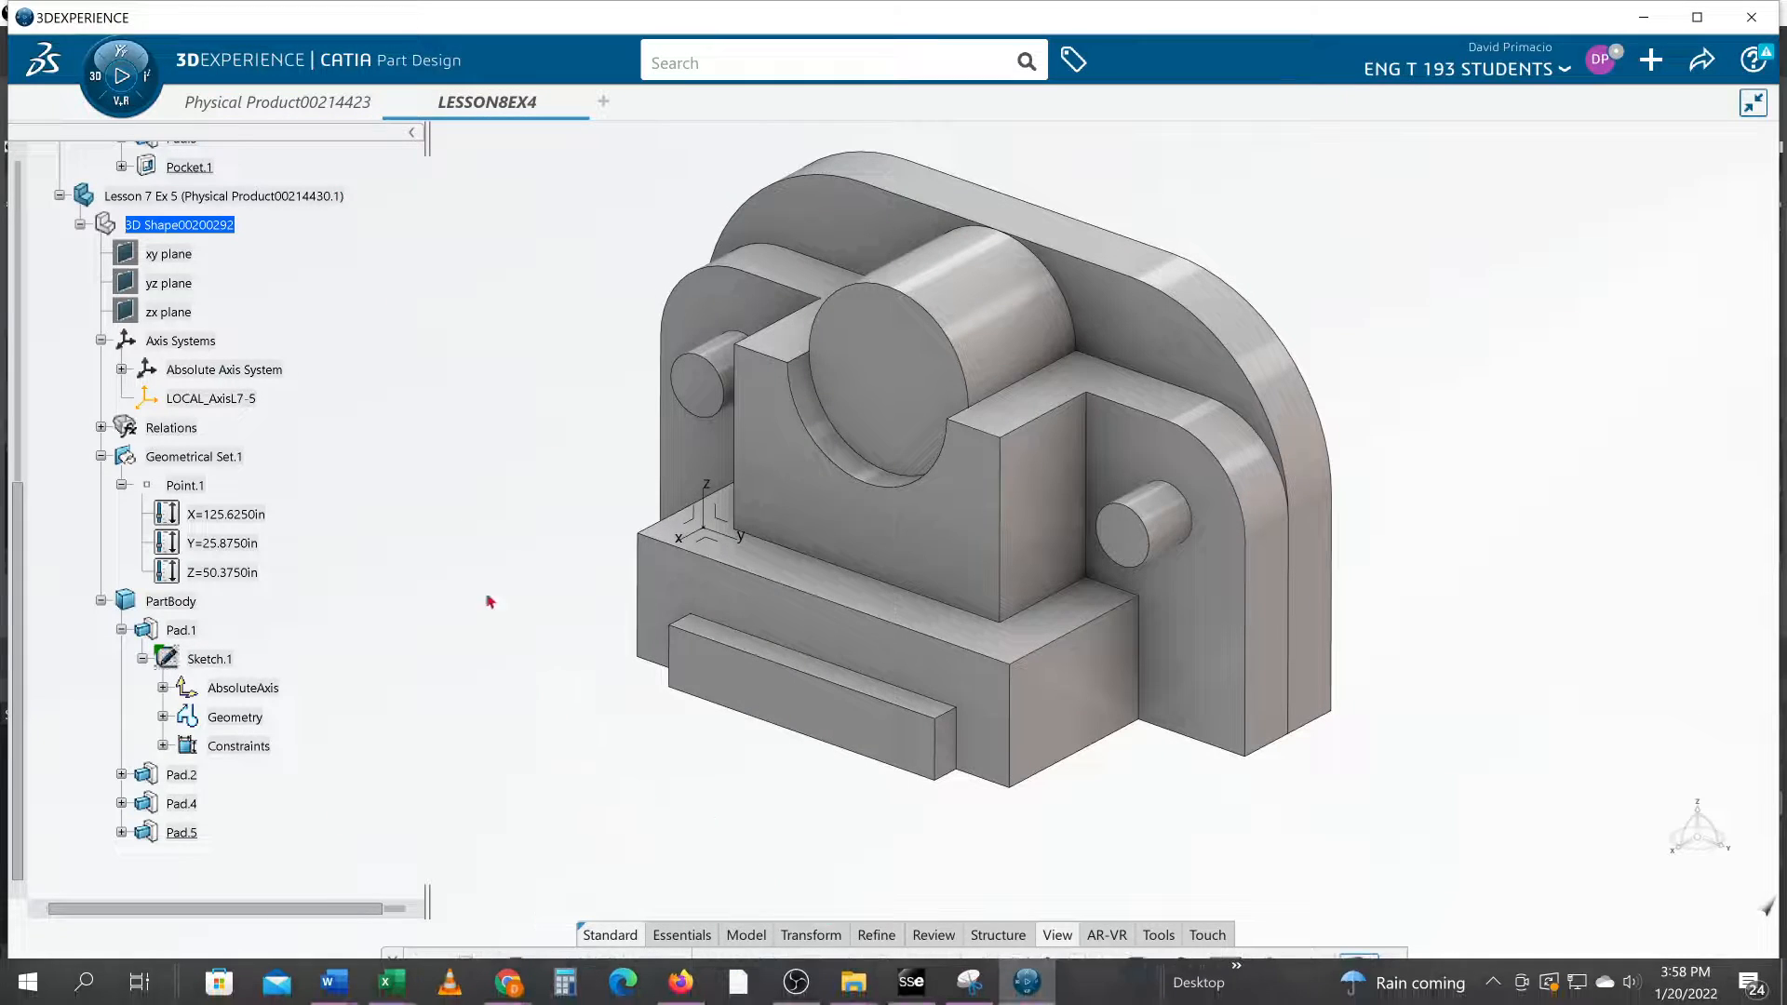
# Collapse the Lesson 7 Ex 5 and Lesson 7 Ex 3 branches and select each product to highlight it in the assembly
pyautogui.click(59, 197)
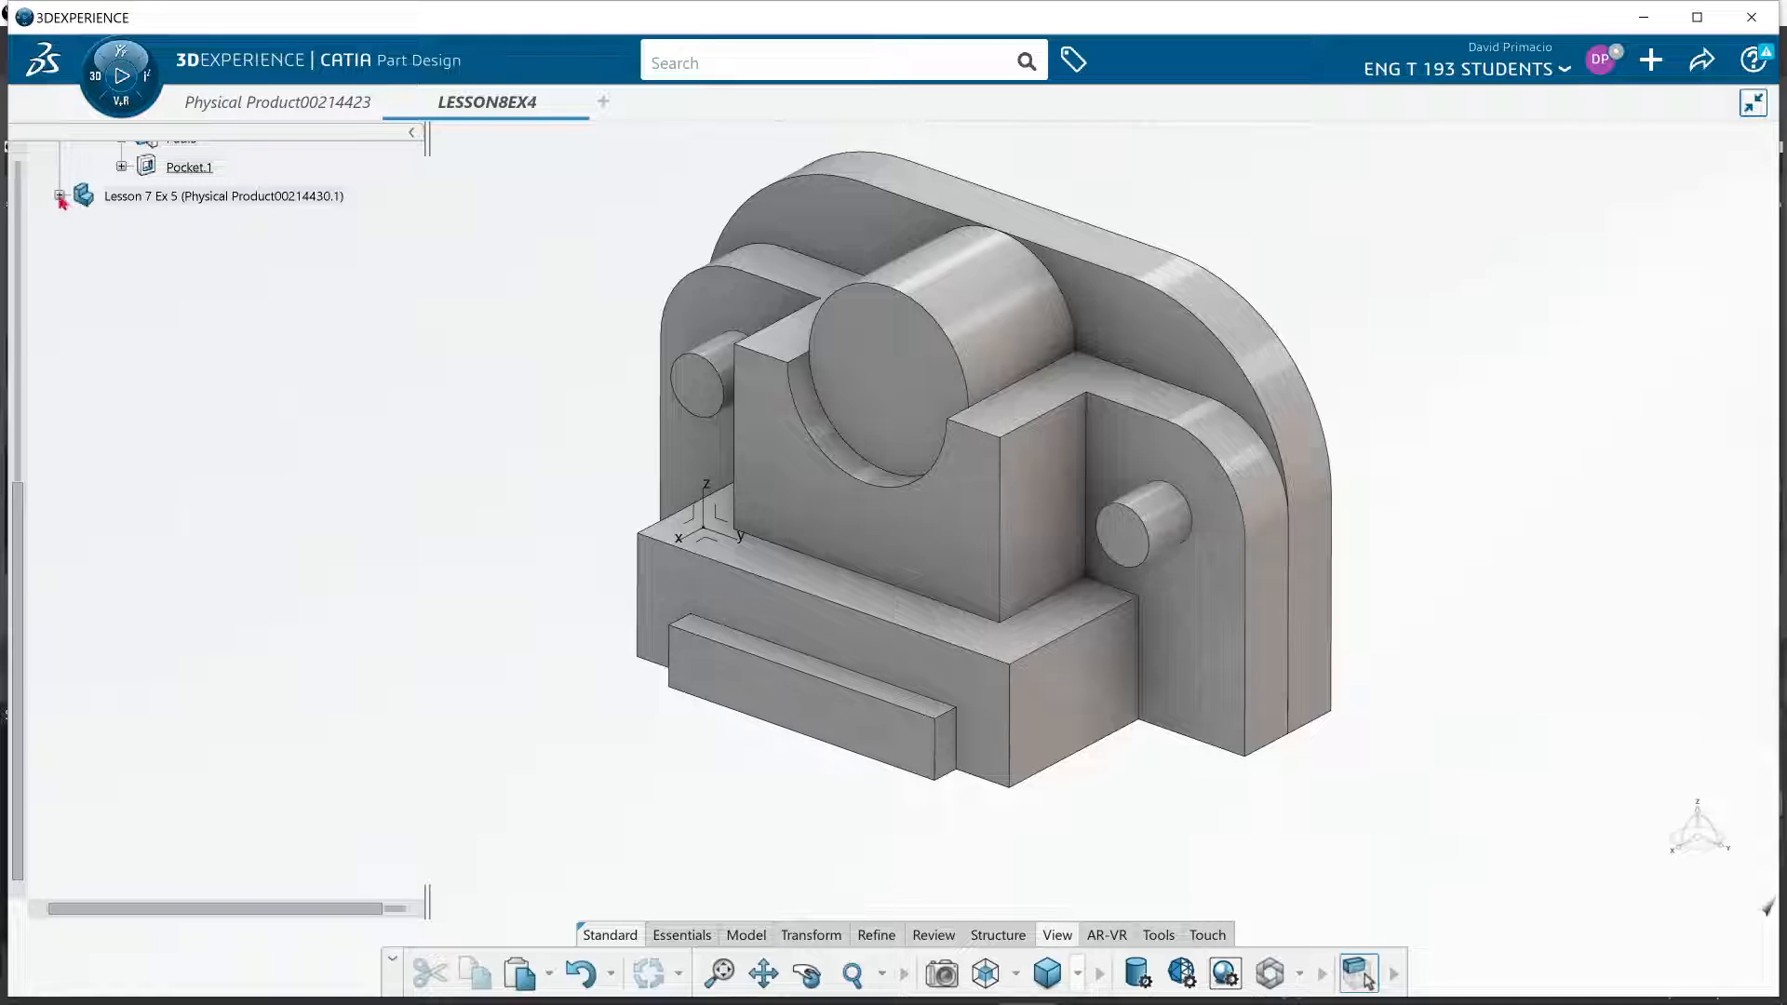
pyautogui.click(218, 198)
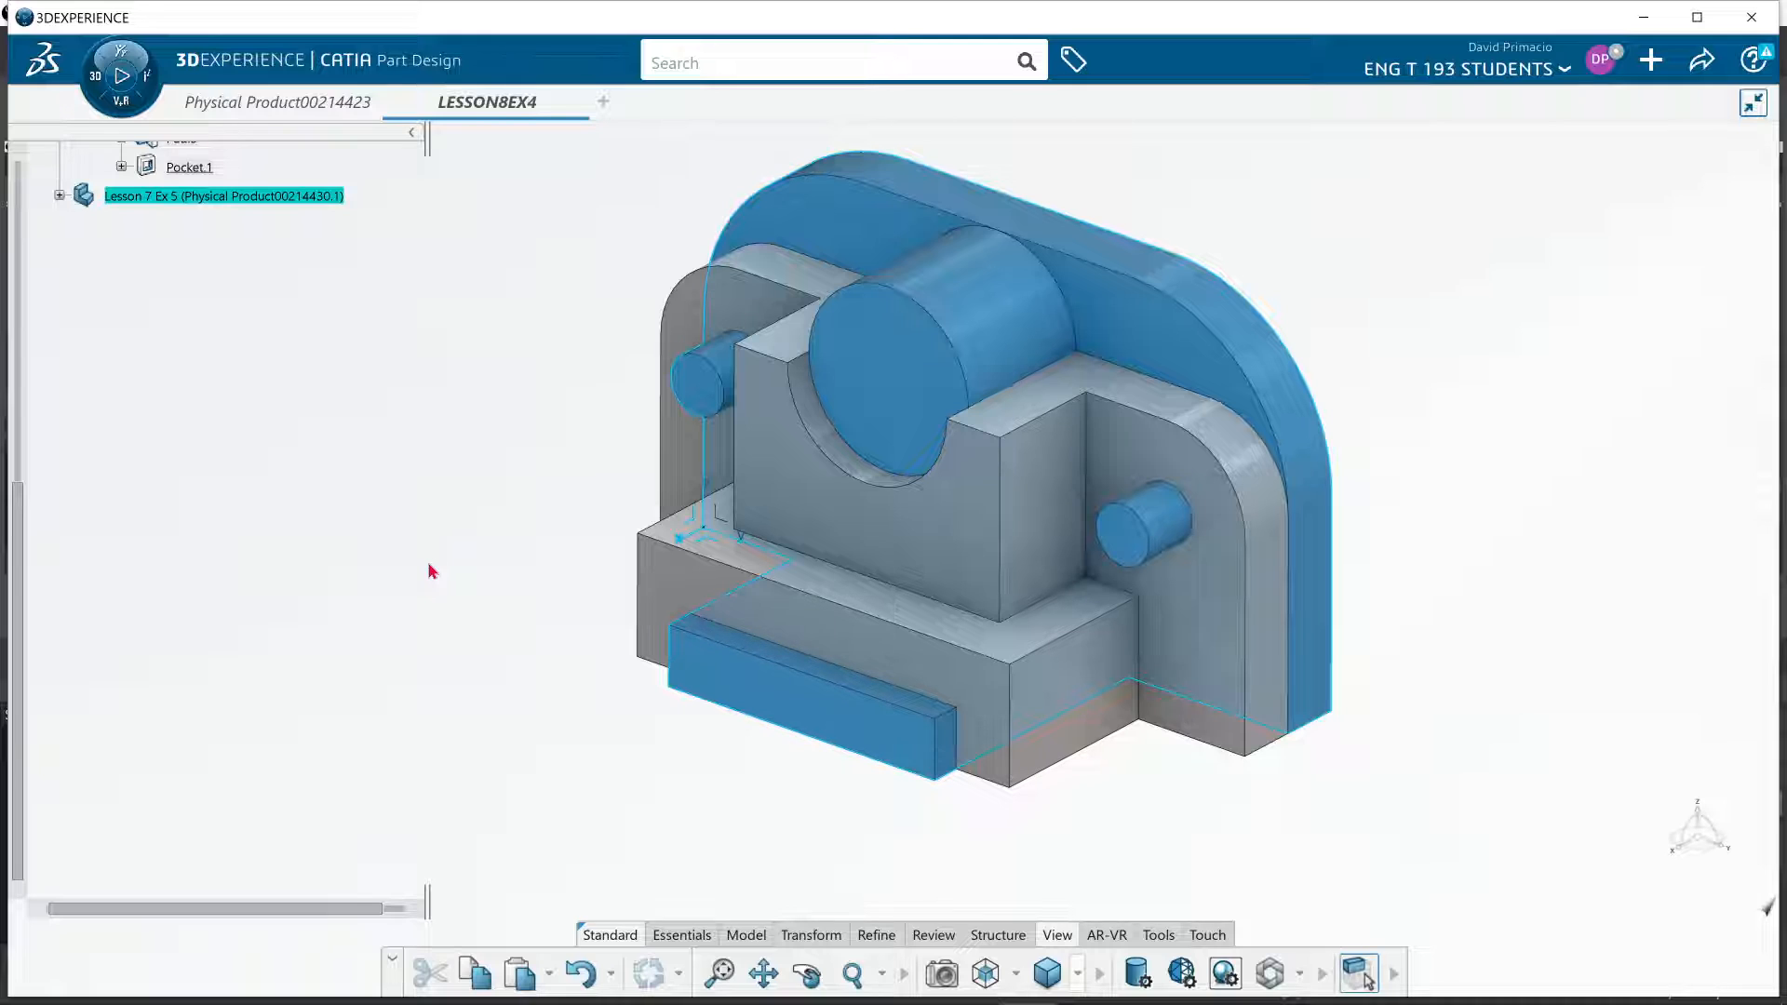
pyautogui.scroll(8, 61, 532)
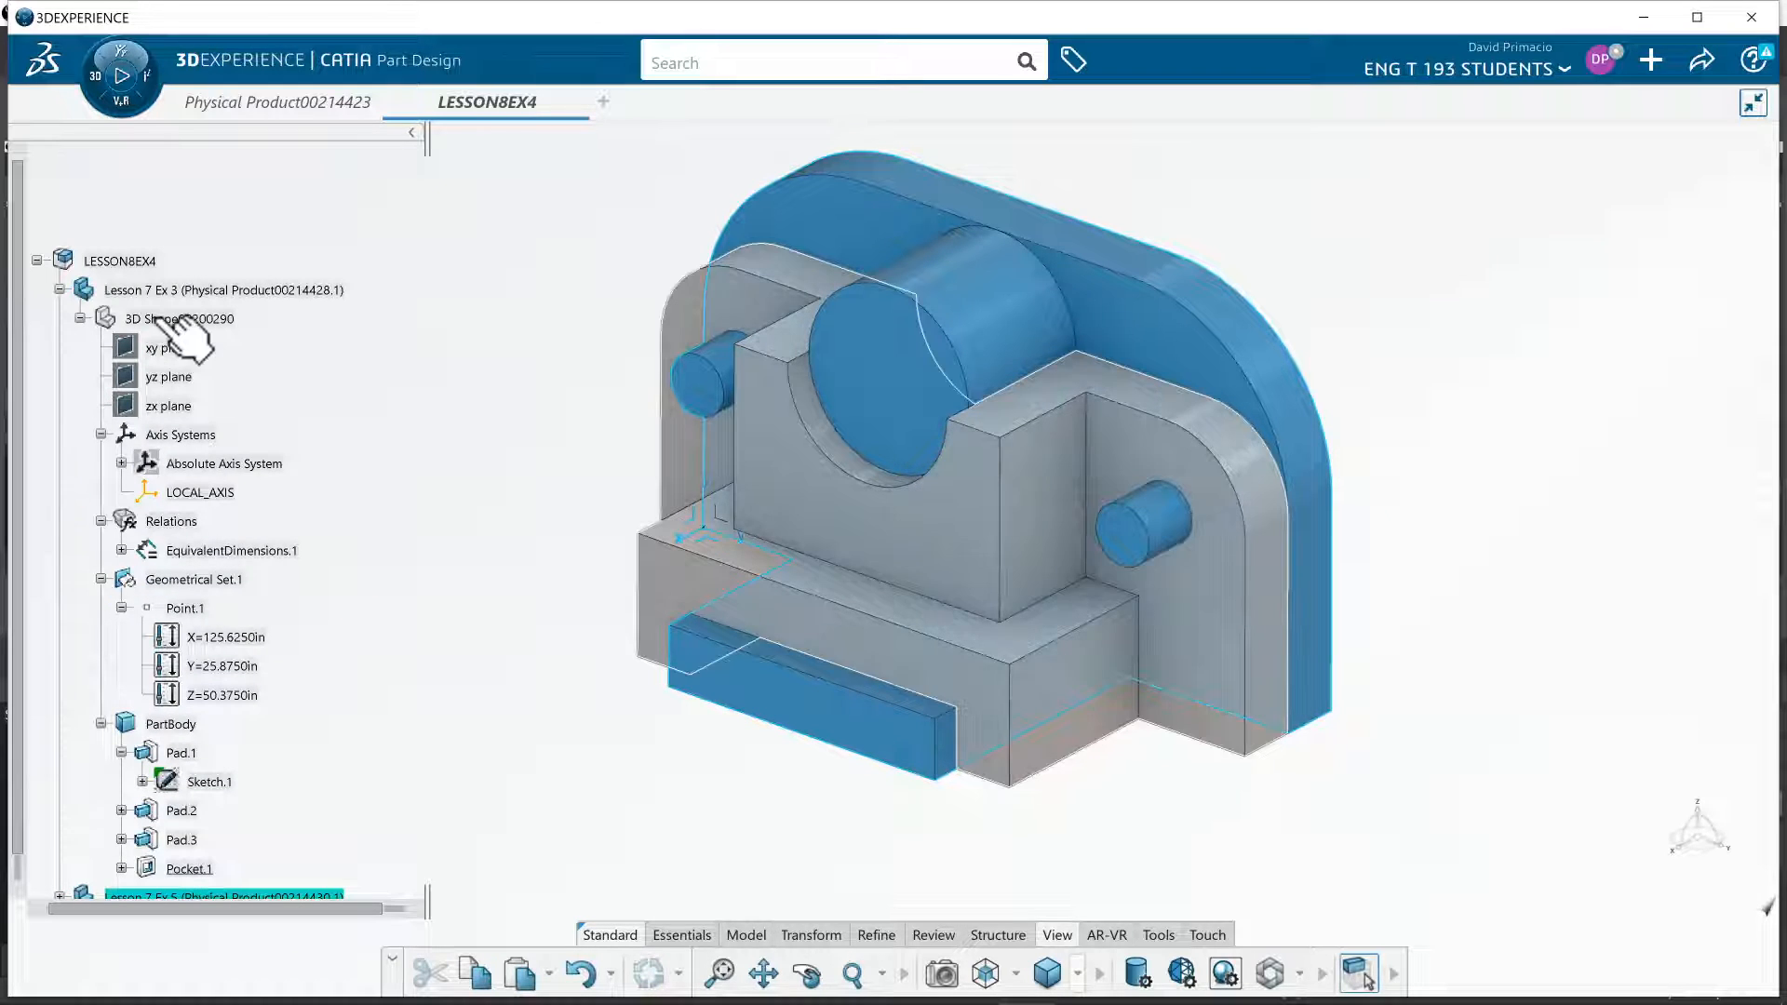
pyautogui.click(59, 291)
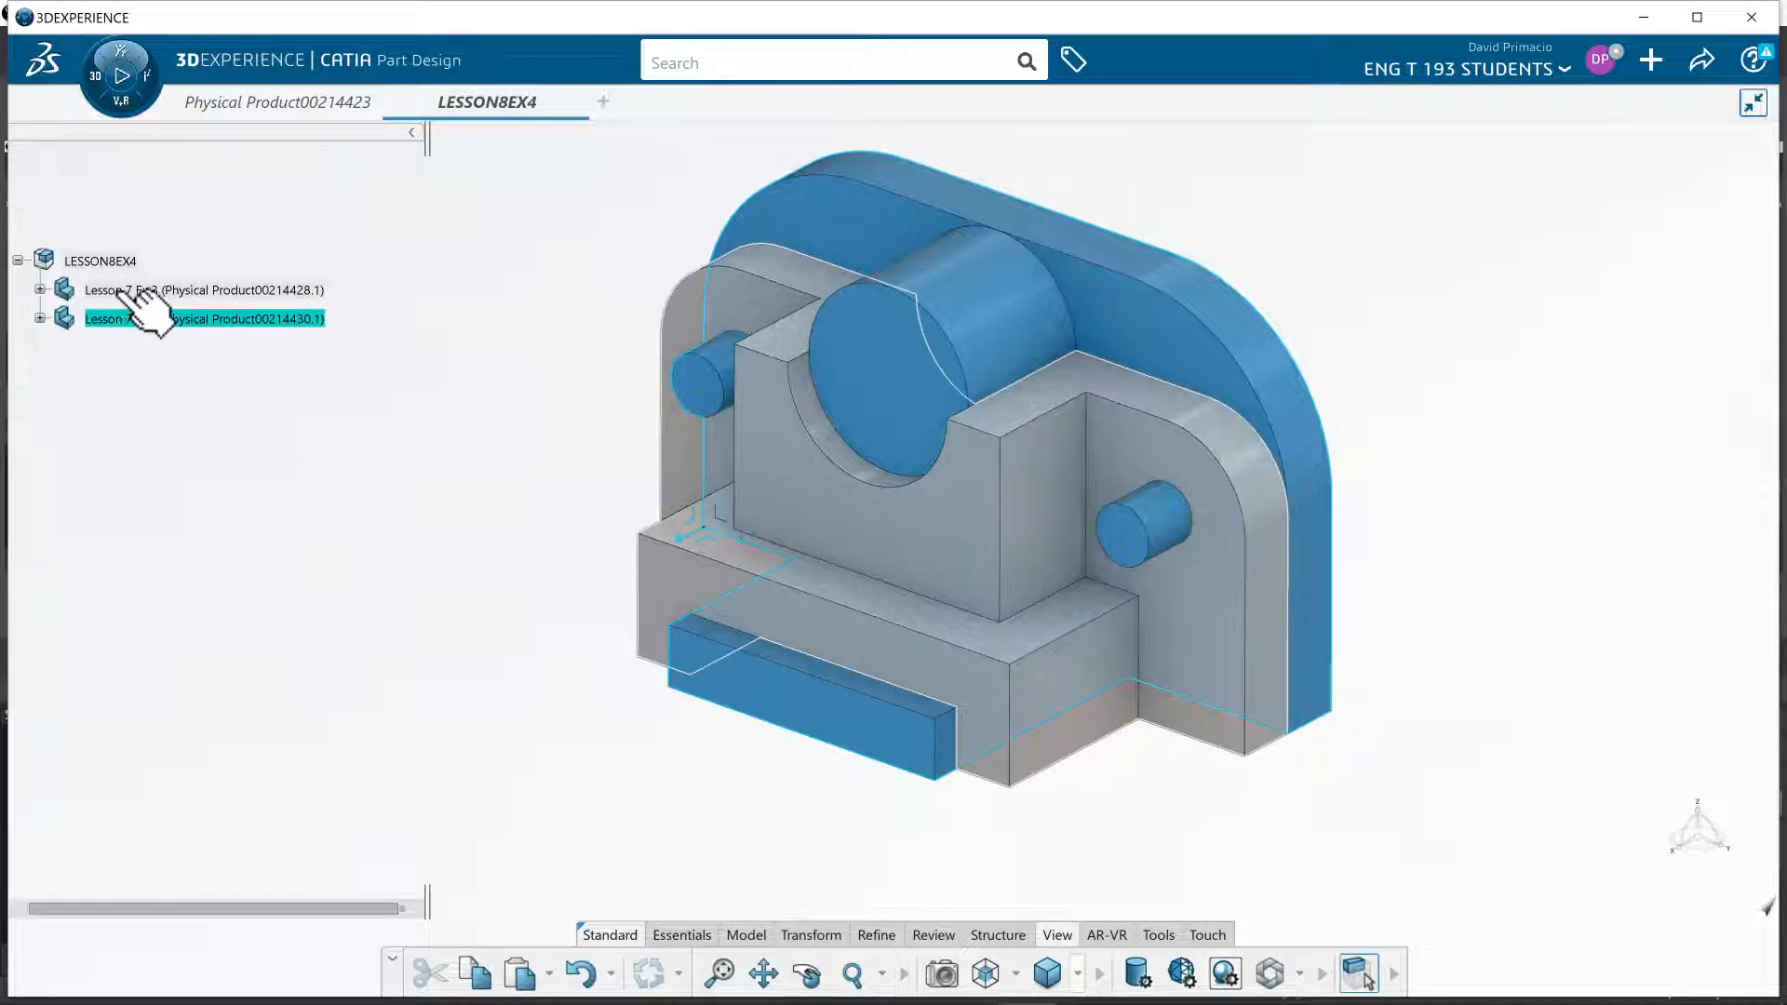
pyautogui.click(186, 290)
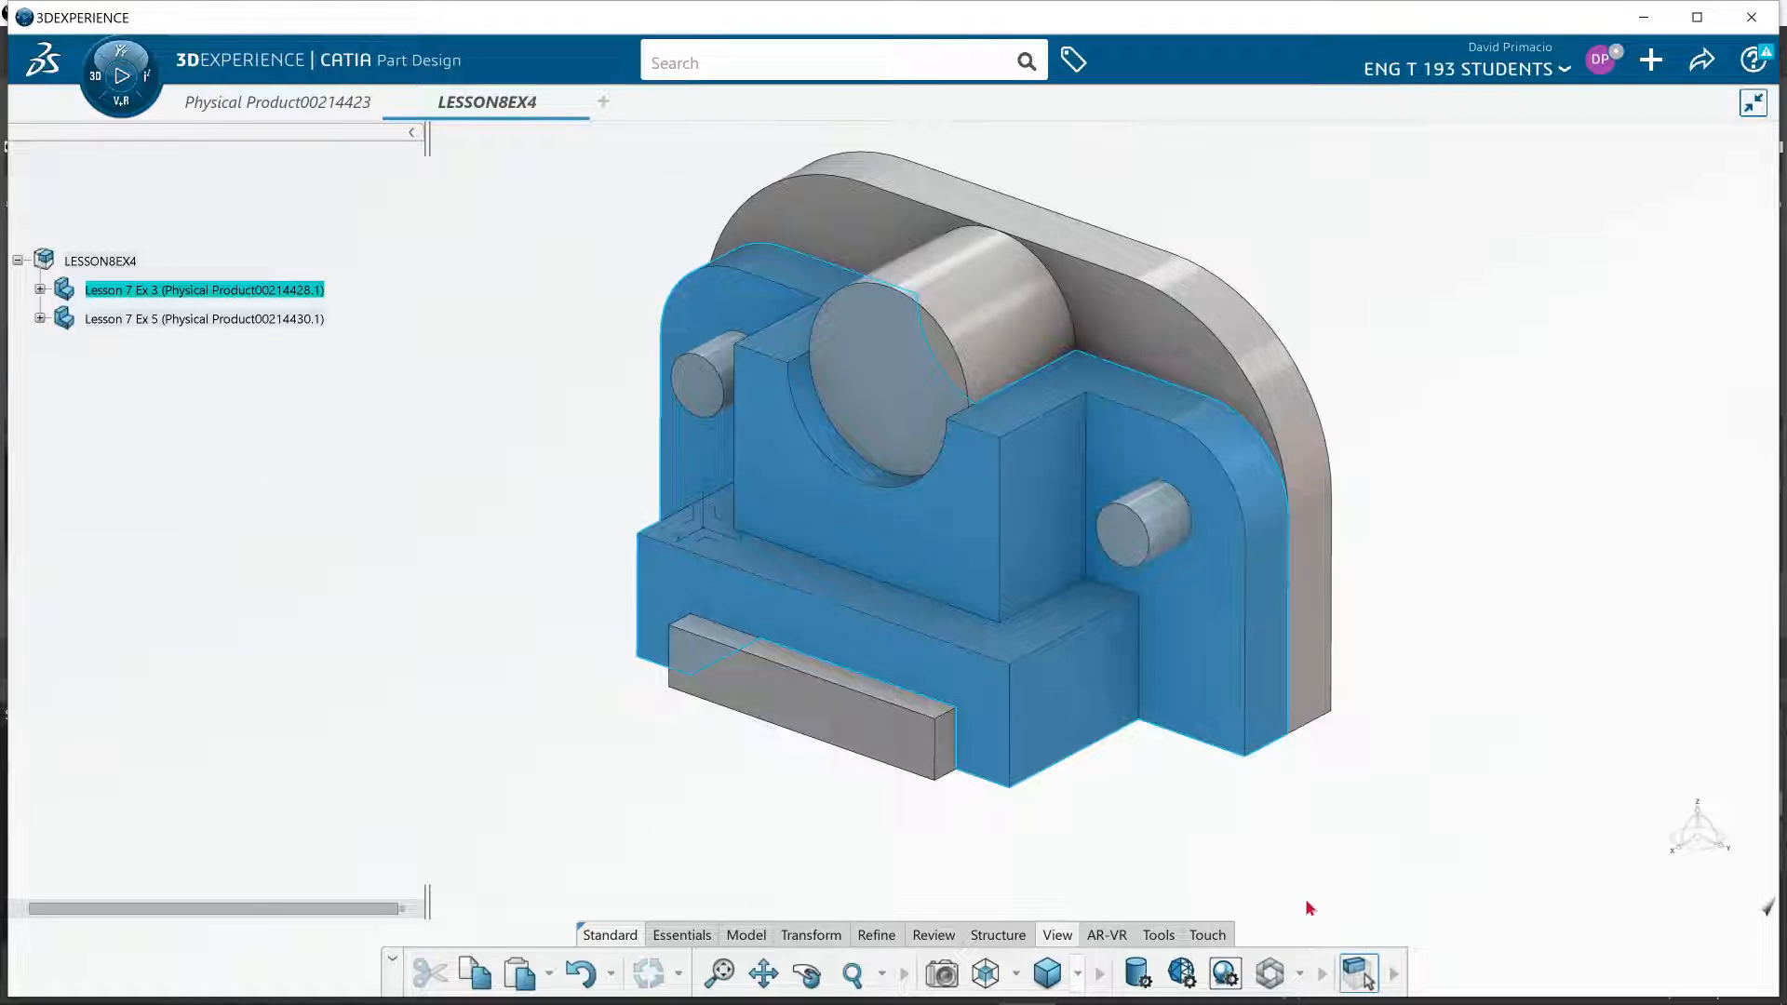
# Examine how the two parts fit together from several sides, clear the selection and restore the isometric view
pyautogui.moveTo(1307, 829); pyautogui.dragTo(1300, 788, button='middle')
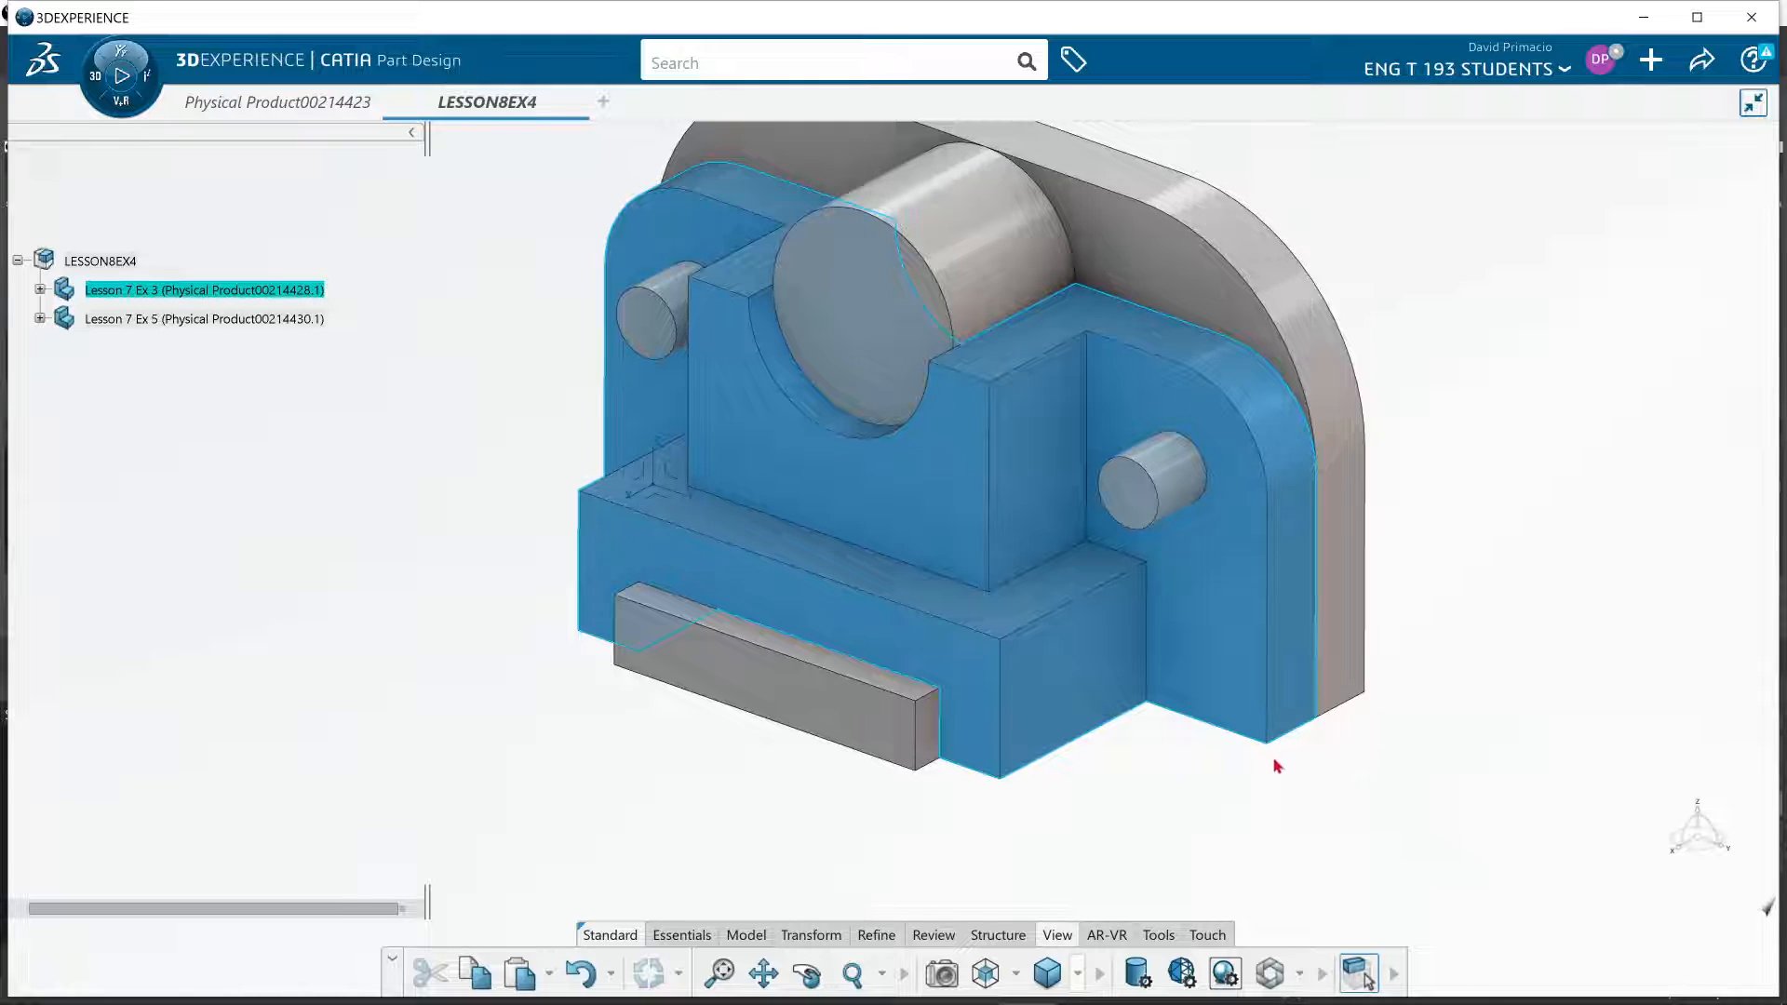
pyautogui.moveTo(465, 768); pyautogui.dragTo(735, 642, button='middle')
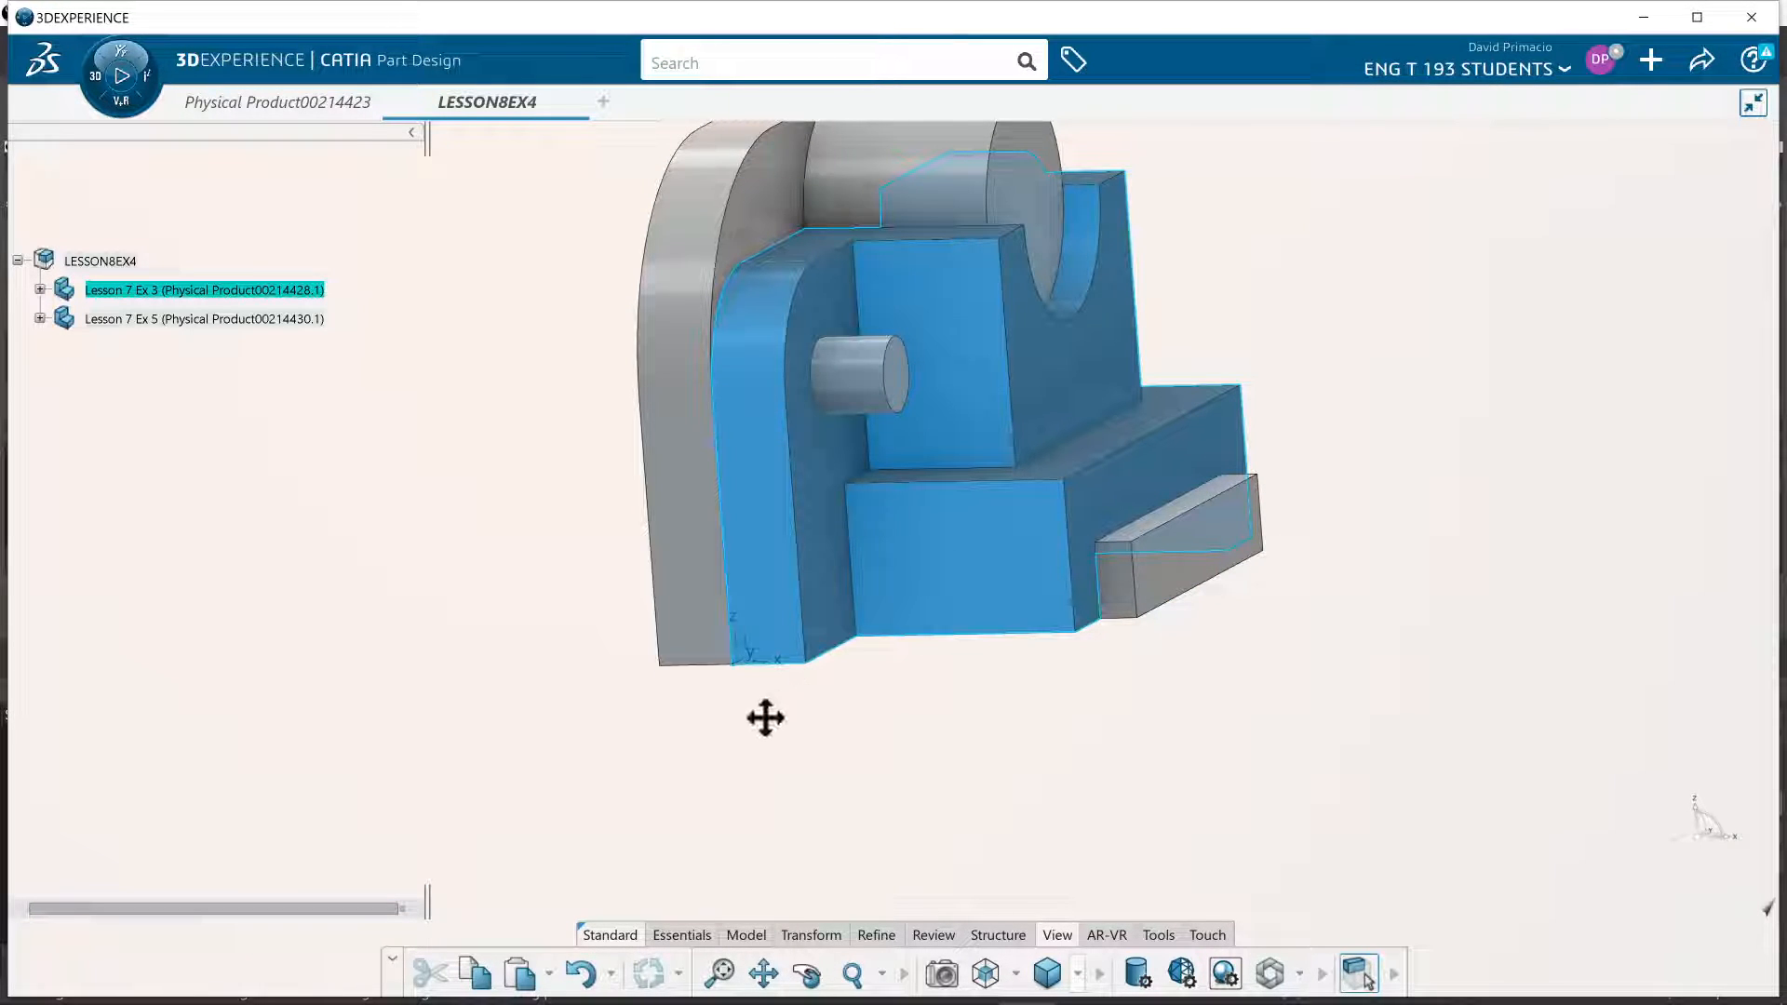
pyautogui.moveTo(766, 718); pyautogui.dragTo(614, 706, button='middle')
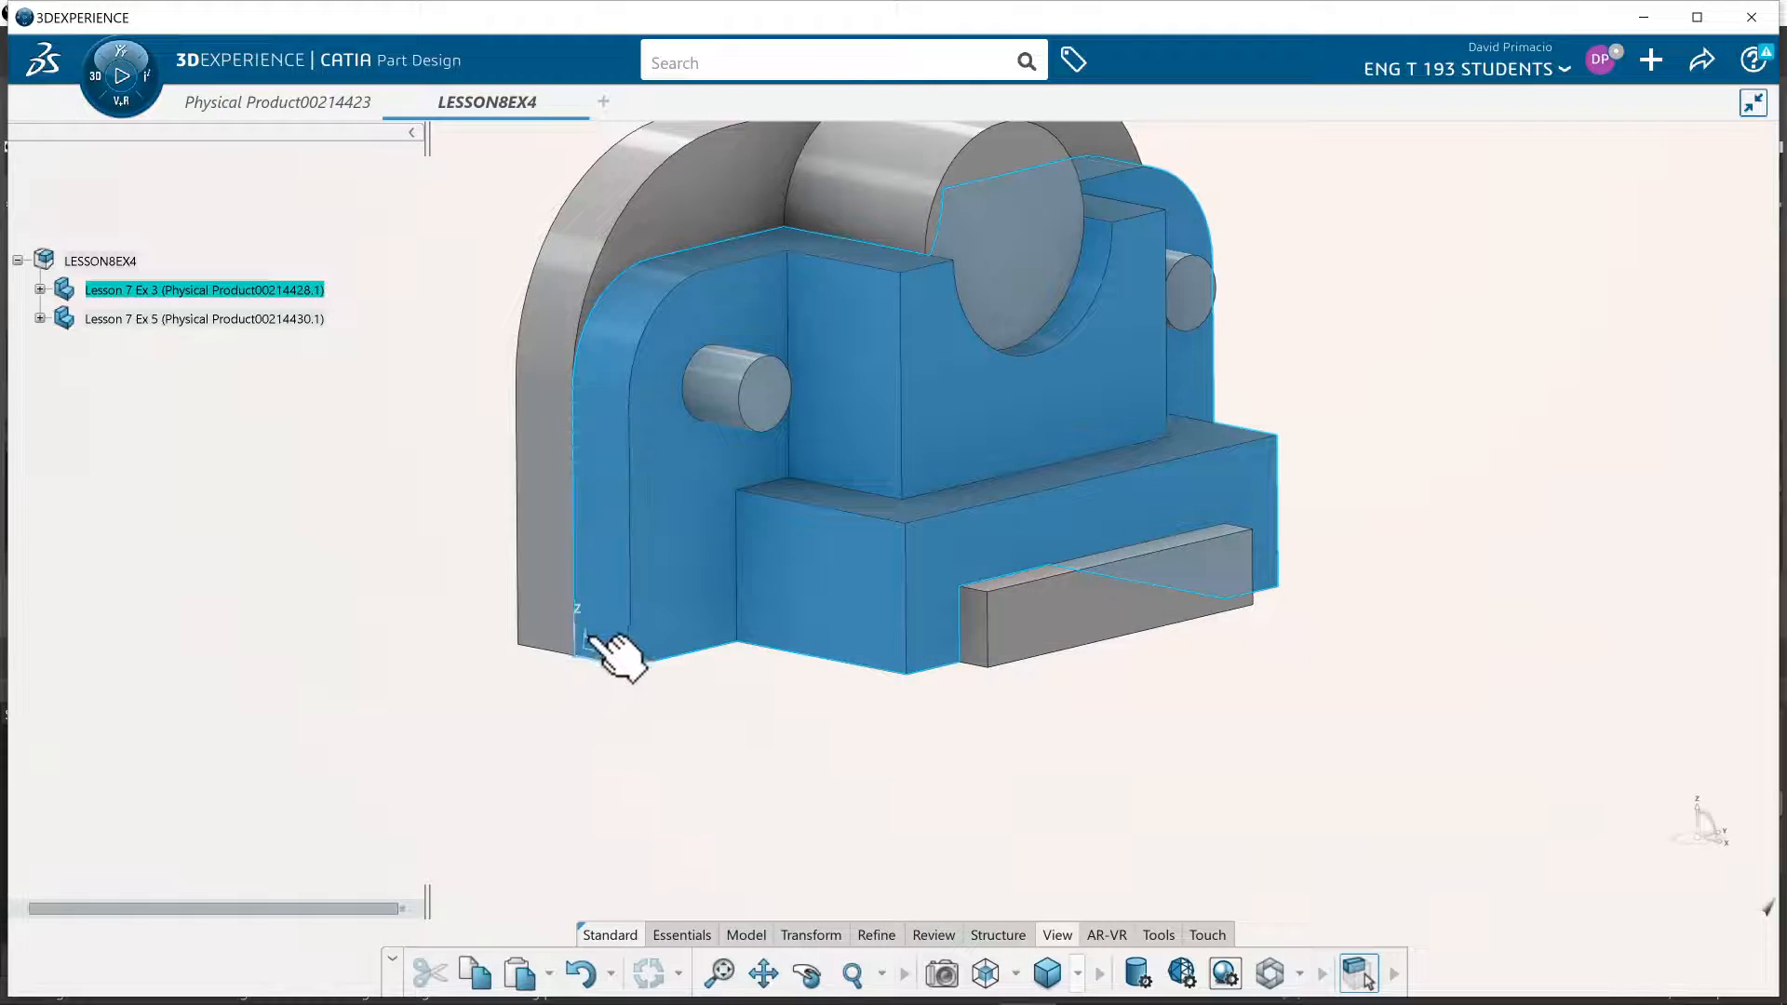
pyautogui.moveTo(774, 765); pyautogui.dragTo(1170, 850, button='middle')
pyautogui.click(968, 765)
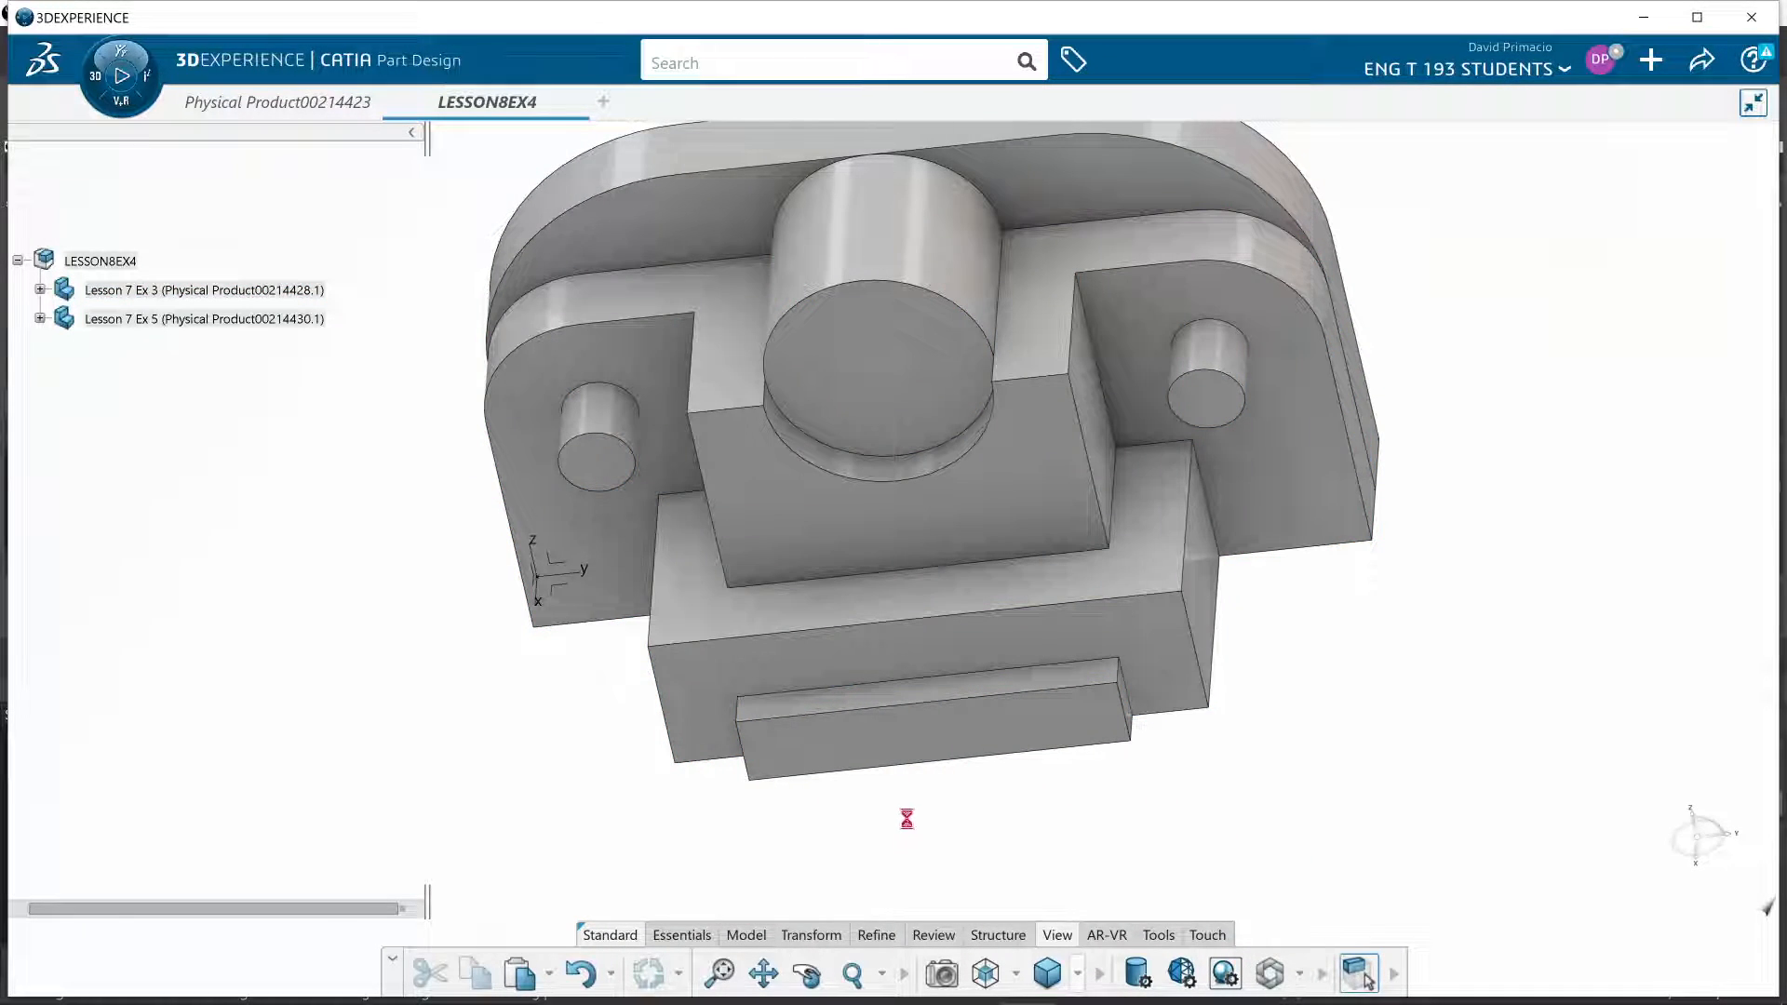
pyautogui.moveTo(835, 780); pyautogui.dragTo(976, 836, button='middle')
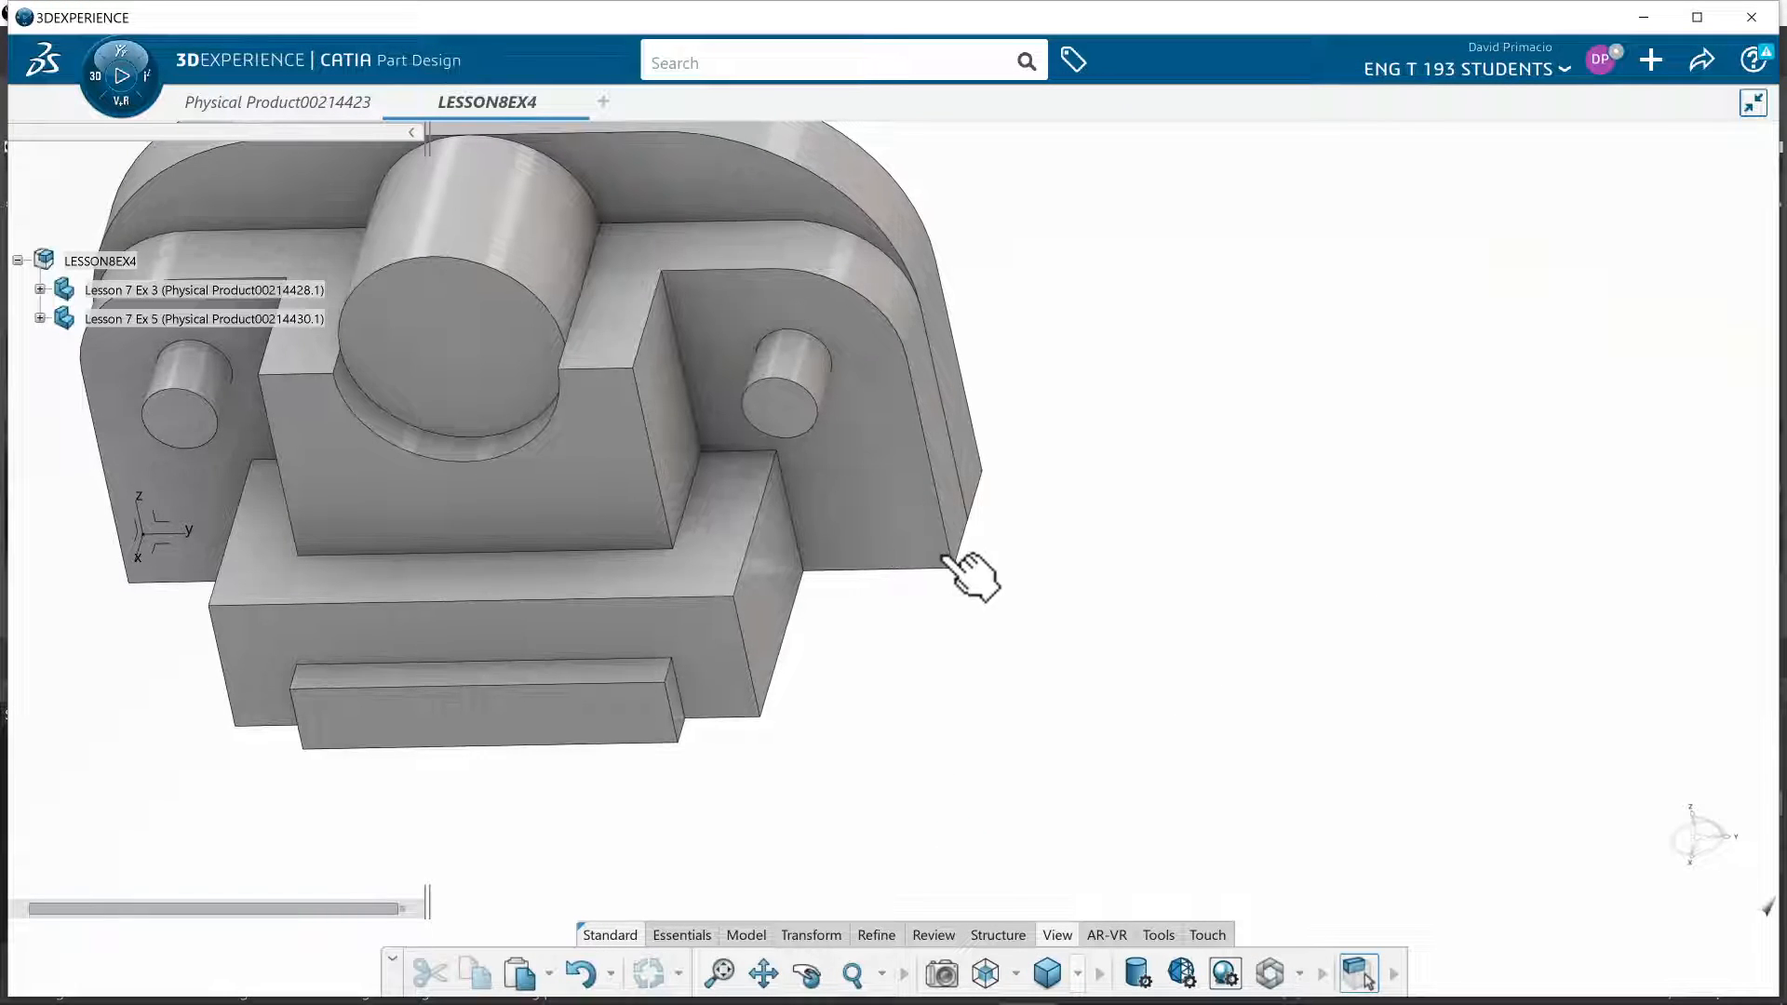
pyautogui.moveTo(946, 559); pyautogui.dragTo(1201, 759, button='middle')
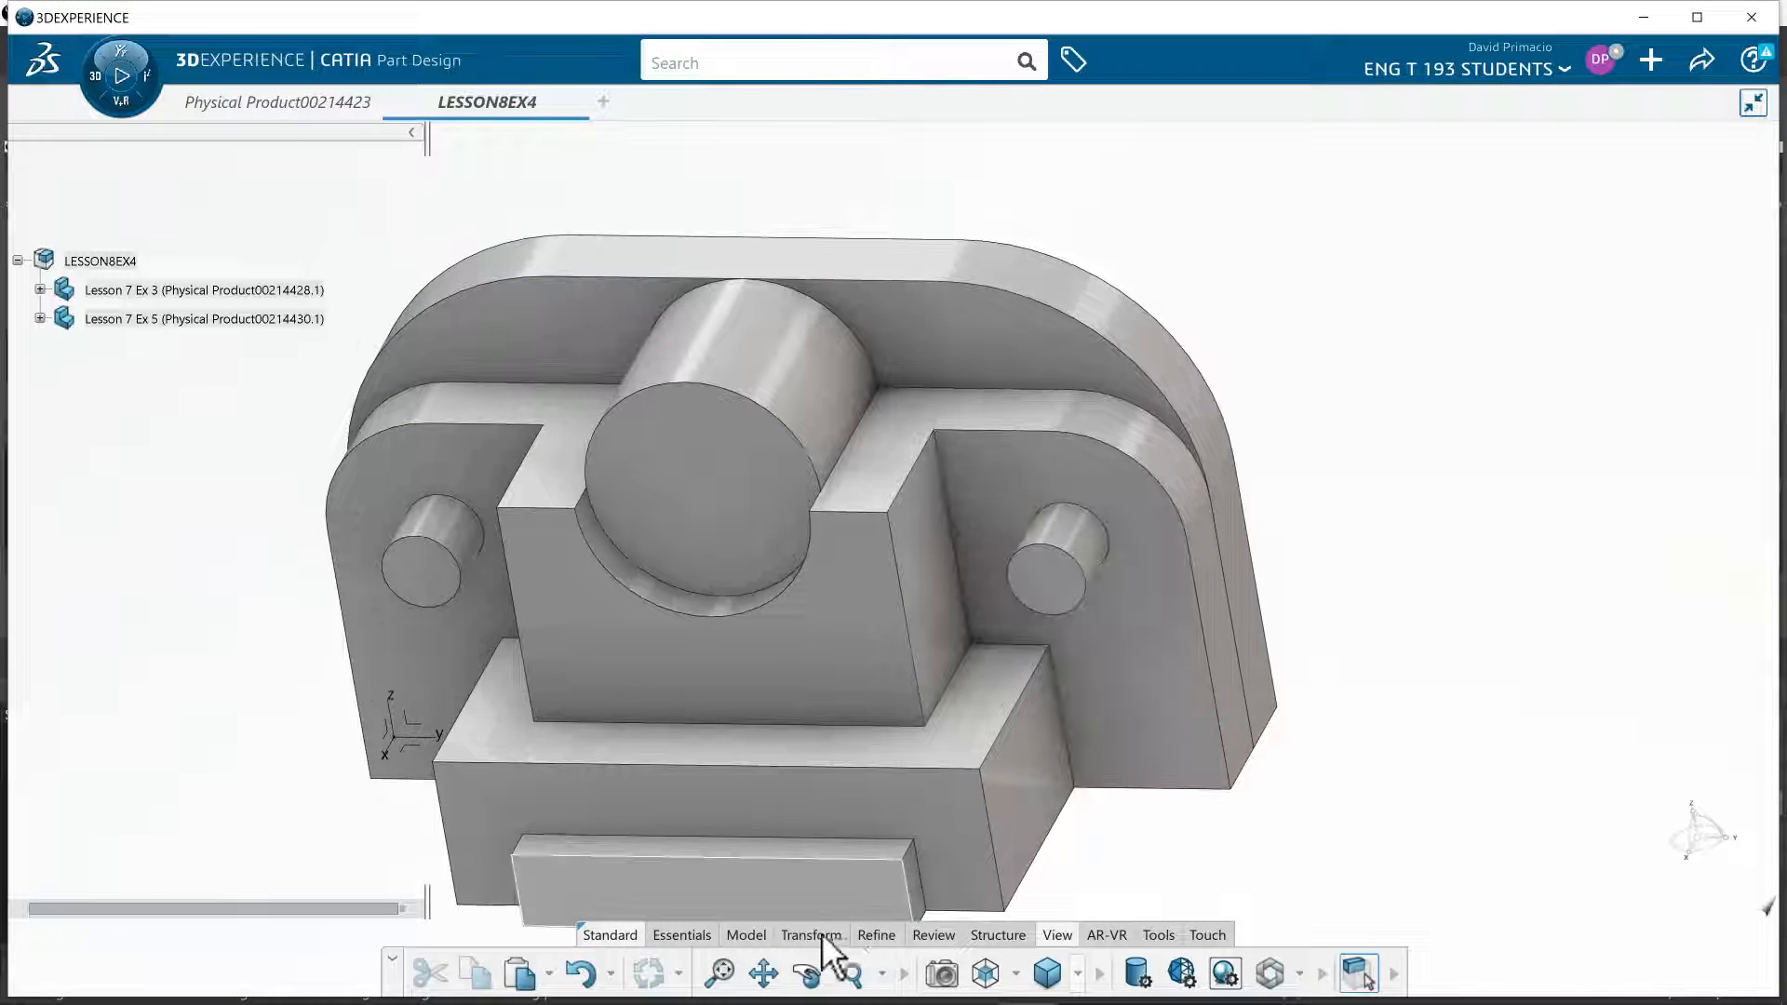
pyautogui.click(983, 972)
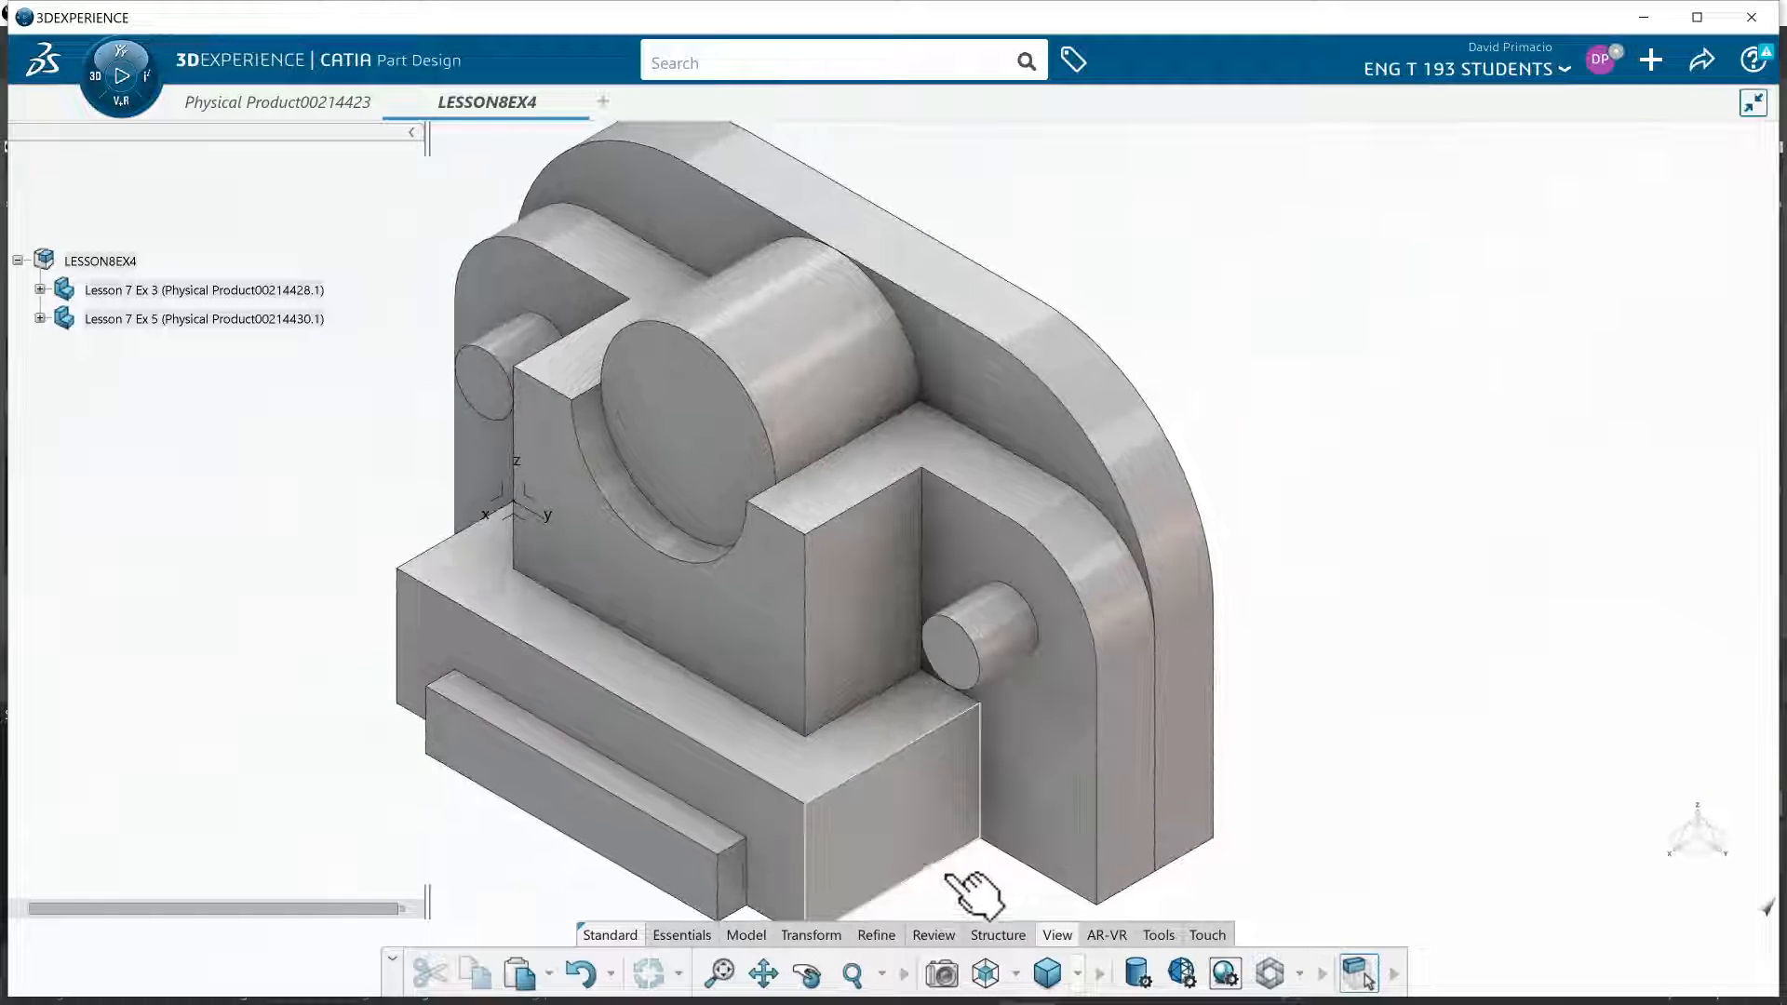
pyautogui.moveTo(1132, 789)
pyautogui.mouseDown(button='middle')
pyautogui.moveTo(1204, 754)
pyautogui.moveTo(1210, 791)
pyautogui.moveTo(1151, 768)
pyautogui.moveTo(1158, 798)
pyautogui.mouseUp(button='middle')
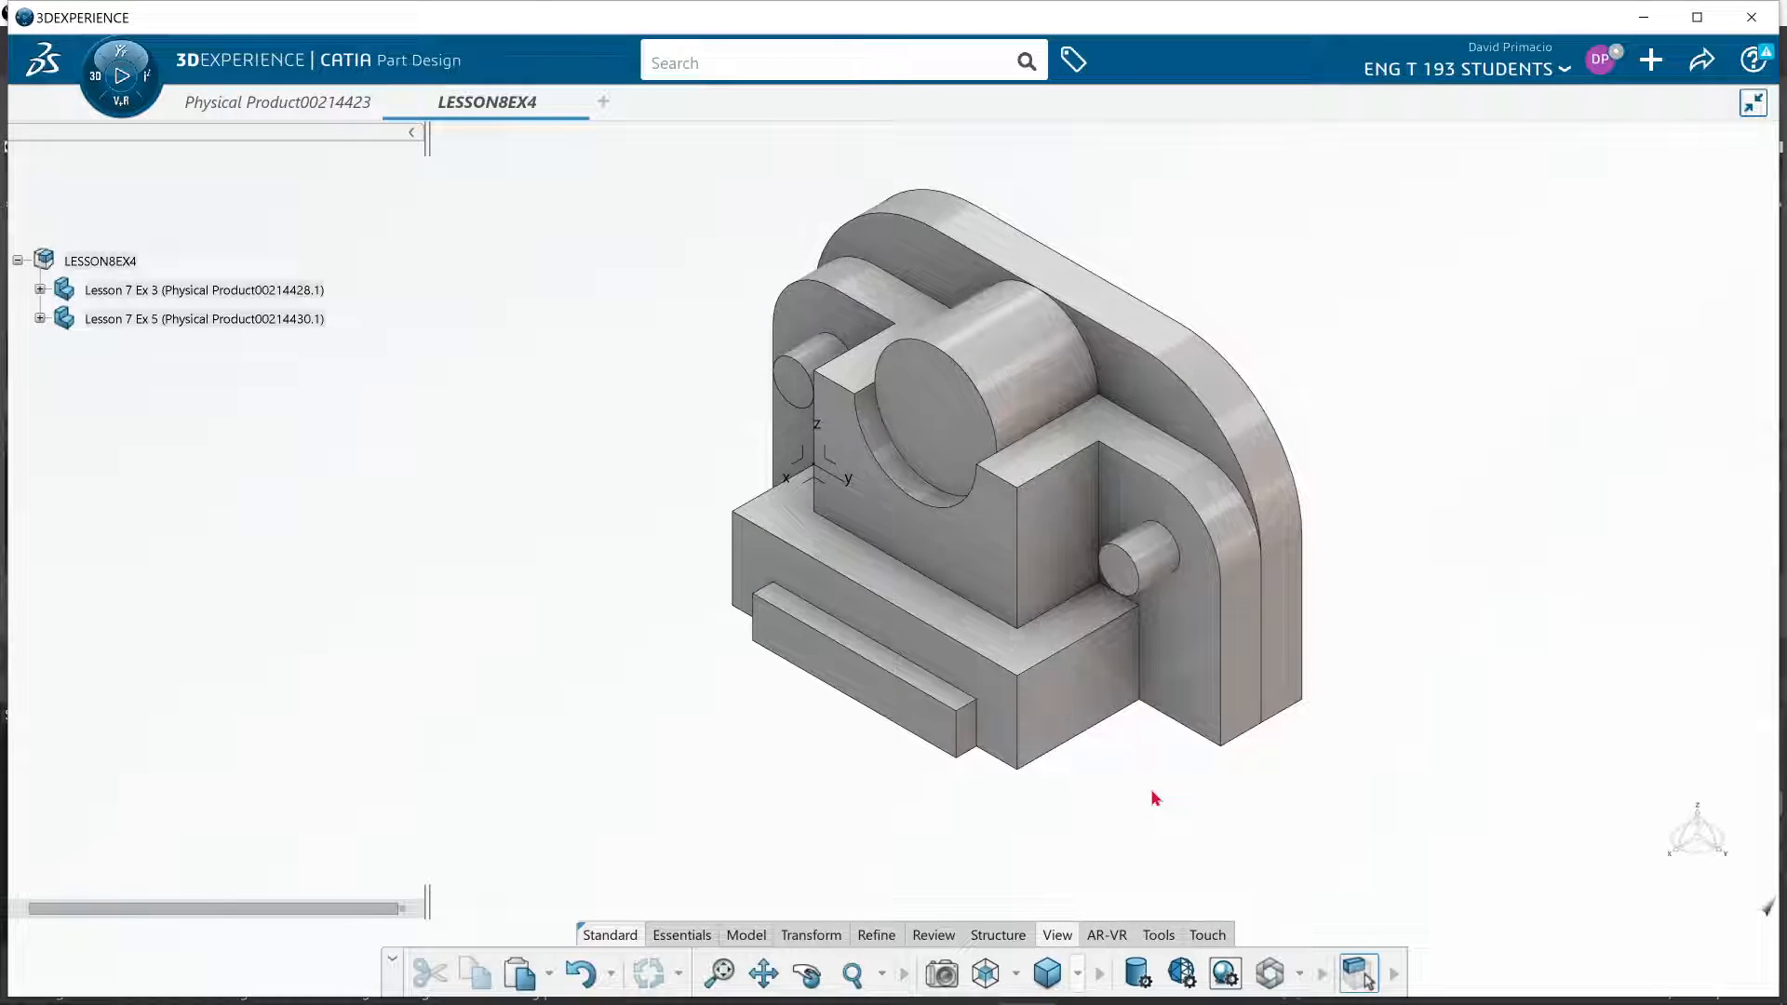
pyautogui.hotkey('alt', 'Tab')
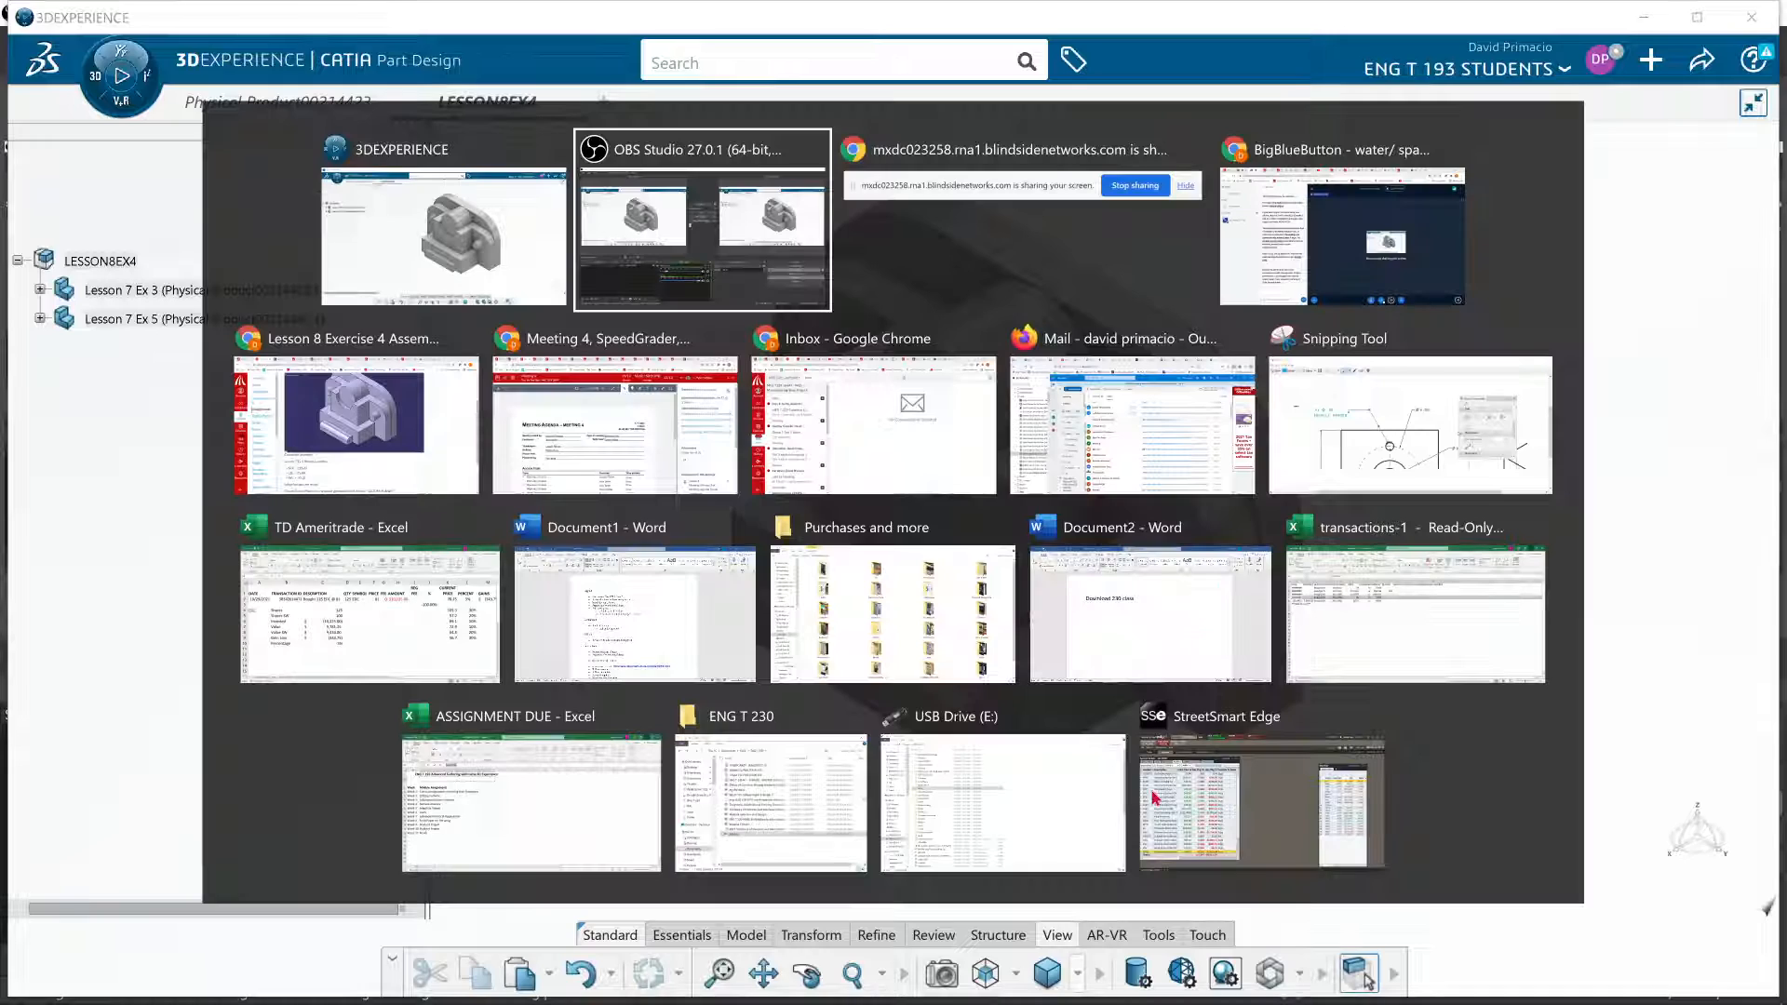